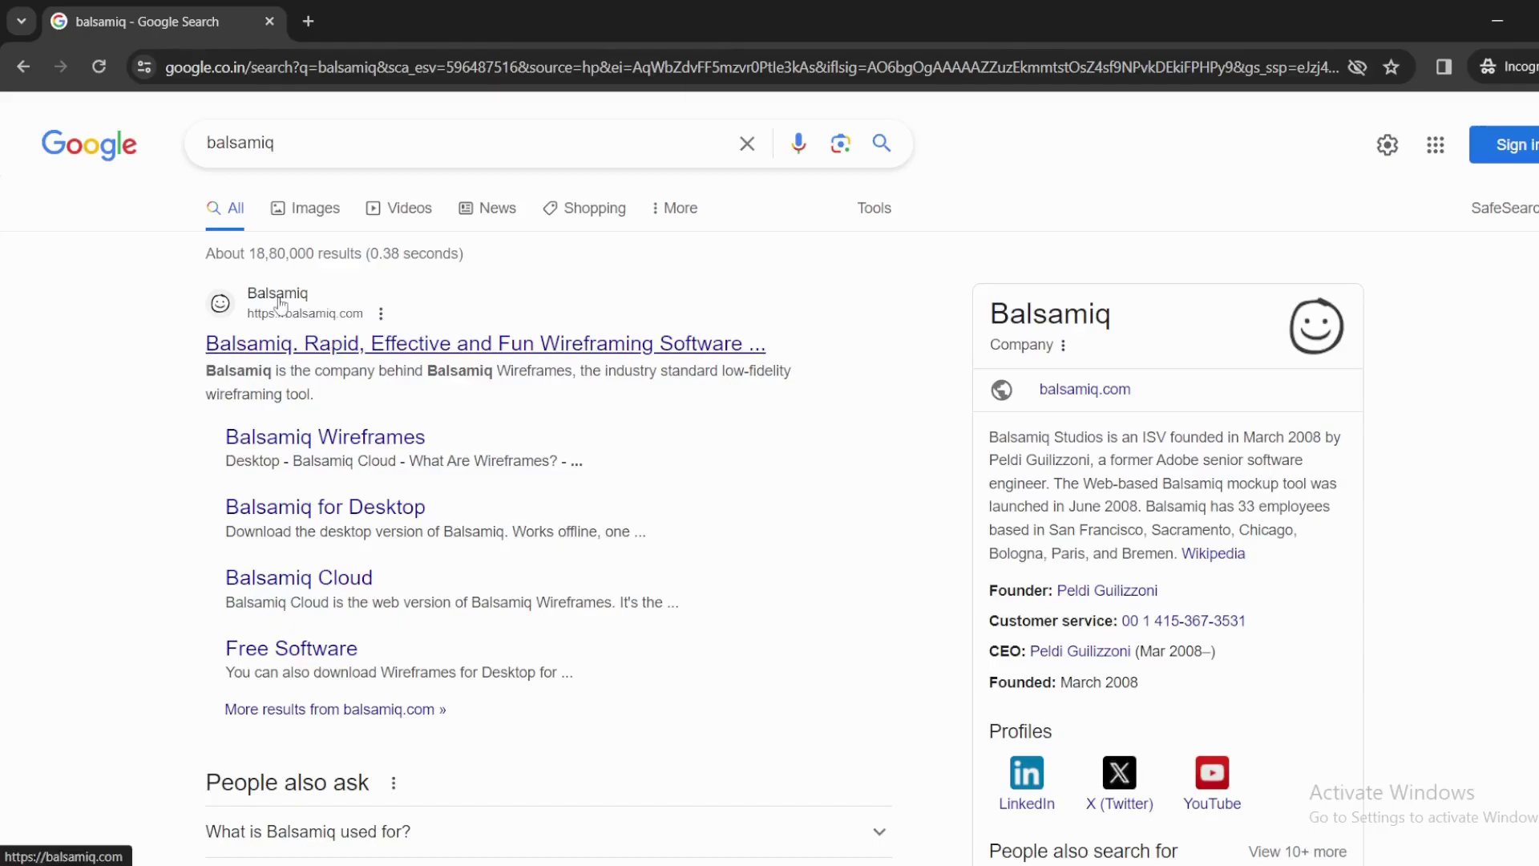
- Open the Balsamiq website from the search results, go to its Cloud login page and highlight the free 30 day trial offer
left_click(365, 346)
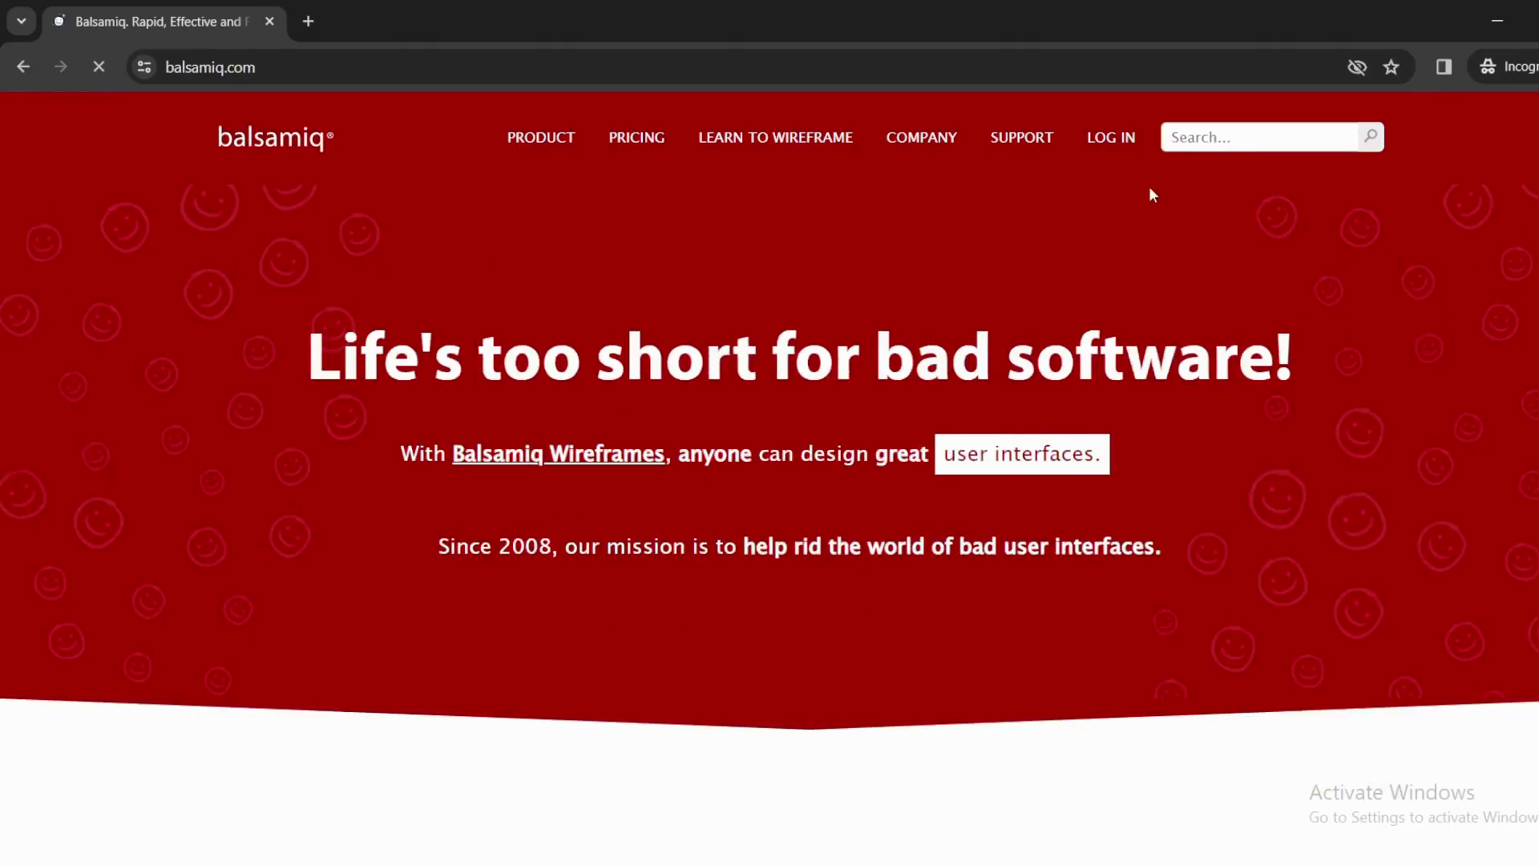
left_click(1124, 142)
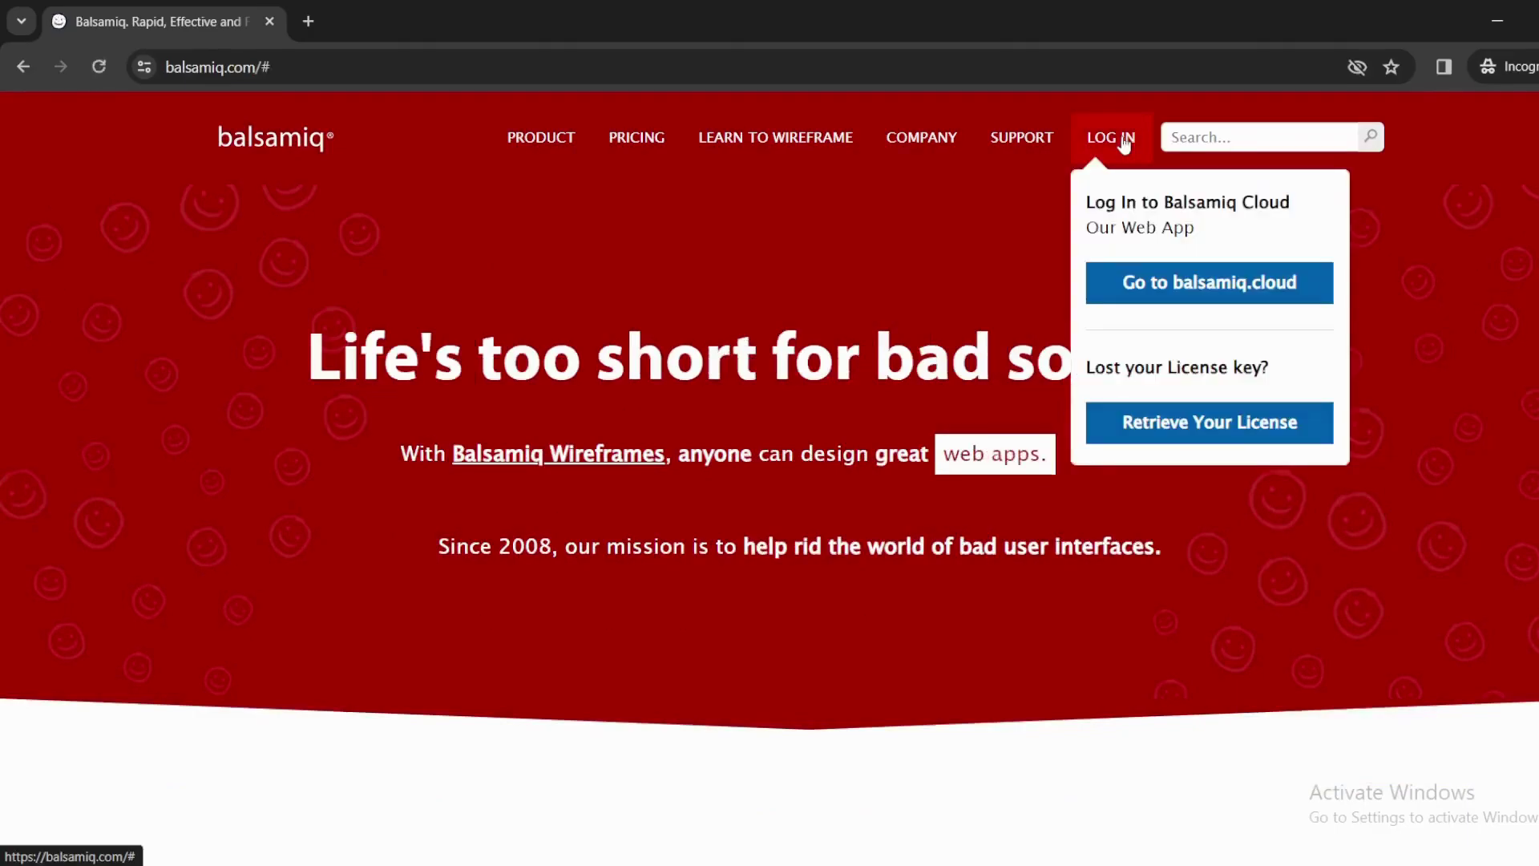
left_click(1157, 293)
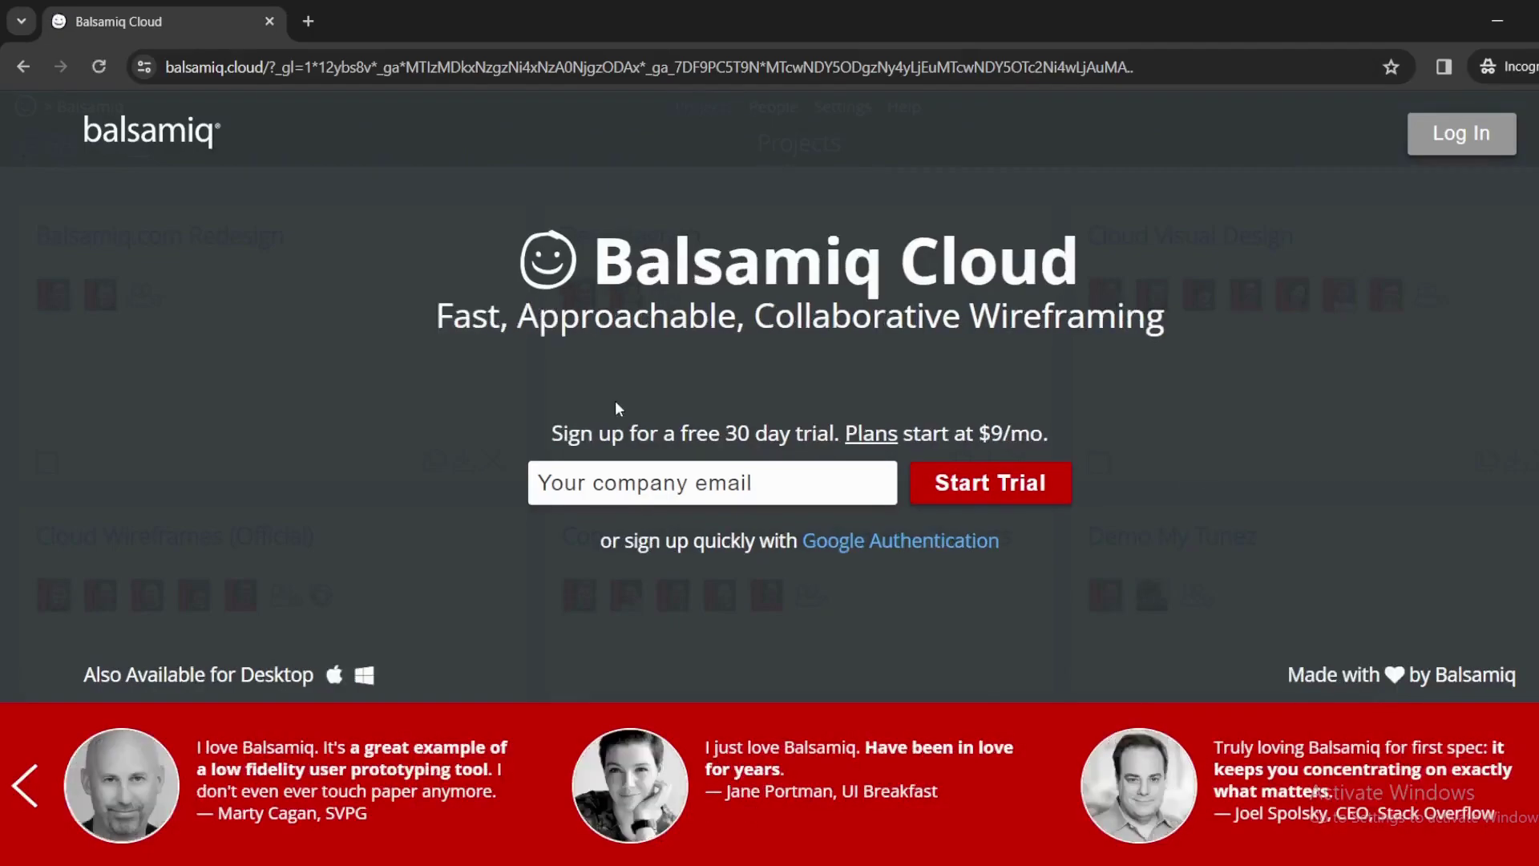
left_click_drag(616, 407, 415, 461)
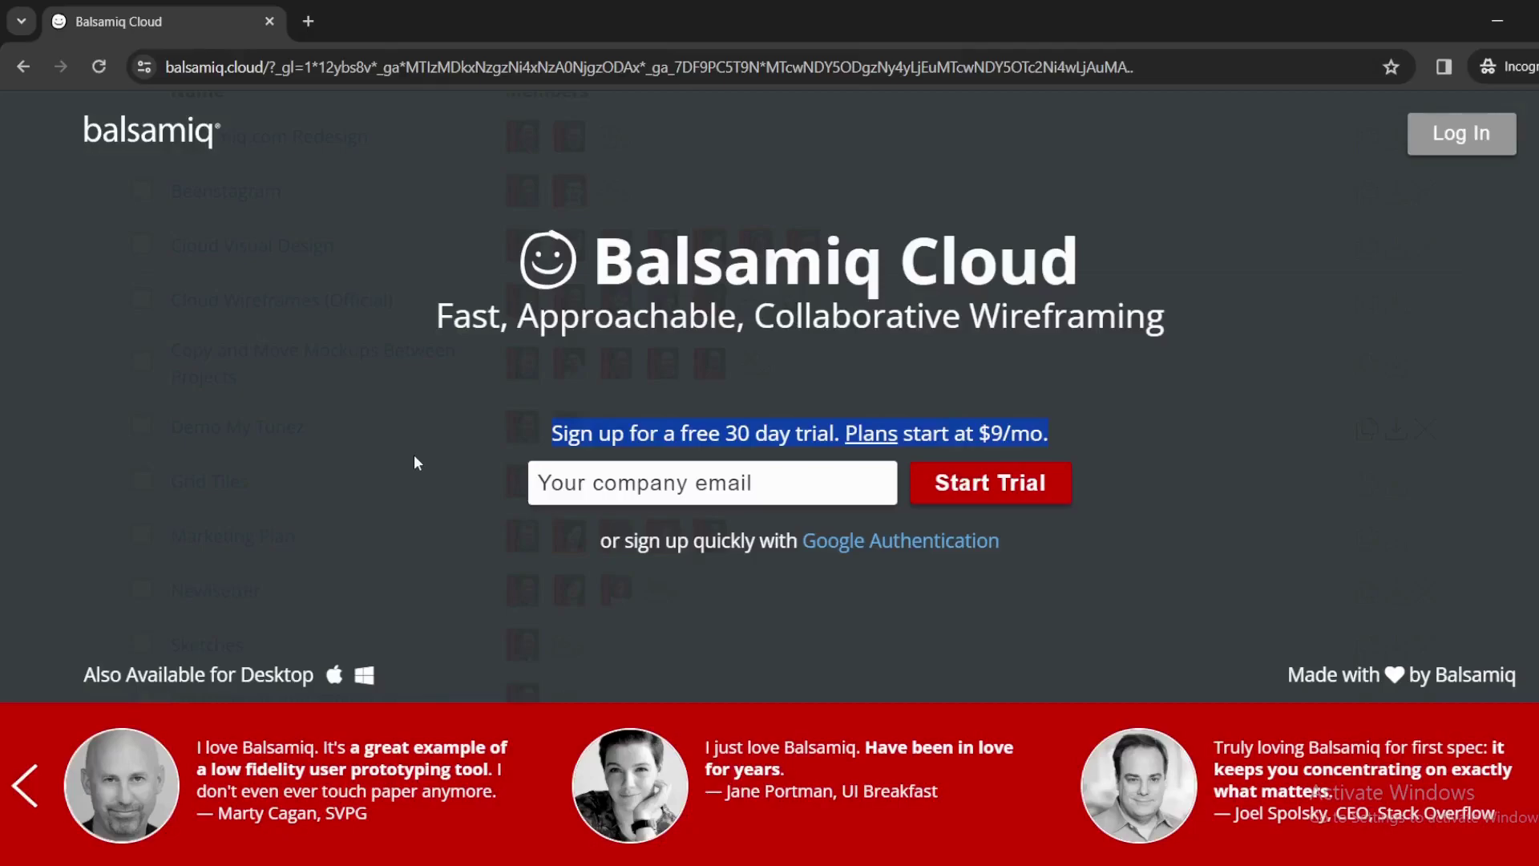
- Switch to the browser window with the signed-in Balsamiq space and create a new project from its Projects page
left_click(1014, 862)
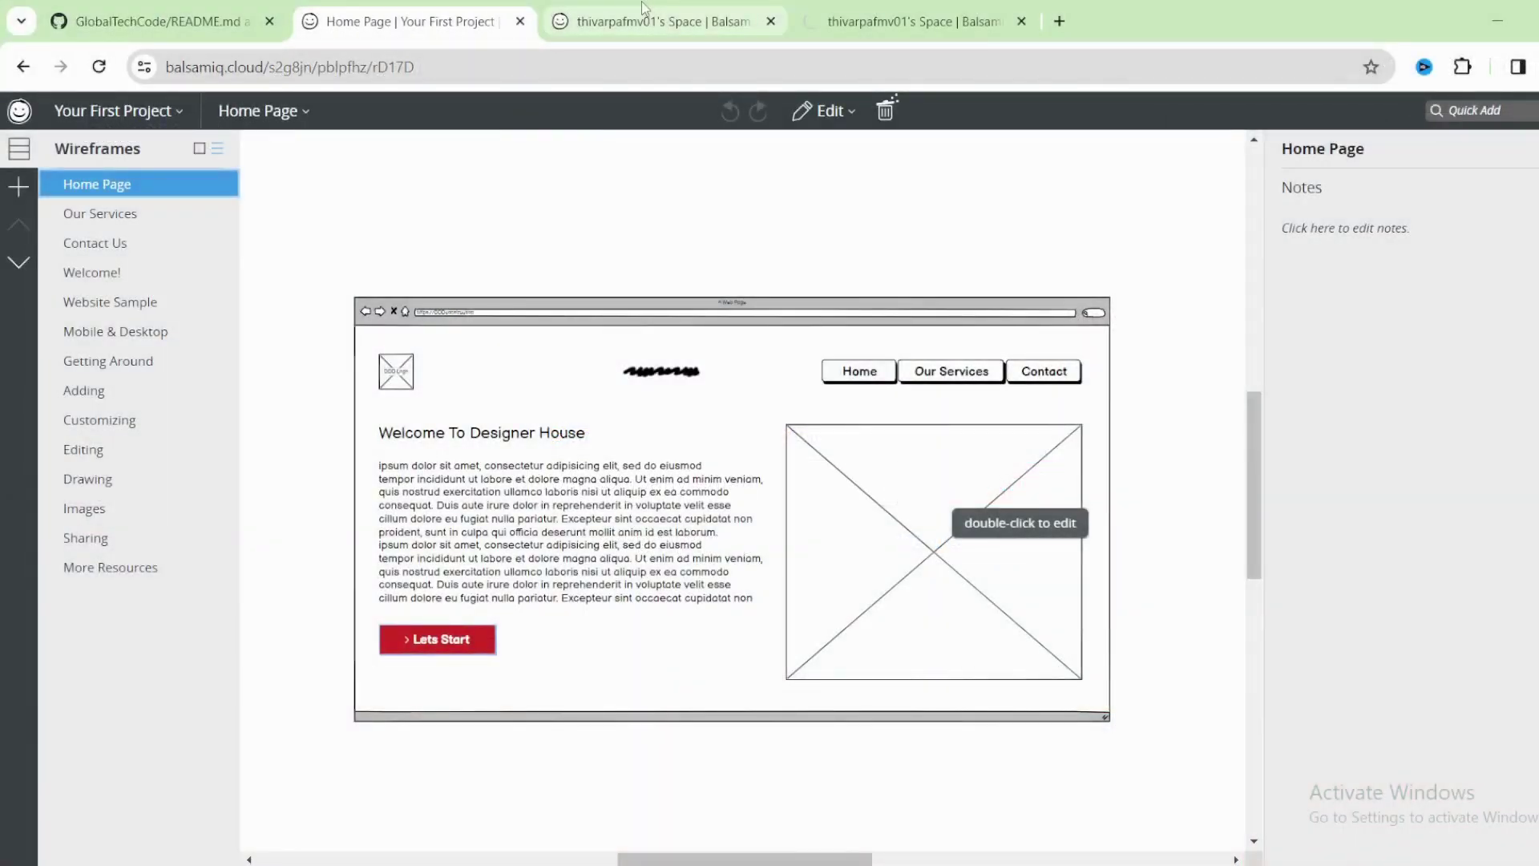
left_click(642, 10)
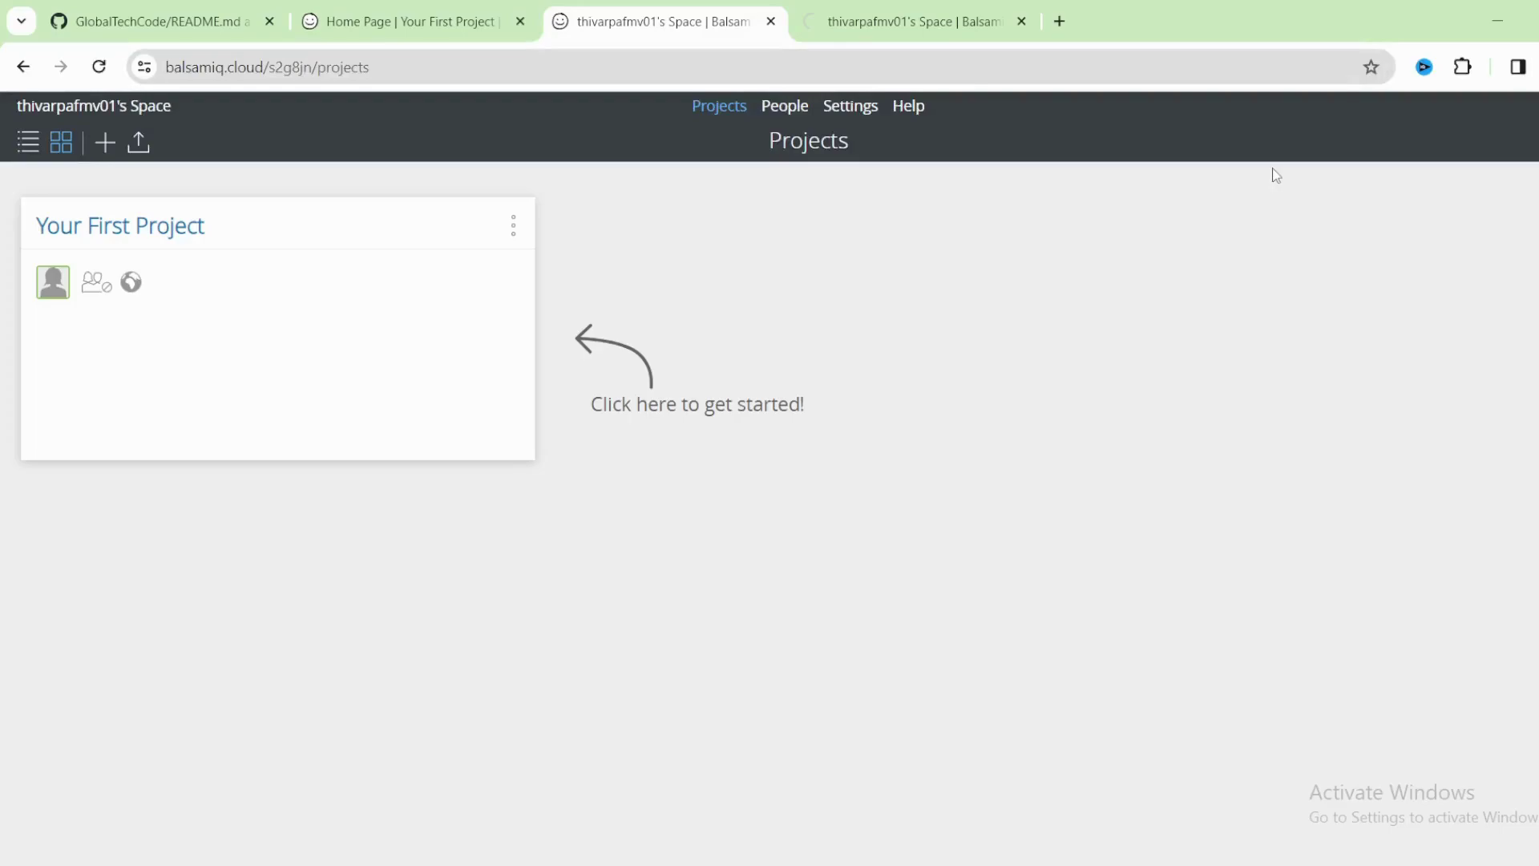
left_click(28, 142)
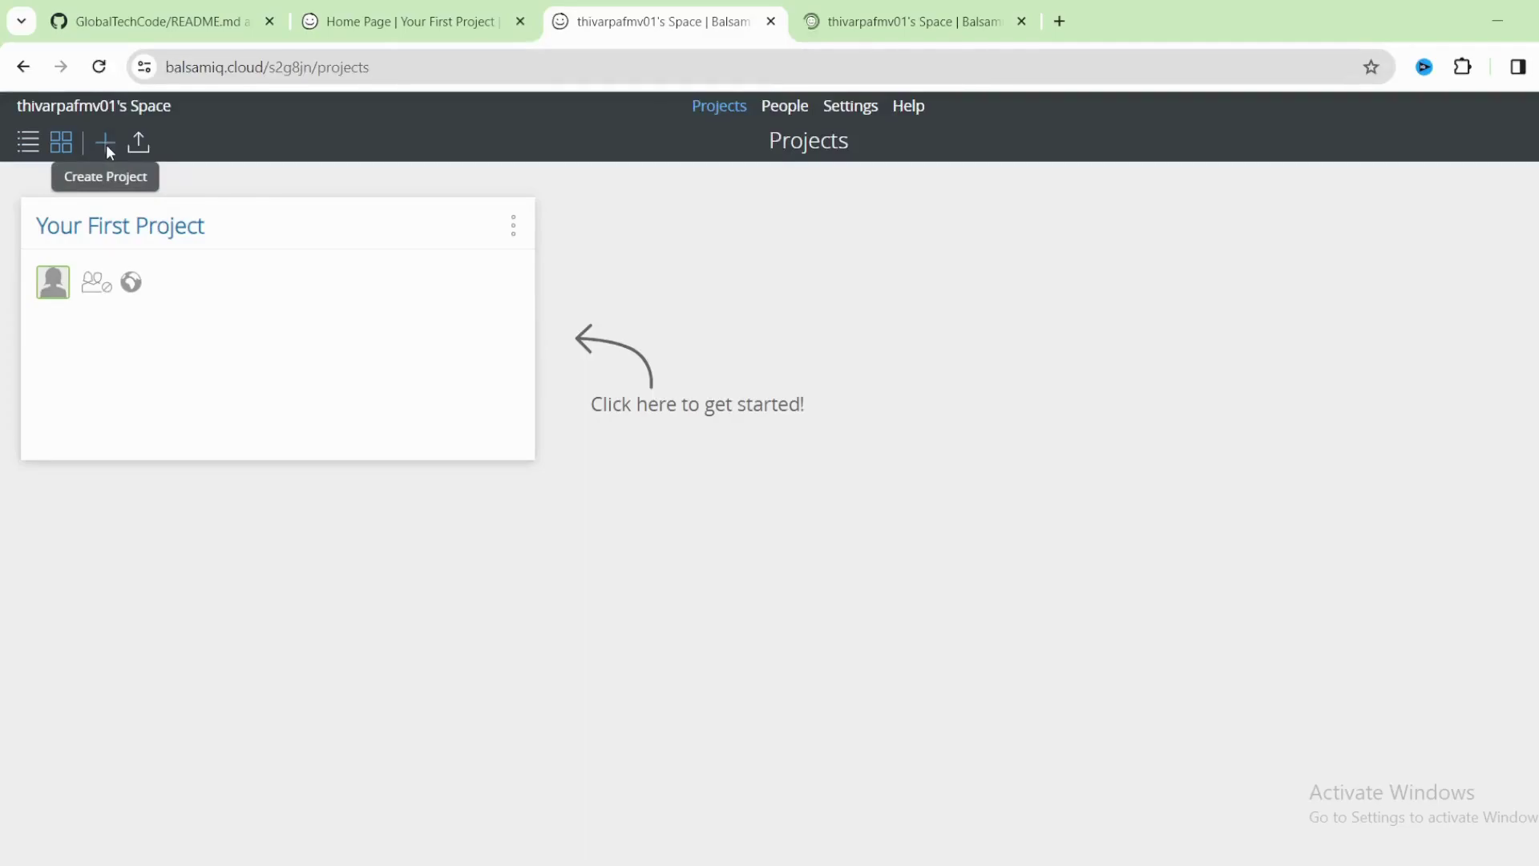
left_click(105, 144)
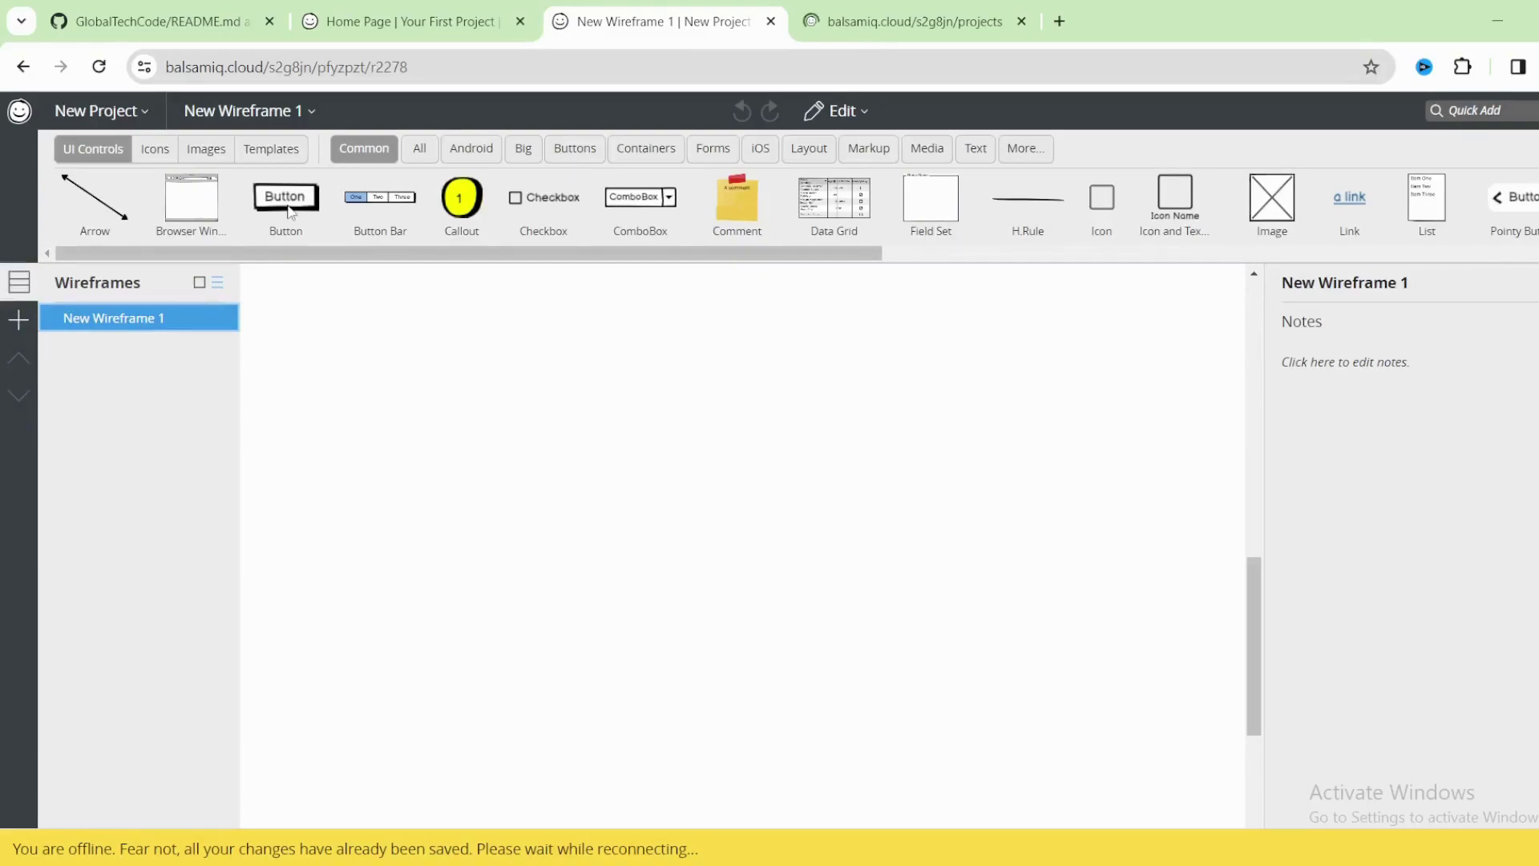
- Browse the Containers and Media controls and the icon library, and review the example Home Page wireframe in the other project
left_click(665, 151)
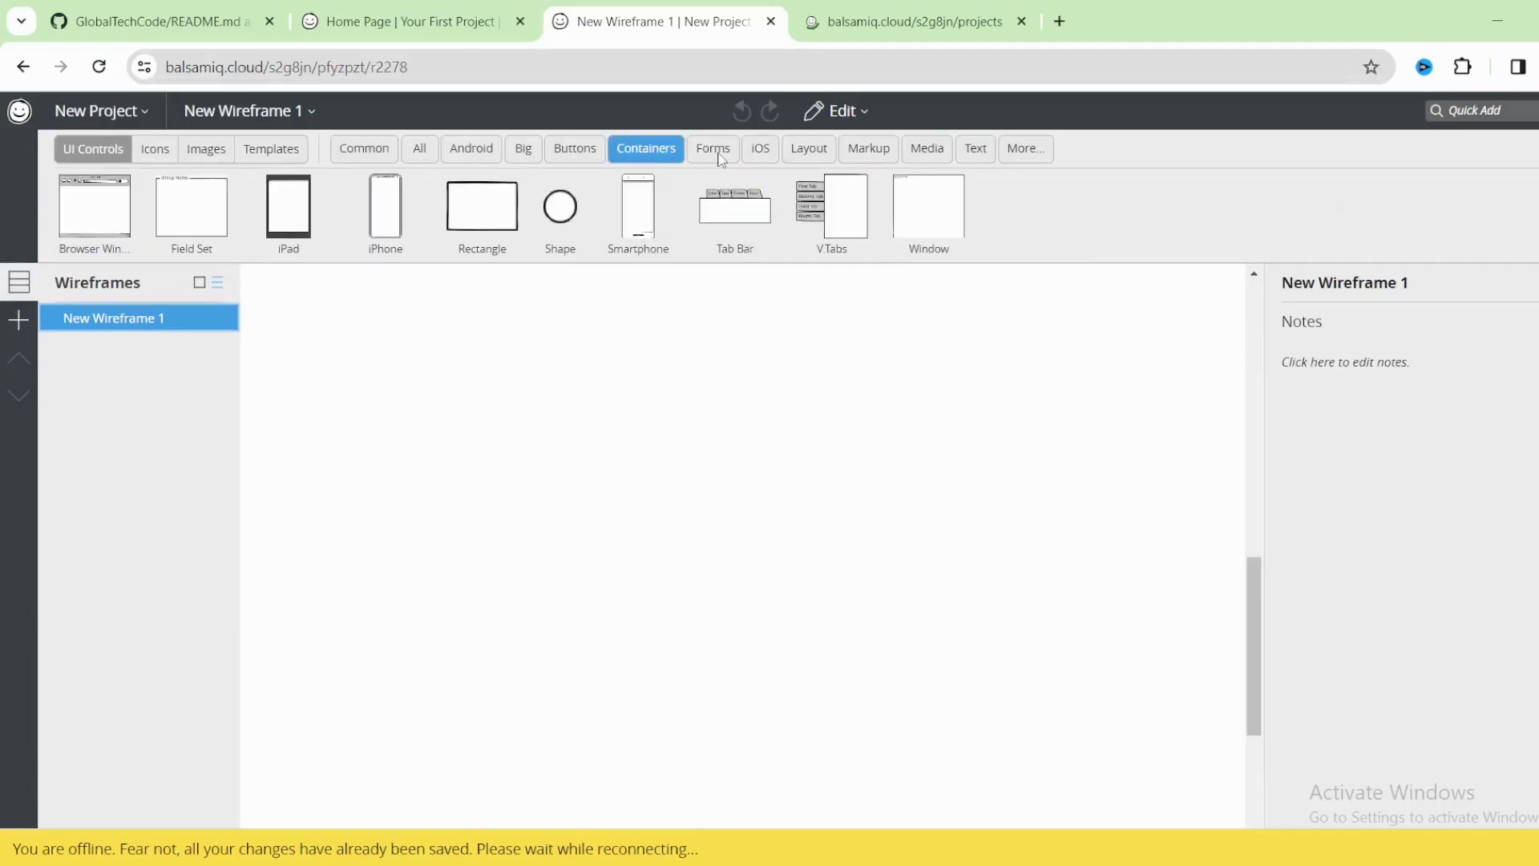
left_click(922, 163)
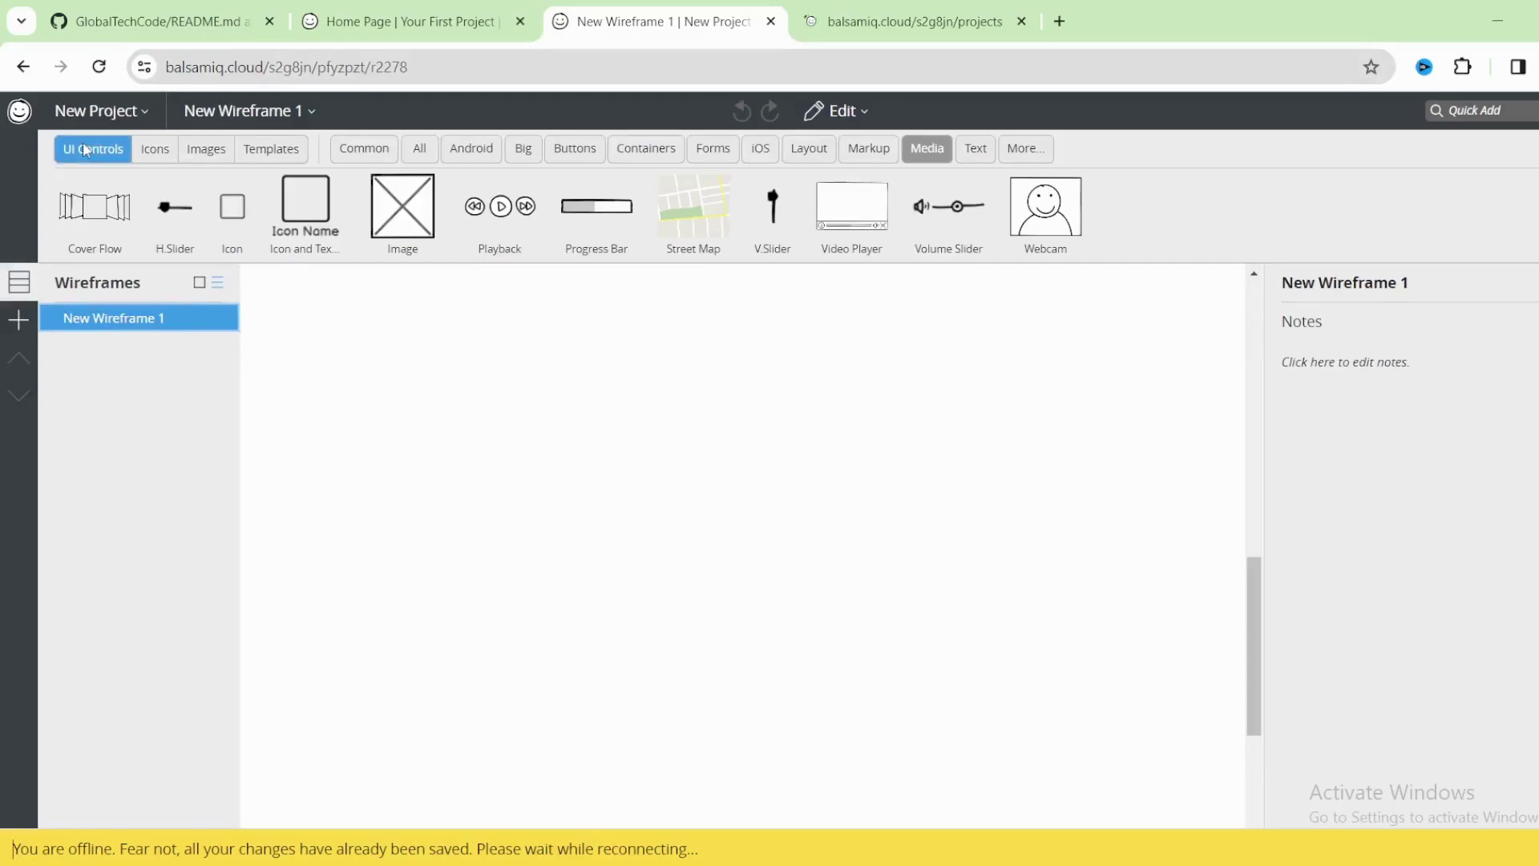
left_click(154, 149)
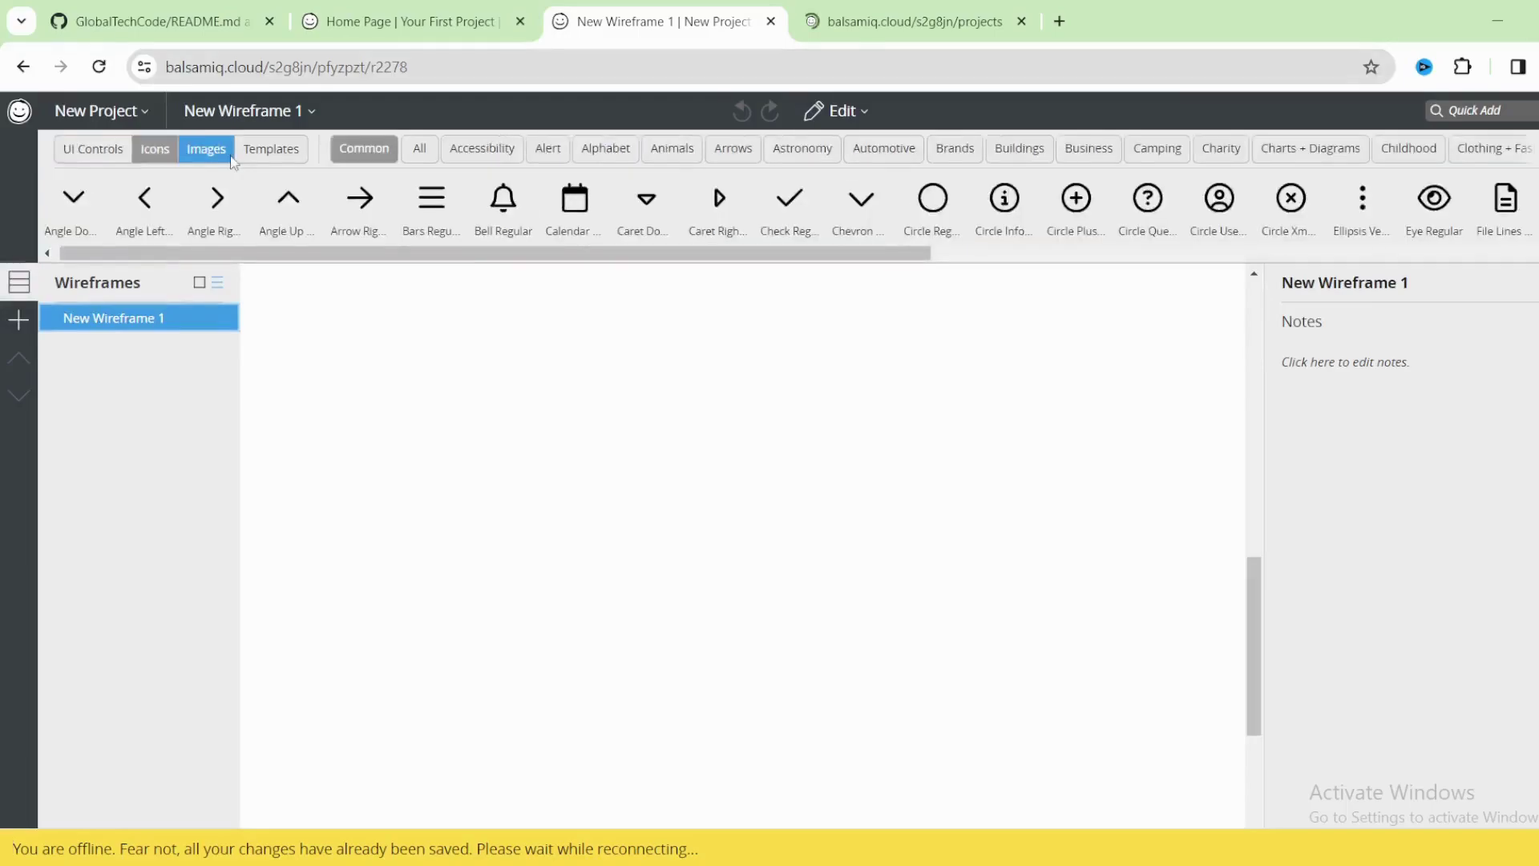
left_click(91, 152)
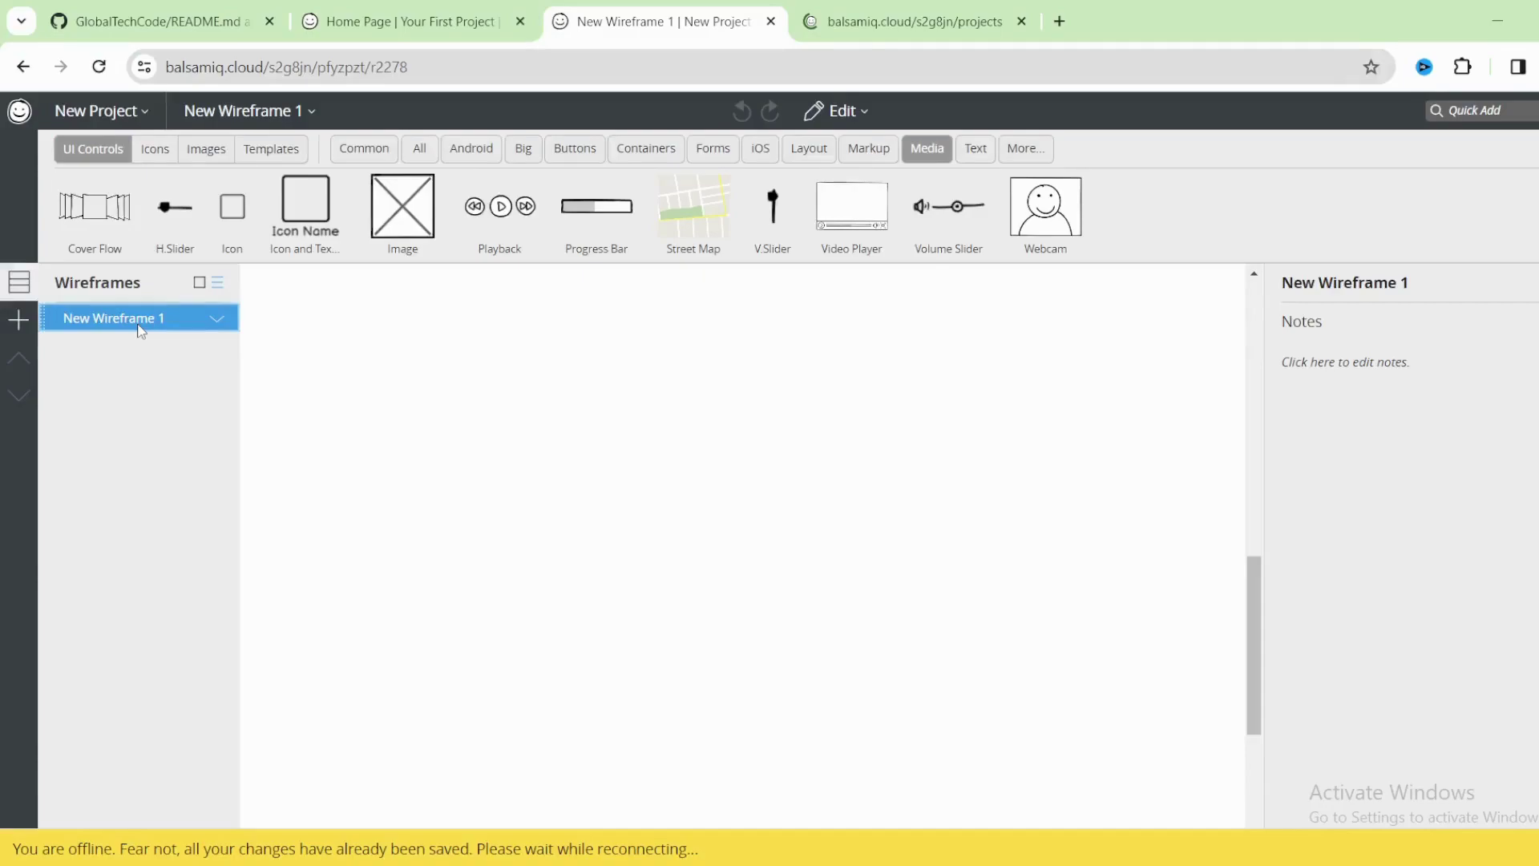
key("ctrl+shift+Tab")
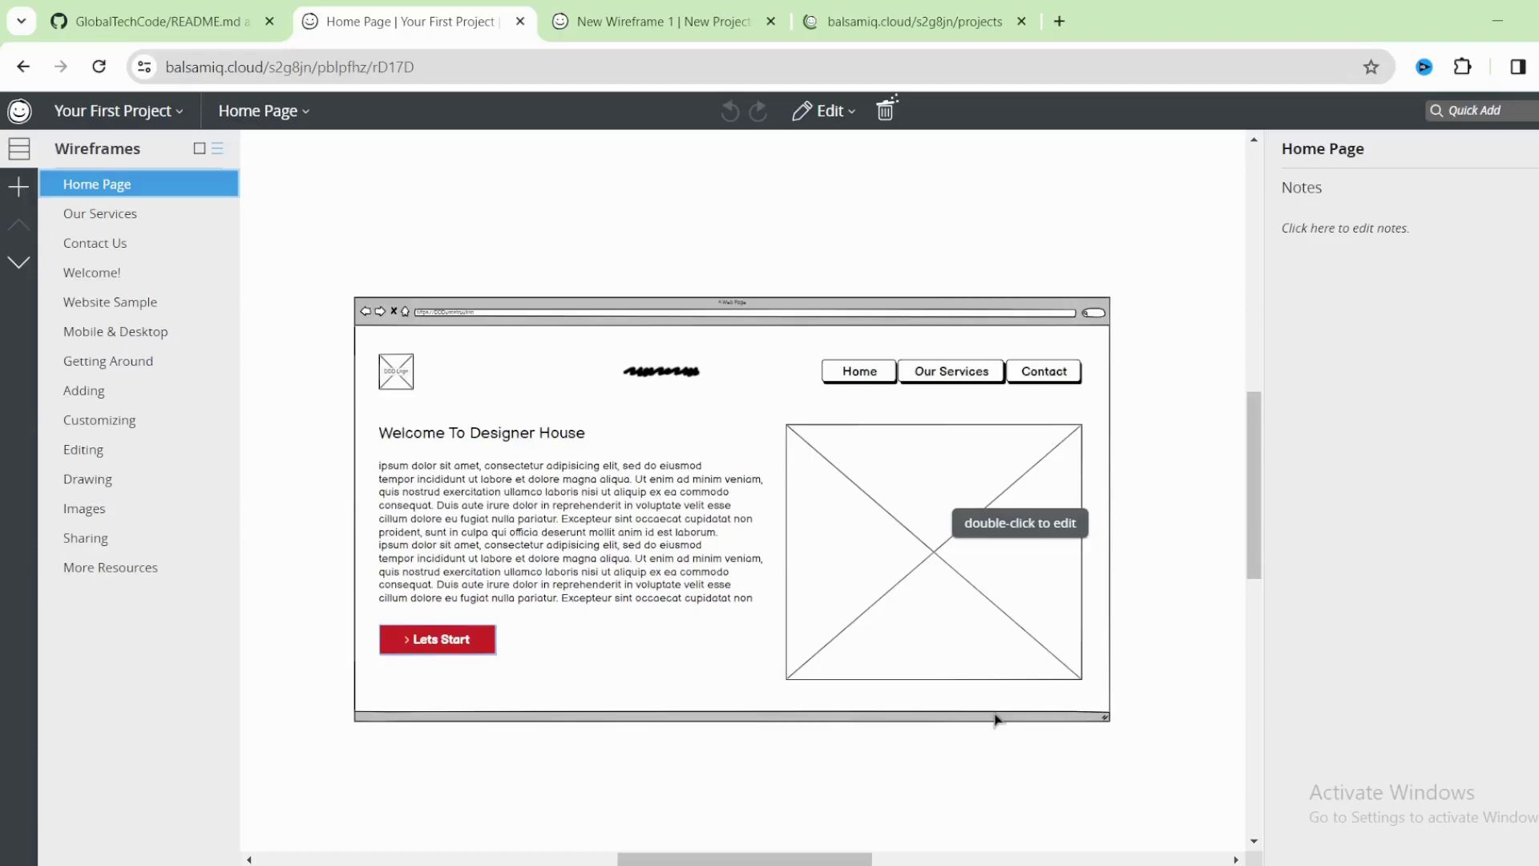
key("ctrl+Tab")
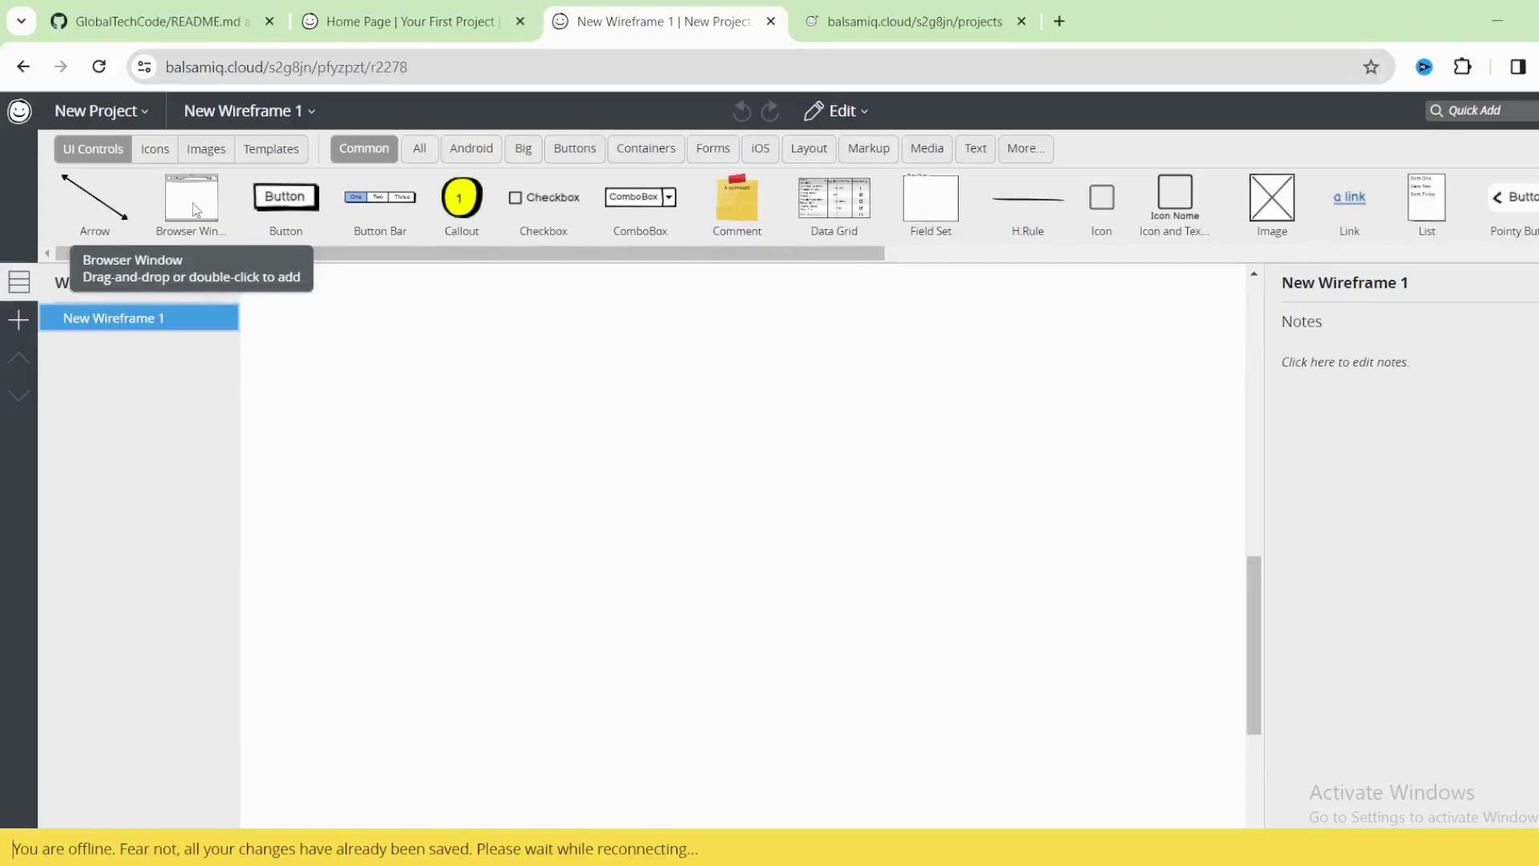
double_click(195, 210)
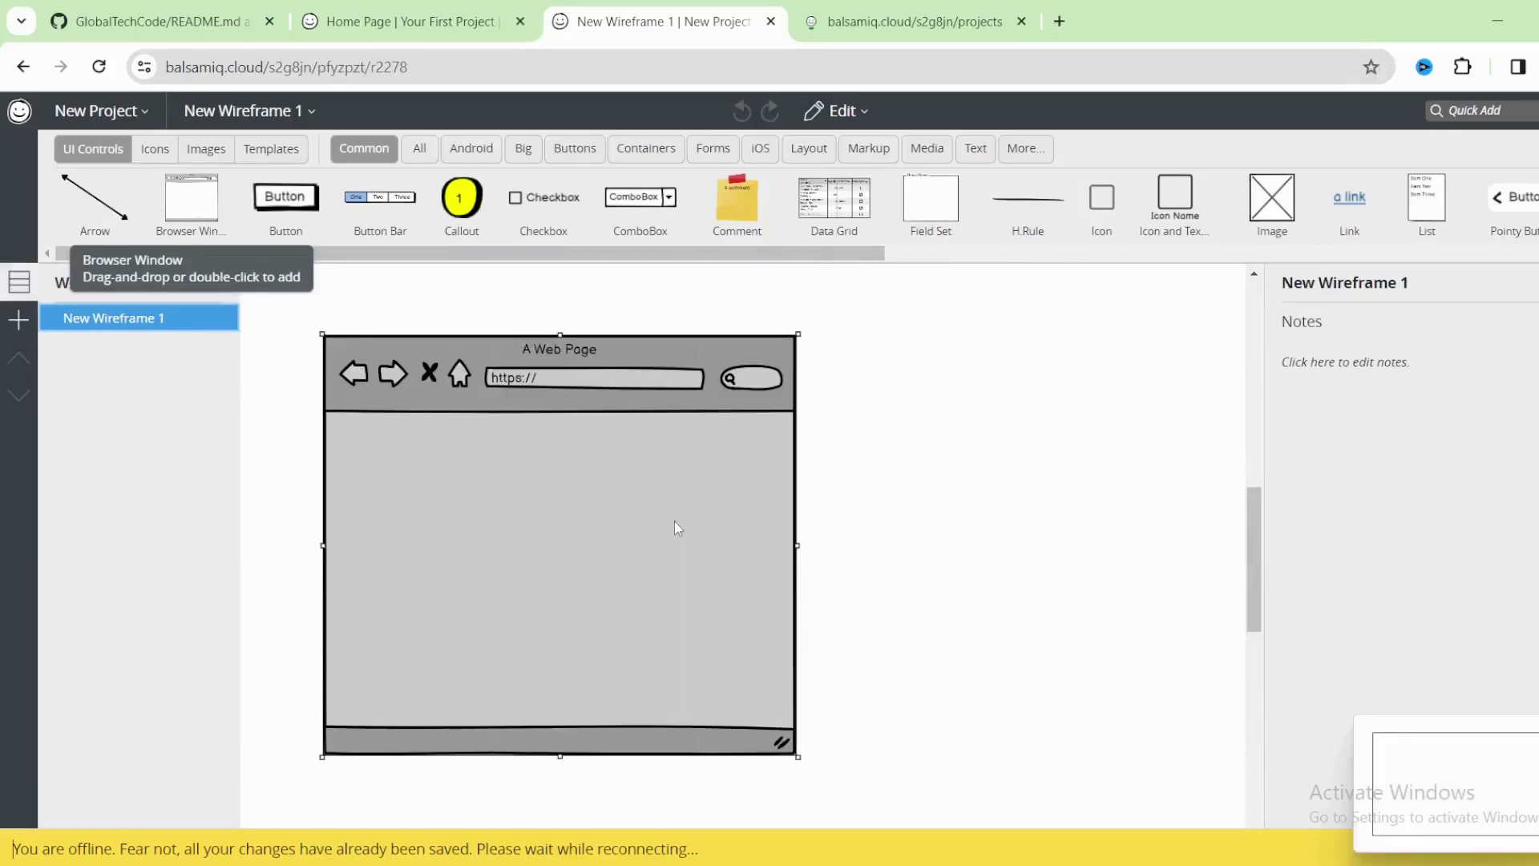
double_click(675, 522)
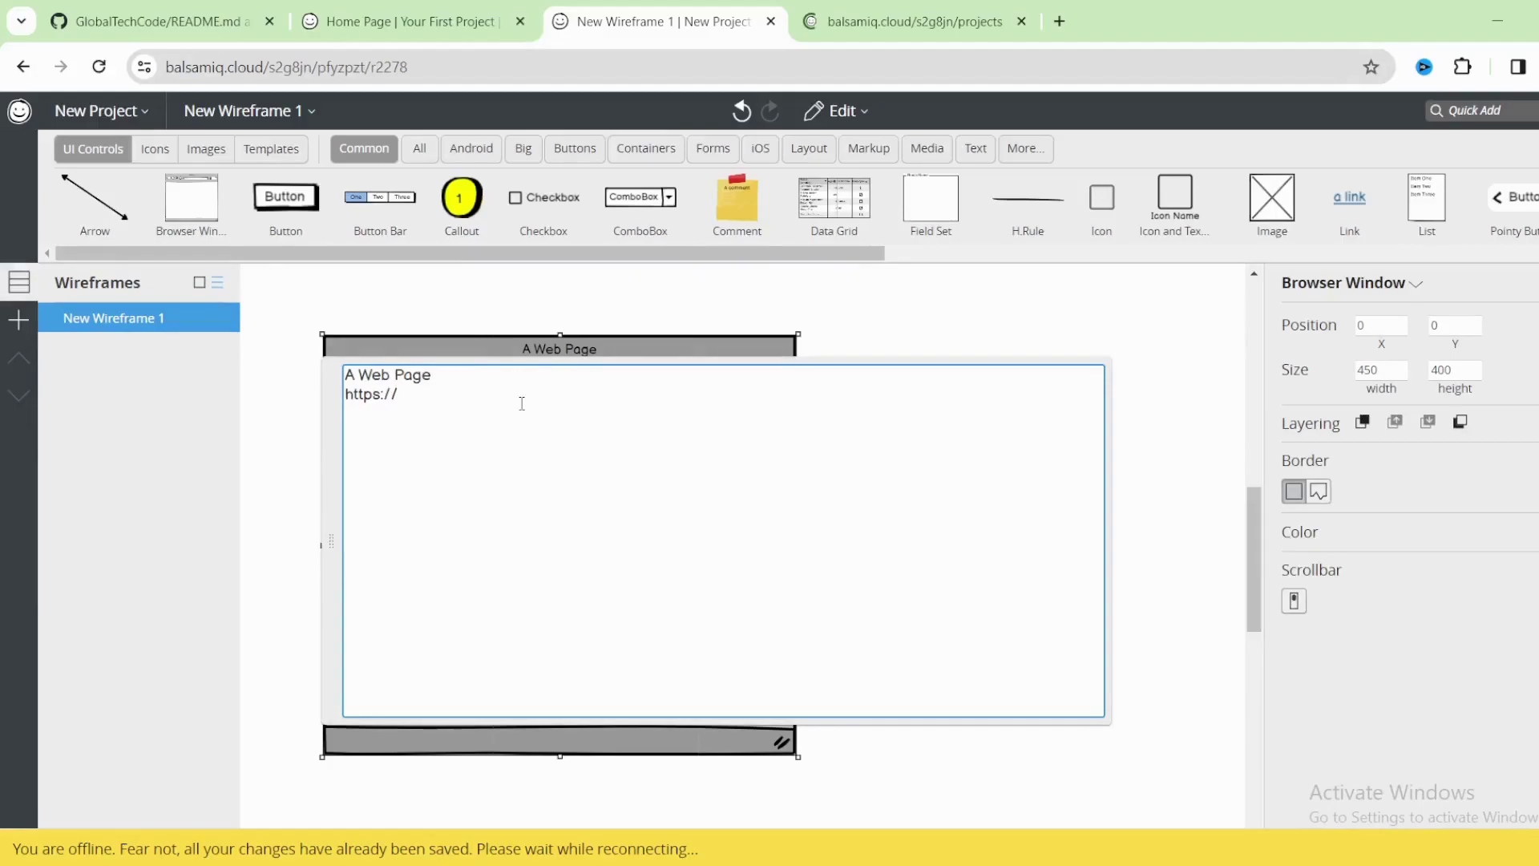
type("techco")
type("nstruction.com")
- Set the browser window's size to 1920 wide by 1080 high and fit it in the view
left_click(1370, 371)
type("1")
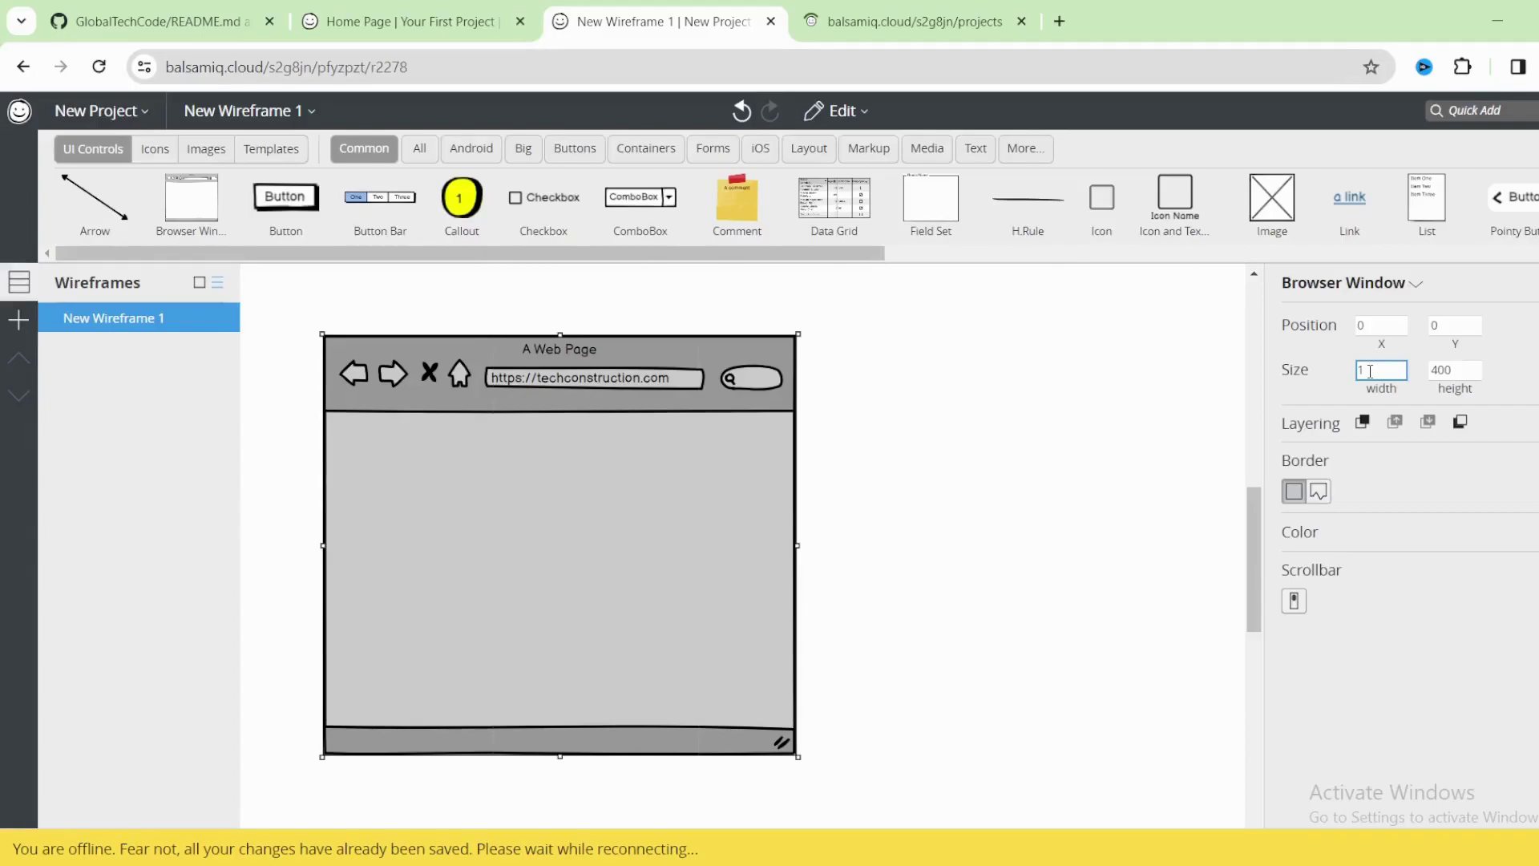
type("920")
key("Tab")
type("1080")
key("Return")
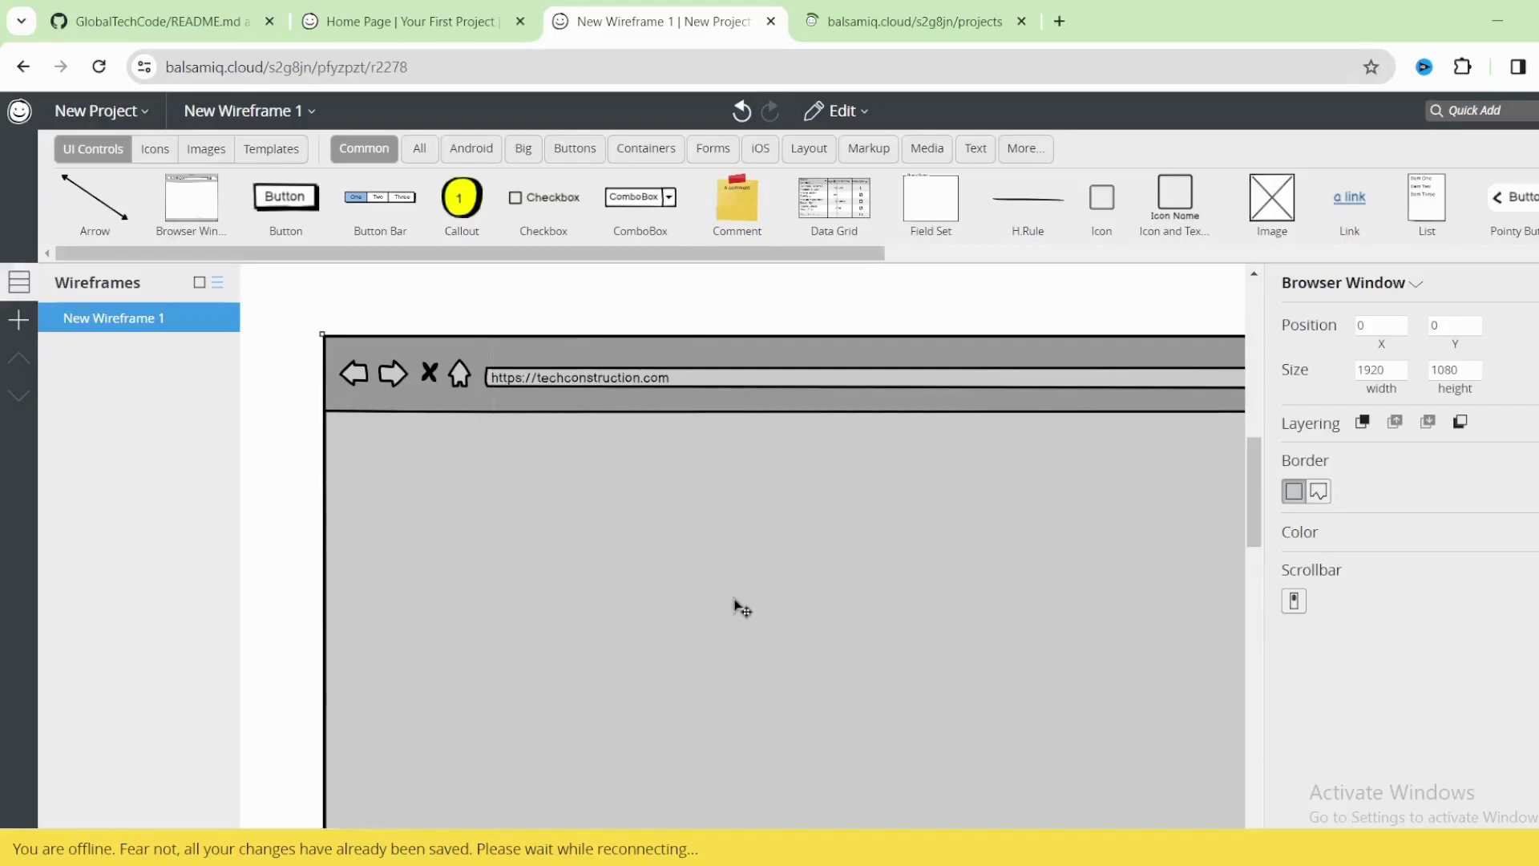
scroll(734, 601, "down", 5)
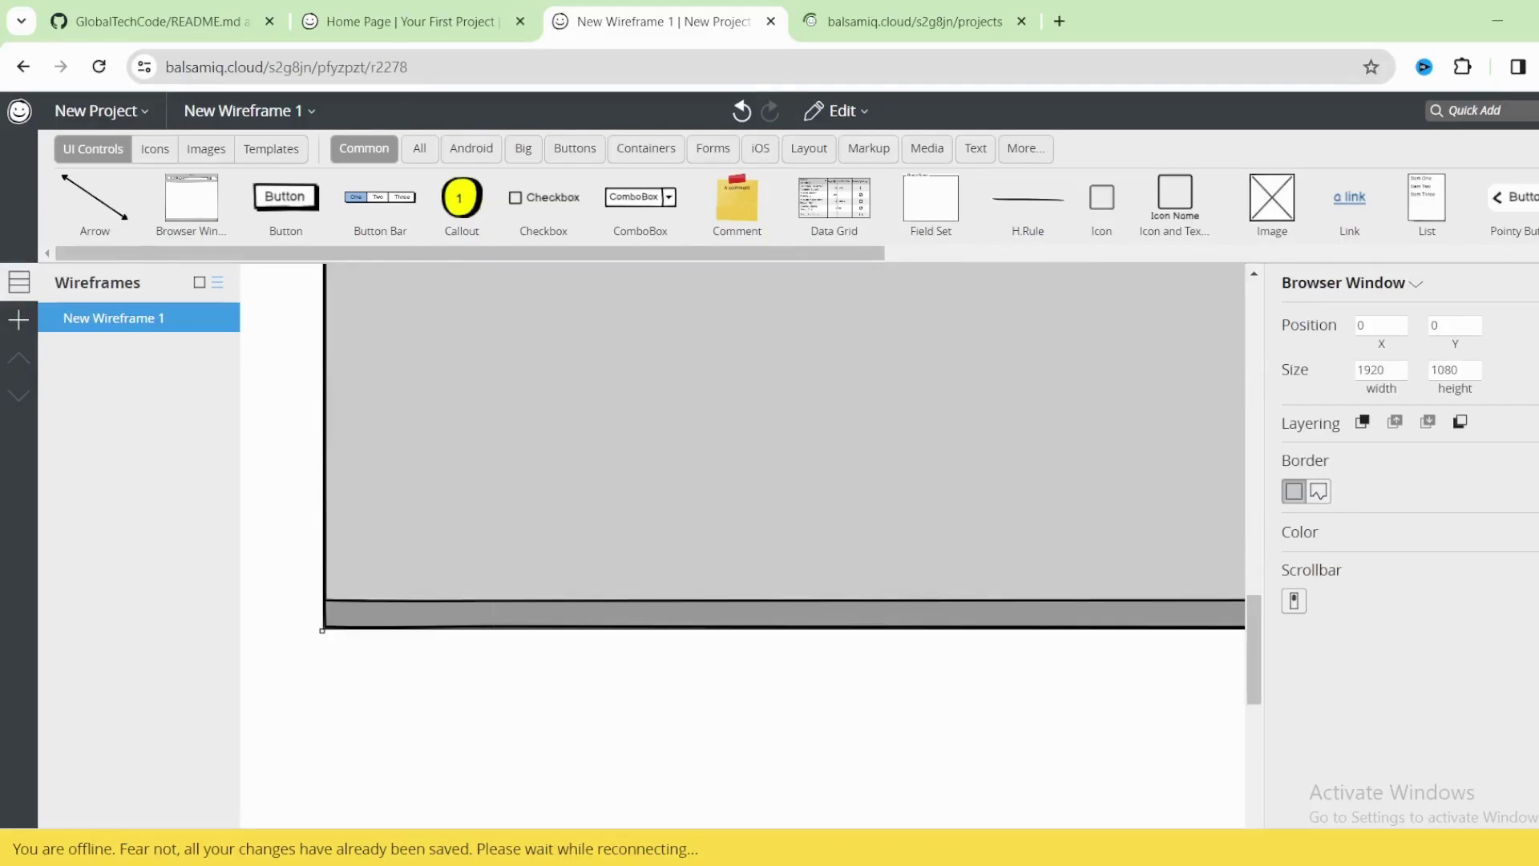
key("ctrl+minus")
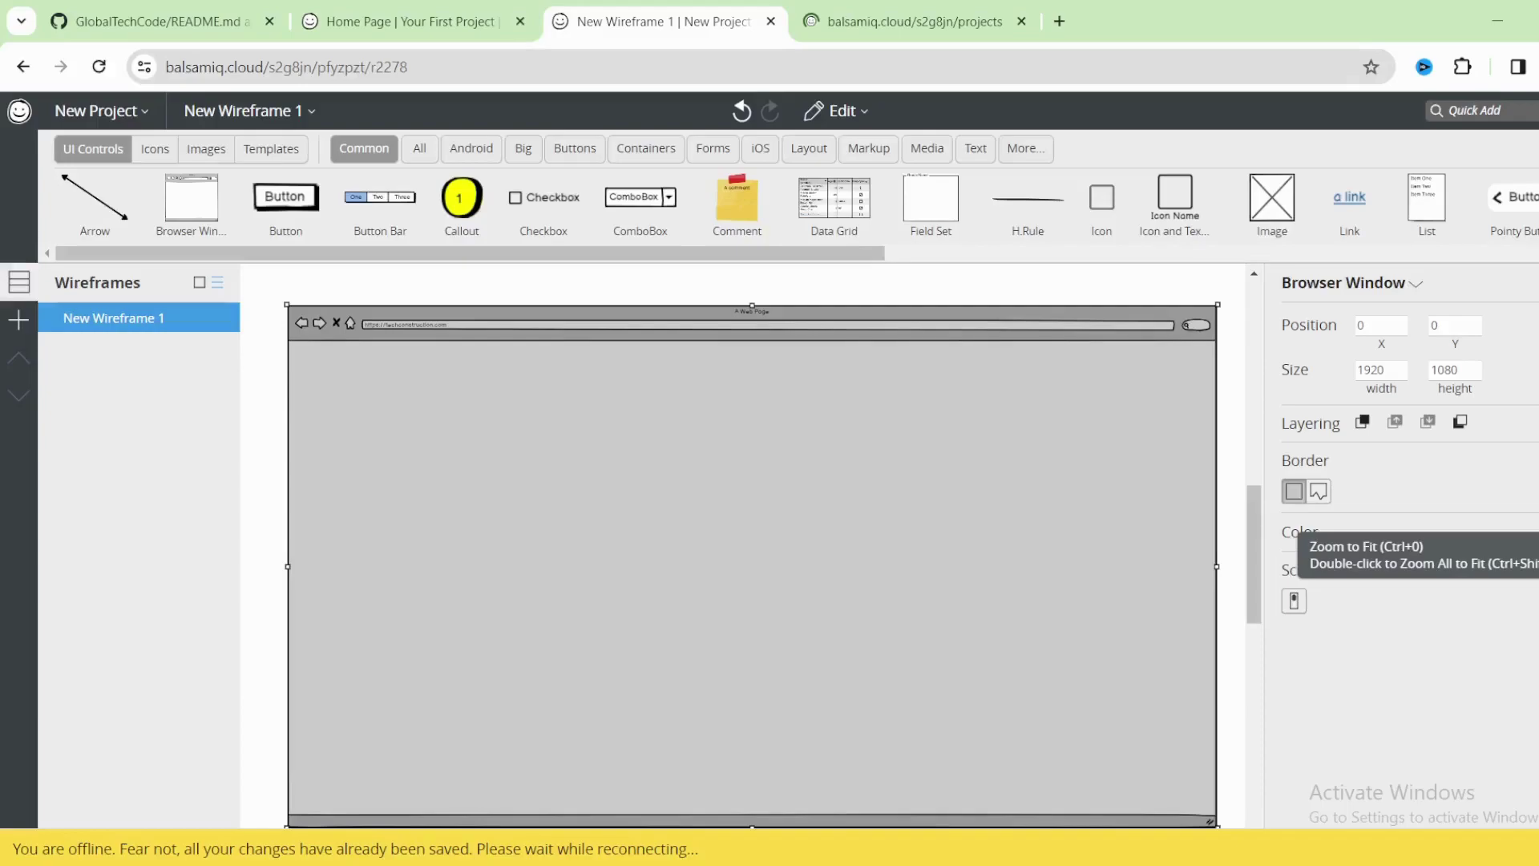
key("ctrl+0")
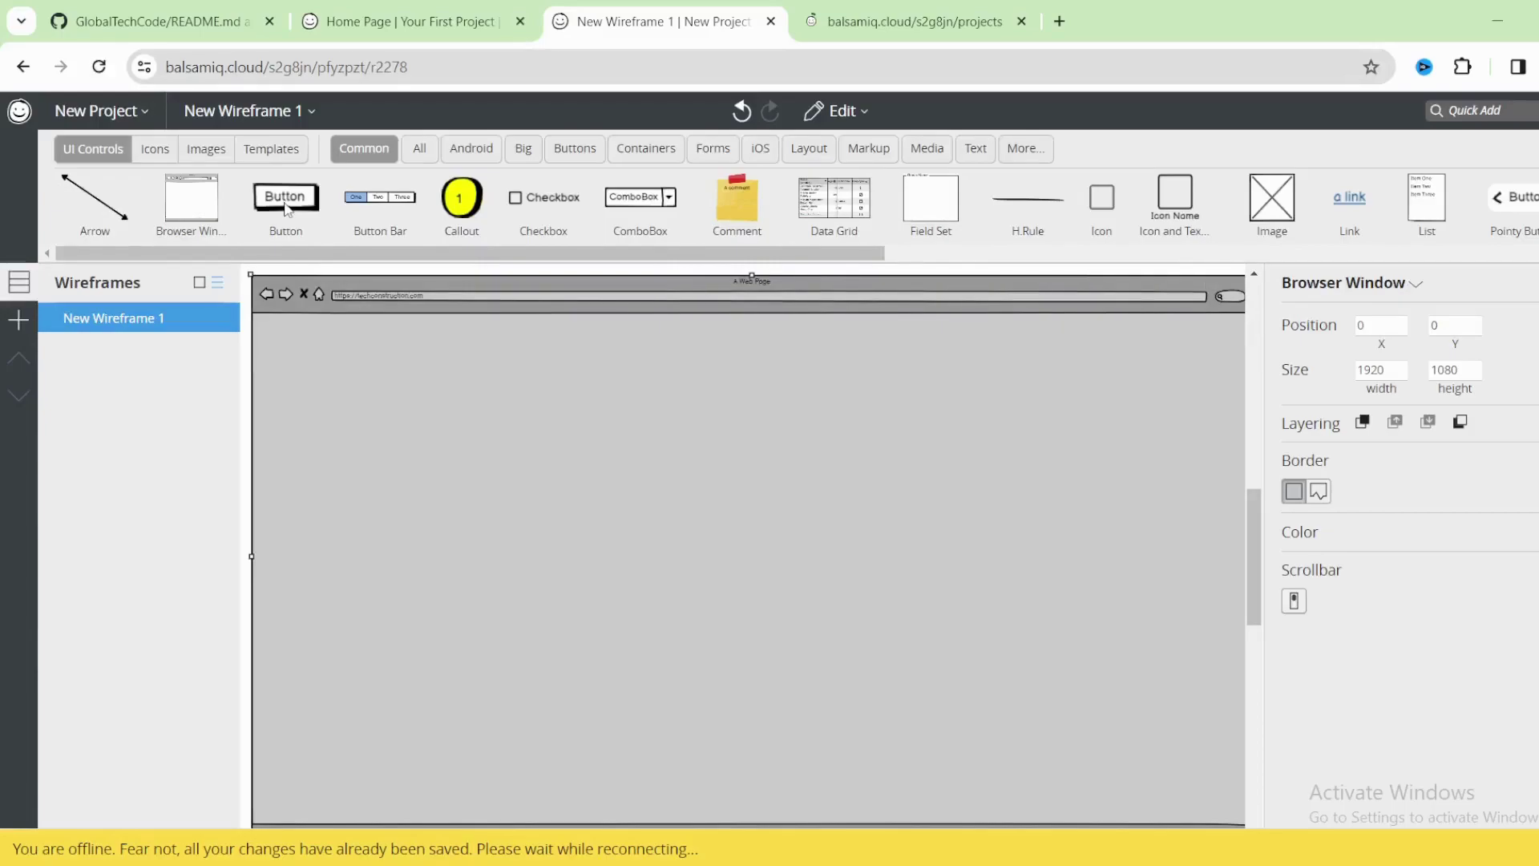
- Place a button labelled Home in the browser window's upper right area and enlarge it to about 161 by 80
left_click_drag(286, 207, 1058, 335)
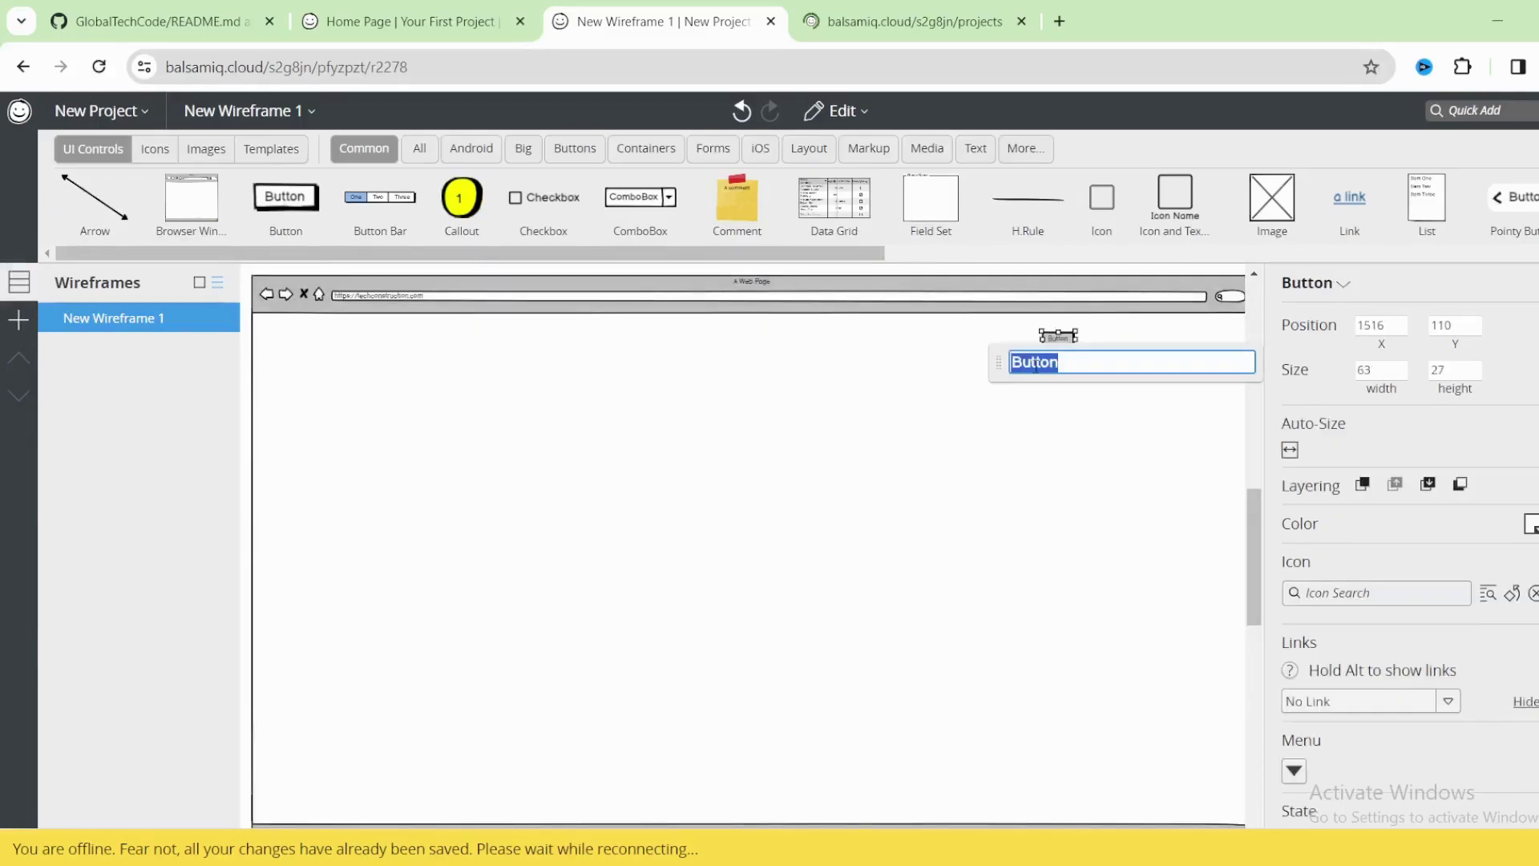
type("Home")
left_click_drag(1072, 341, 1122, 380)
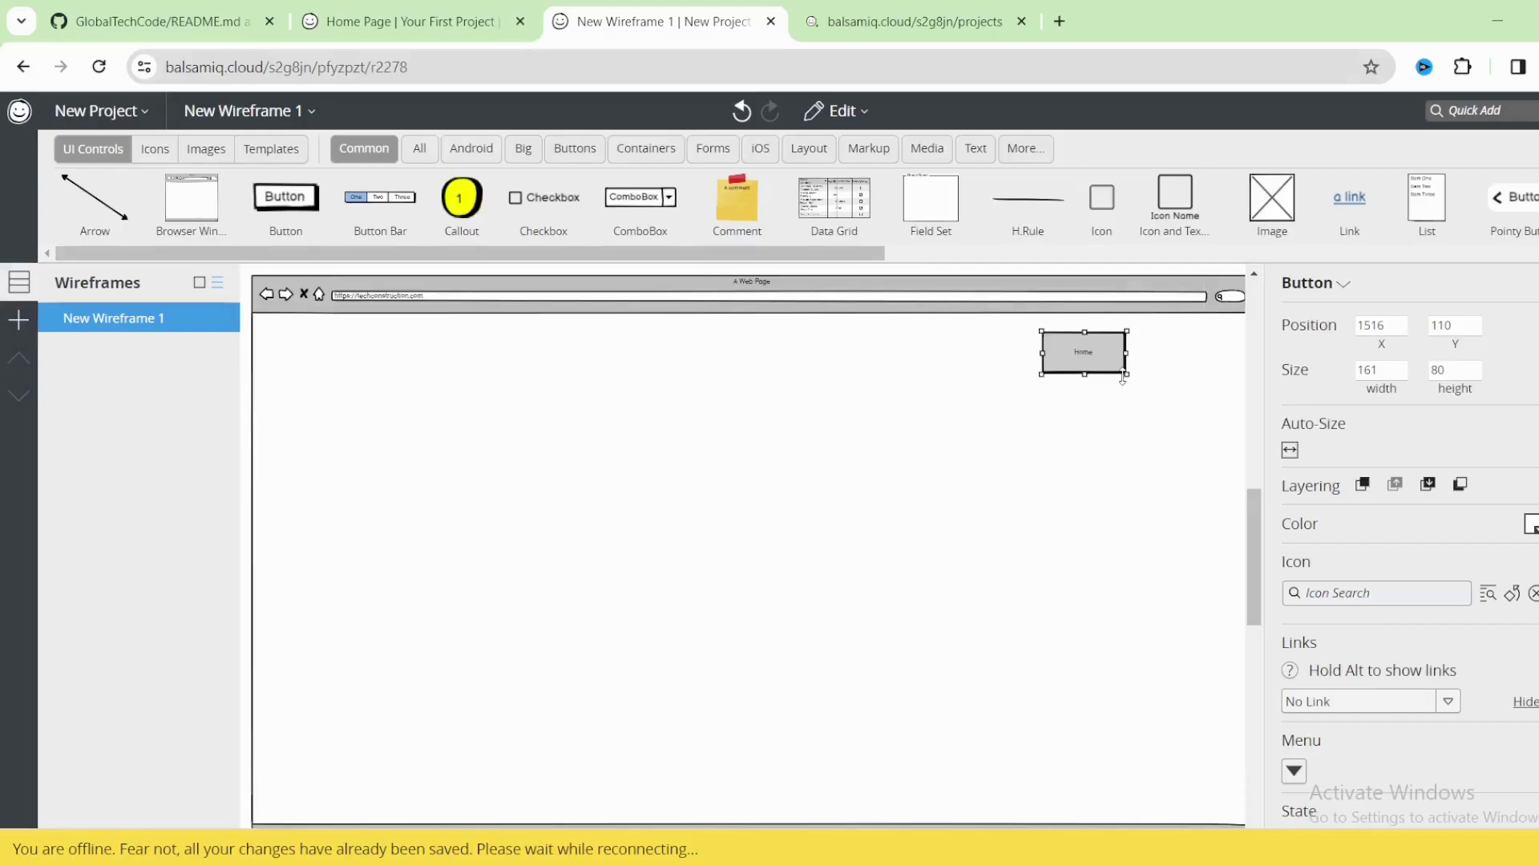
- Style the Home button with text size 24, the Focused state, an orange fill and the House Regular icon in size M
scroll(1395, 683, "down", 1)
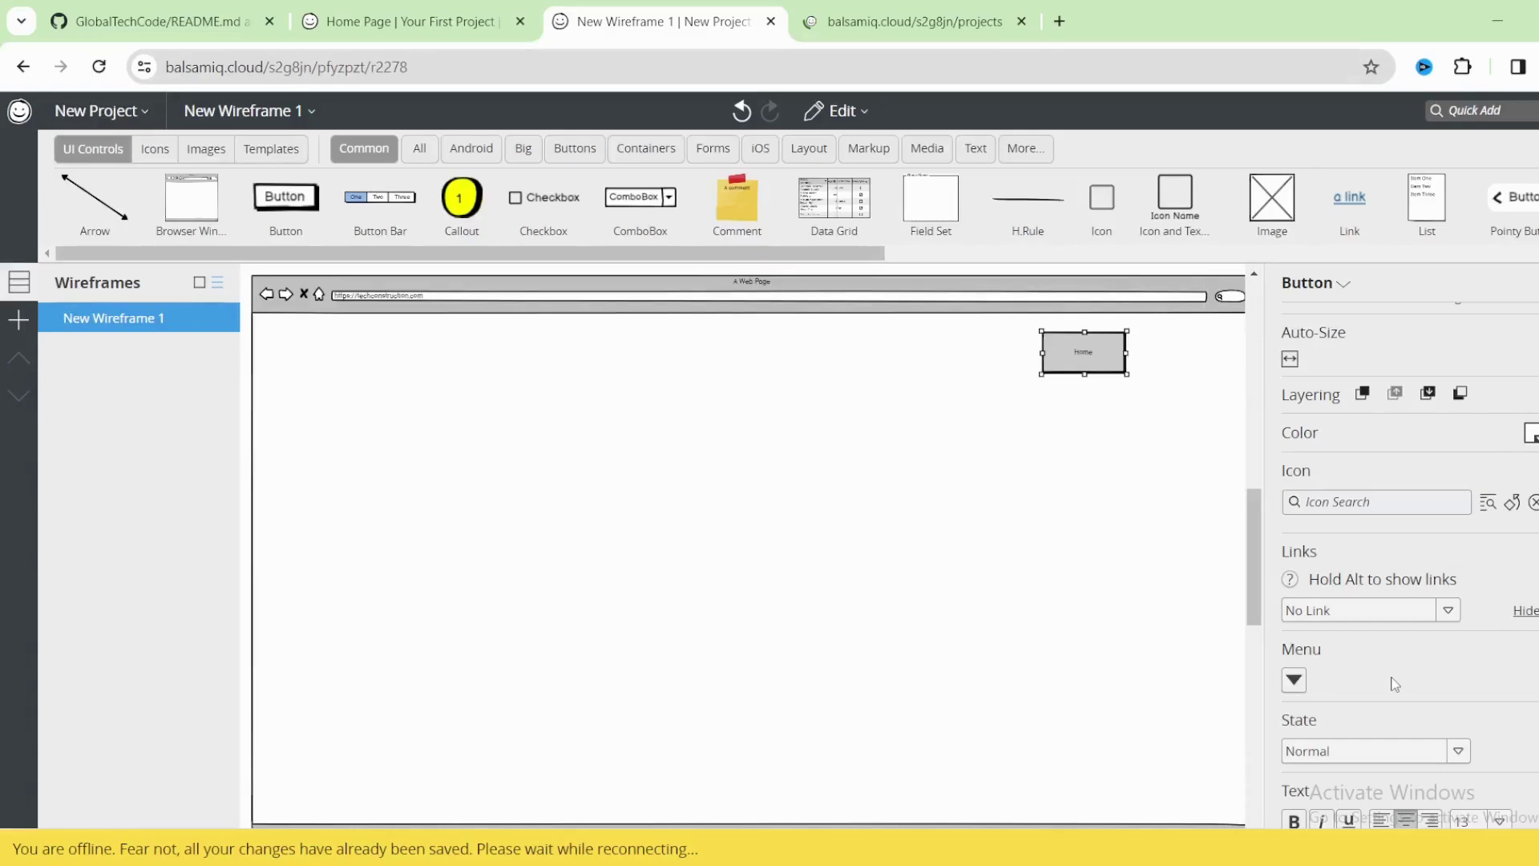
left_click(1448, 611)
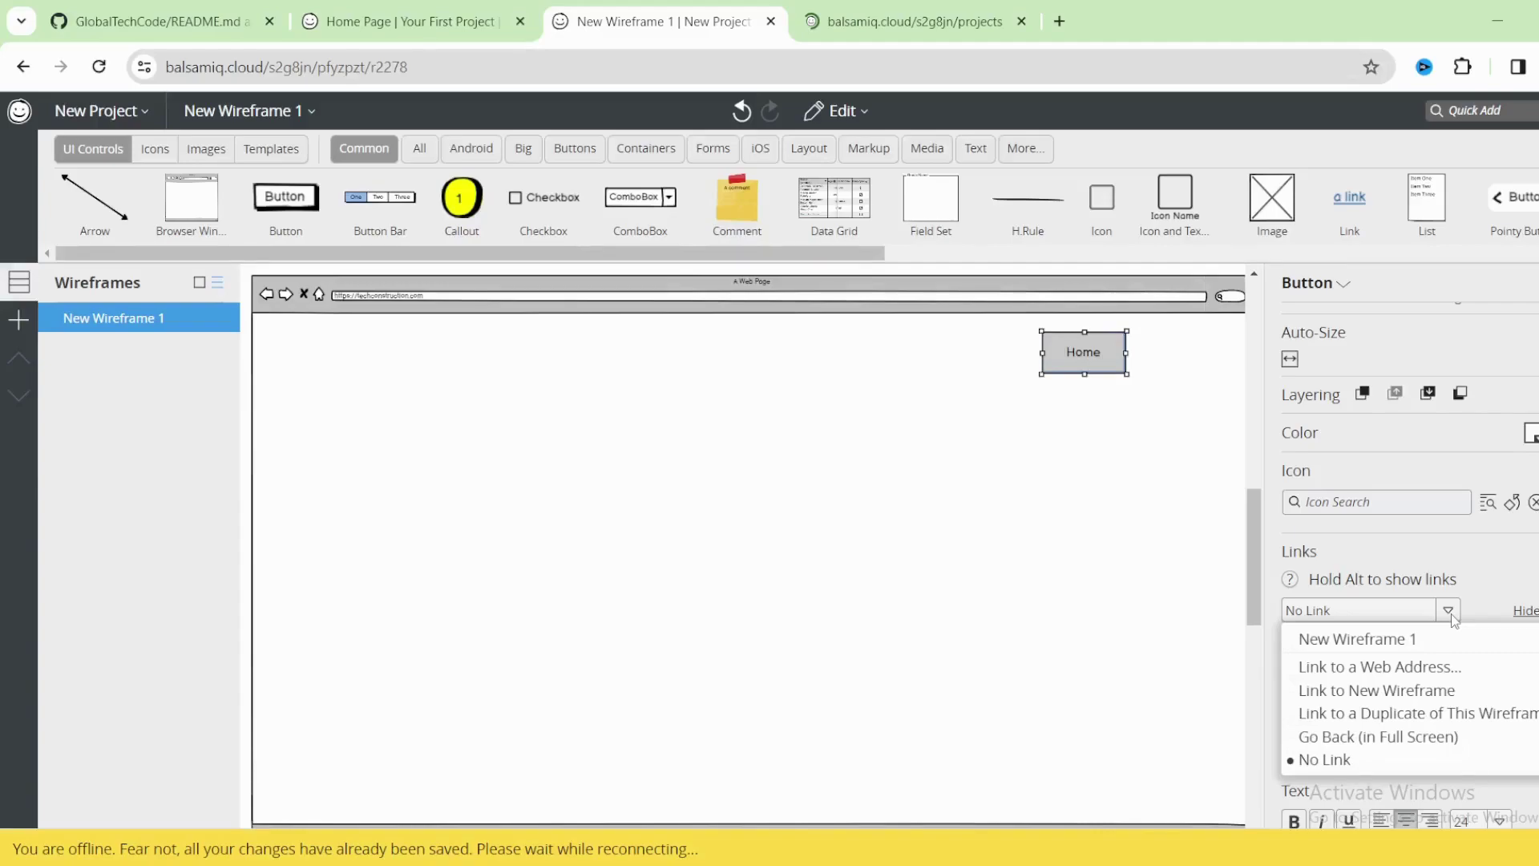
left_click(1449, 611)
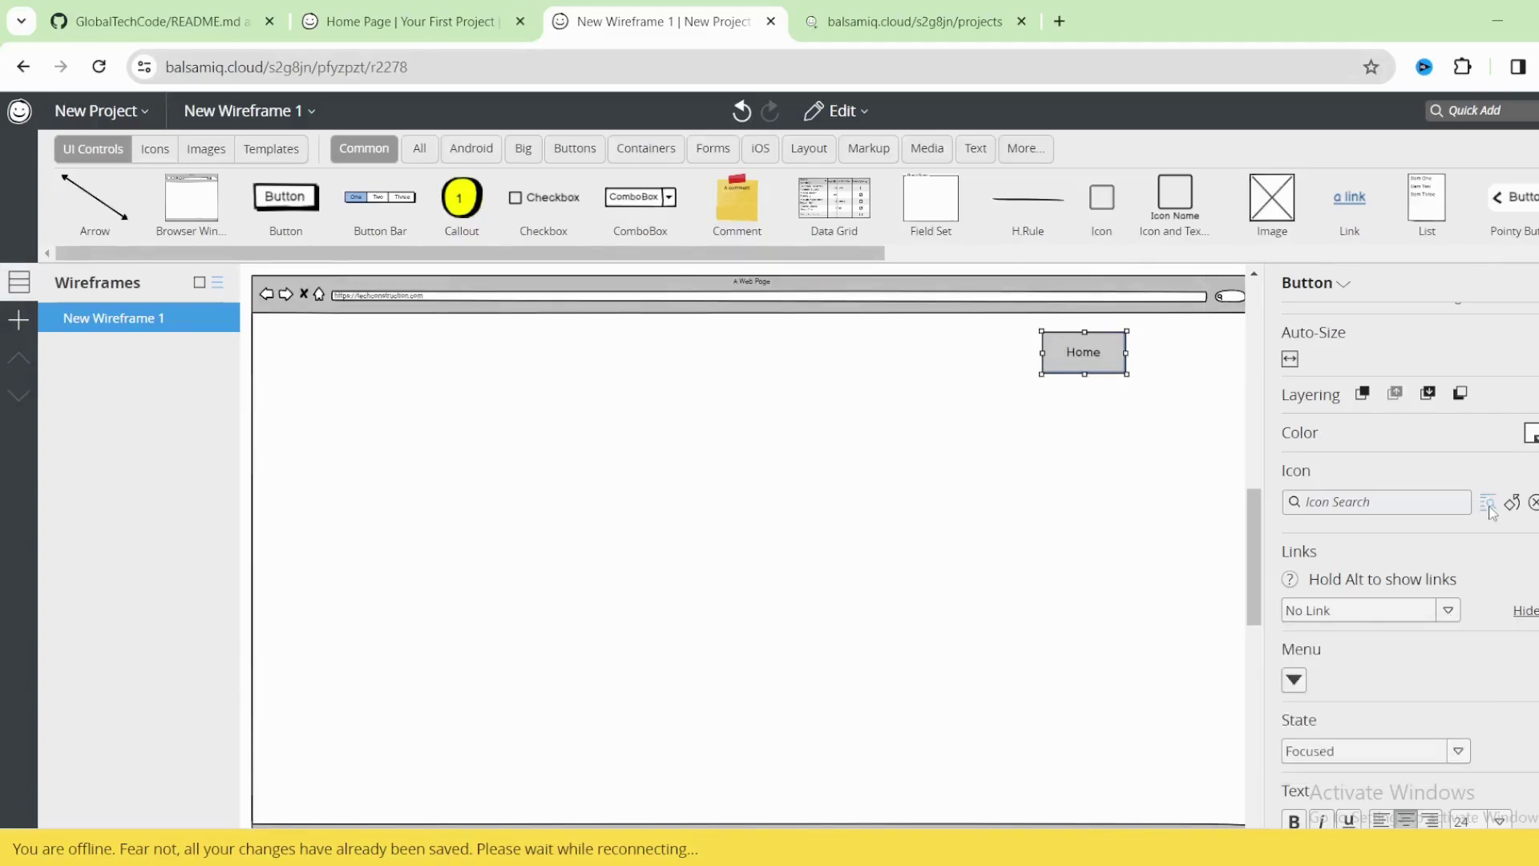
left_click(1490, 506)
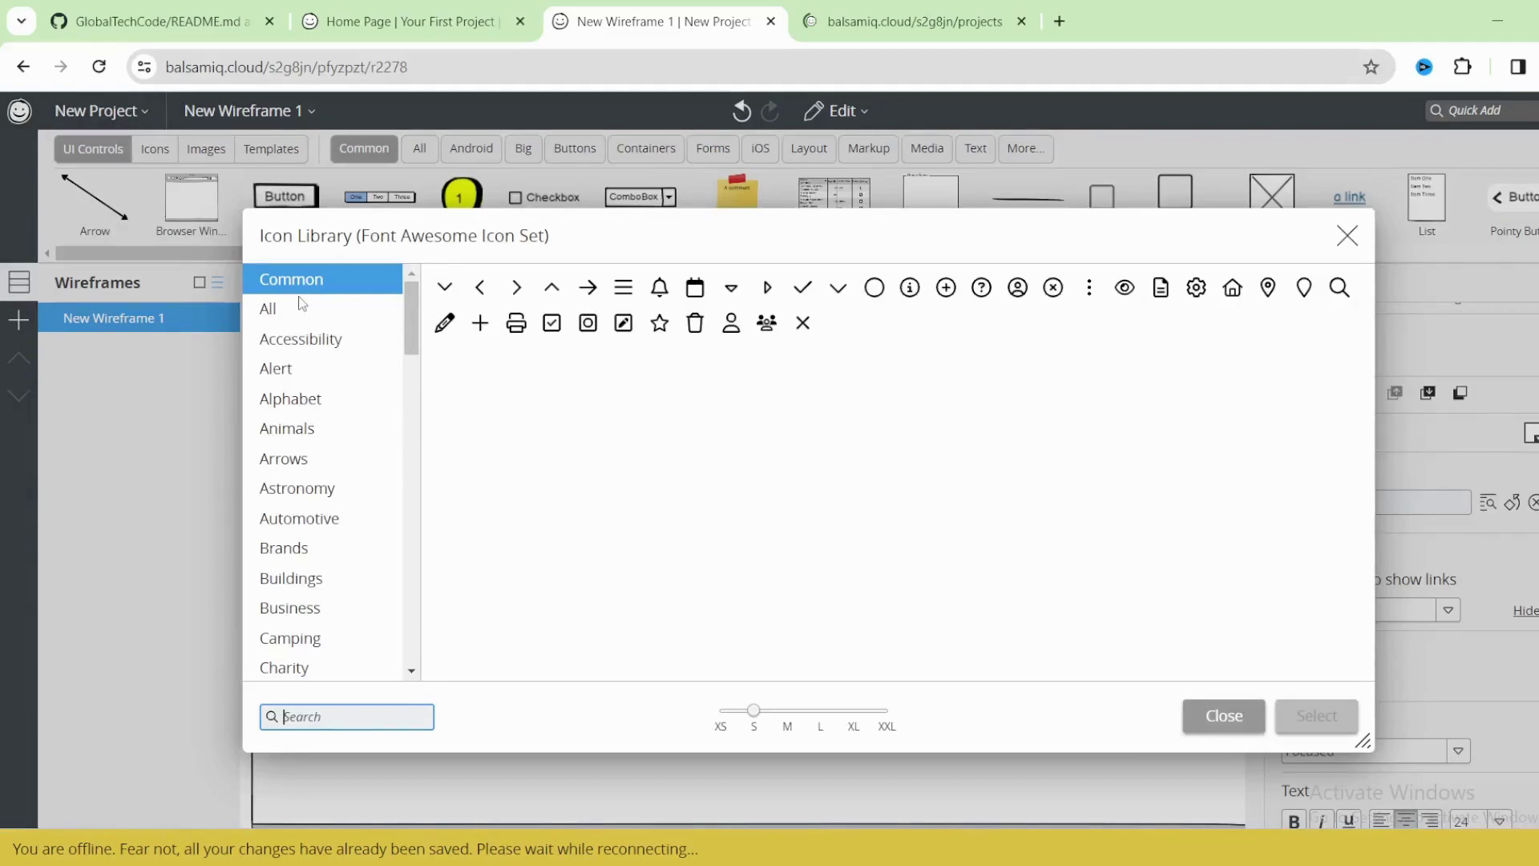
type("home")
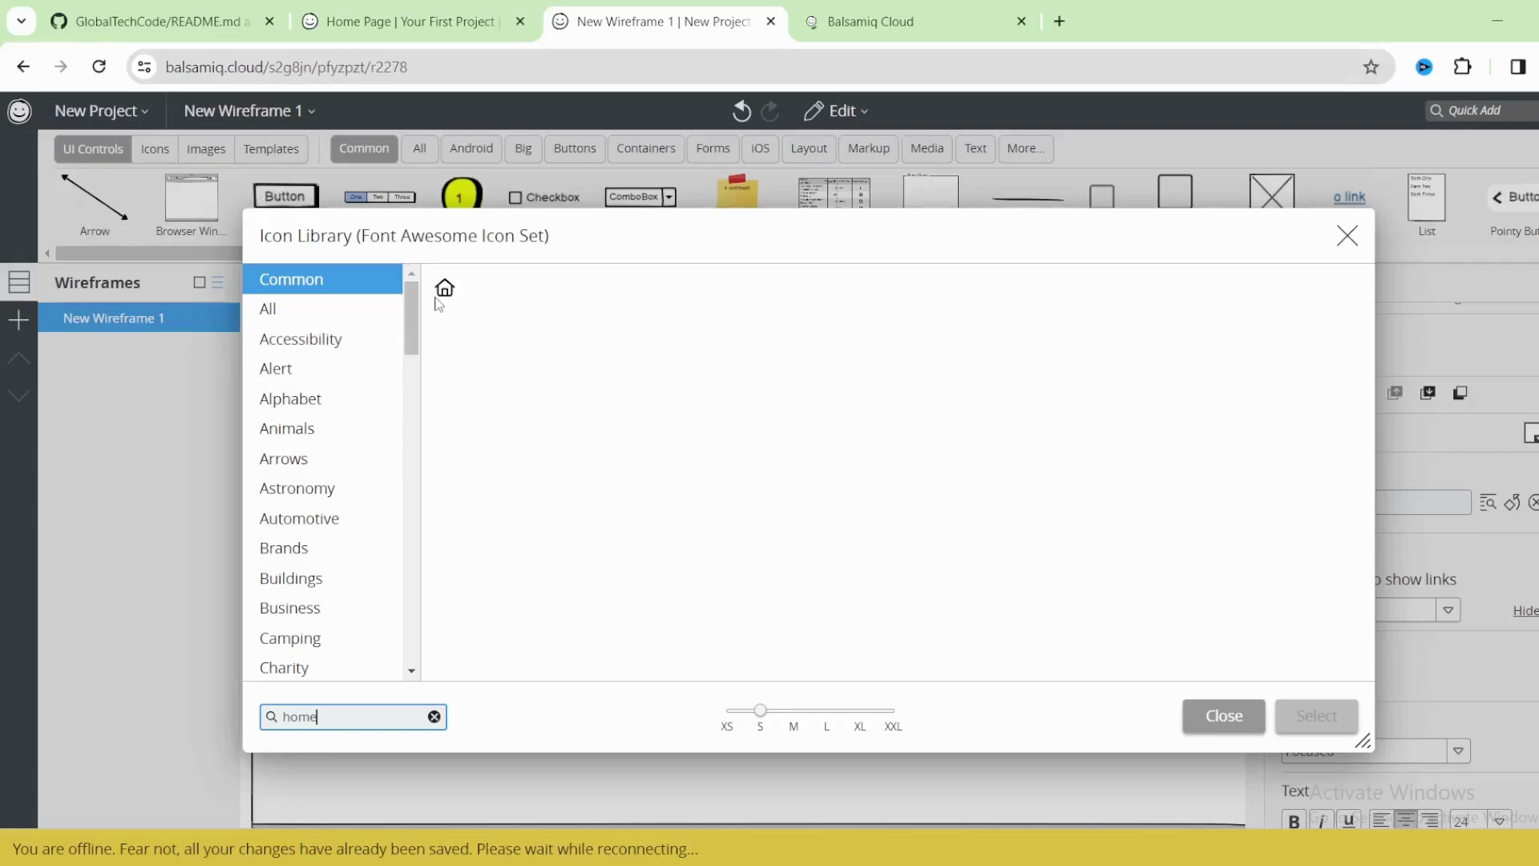
double_click(444, 288)
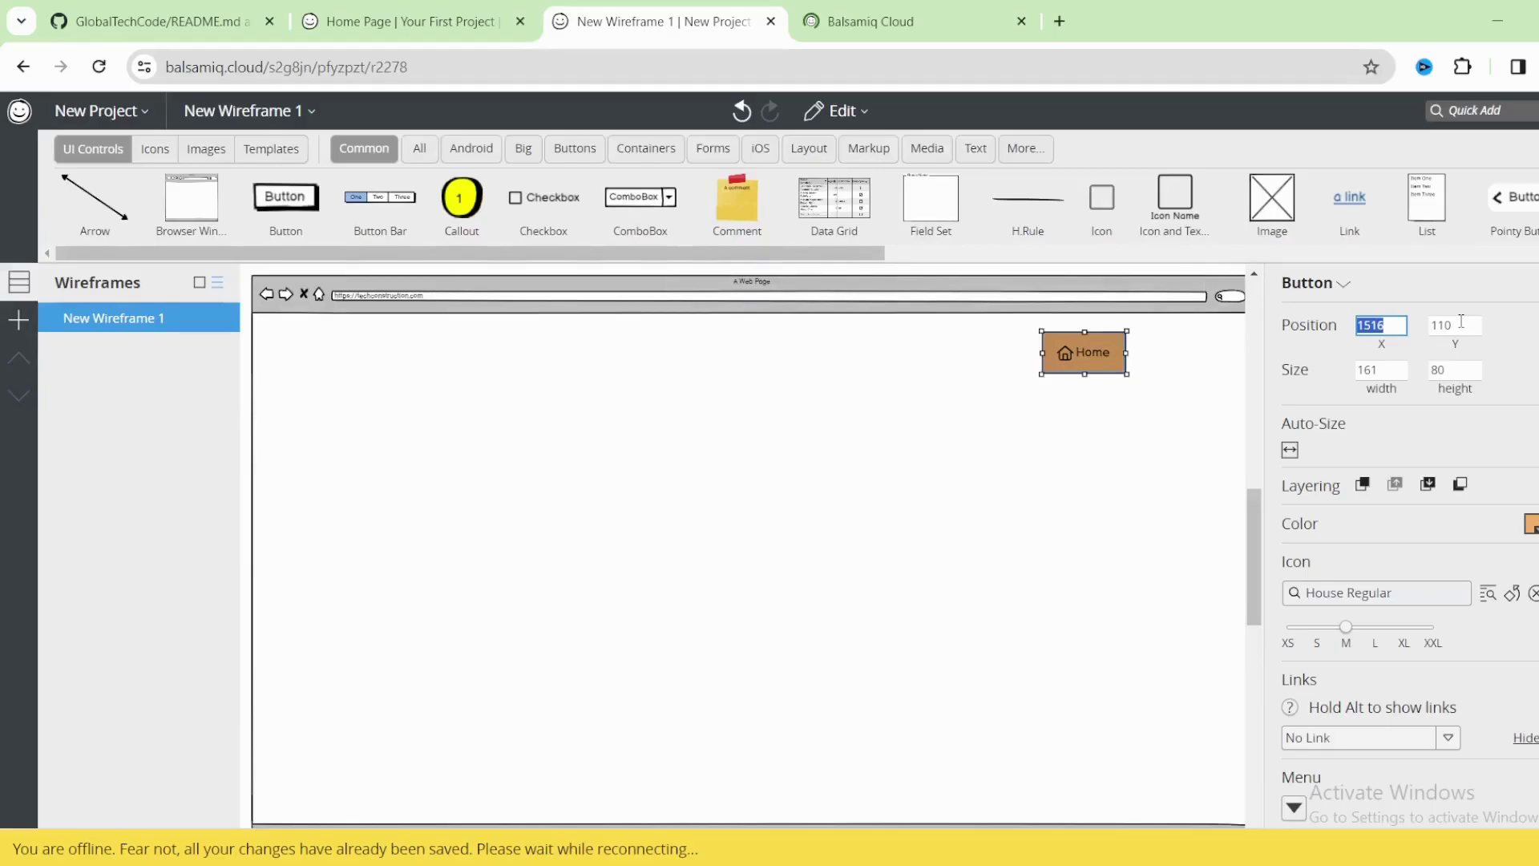
- Undo the accidental shift of the browser window, duplicate the Home button and place the two side by side
left_click(1006, 375)
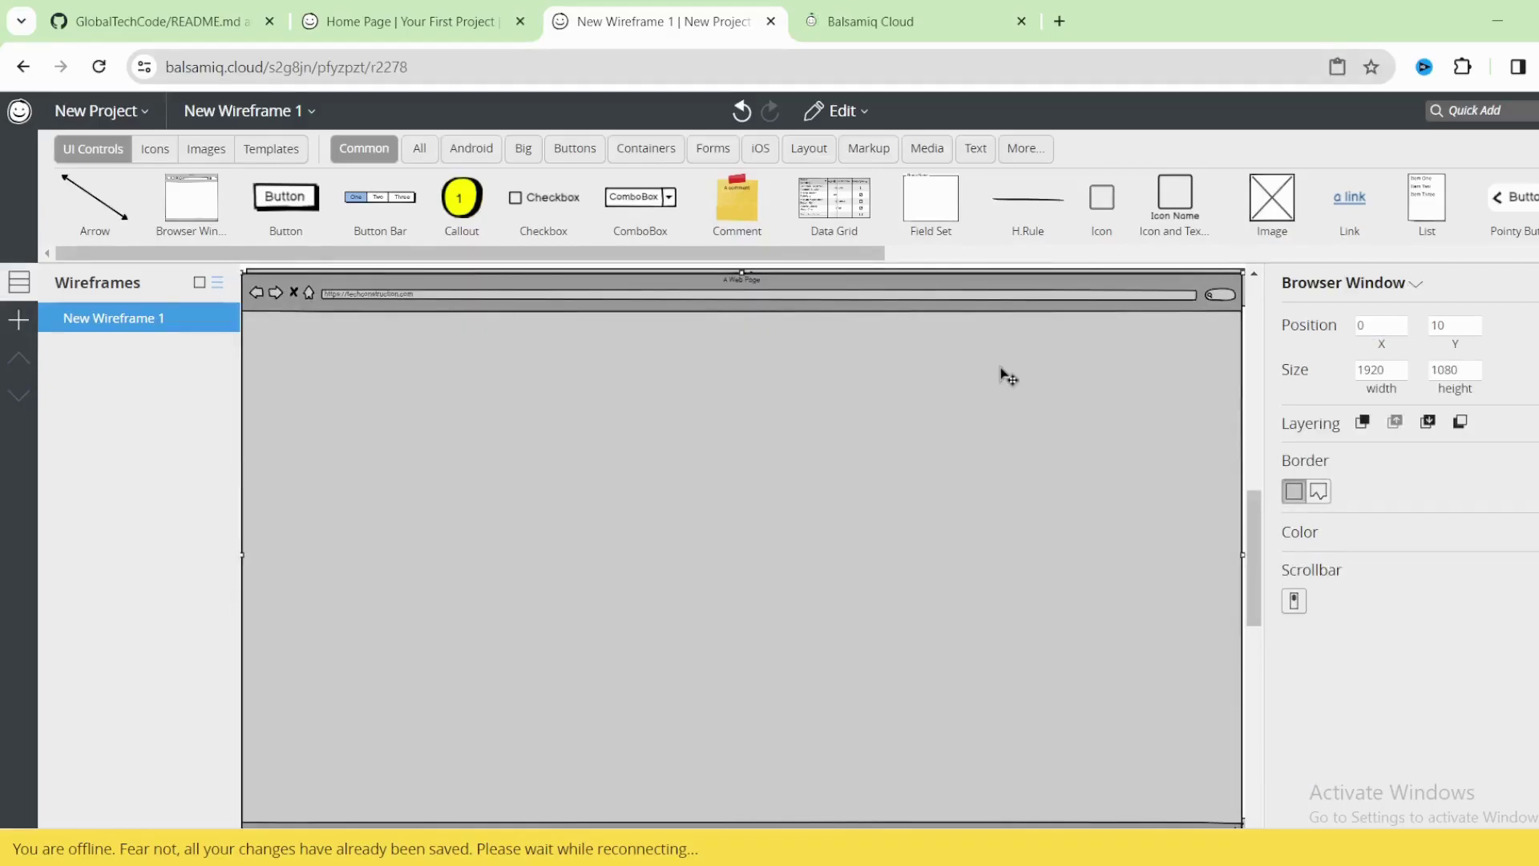
key("ctrl+z")
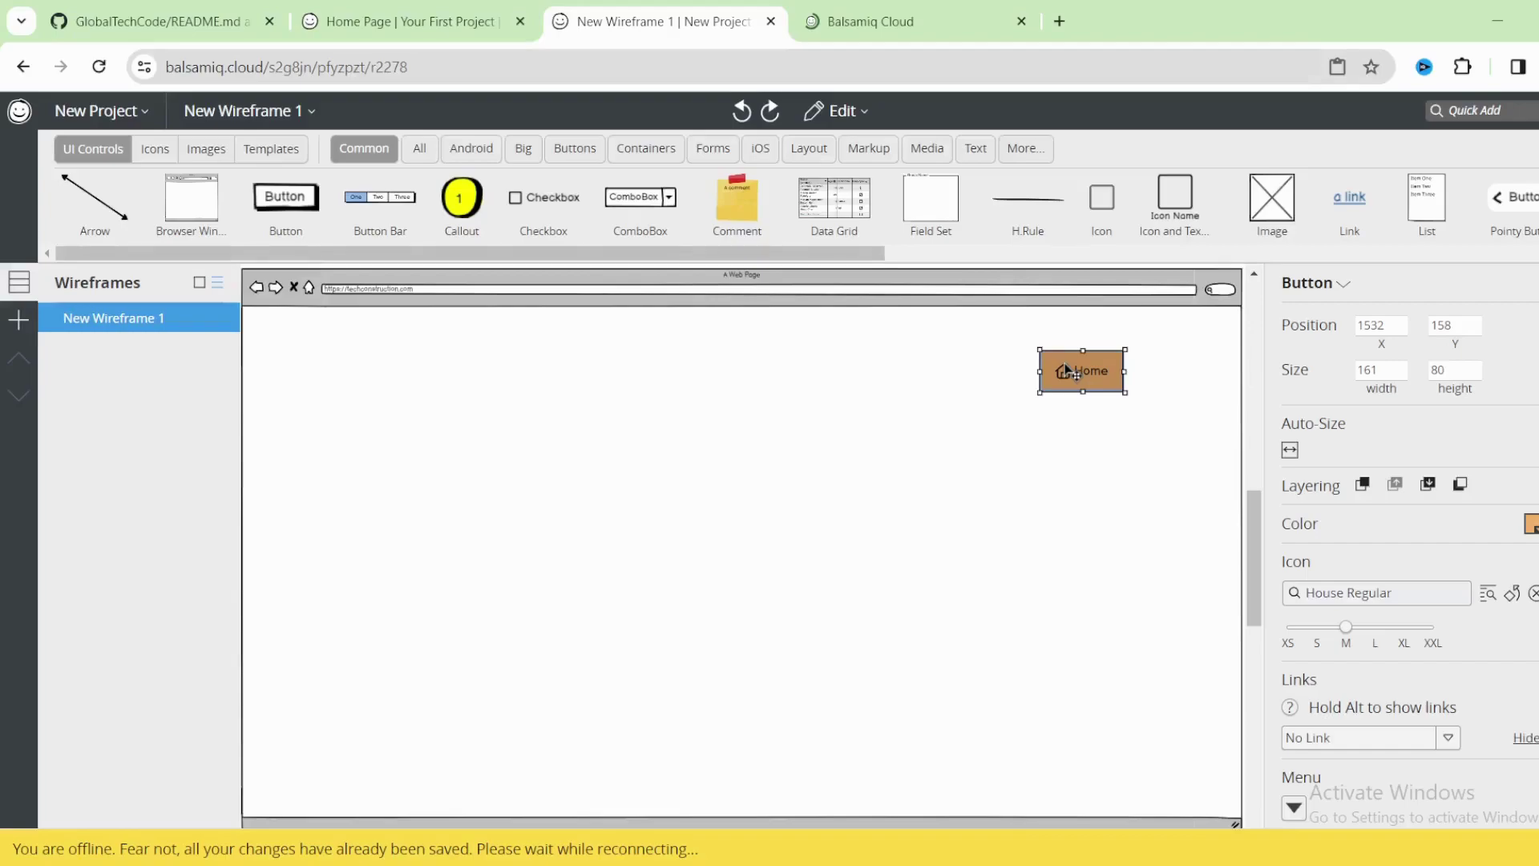
left_click_drag(1066, 371, 1154, 367)
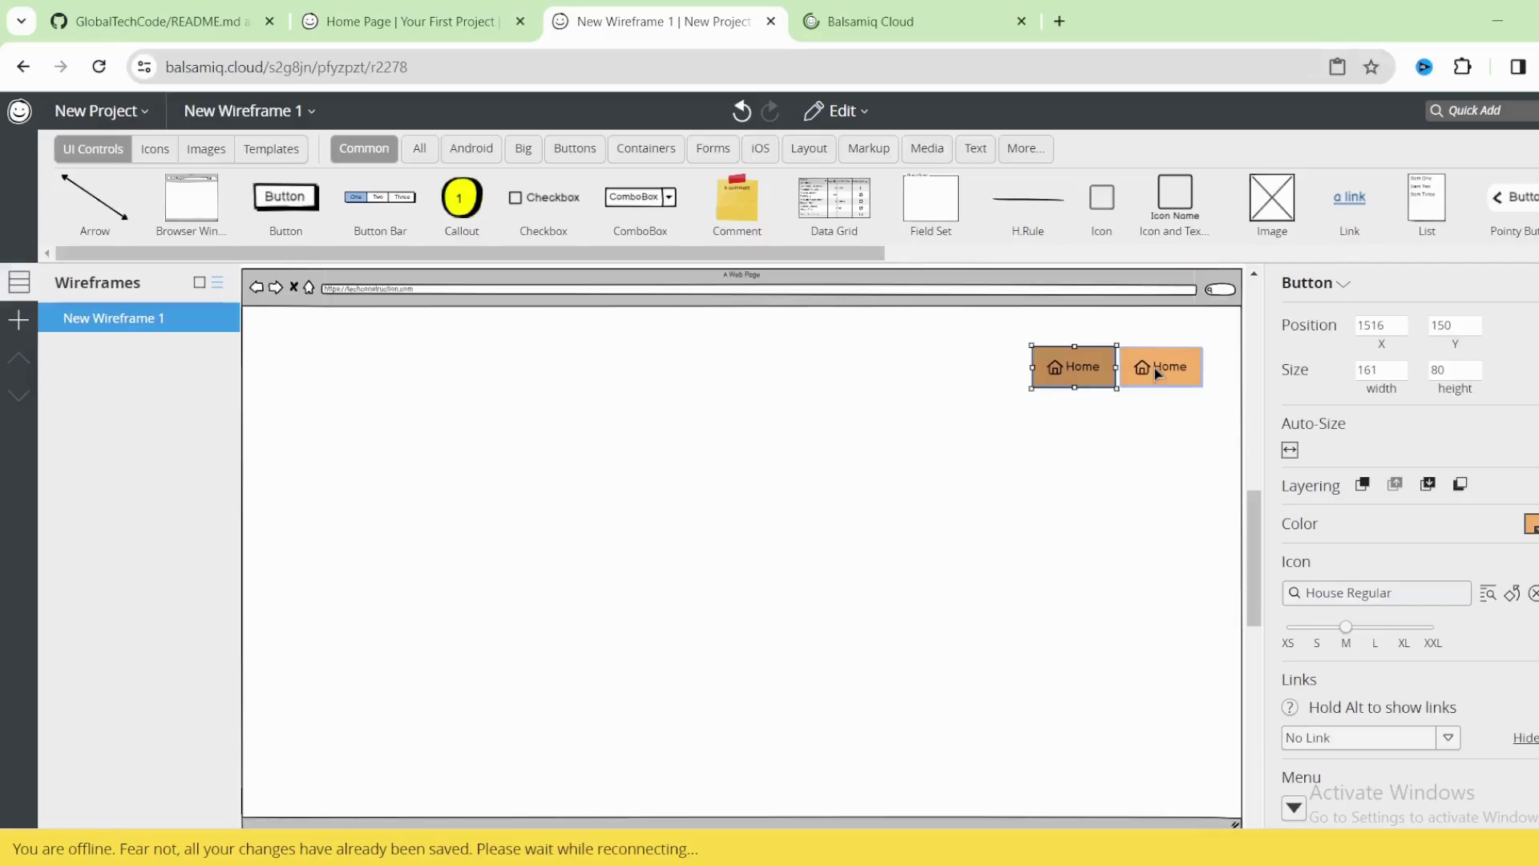
- Relabel the rightmost Home button as Services and give it the Pen Paintbrush Solid icon, found by searching for design
double_click(1154, 368)
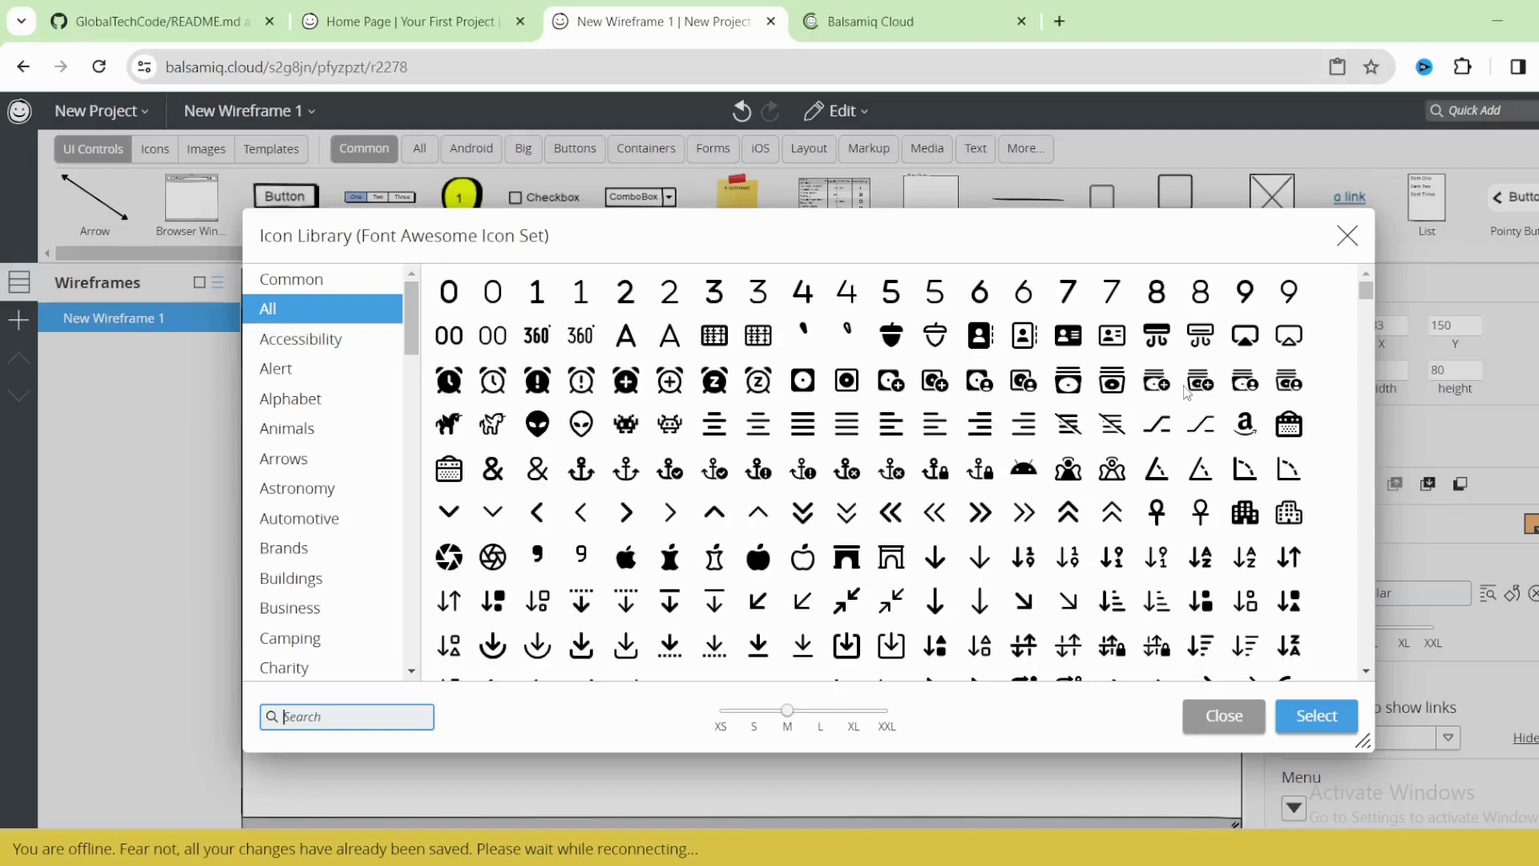
type("design")
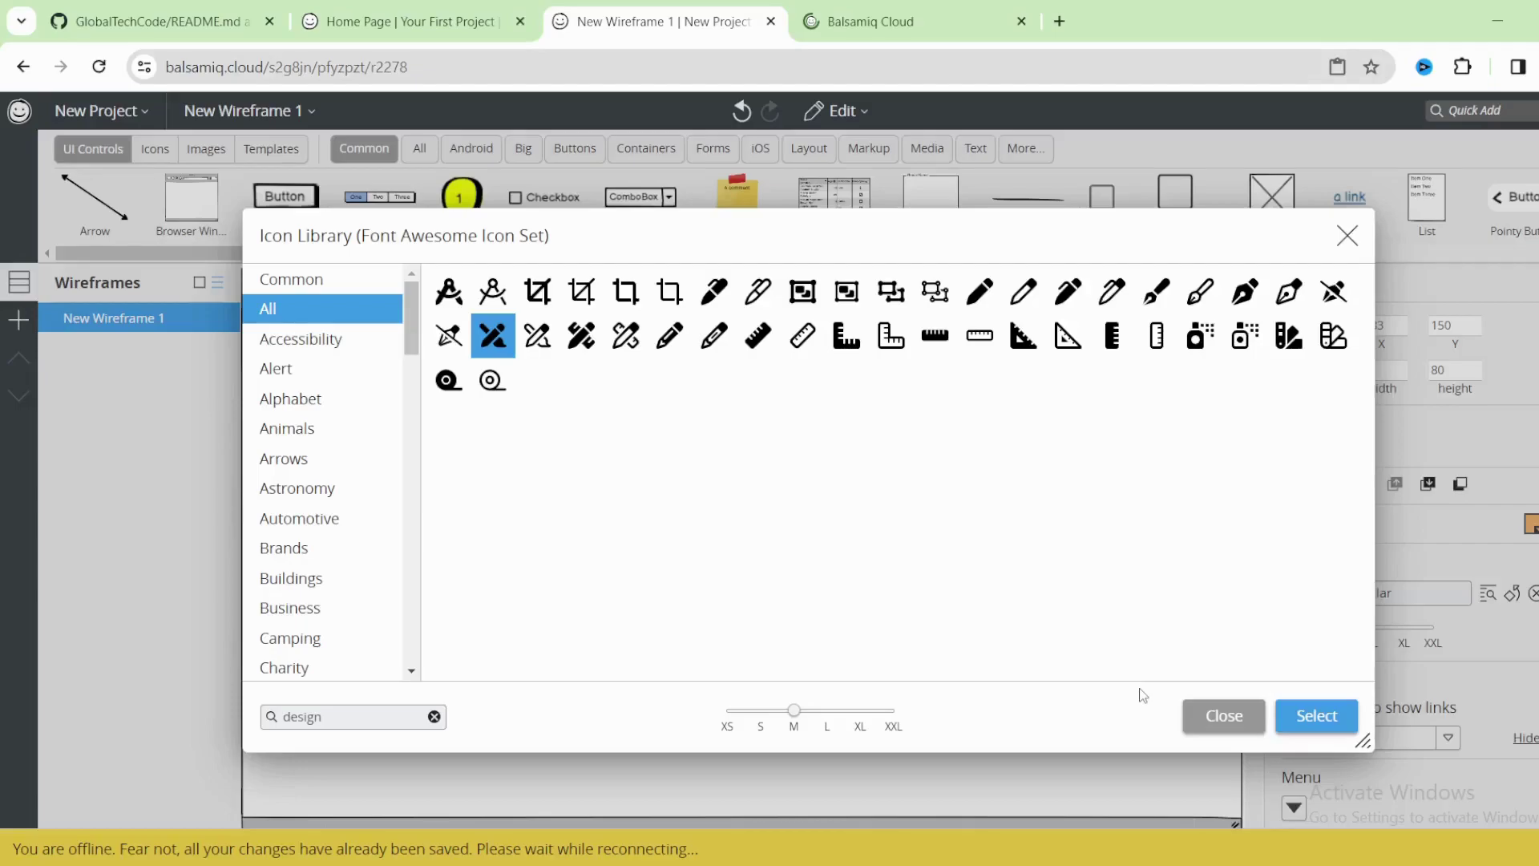
left_click(1316, 715)
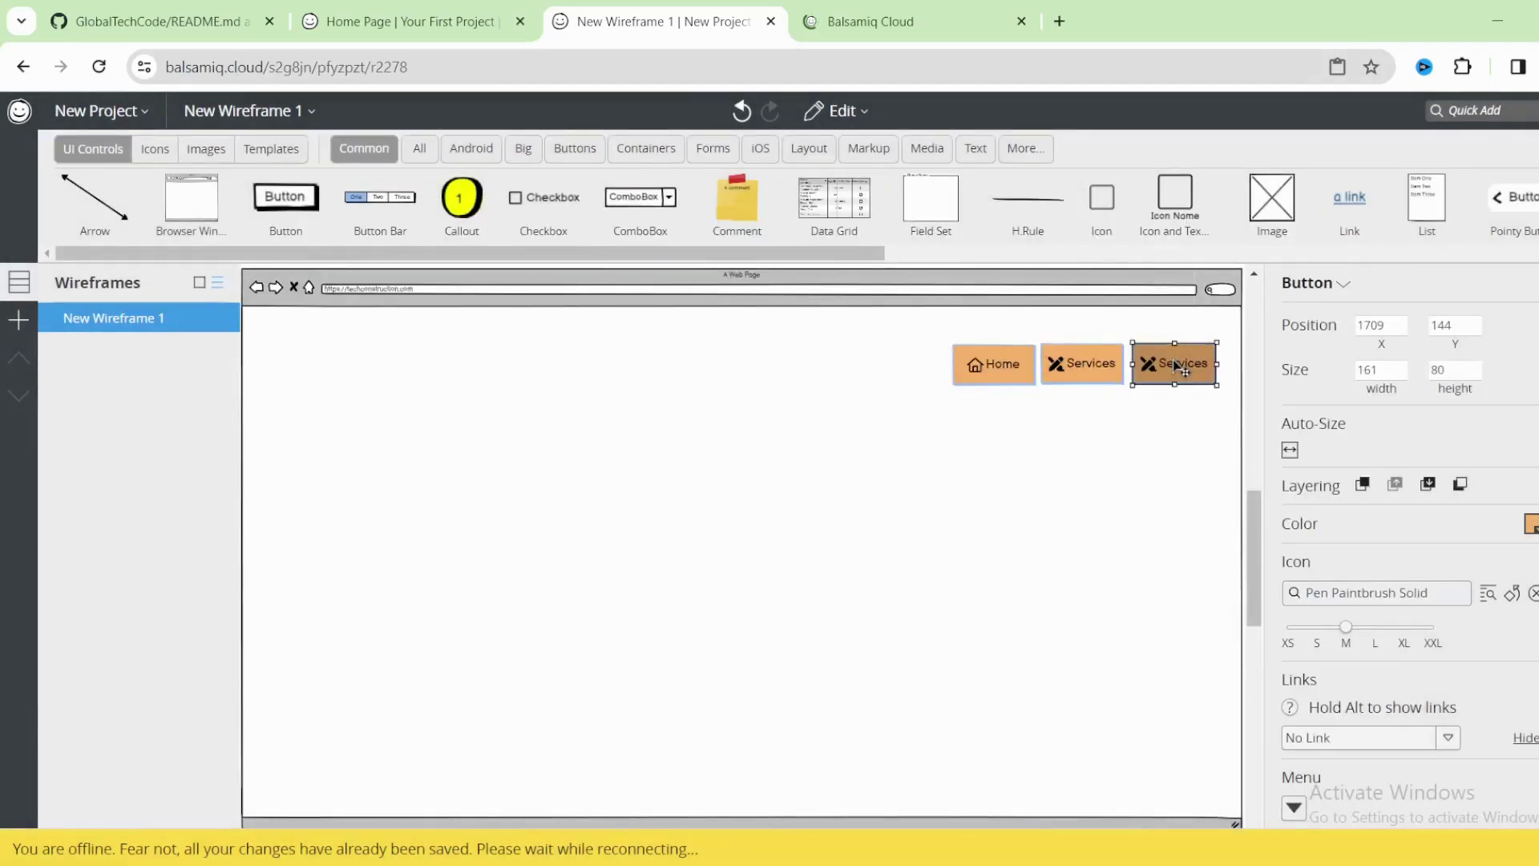
- Relabel the rightmost Services button as Contact and replace its icon with a phone handset
double_click(1175, 365)
type("Con")
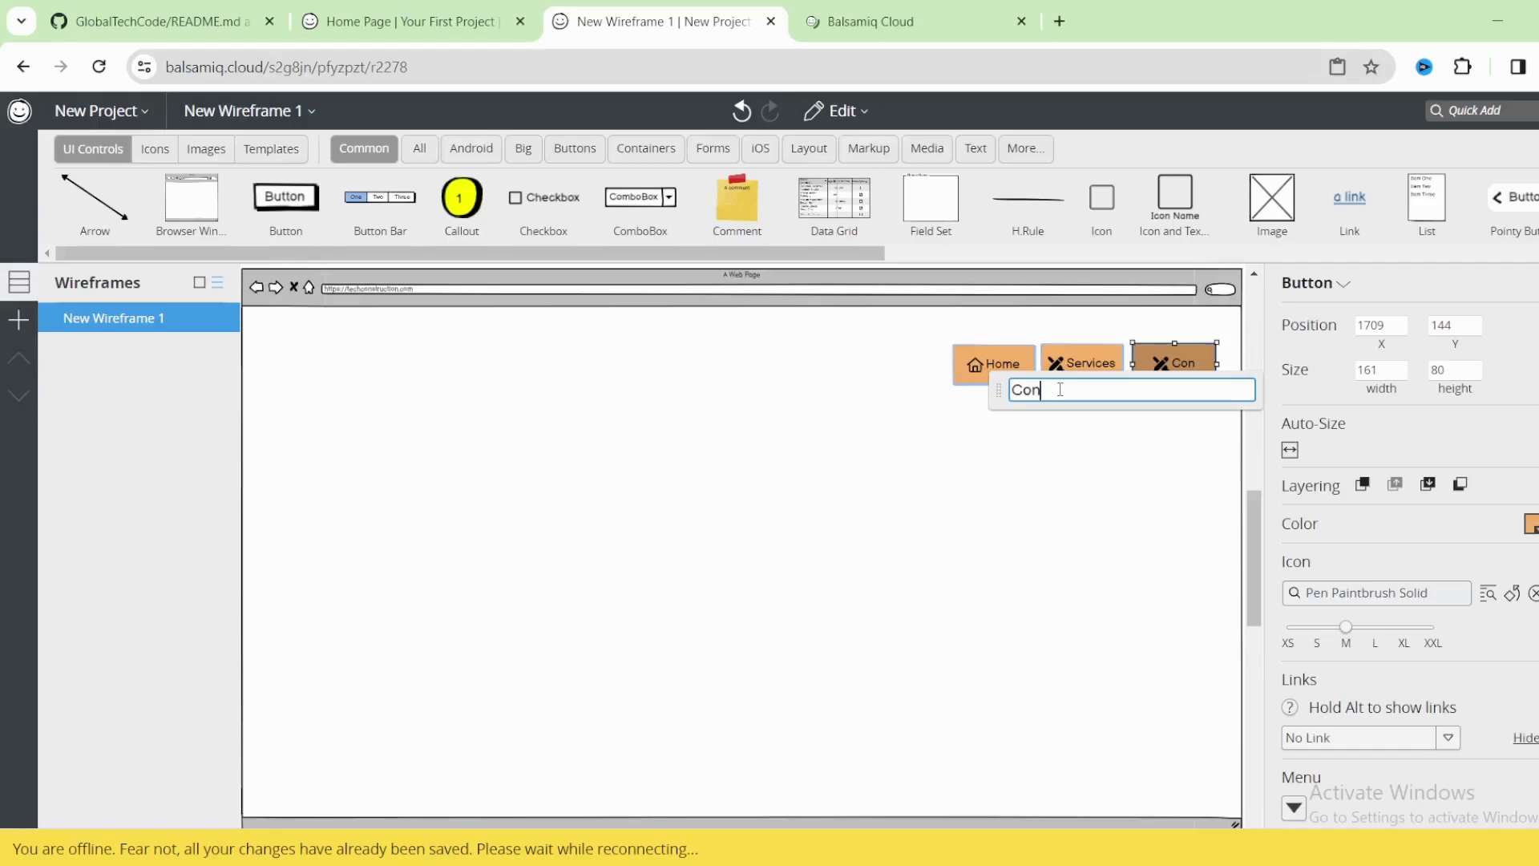
left_click(1488, 592)
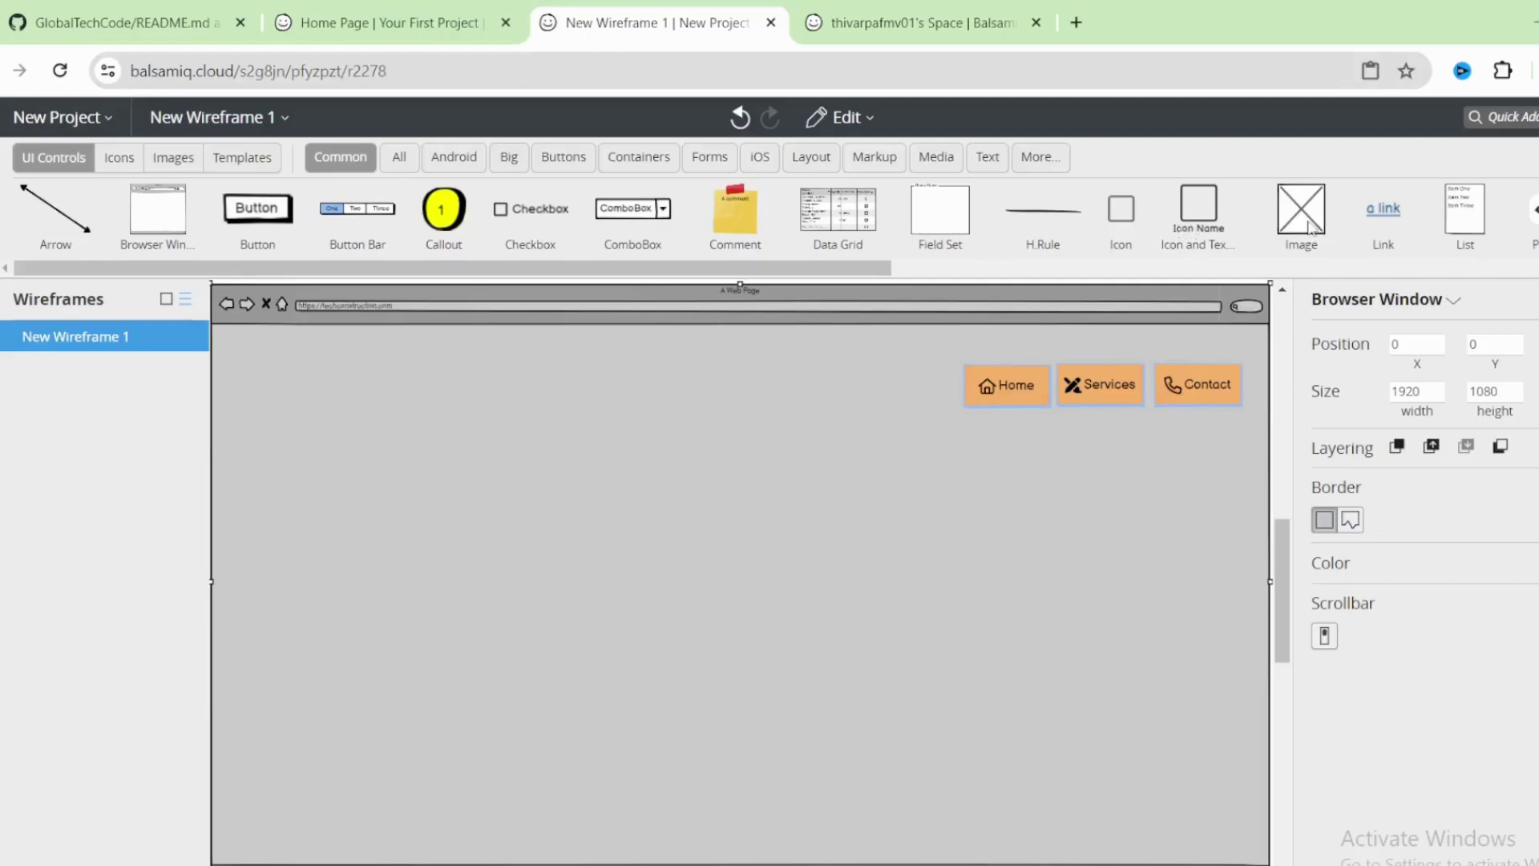
- Place an image placeholder of about 77 by 79 in the page's upper left area and label it Logo
left_click_drag(1304, 224, 275, 393)
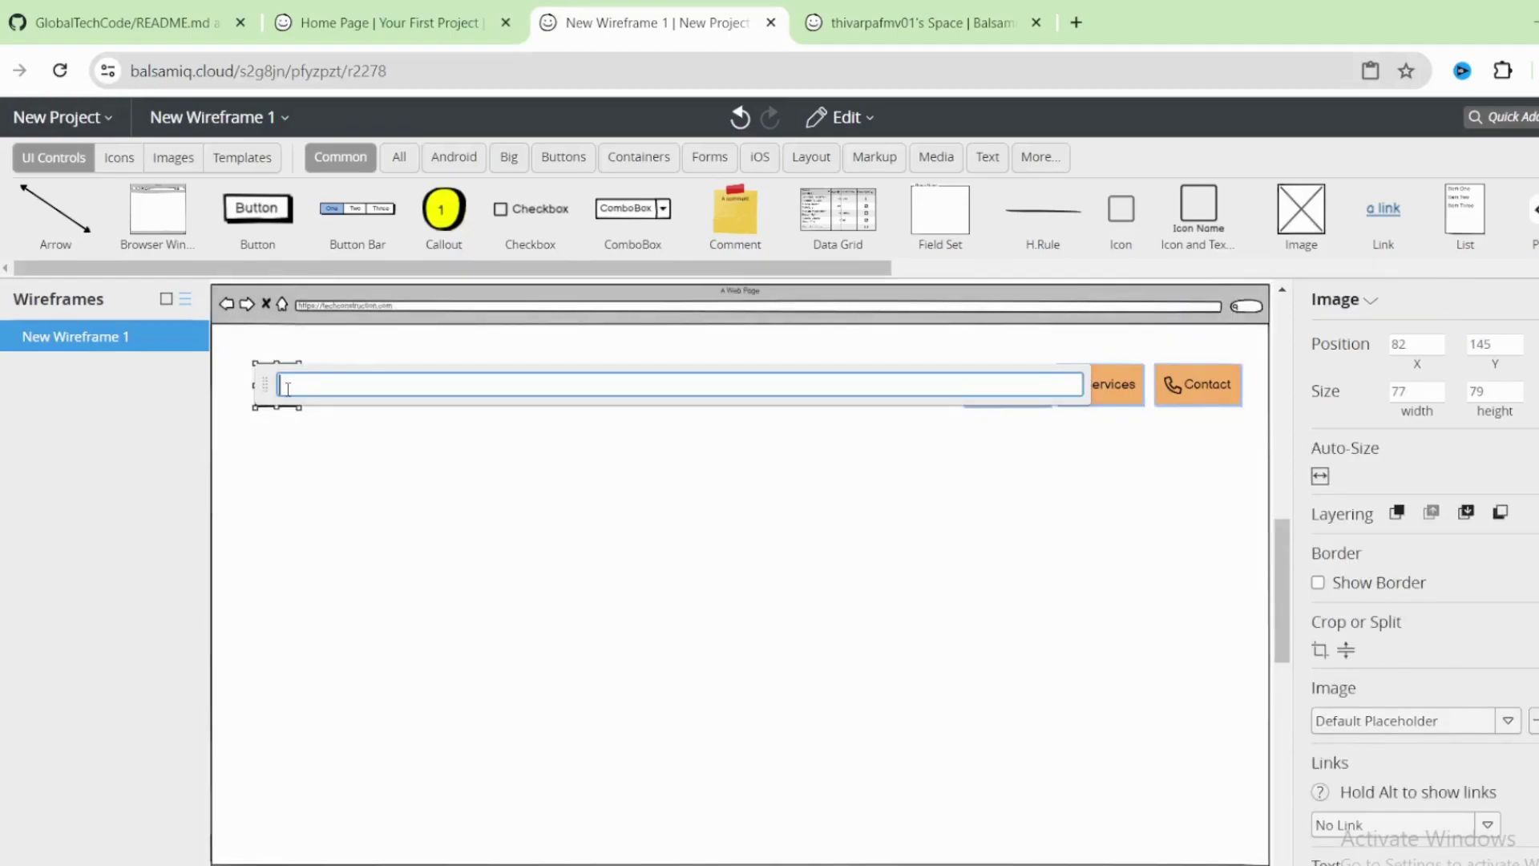
type("Logo")
key("Return")
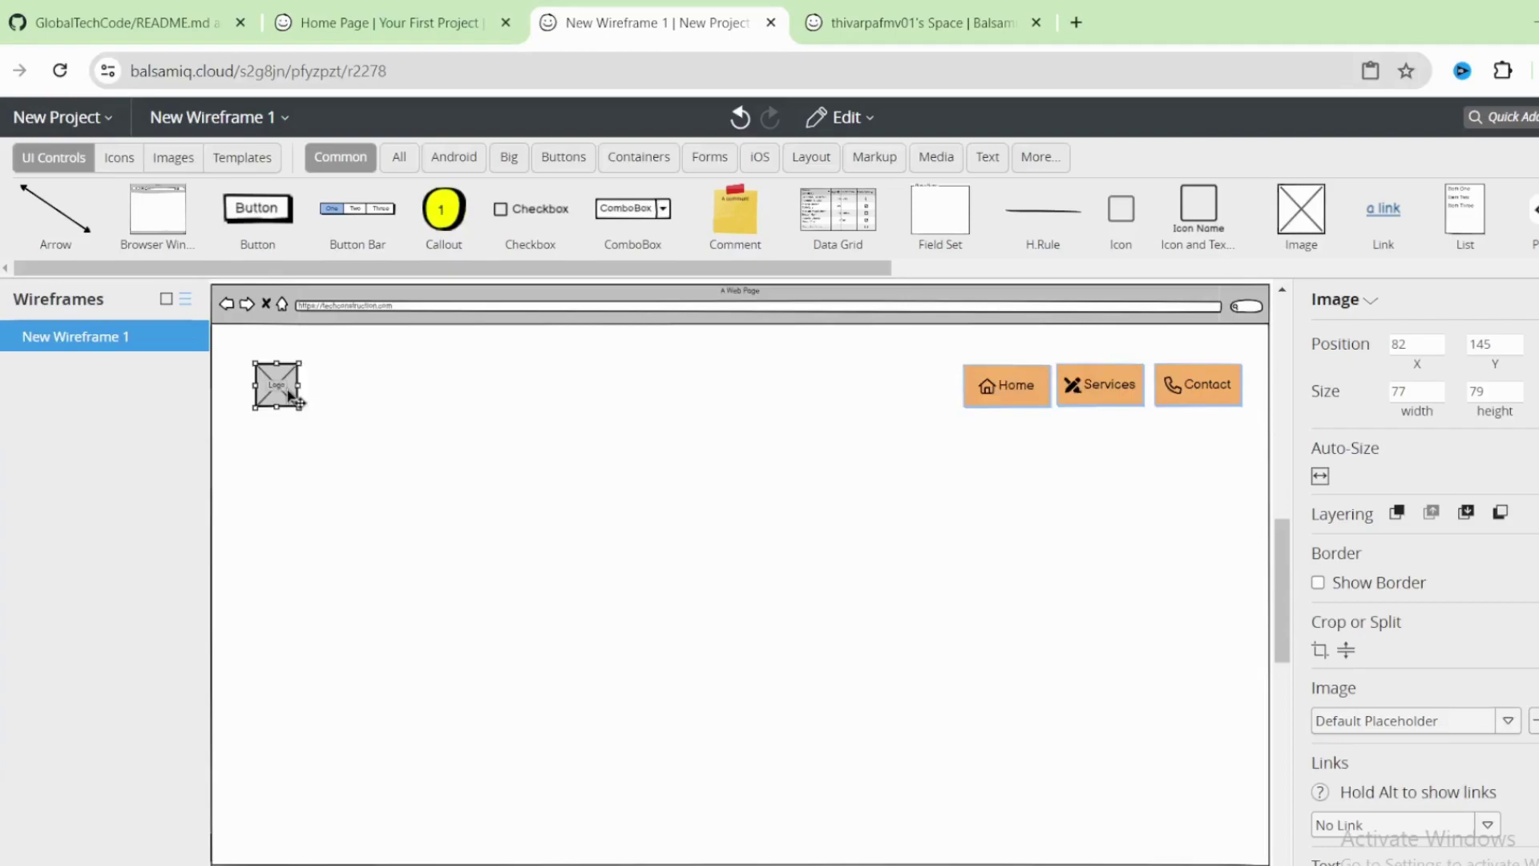
left_click(286, 453)
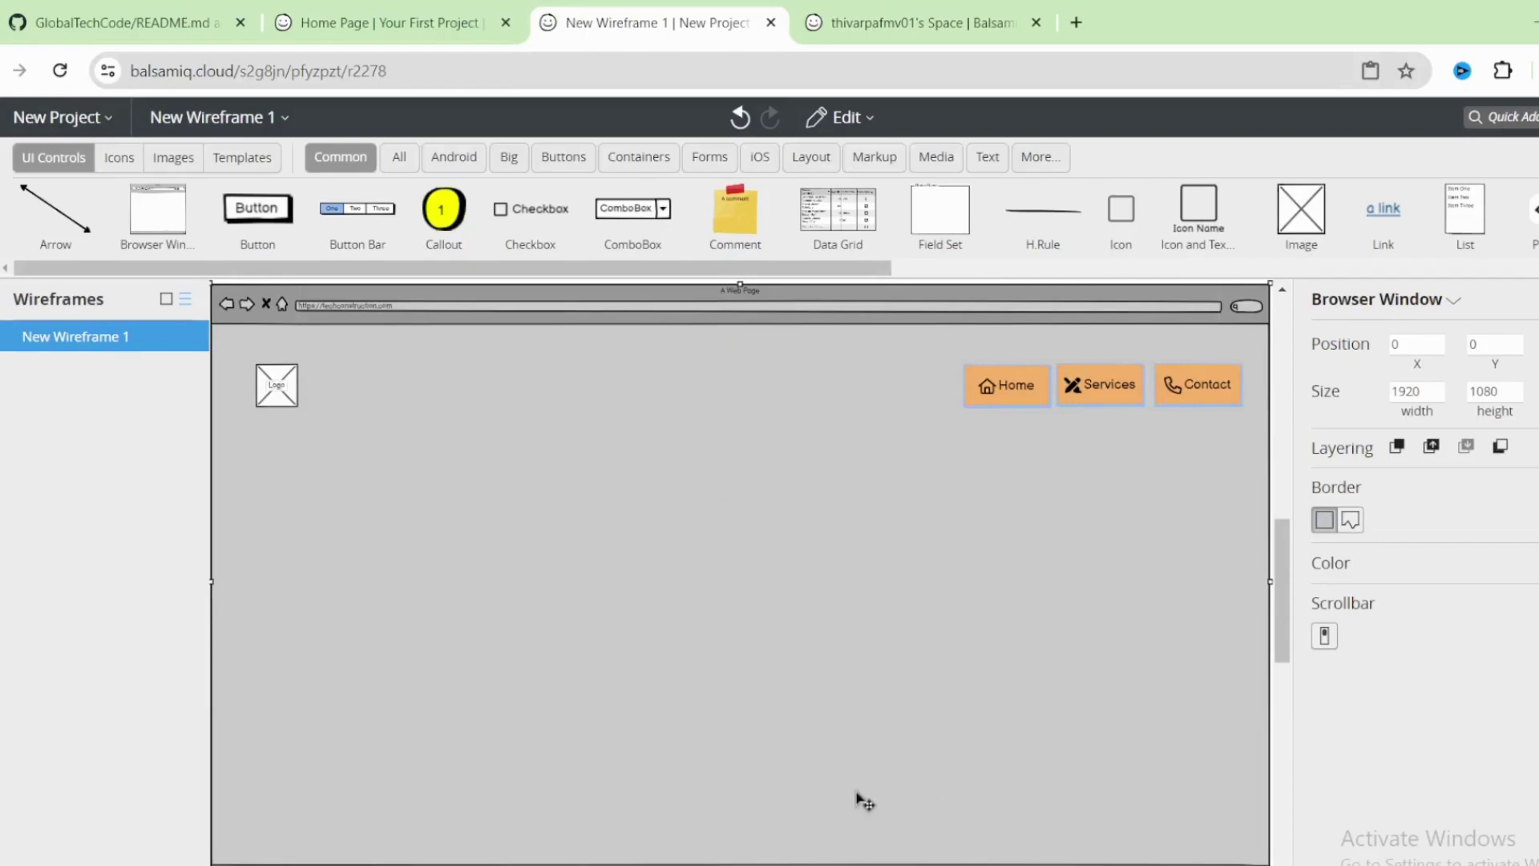
- Add a second image placeholder below the navigation buttons, in the page's right half, with the label Construction image
left_click_drag(1315, 214, 834, 497)
type("Constr")
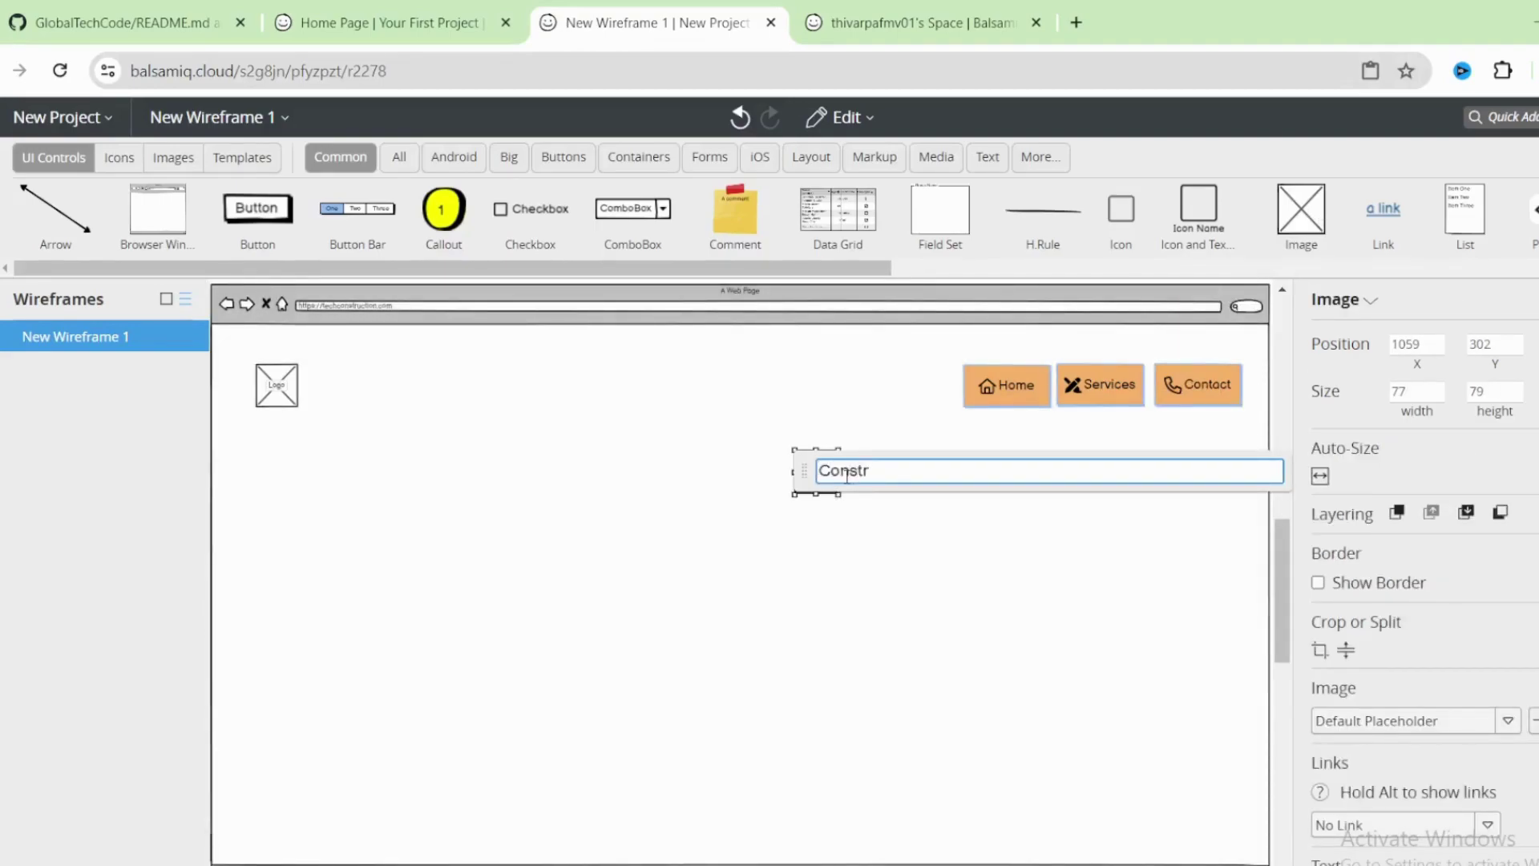
type("uction image")
key("Return")
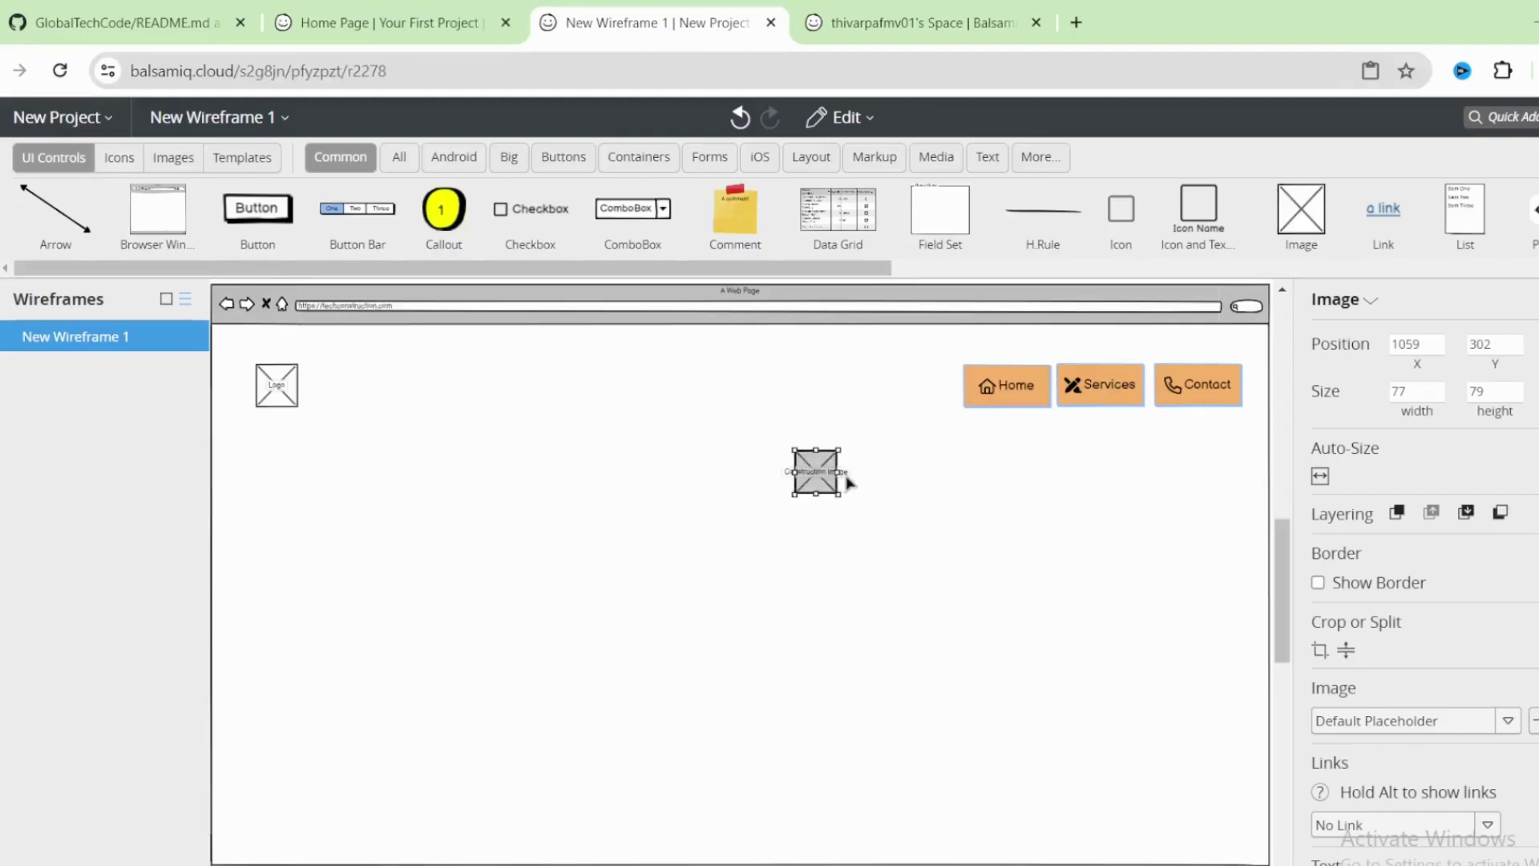
- Enlarge the Construction image placeholder to about 799 by 720 and shift it slightly up and to the right
left_click_drag(839, 495, 1184, 650)
left_click_drag(795, 648, 741, 648)
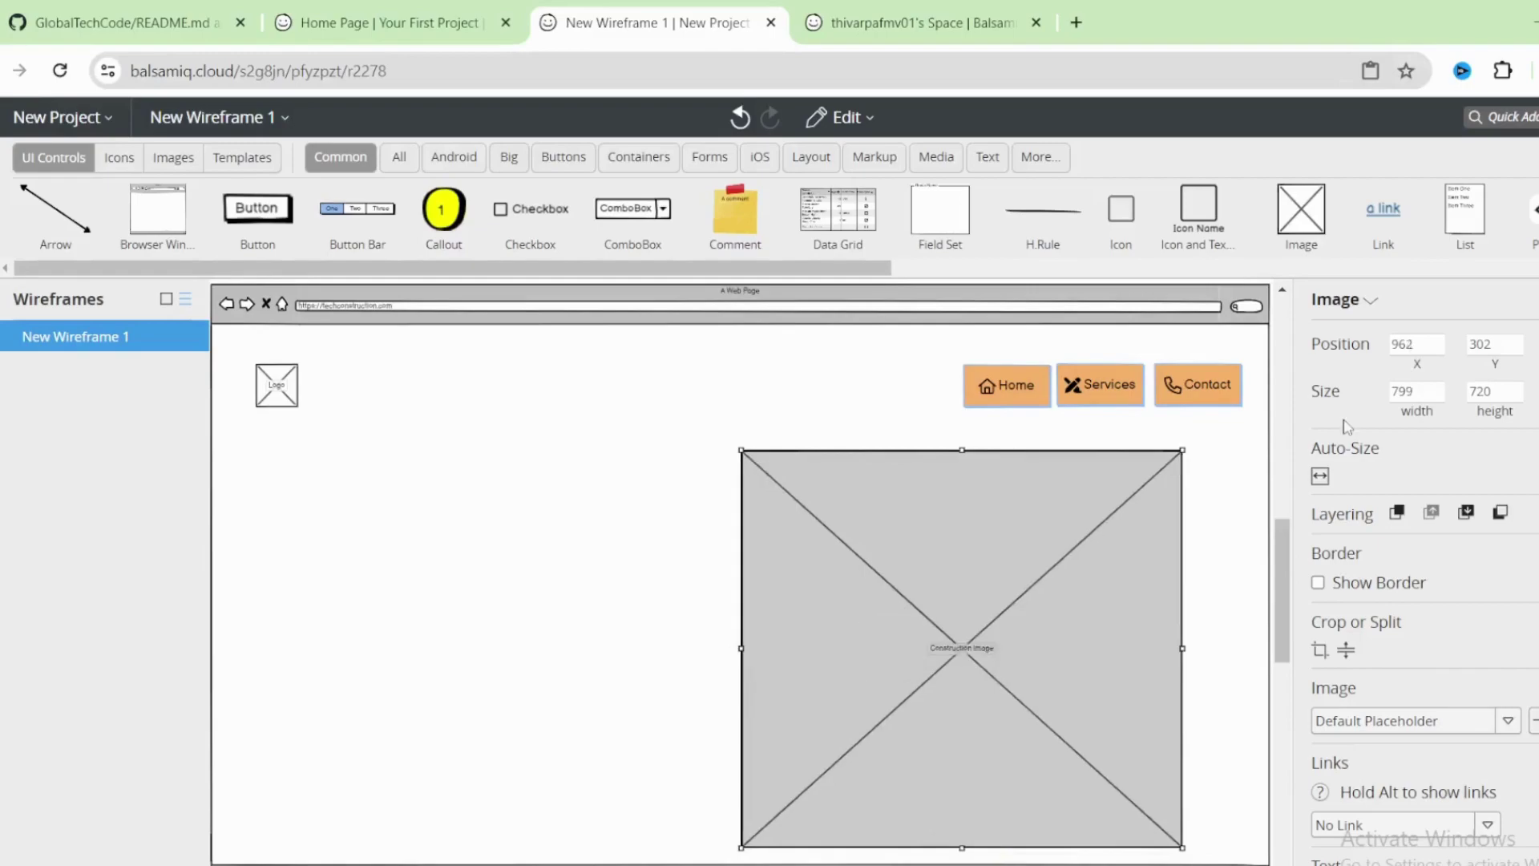
left_click(1409, 340)
key("Tab")
key("Tab")
key("Tab")
left_click_drag(1004, 613, 1018, 601)
left_click(419, 601)
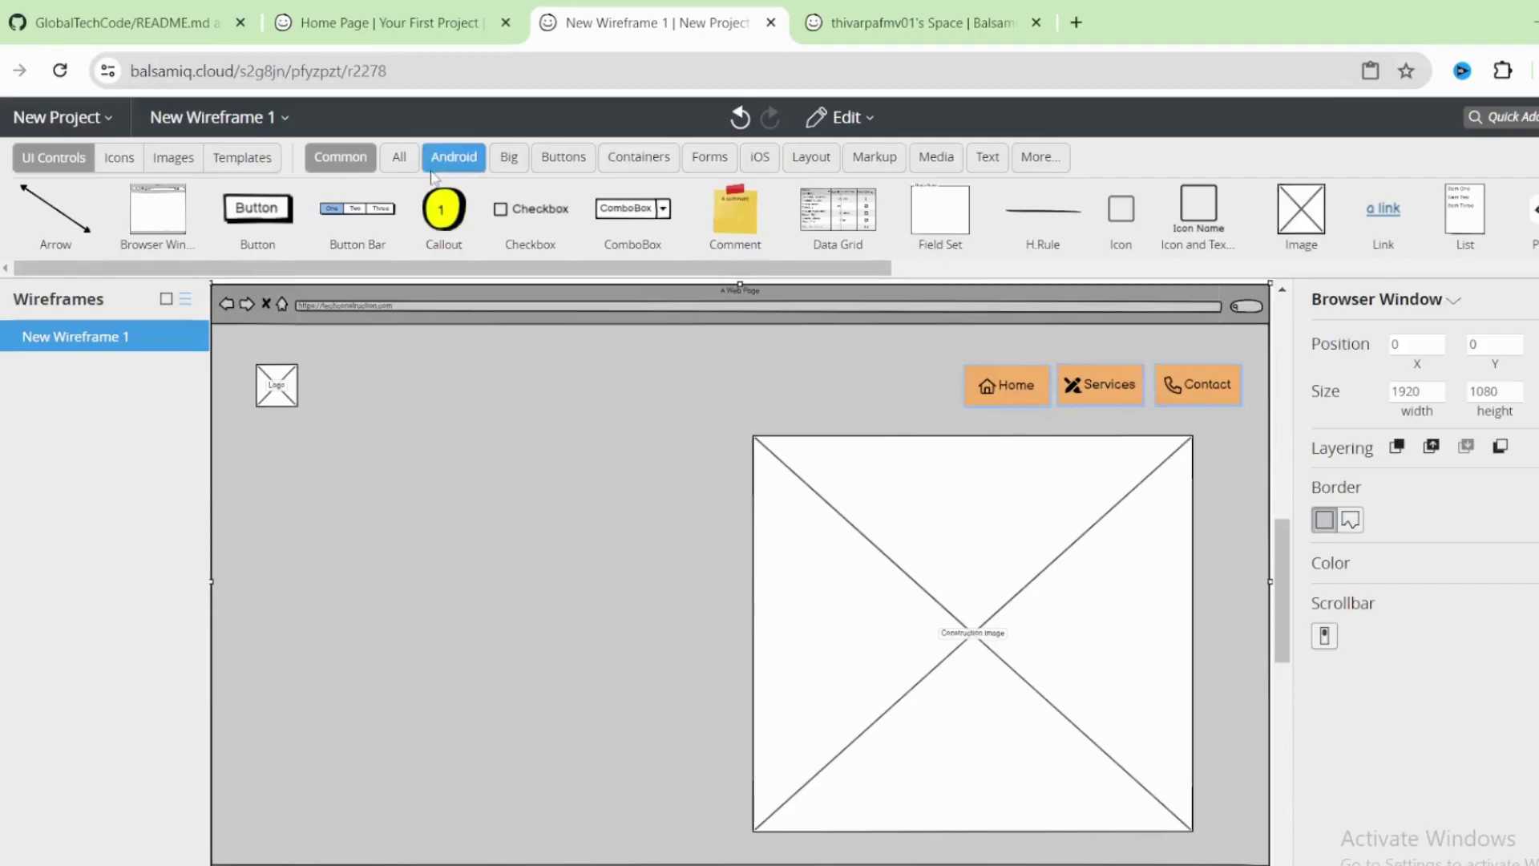
- Add a Text Title reading Tech Construction between the logo and the navigation buttons
left_click(998, 164)
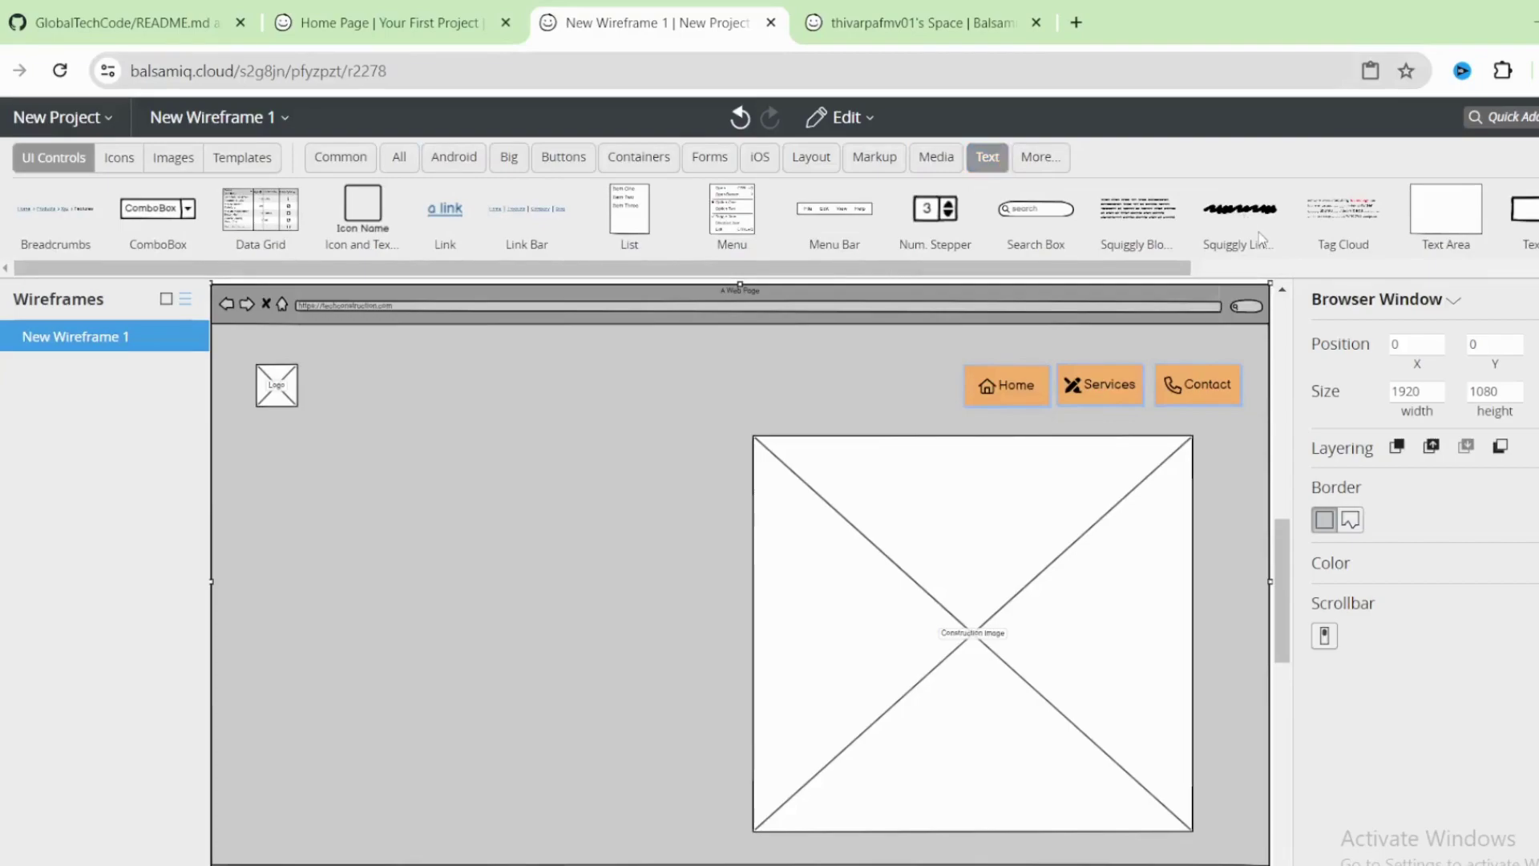
left_click_drag(1183, 275, 1505, 272)
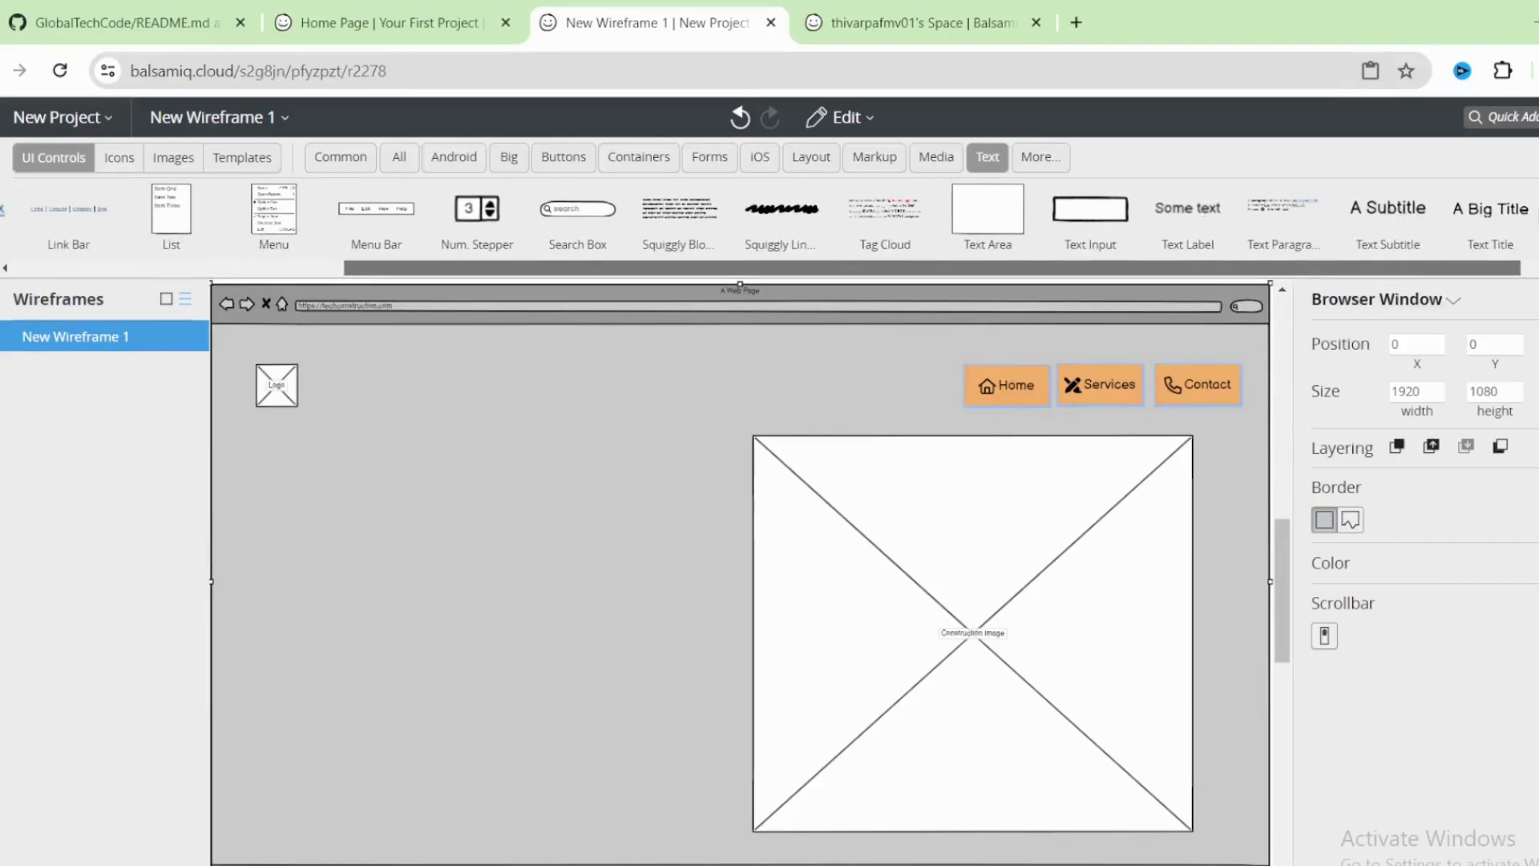
mouse_move(1503, 217)
left_mouse_down()
mouse_move(549, 386)
mouse_move(588, 383)
left_mouse_up()
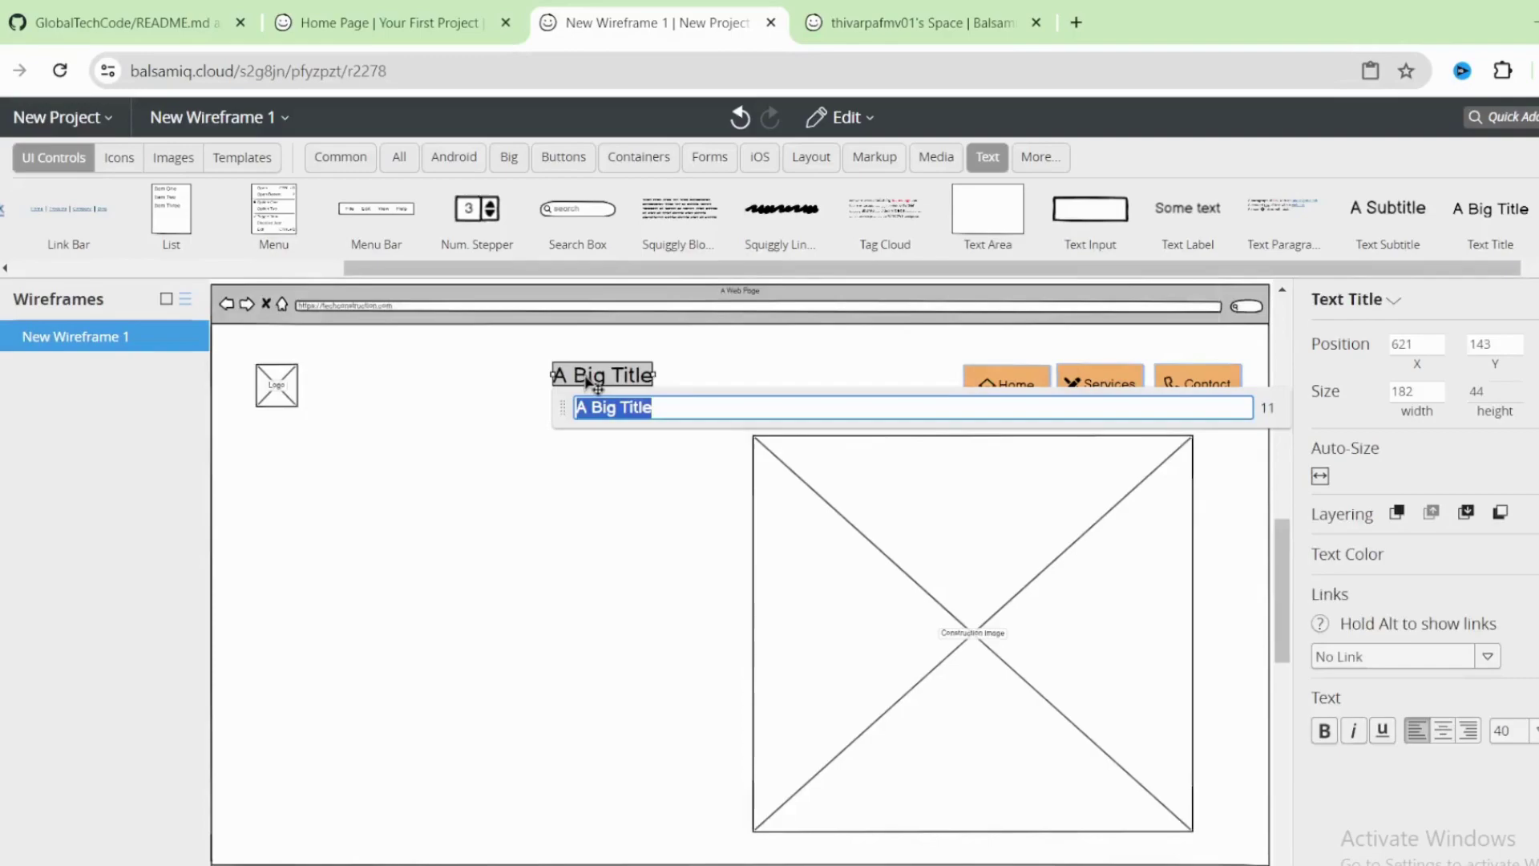
type("Tech")
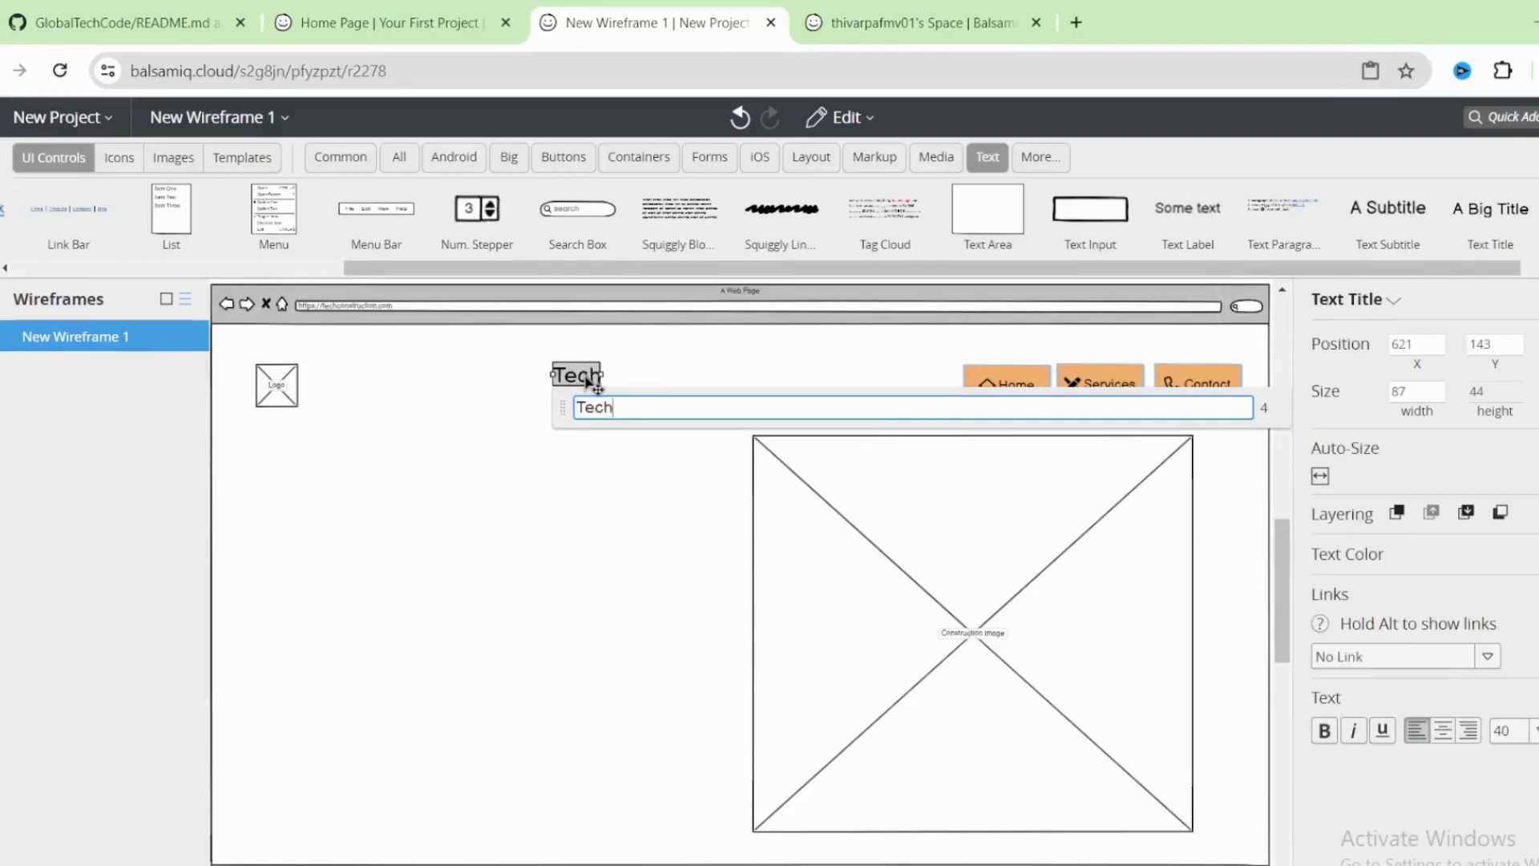
type(" Construction")
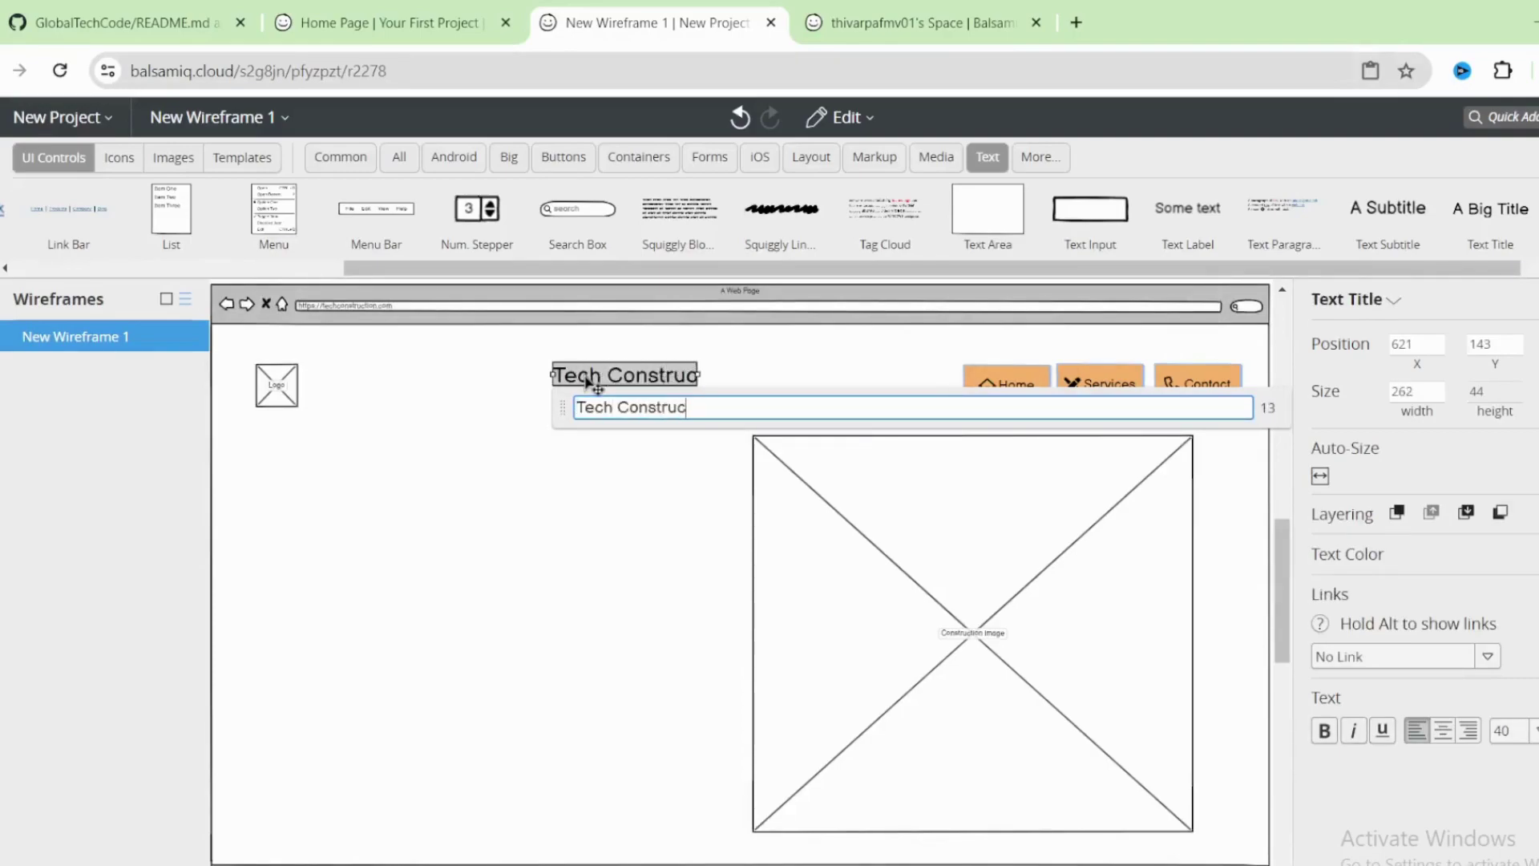
key("Return")
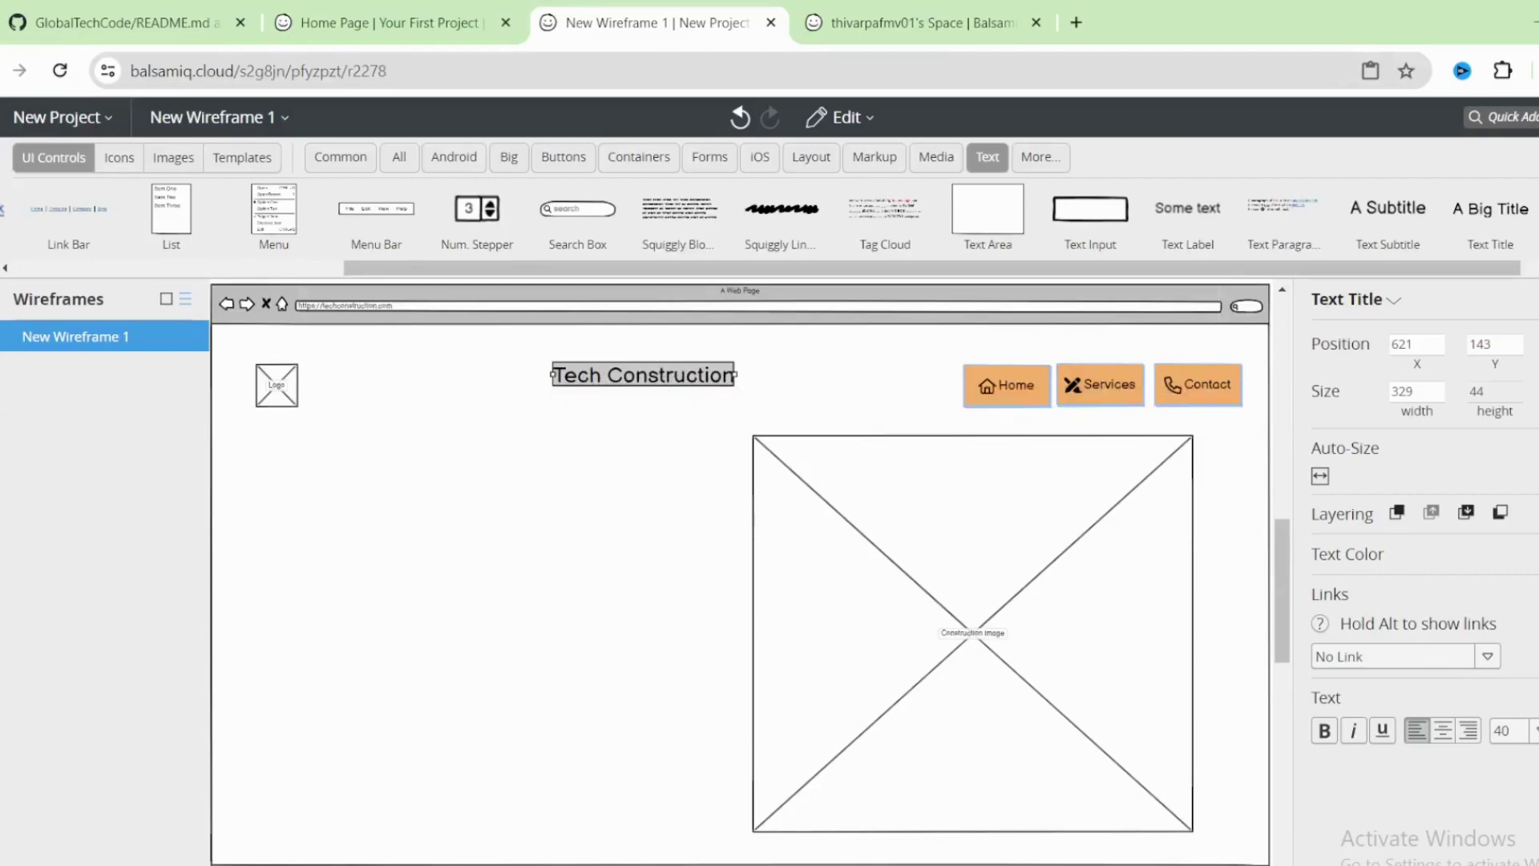
- Format the Tech Construction title in red, bold, with text size 60
left_click(1522, 554)
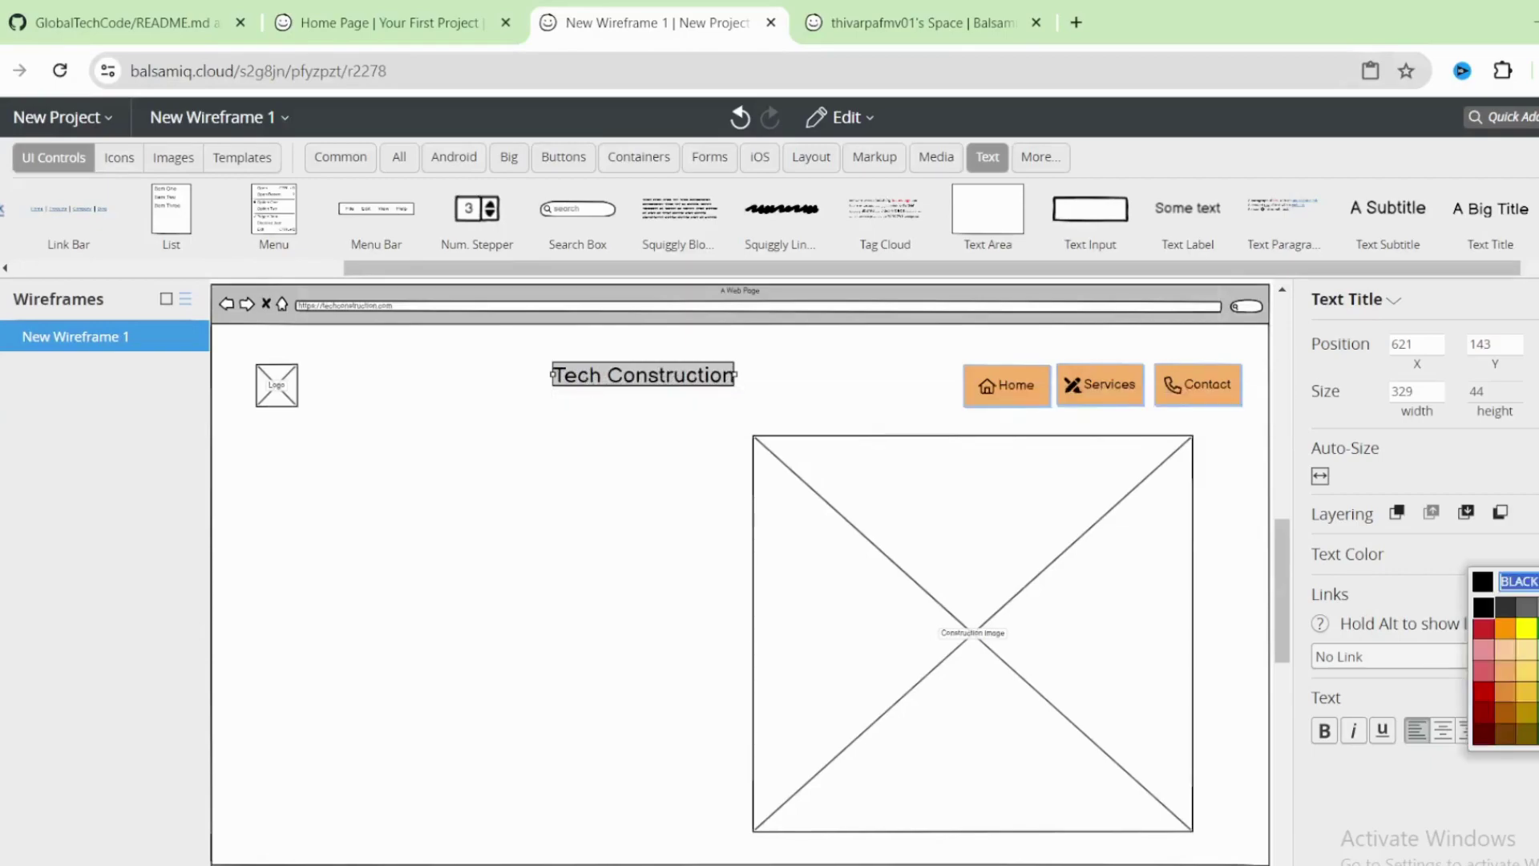
left_click(1510, 633)
left_click(1522, 554)
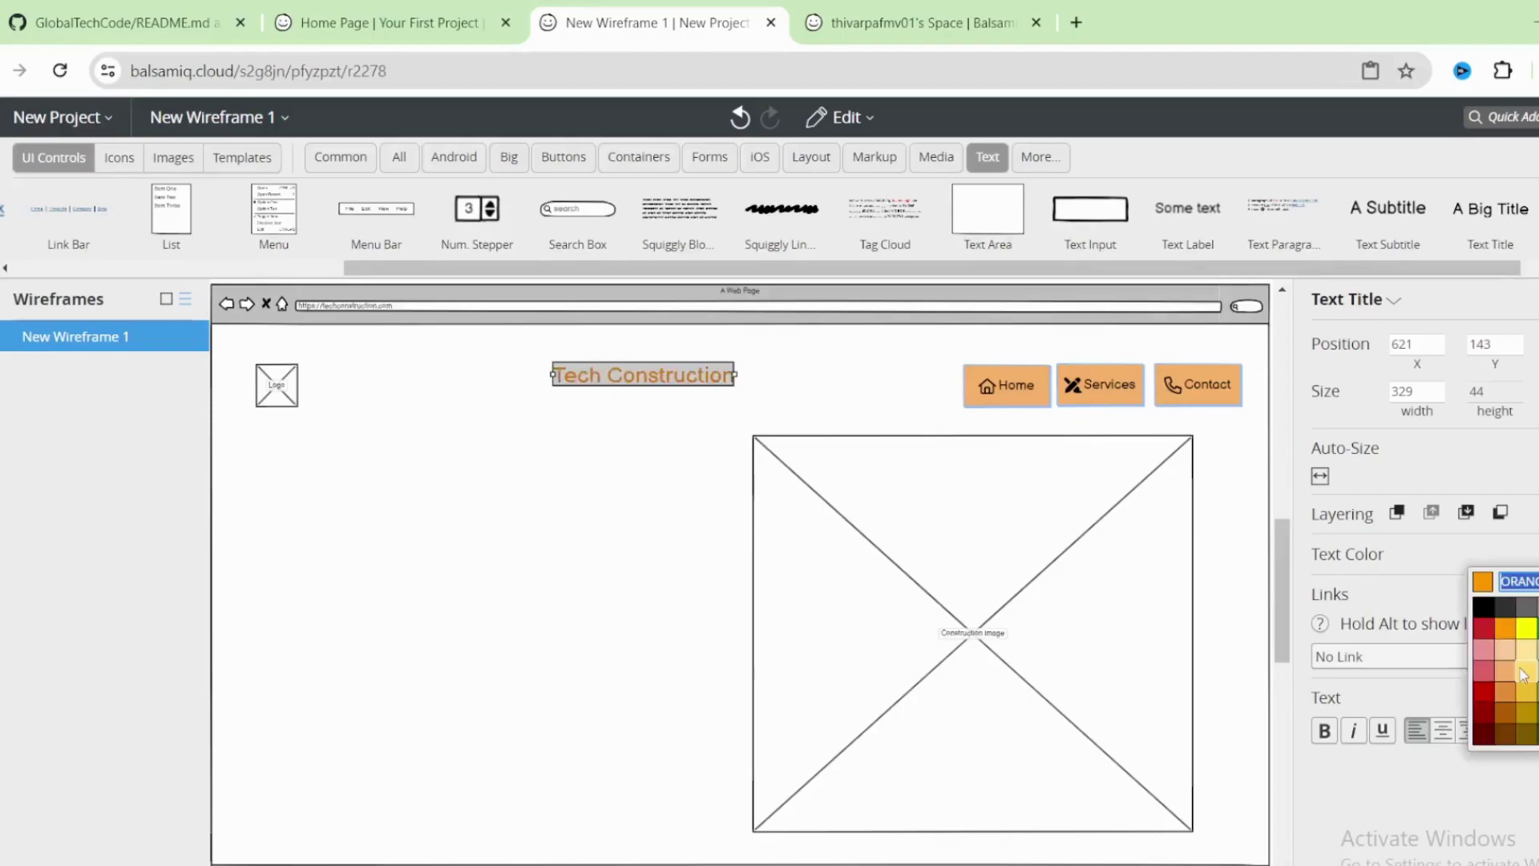
left_click(1482, 629)
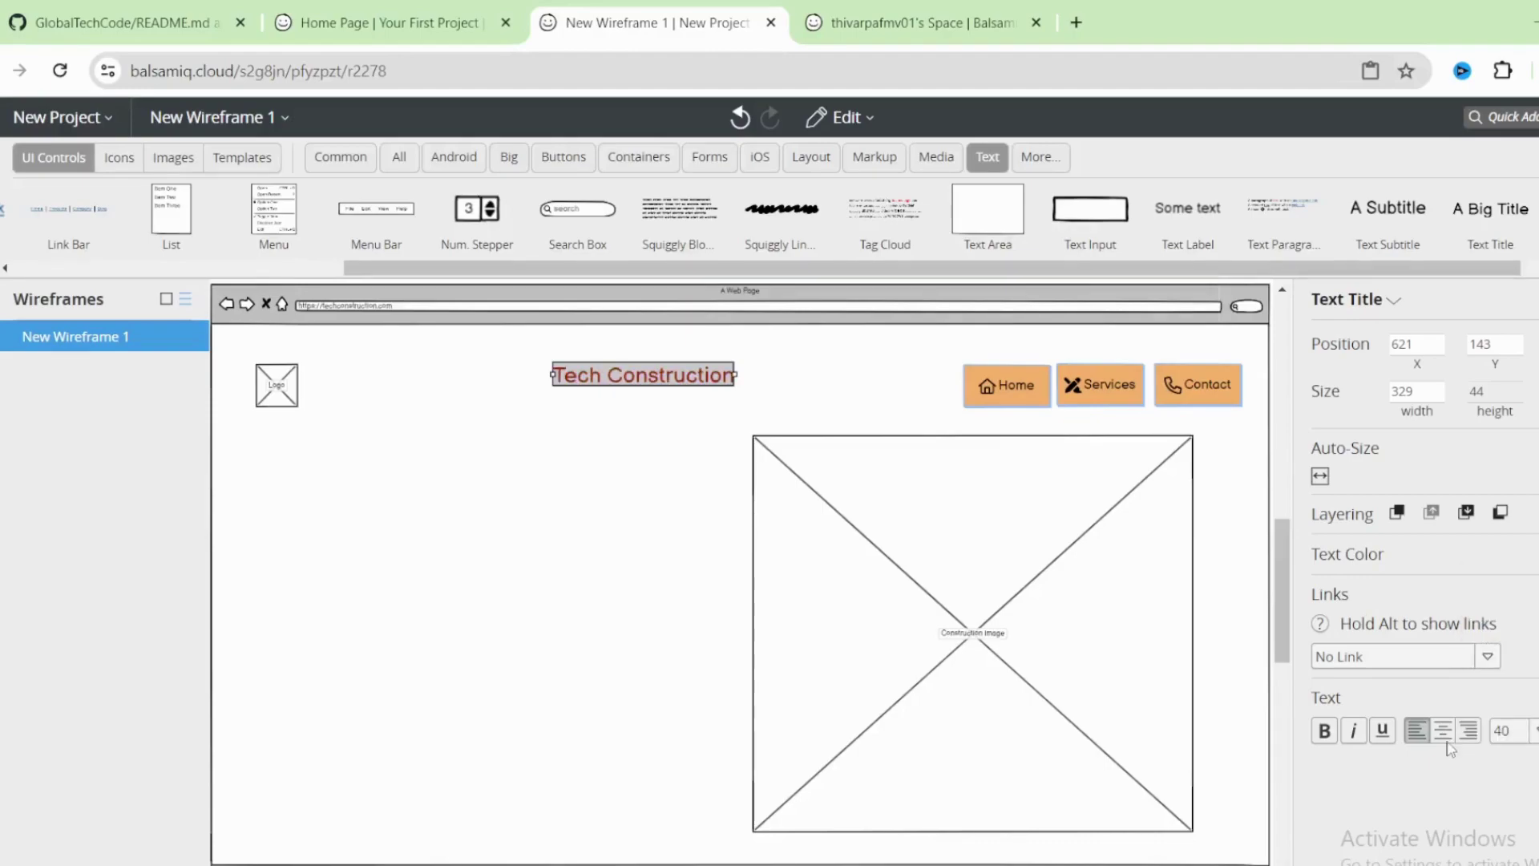
left_click(1325, 730)
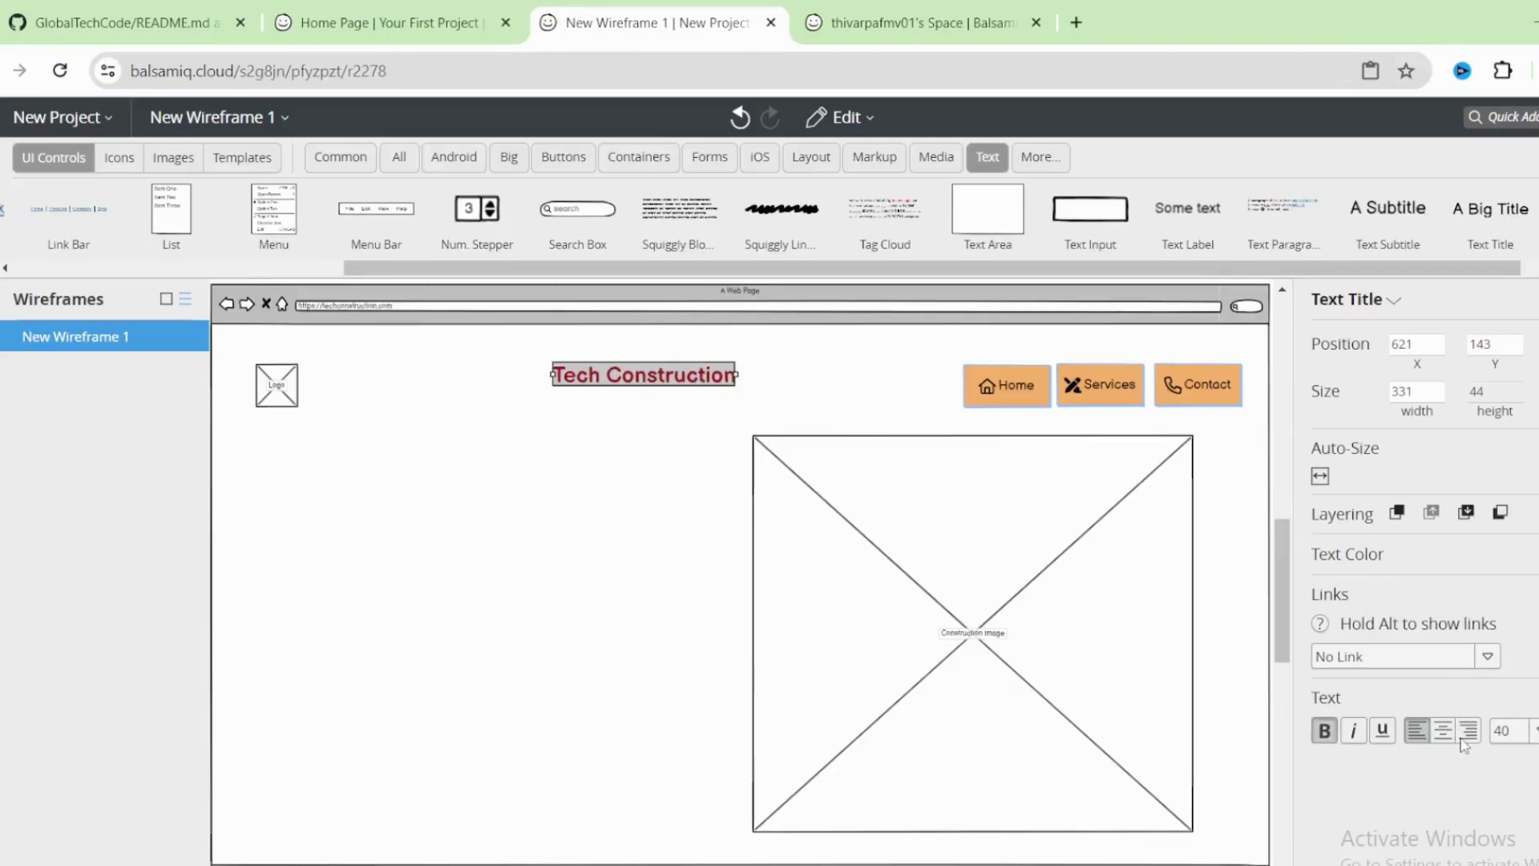
left_click(1532, 730)
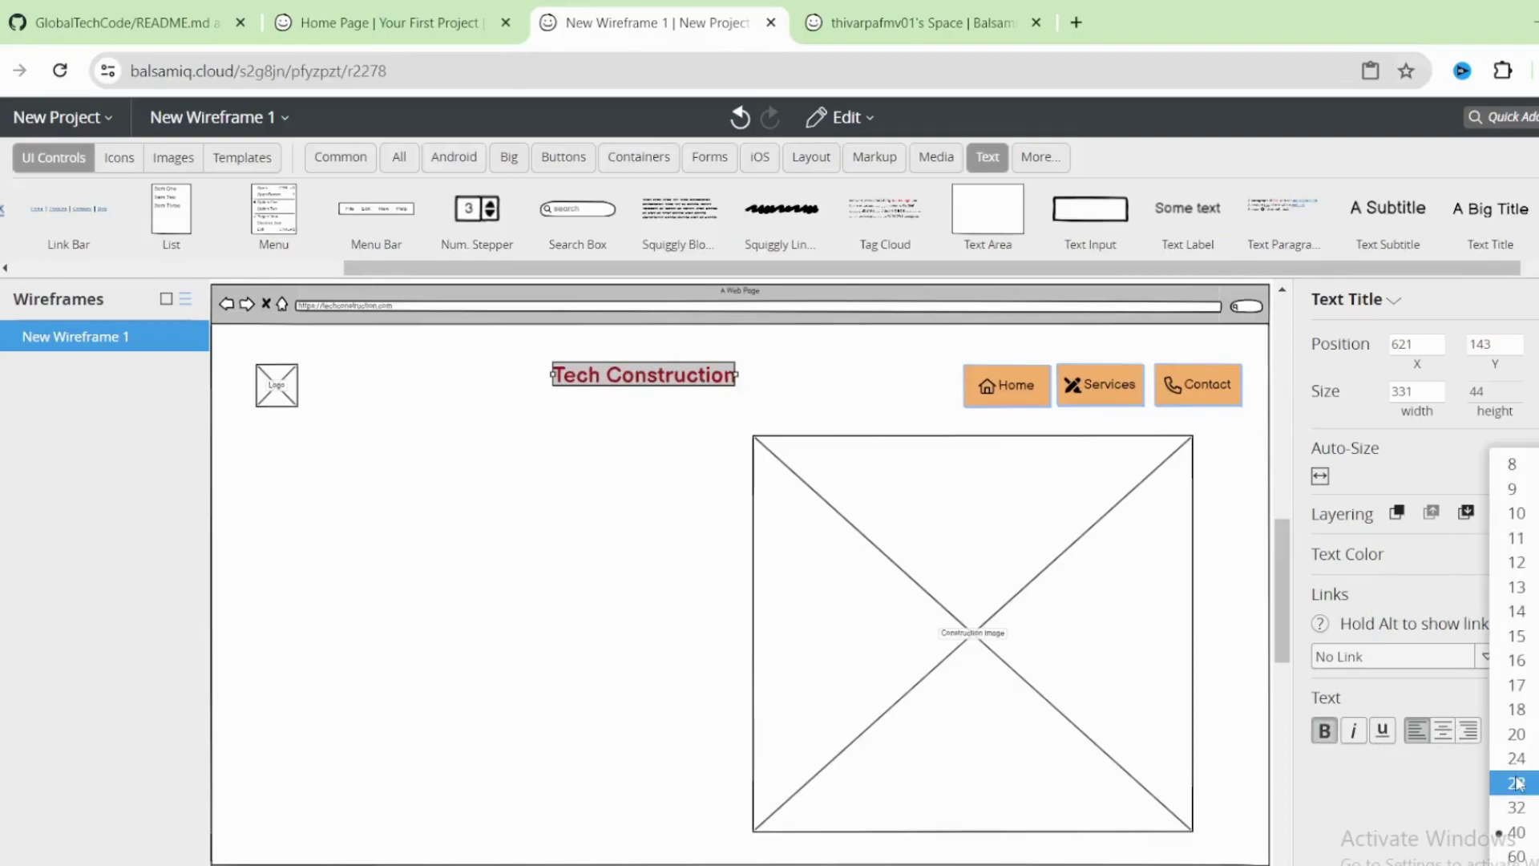
left_click(1519, 856)
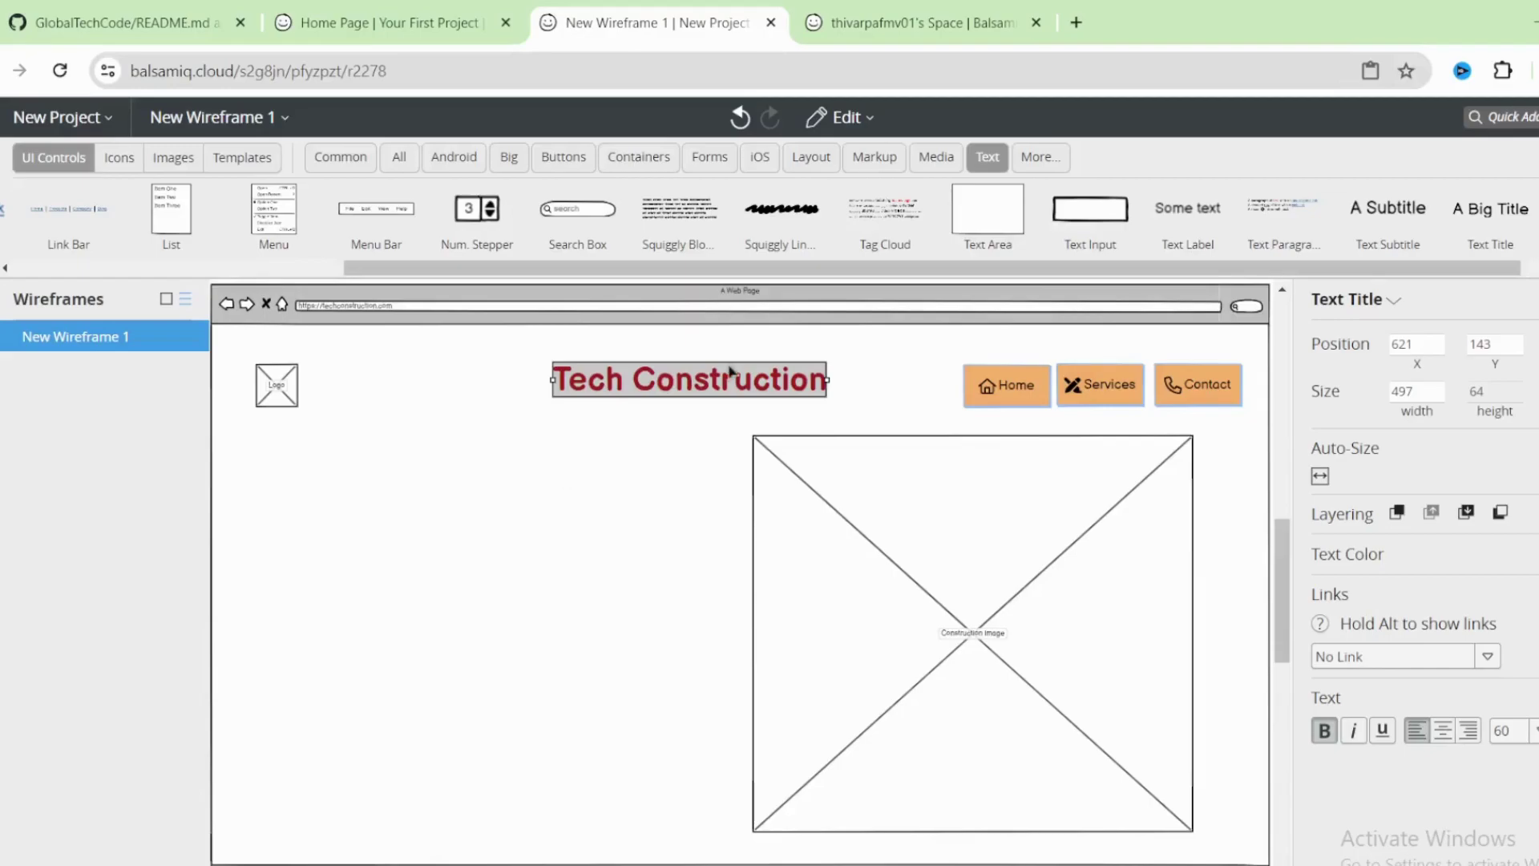
left_click(690, 375)
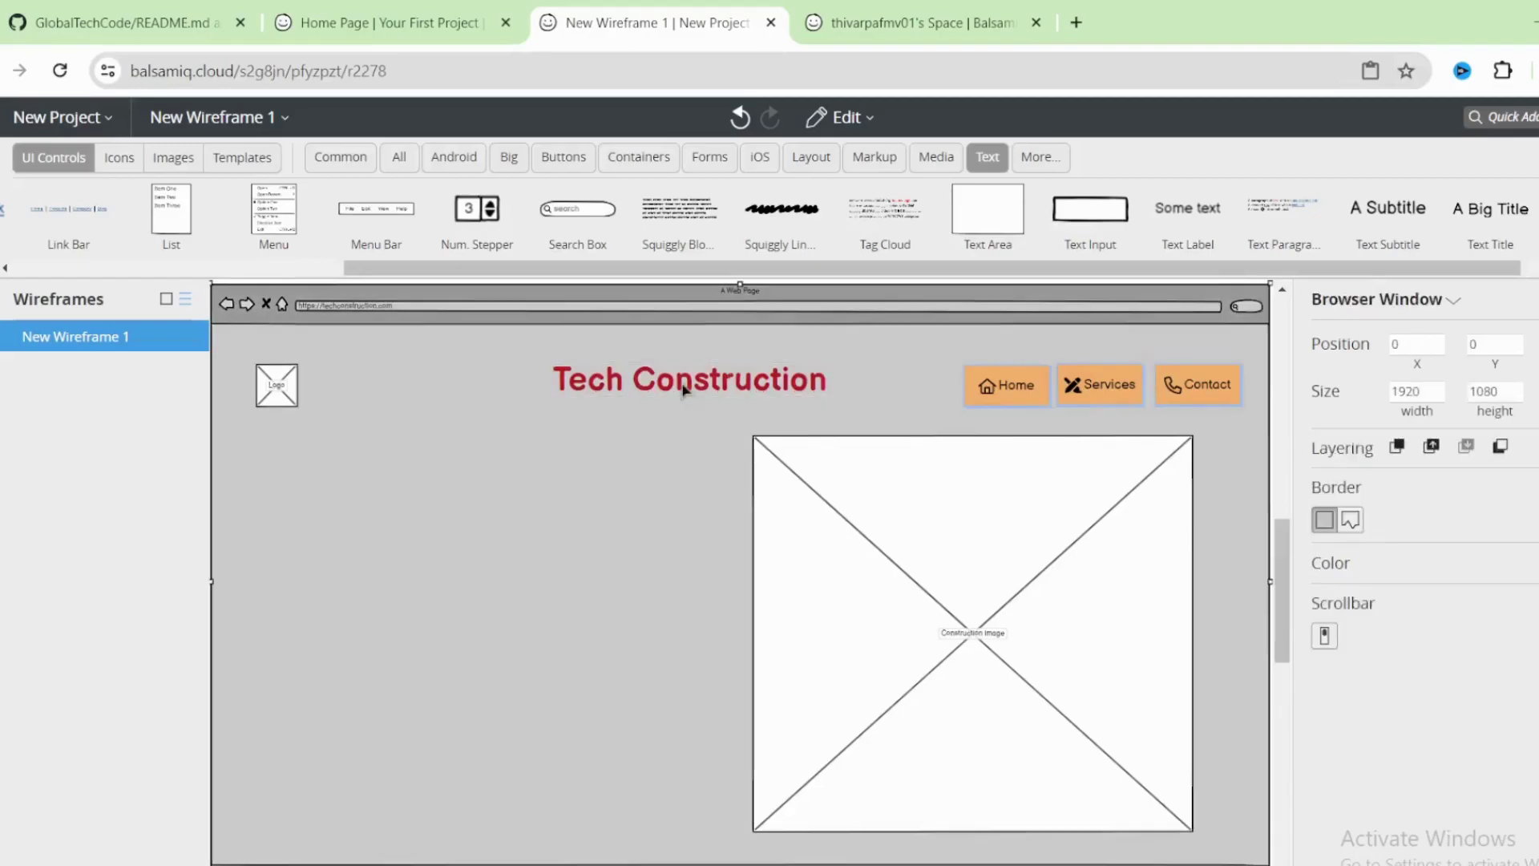
left_click(286, 403)
left_click(667, 393)
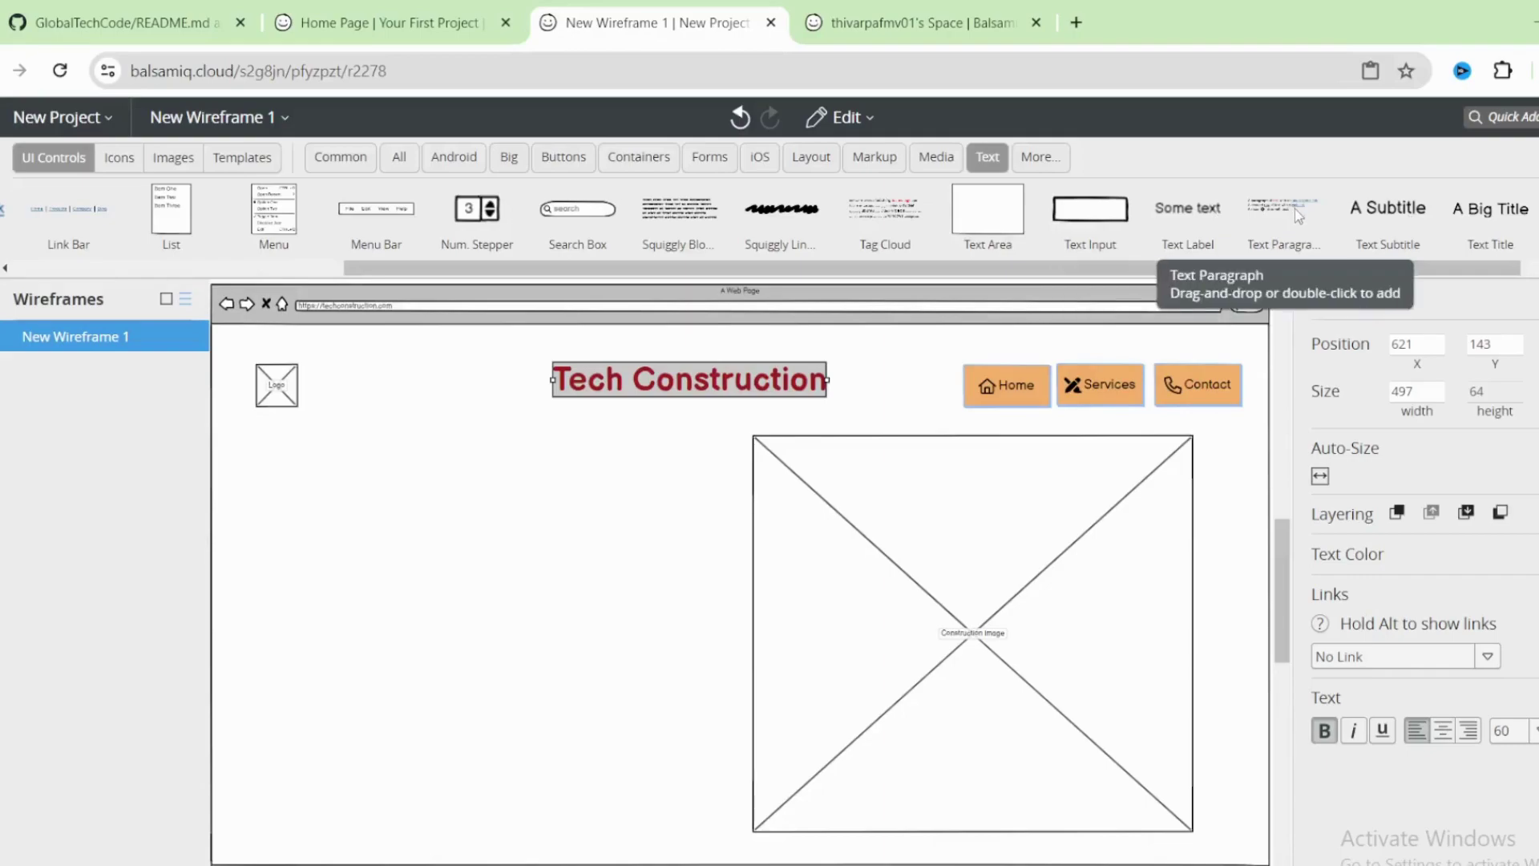
- Place a Text Paragraph to the left of the construction image and append two more copies of its sample text
left_click_drag(1297, 215, 287, 590)
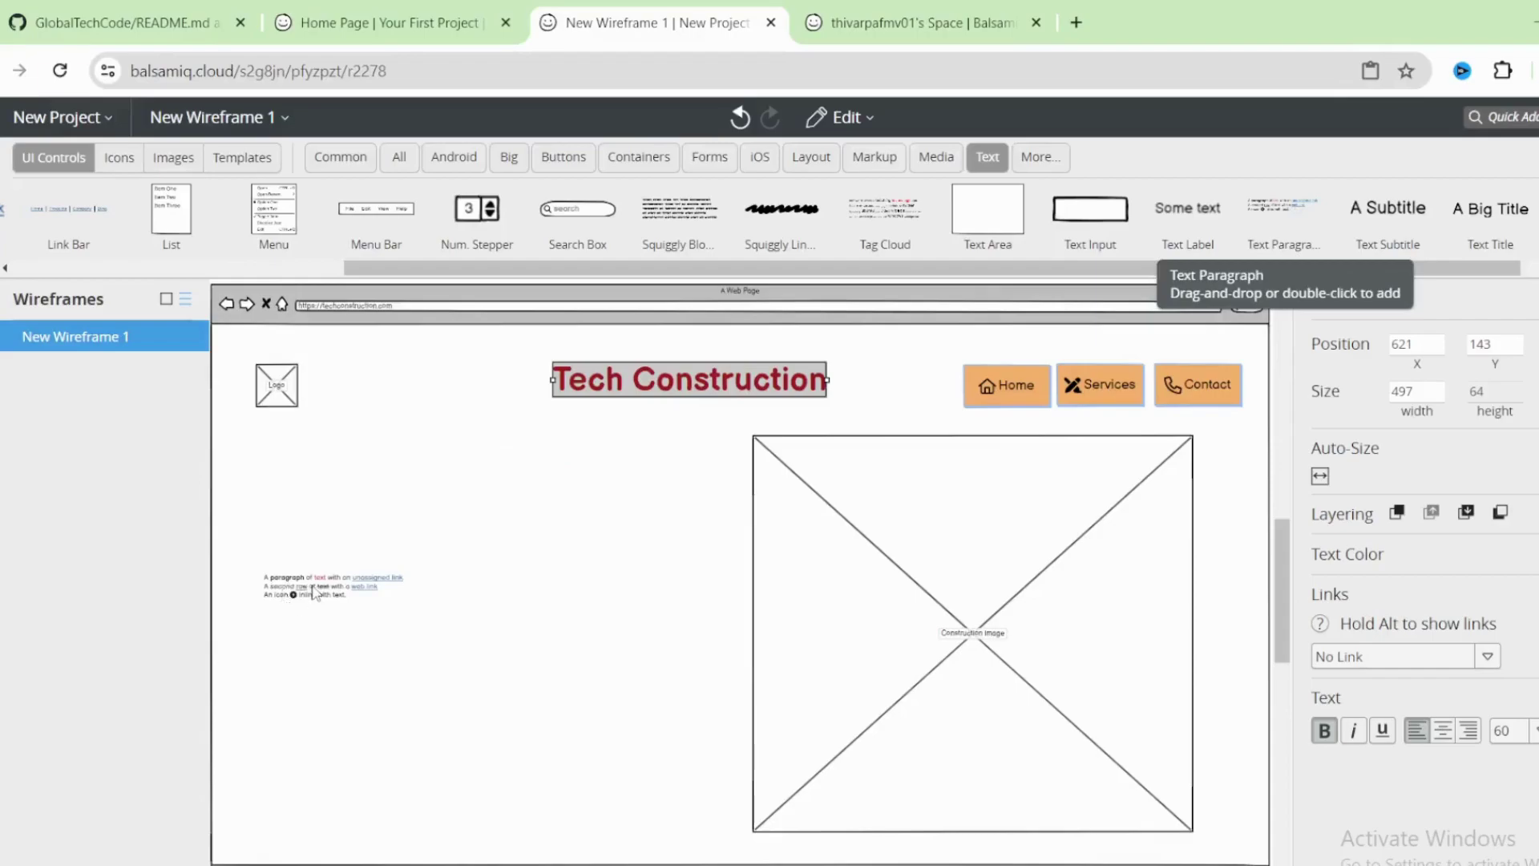
double_click(314, 593)
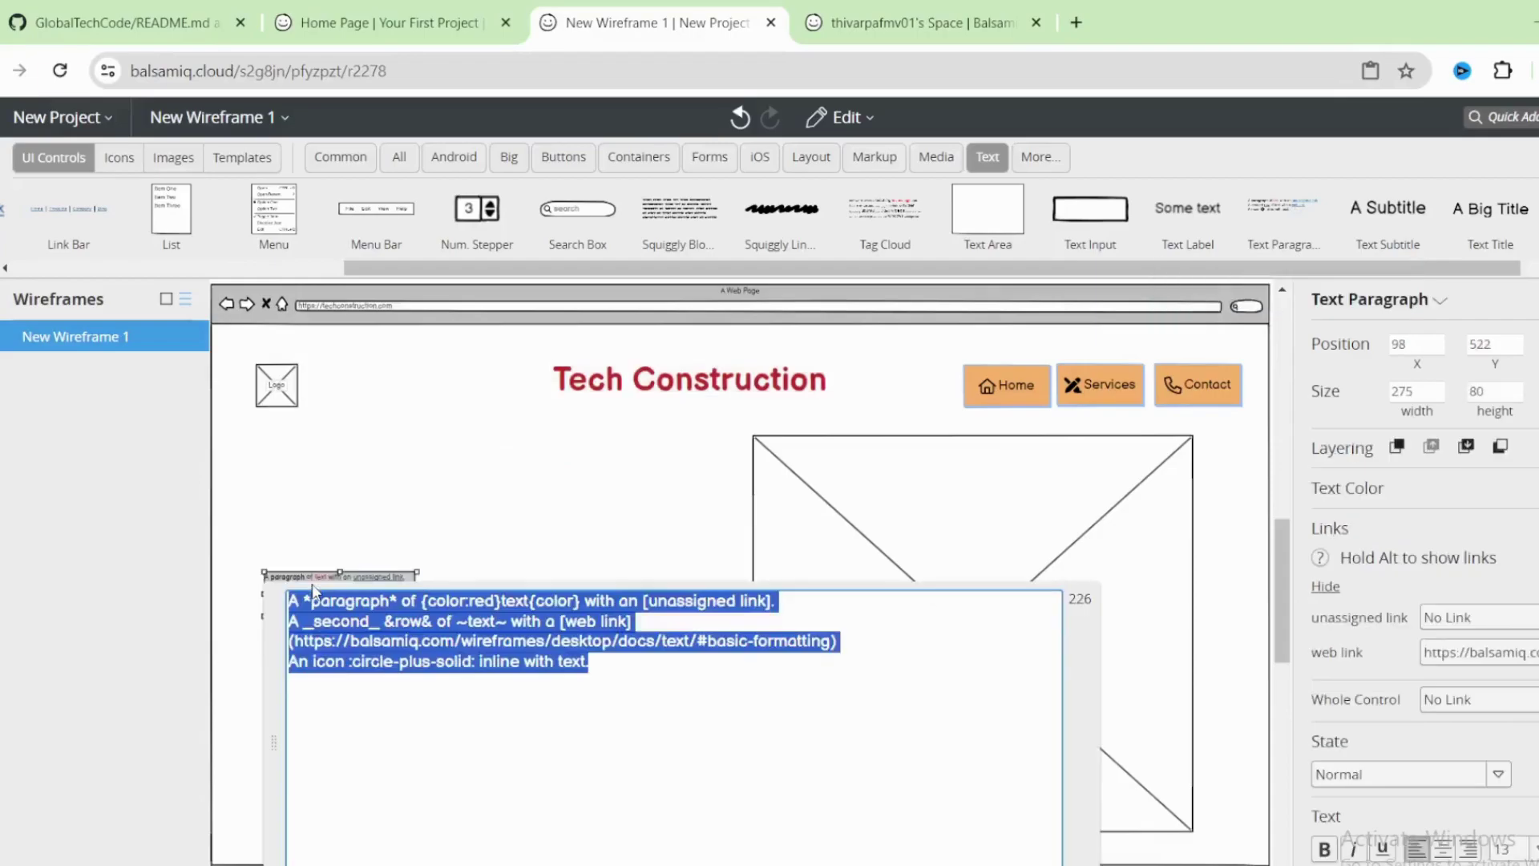
key("ctrl+c")
left_click(628, 687)
key("ctrl+v")
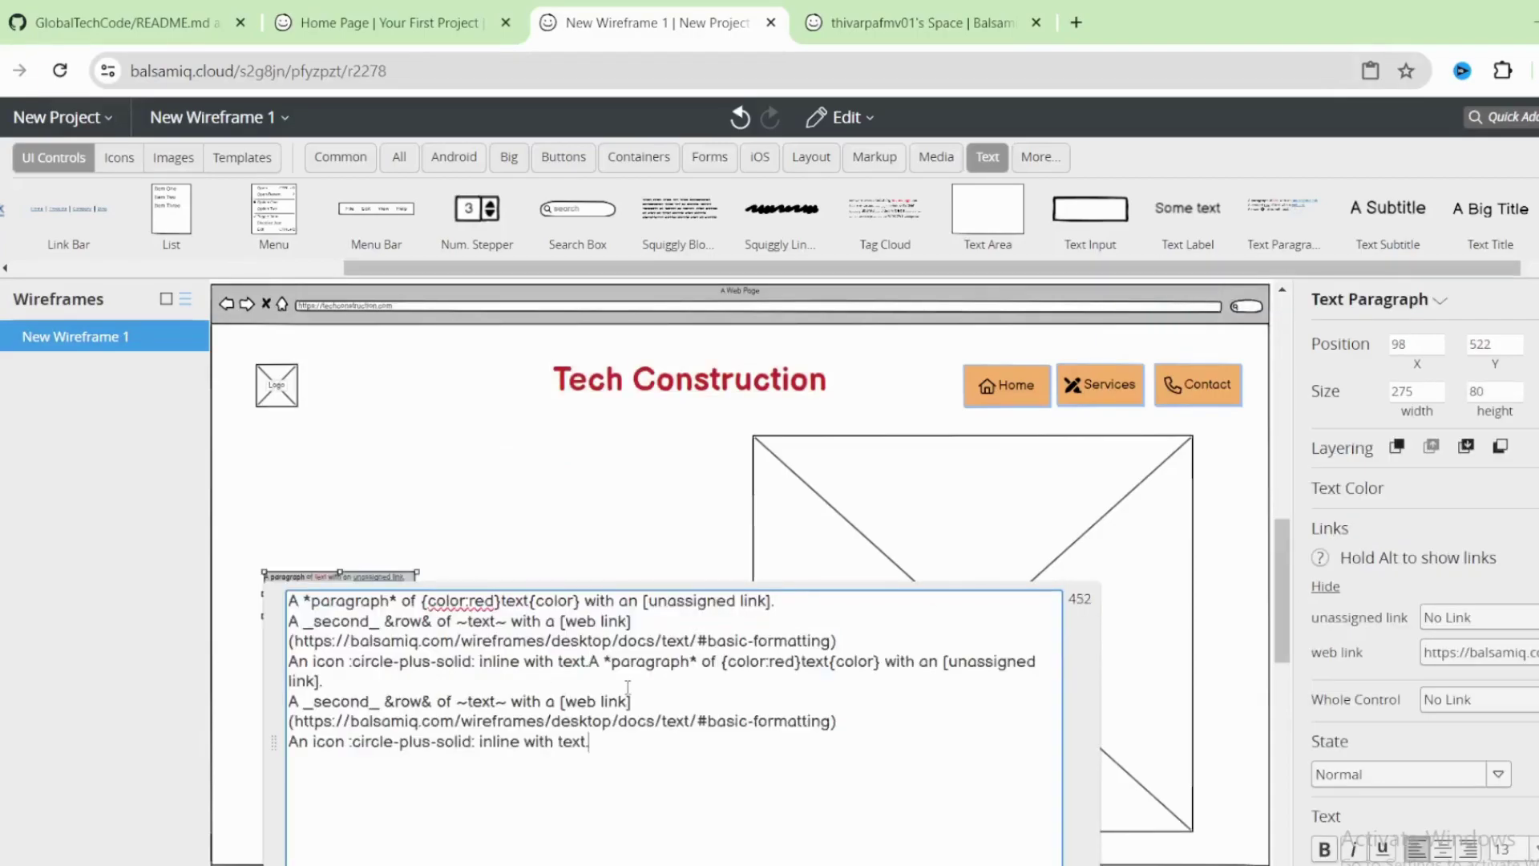
key("ctrl+v")
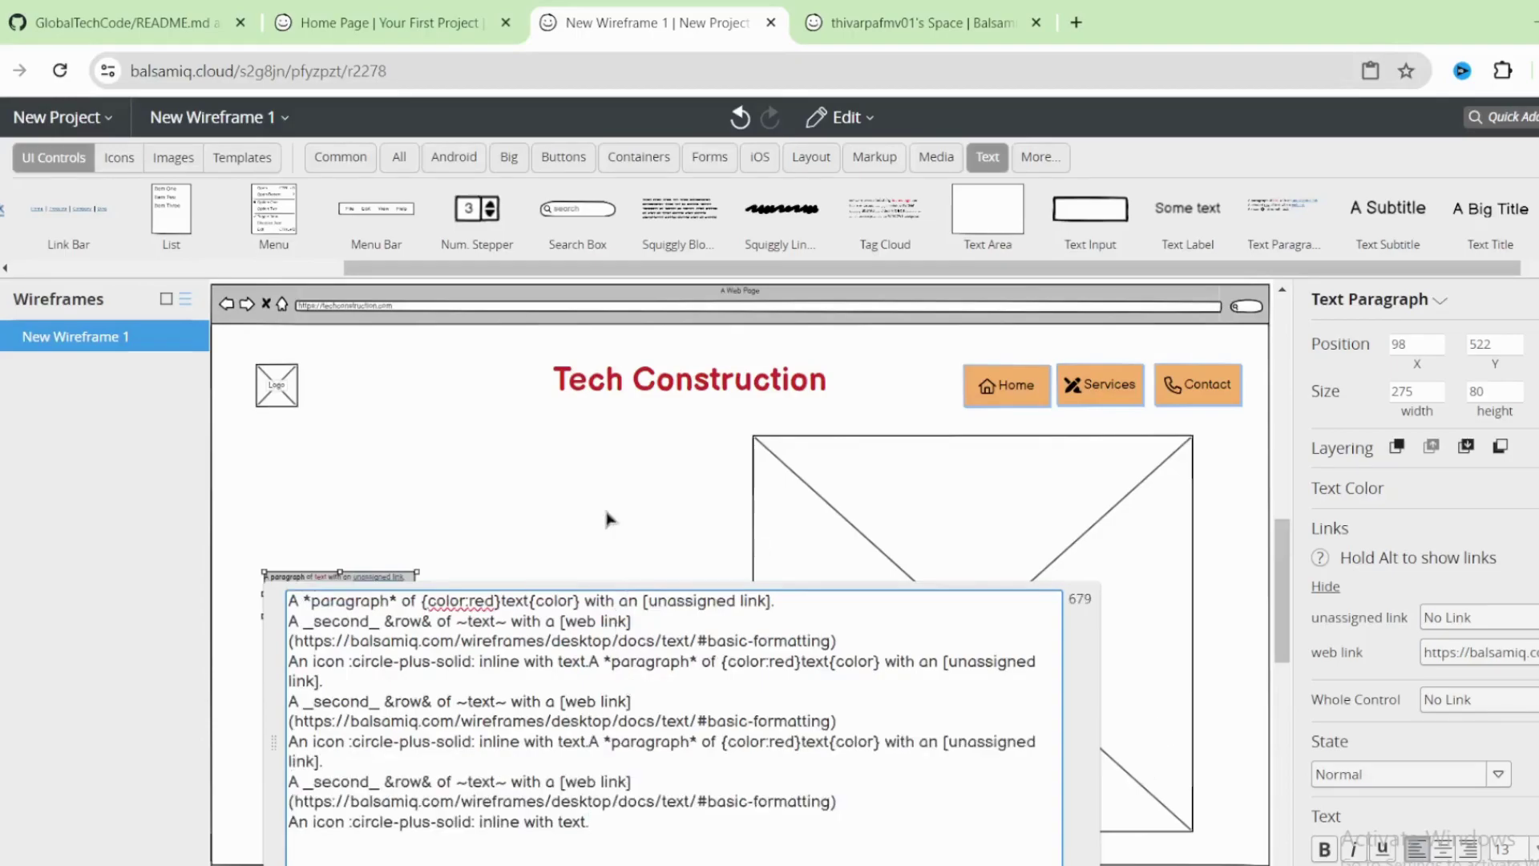
left_click(567, 508)
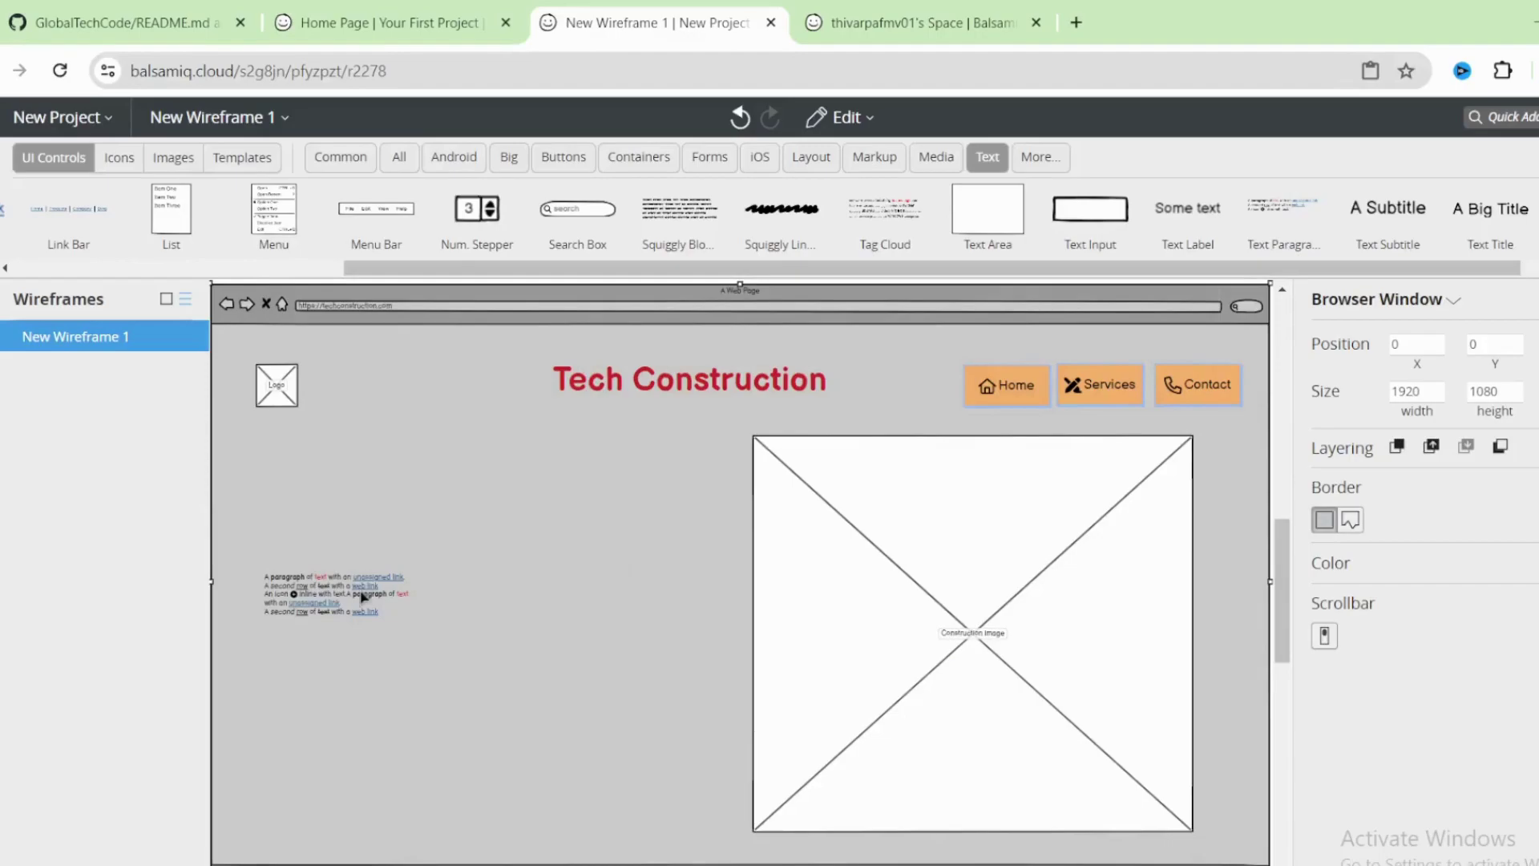
- Enlarge the text paragraph's box to about 830 by 299
left_click(396, 613)
left_click_drag(416, 615, 769, 755)
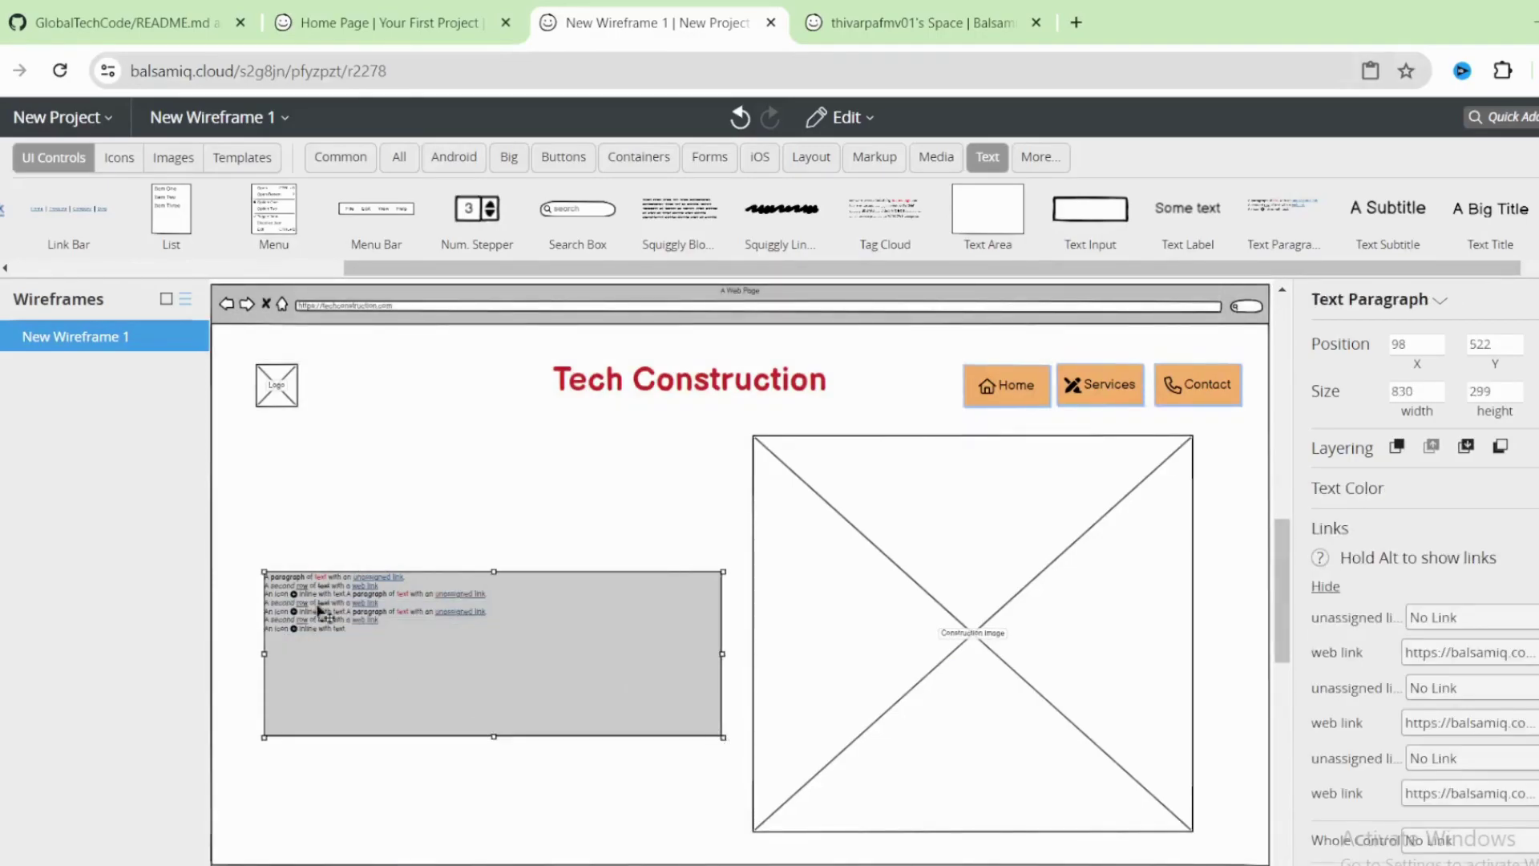
double_click(390, 639)
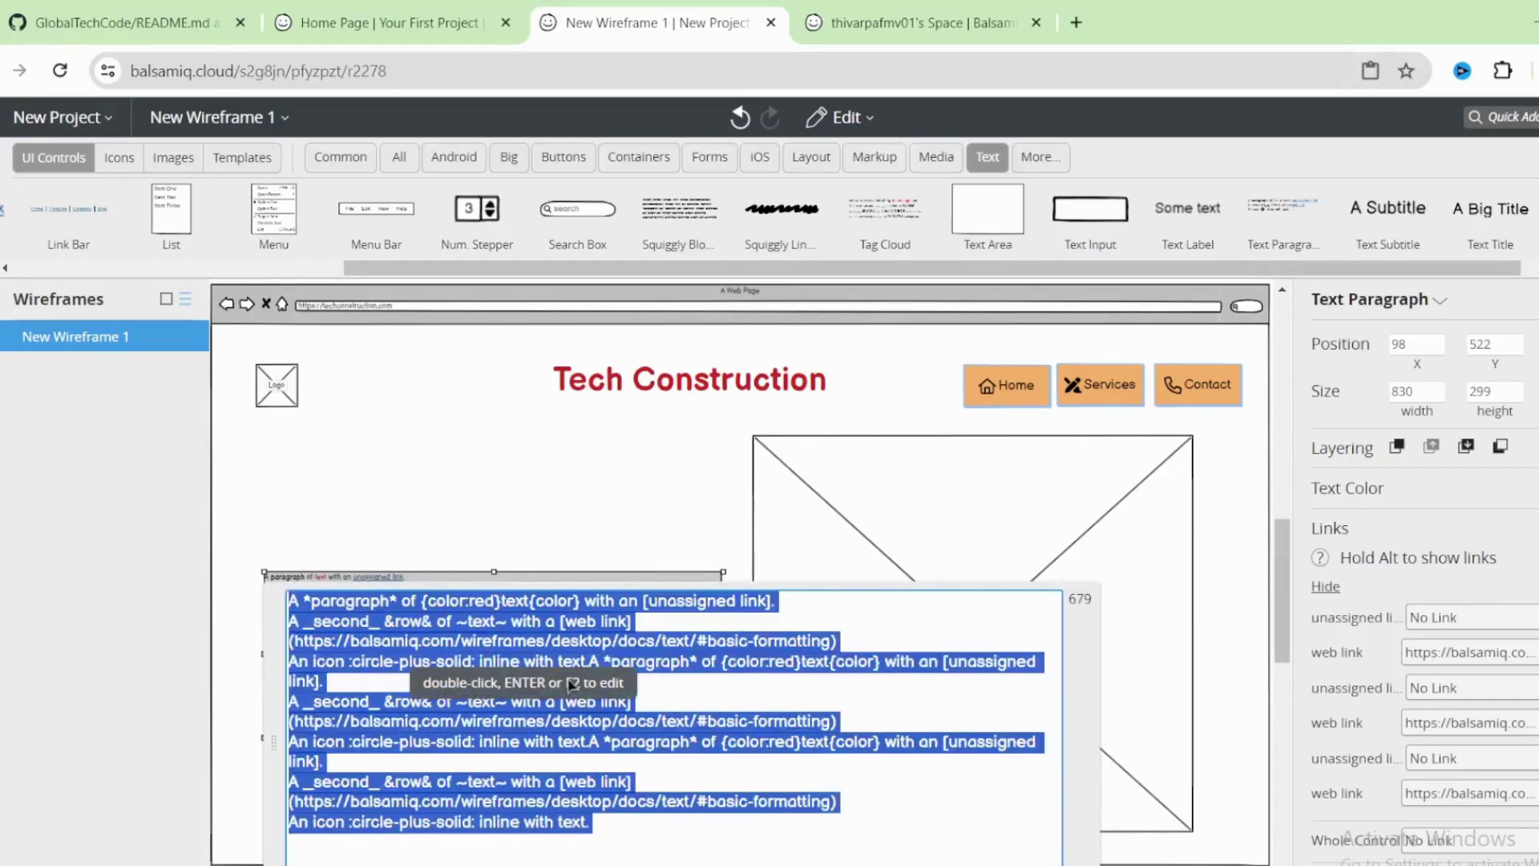
left_click(588, 475)
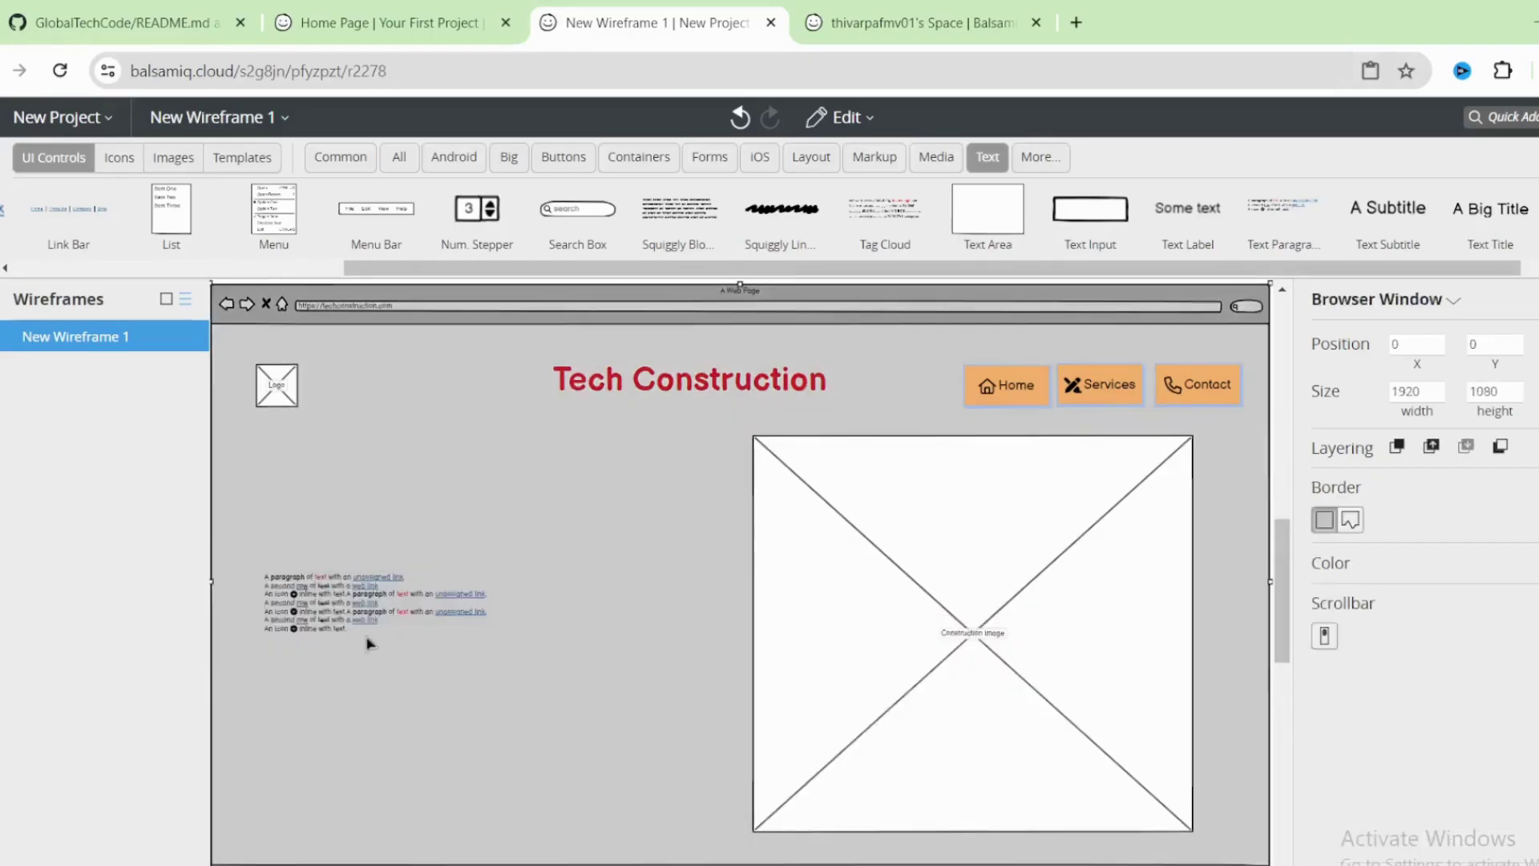
- Increase the paragraph's text size, trying 16 first and settling on 20
left_click(433, 647)
scroll(1510, 751, "down", 2)
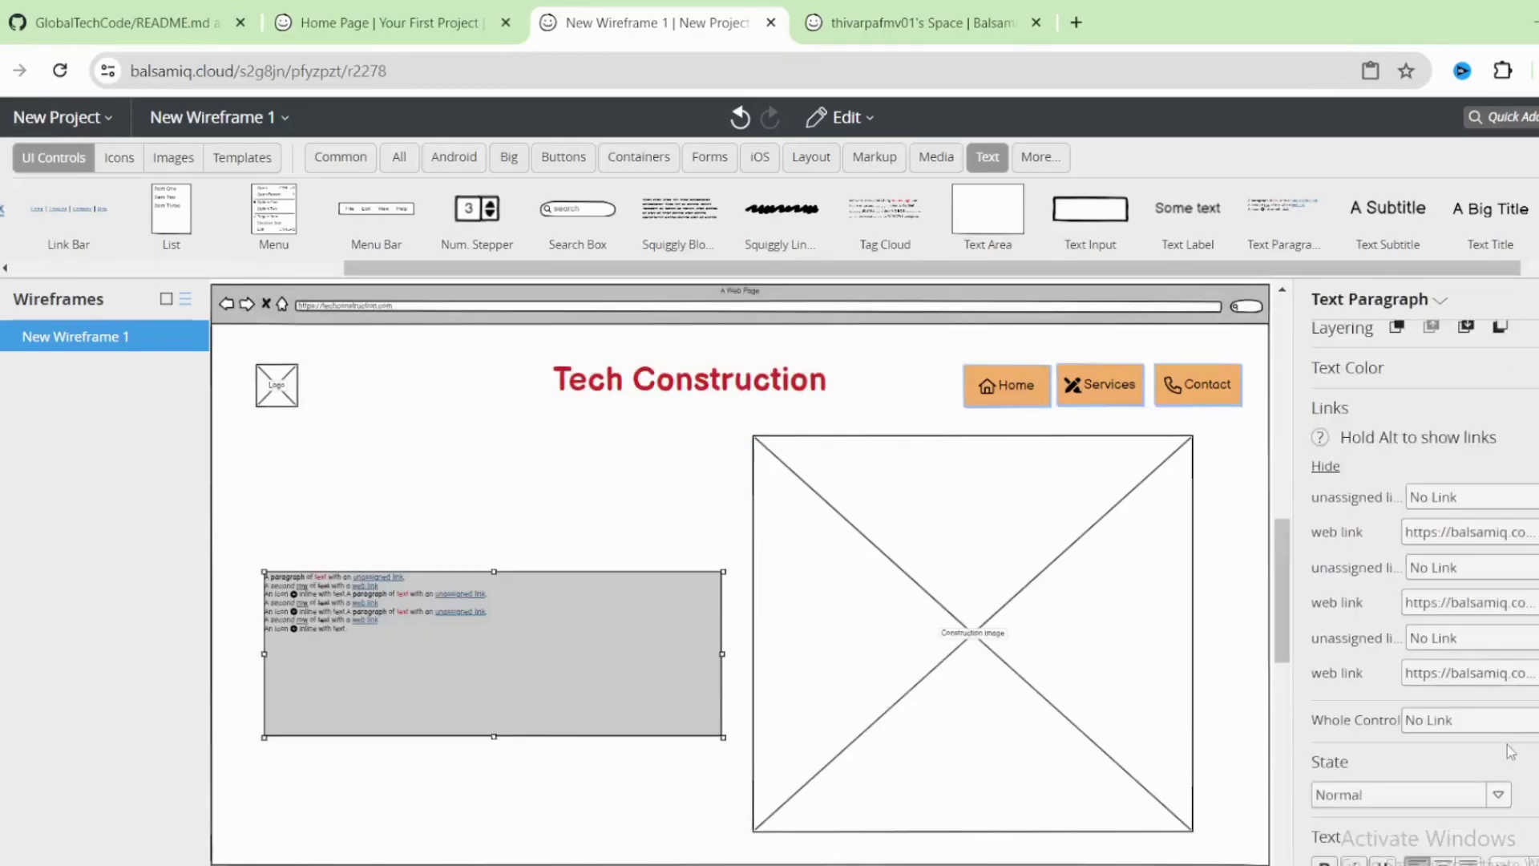
left_click(1519, 860)
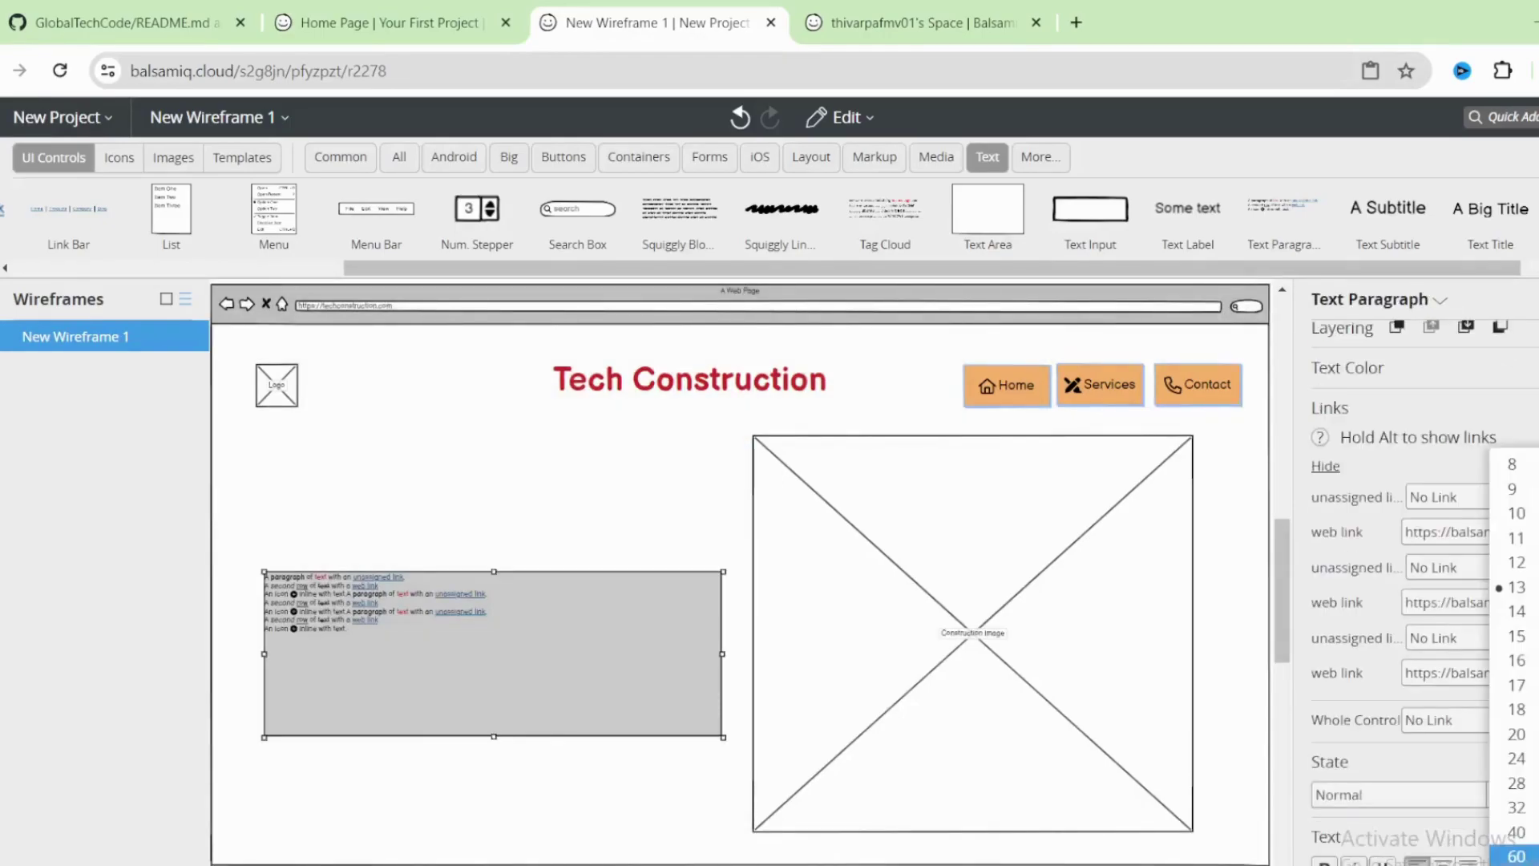
left_click(1518, 659)
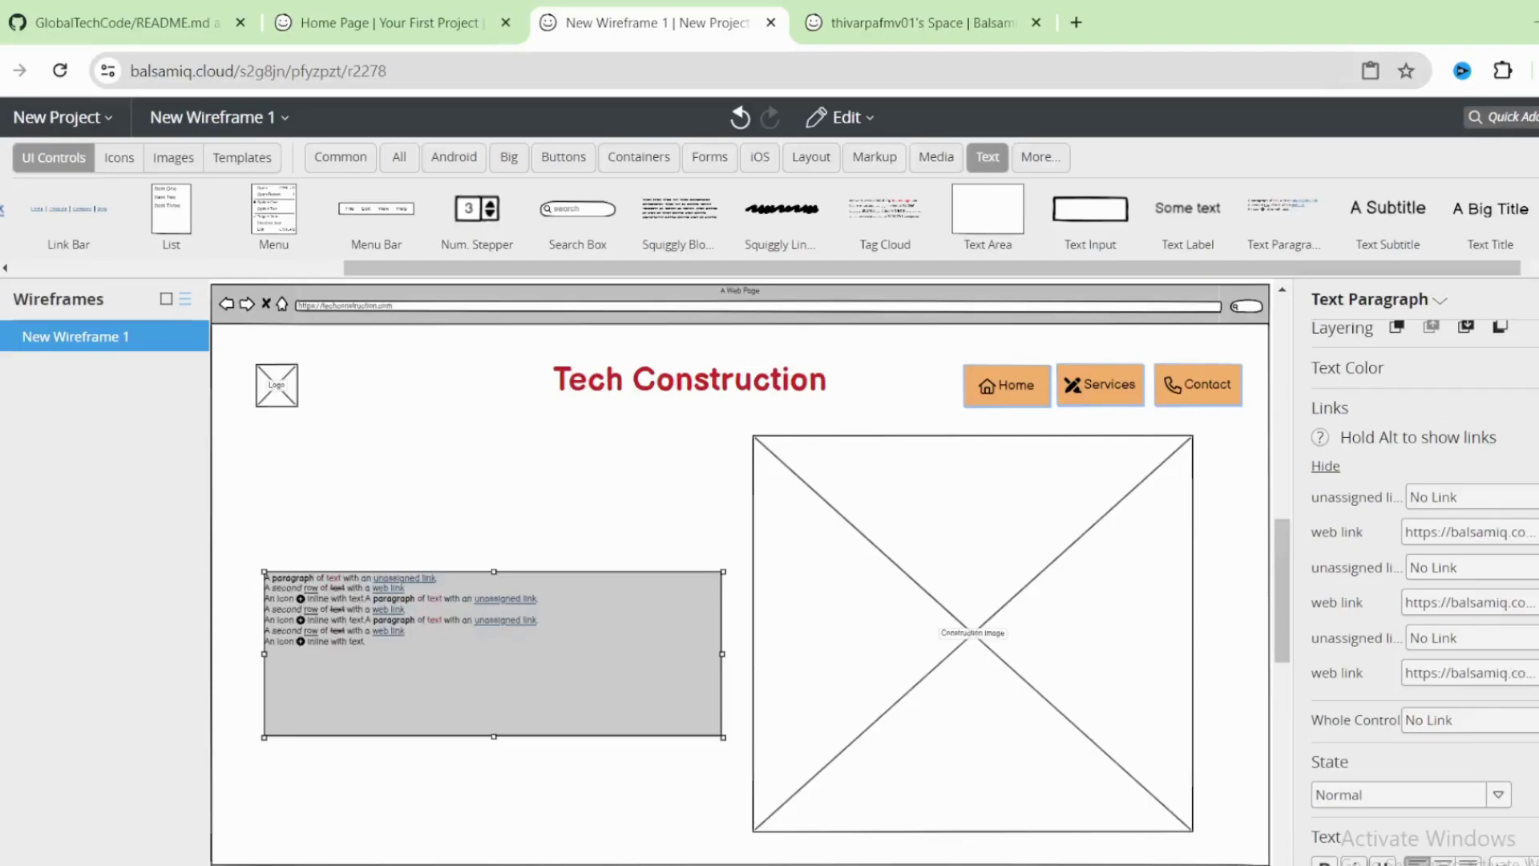
left_click(1519, 860)
left_click(1523, 734)
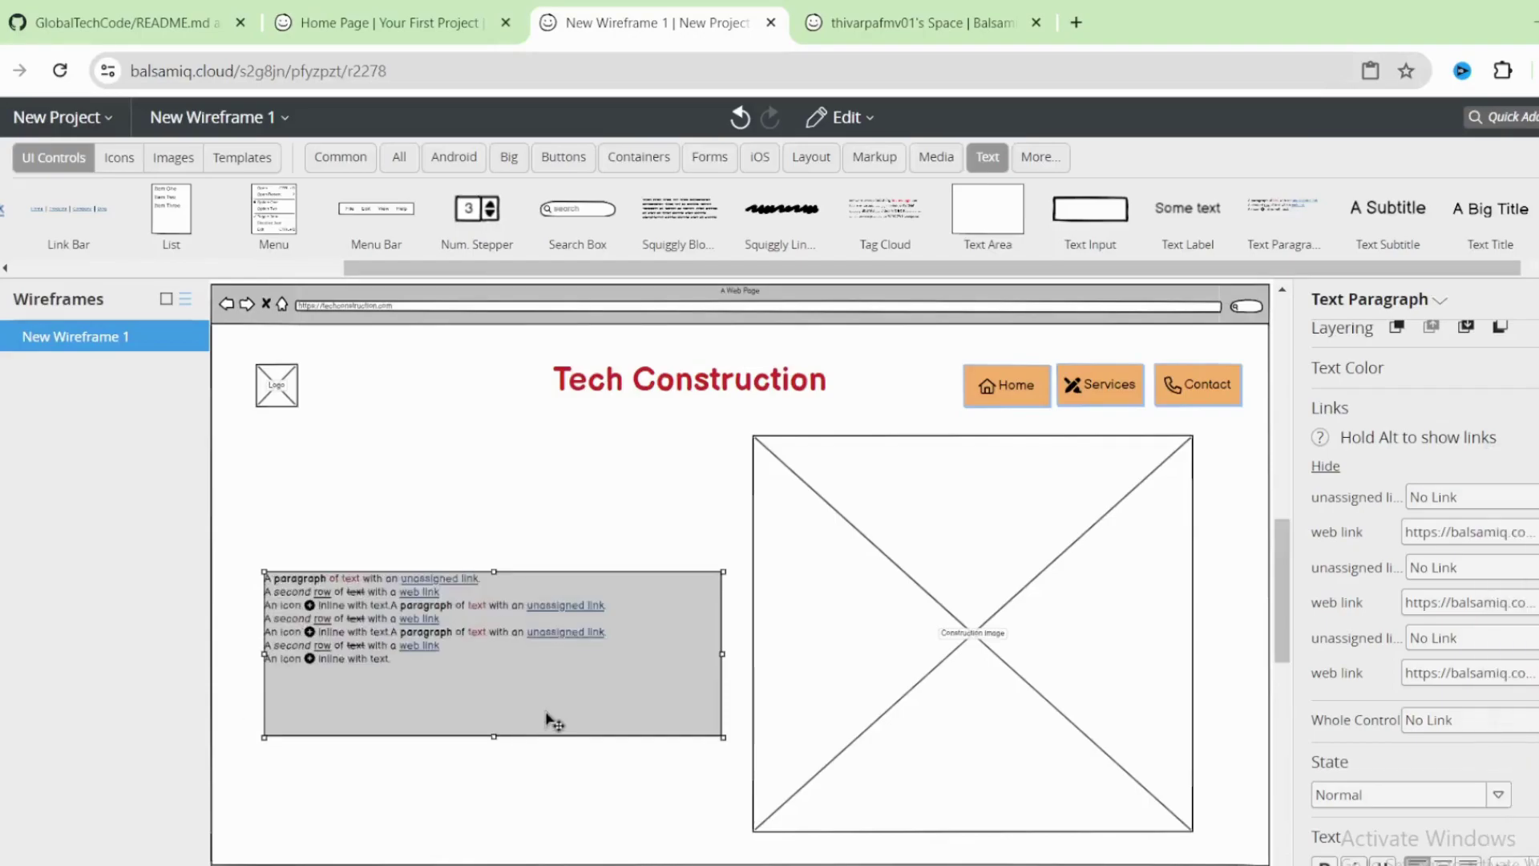
- Add a Button control below the text paragraph and label it "Lets Start"
left_click(297, 490)
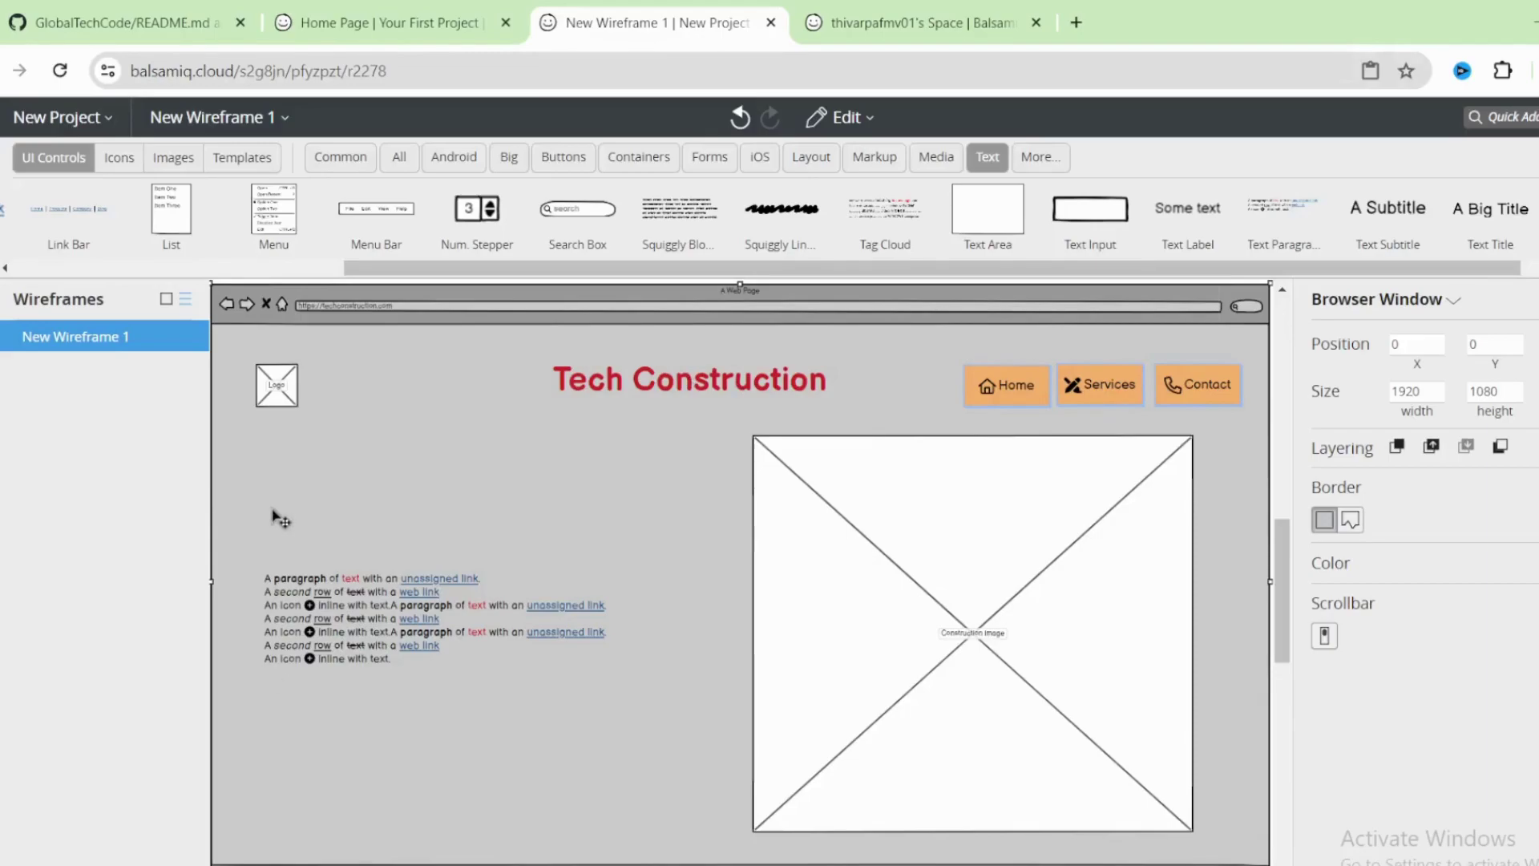
left_click(281, 703)
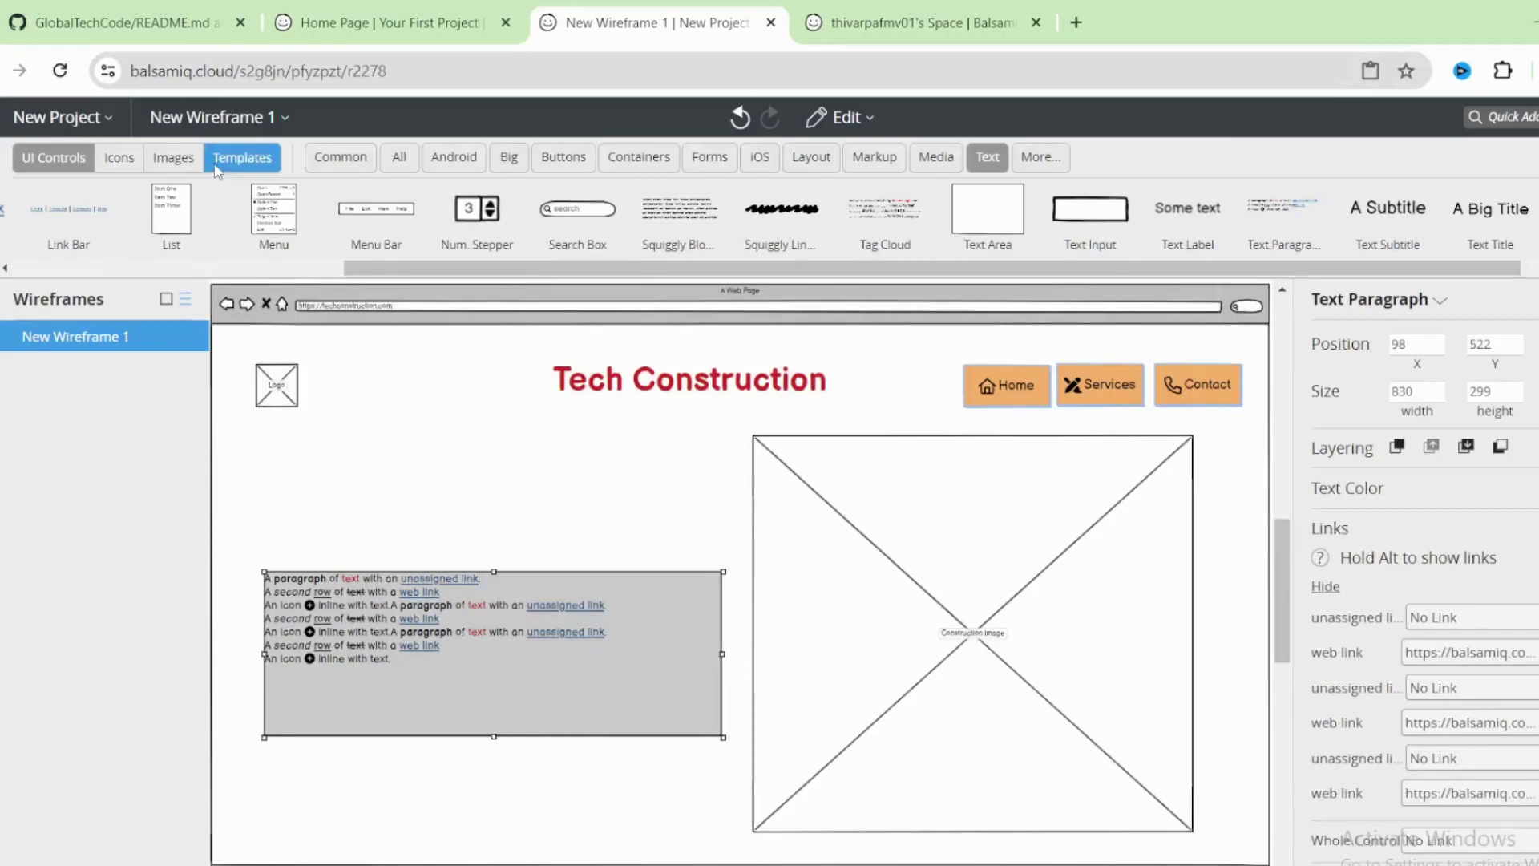
left_click(551, 161)
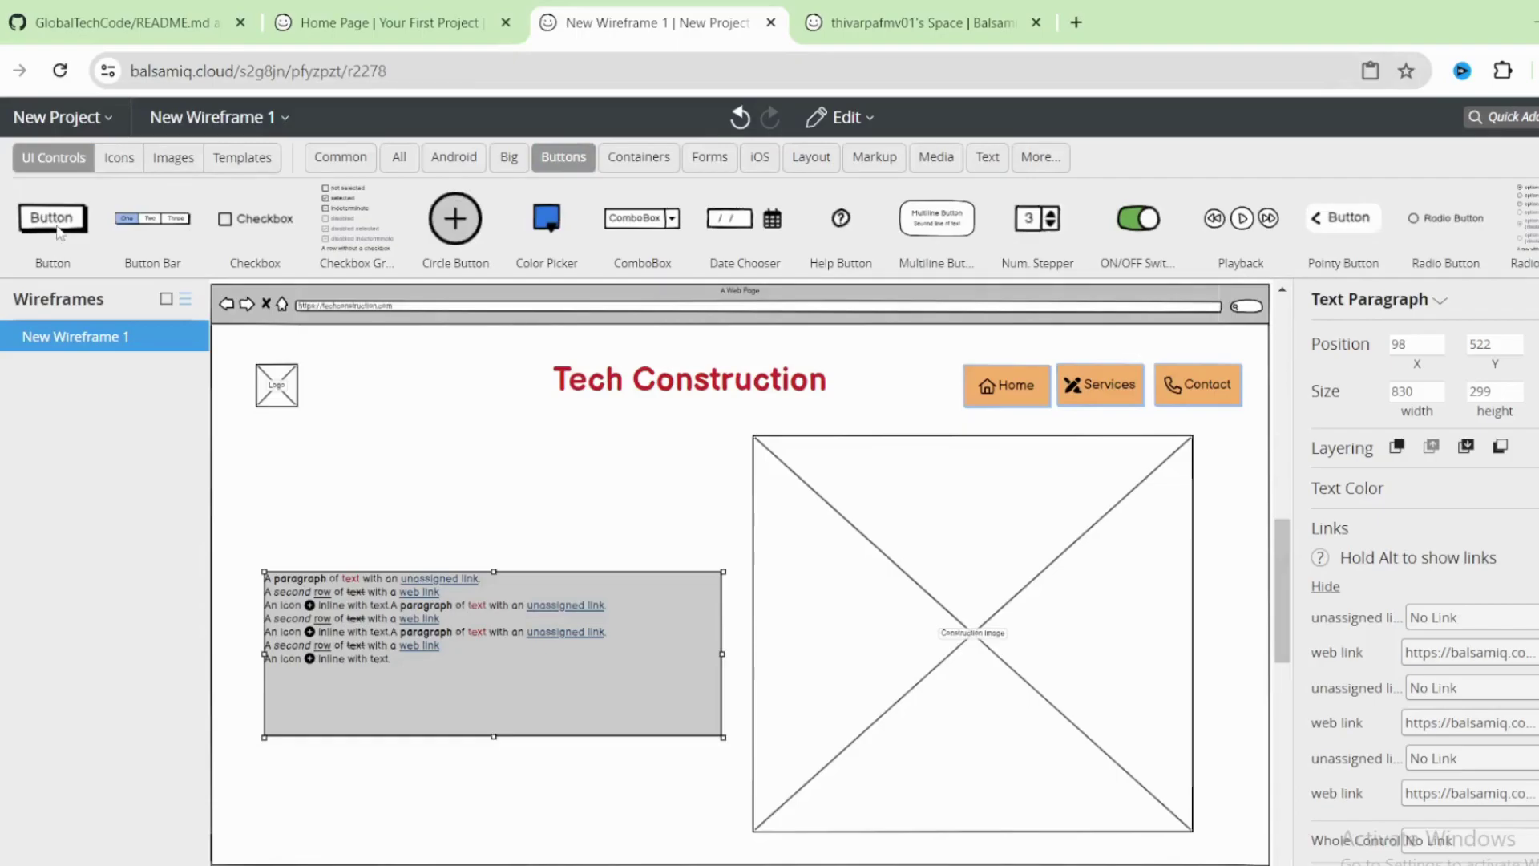
left_click_drag(58, 228, 286, 790)
double_click(284, 784)
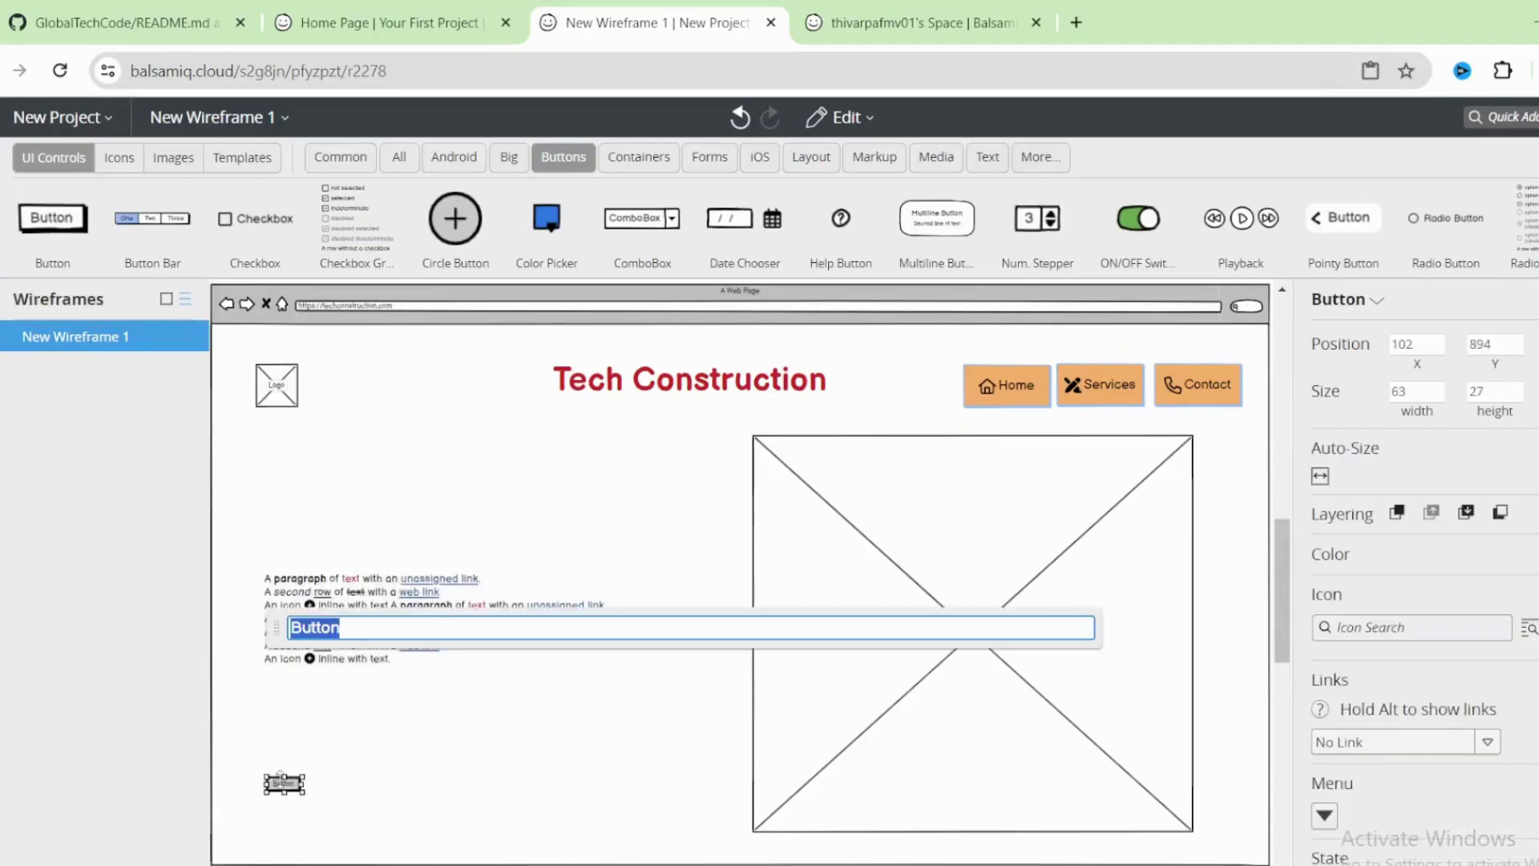
type("Lets Start")
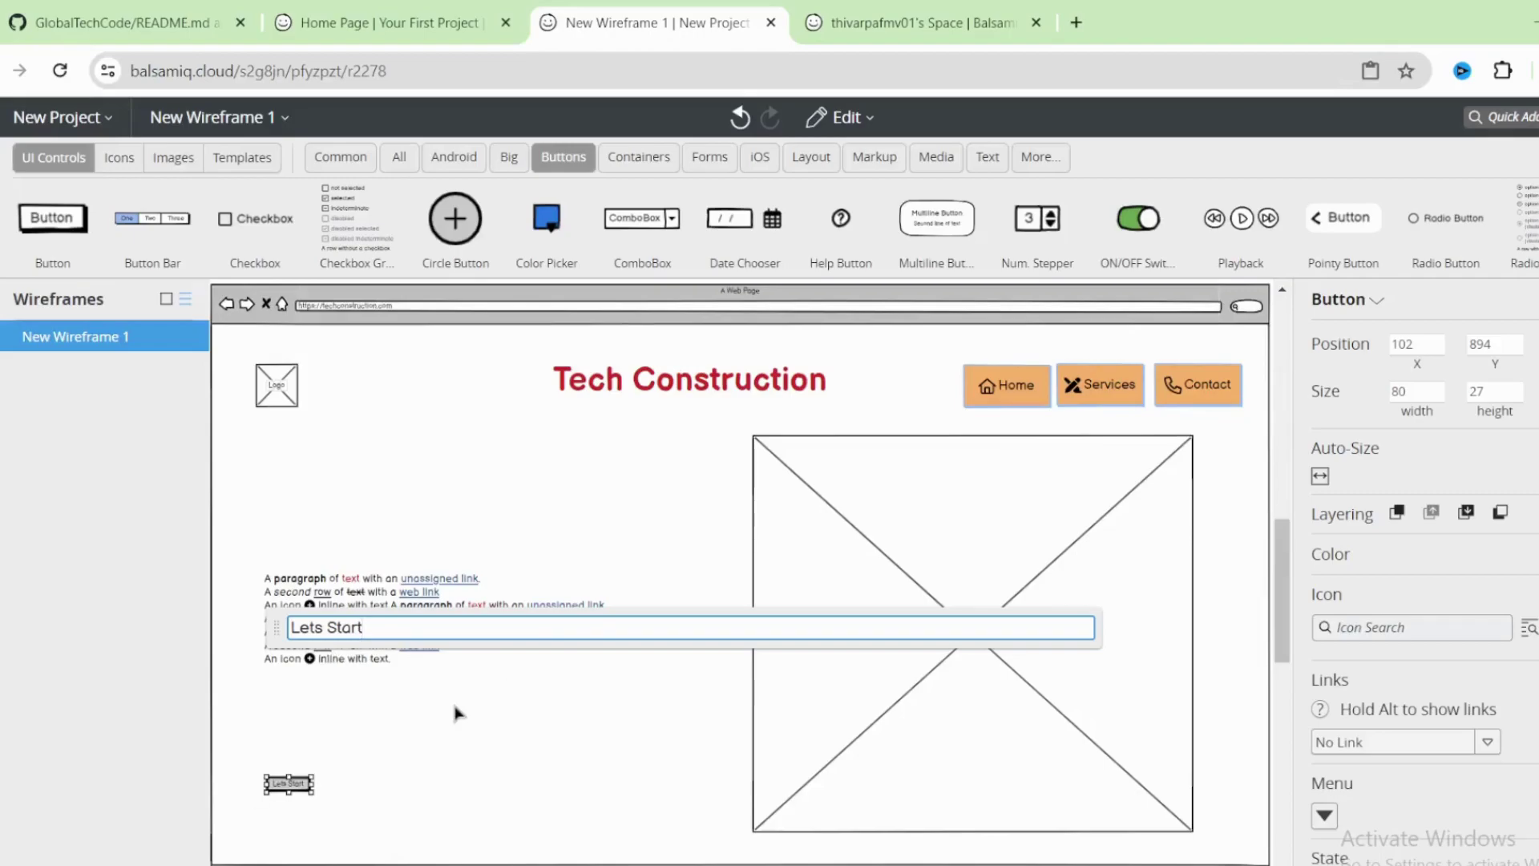
left_click(458, 712)
- Enlarge the Lets Start button to about 180 by 76 and position it just under the text paragraph
left_click(308, 787)
mouse_move(313, 793)
left_mouse_down()
mouse_move(367, 826)
mouse_move(325, 784)
mouse_move(323, 755)
left_mouse_up()
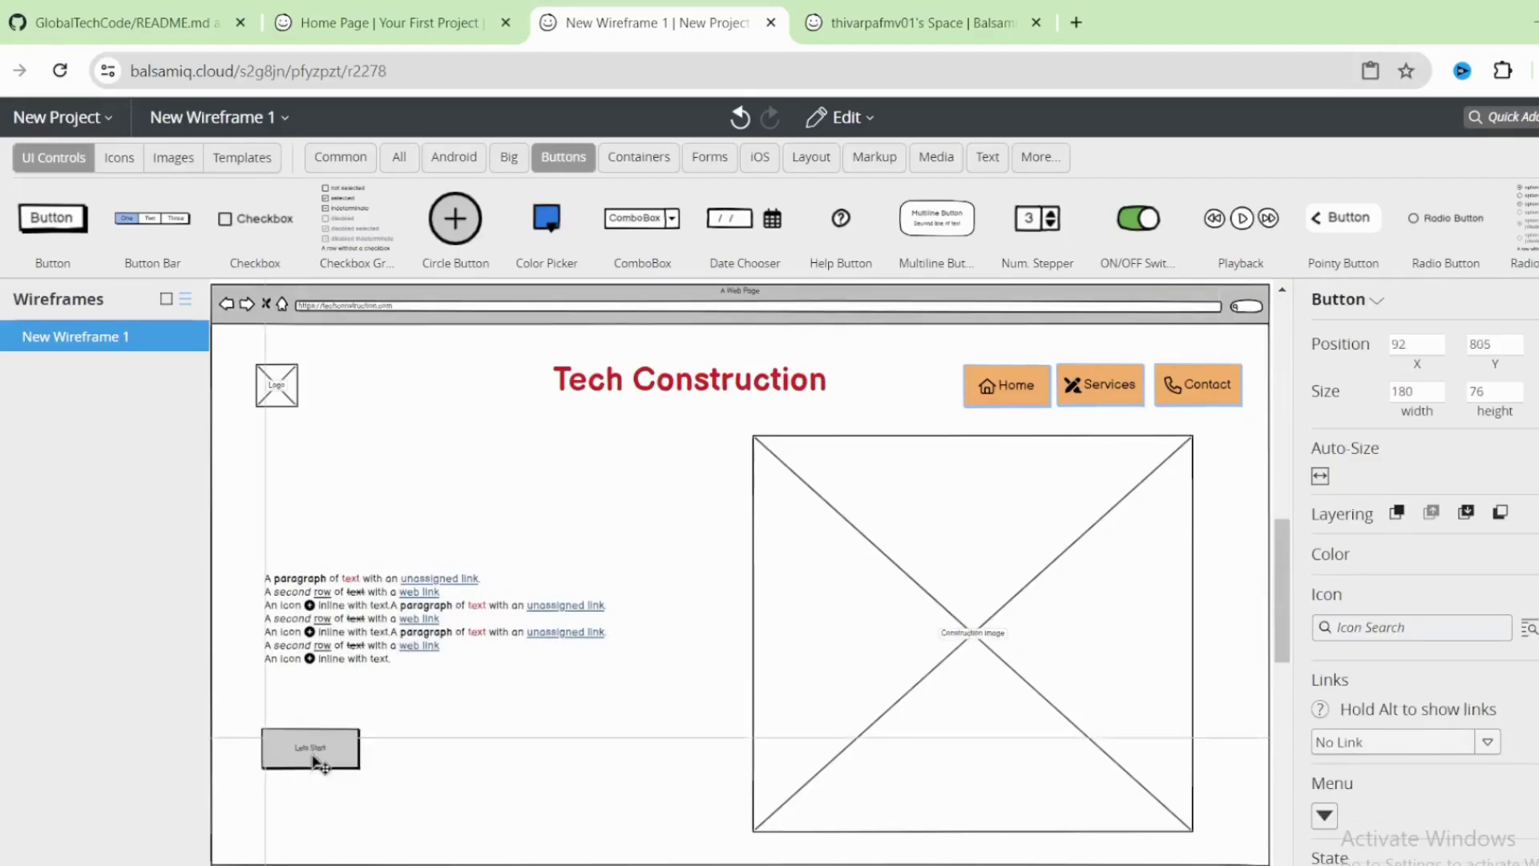
left_click(293, 493)
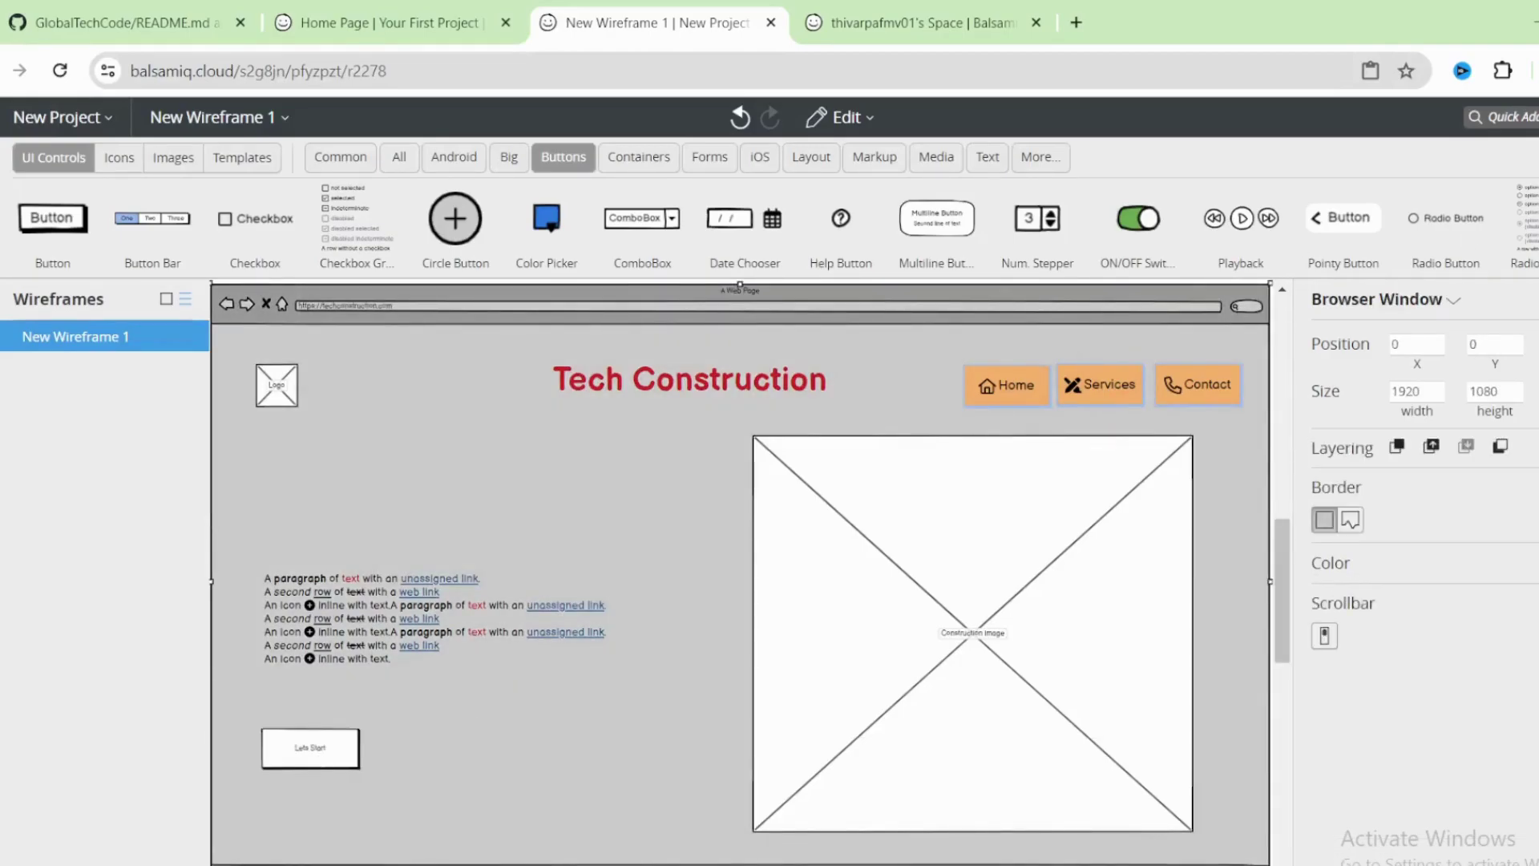
- Increase the Lets Start button's text size, trying 16 and 20 before settling on 32
left_click(319, 755)
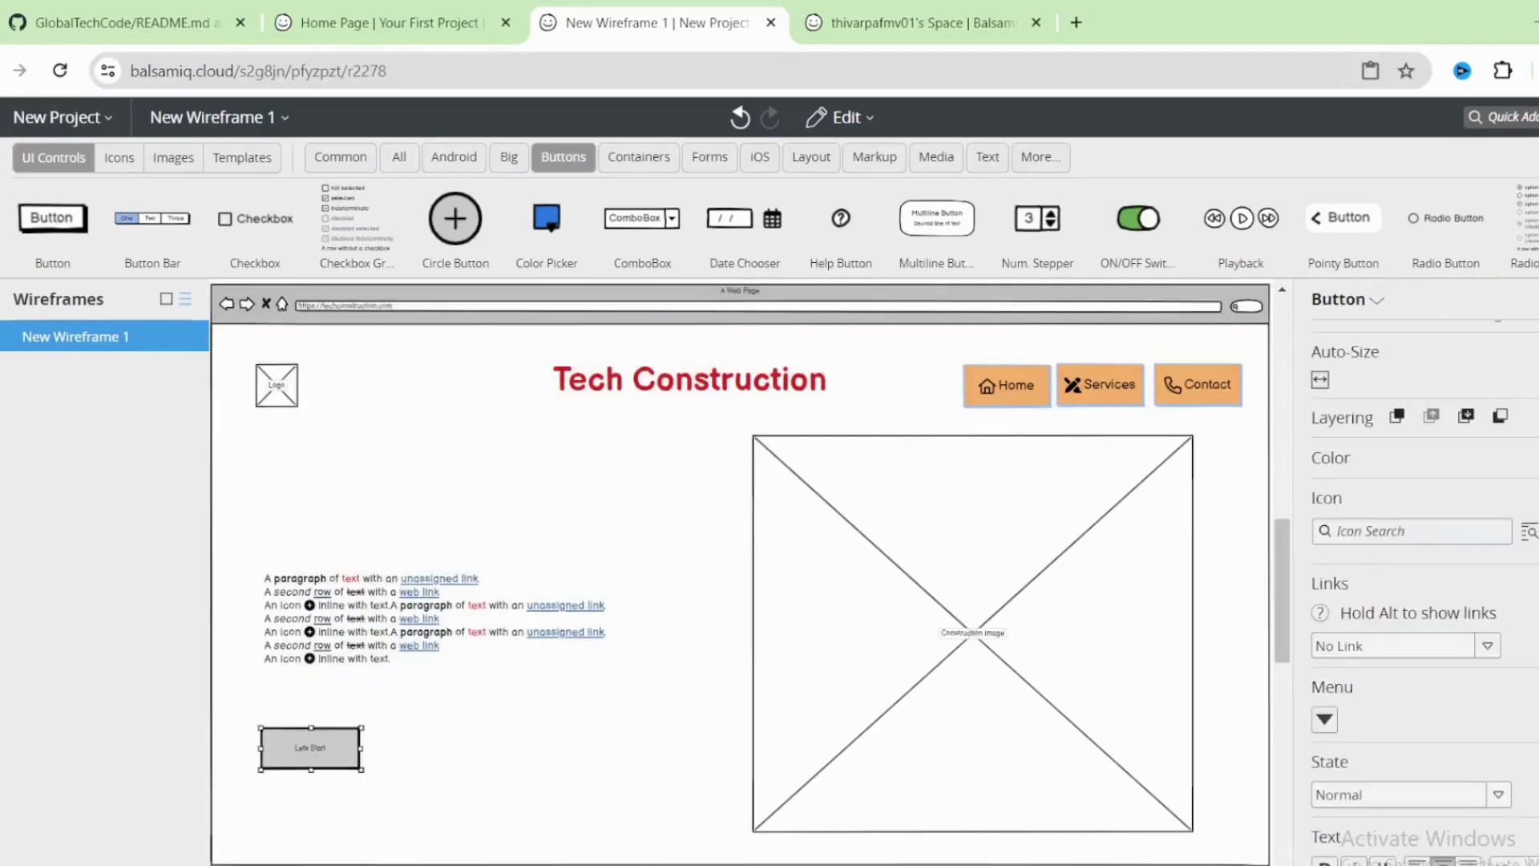
left_click(1496, 795)
left_click(1356, 807)
left_click(1523, 859)
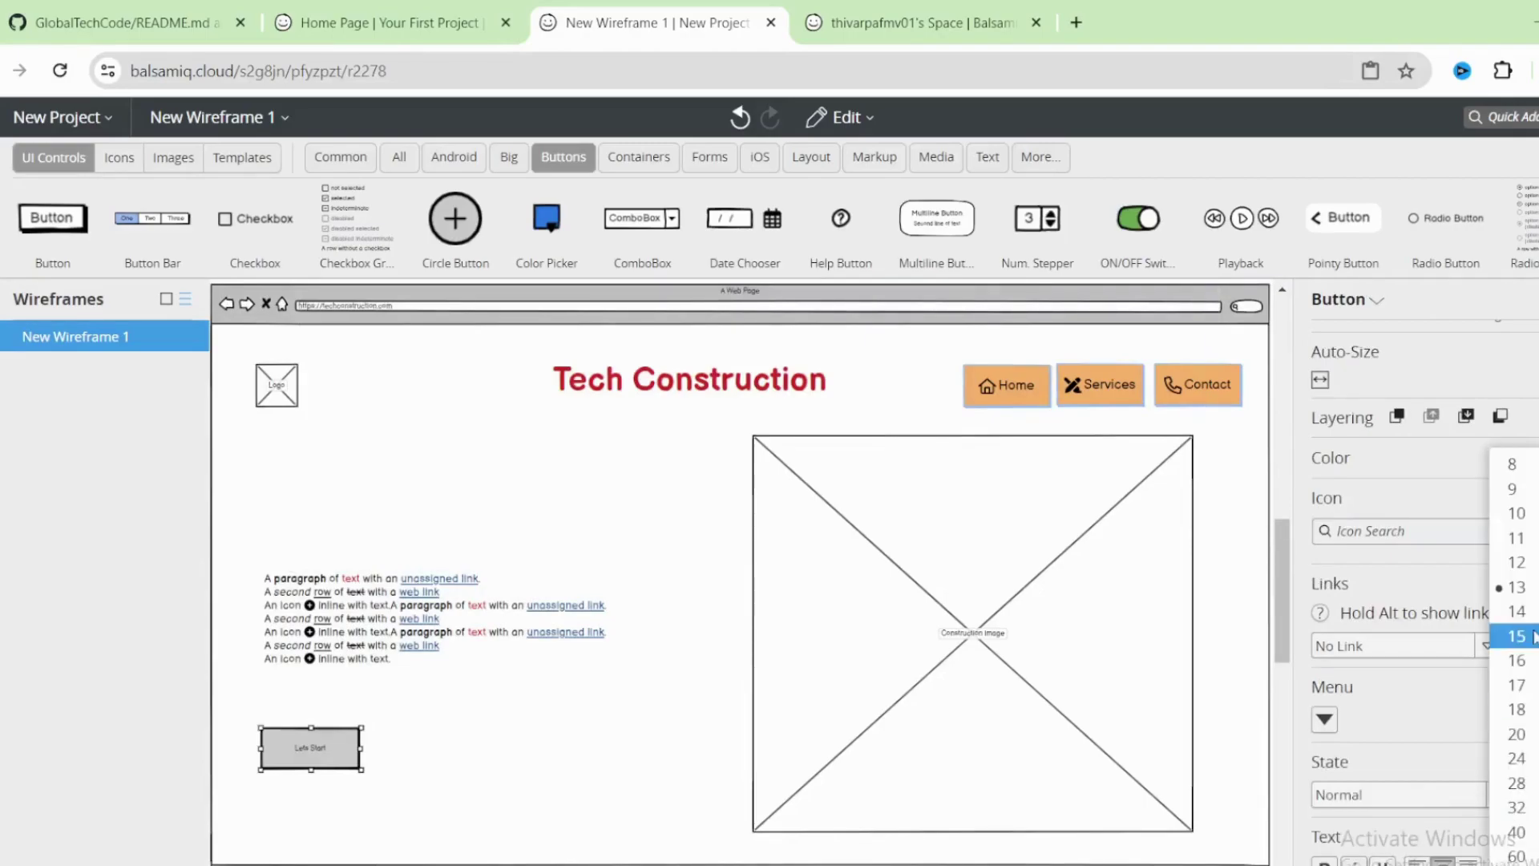
left_click(1531, 660)
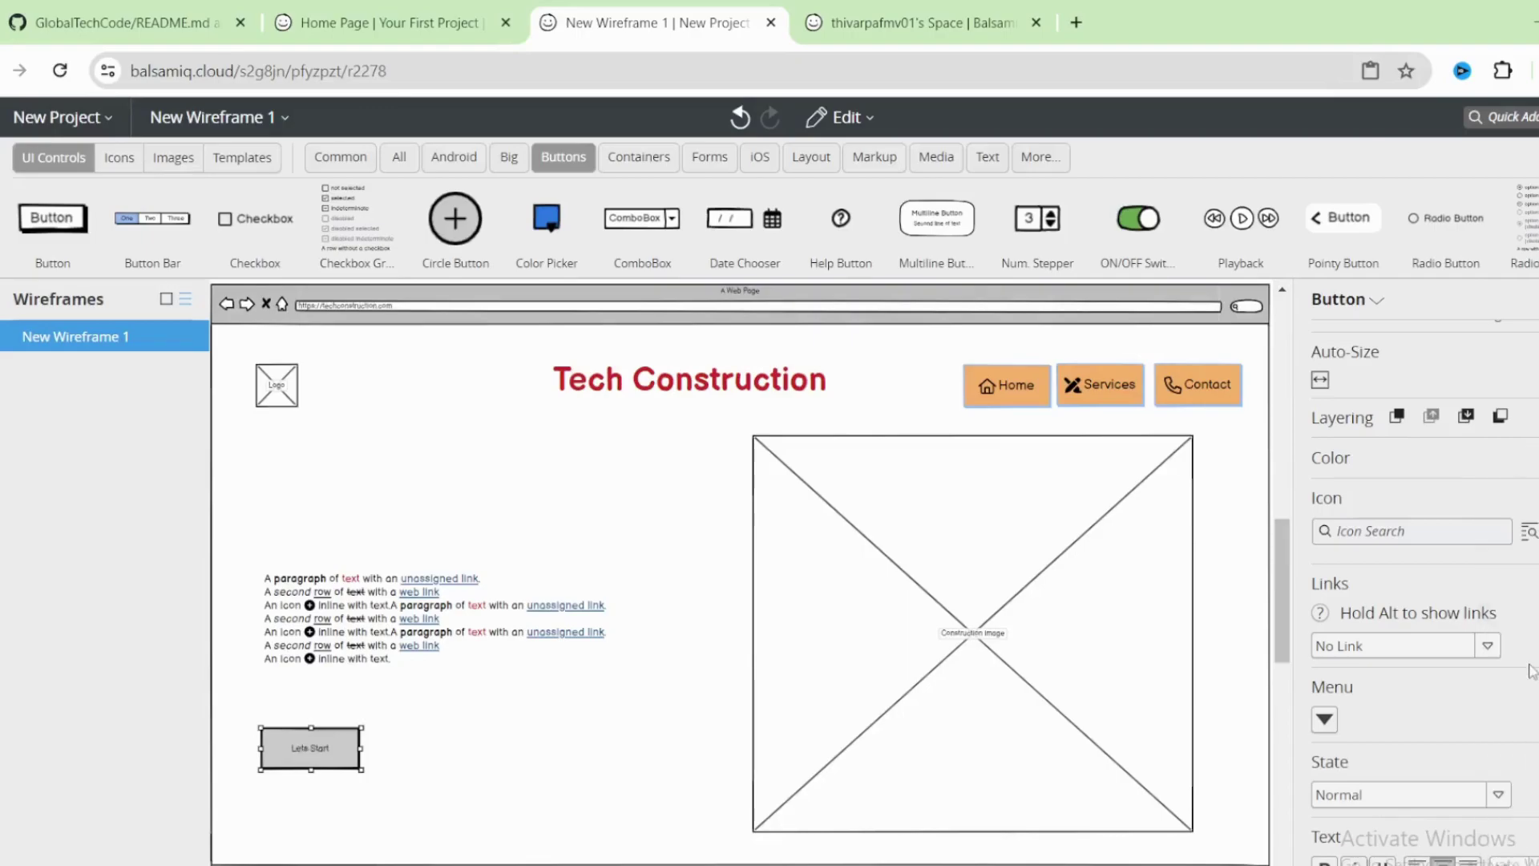
left_click(1523, 859)
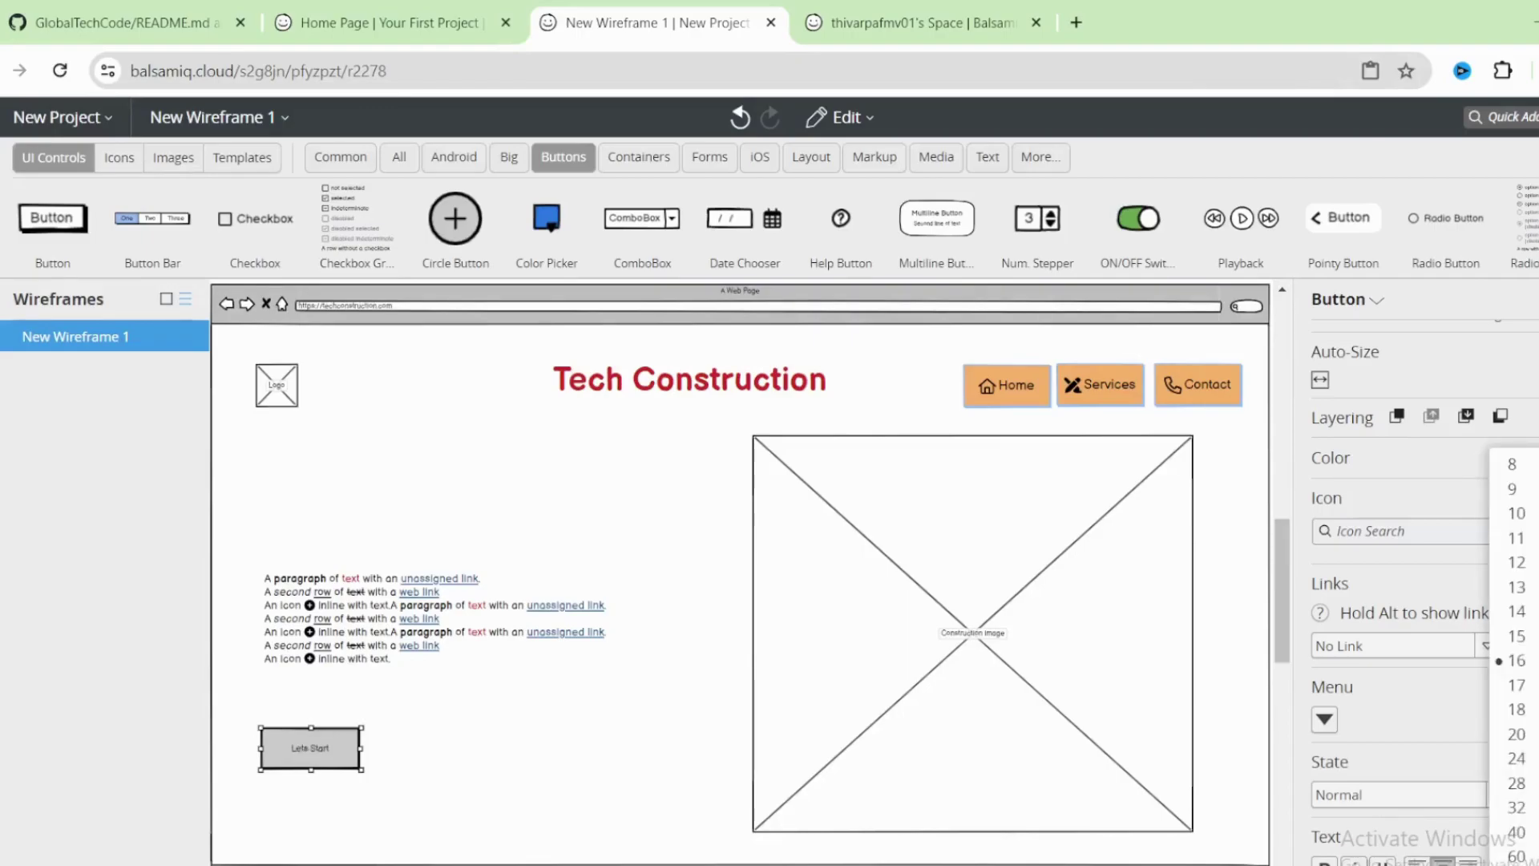
left_click(1516, 733)
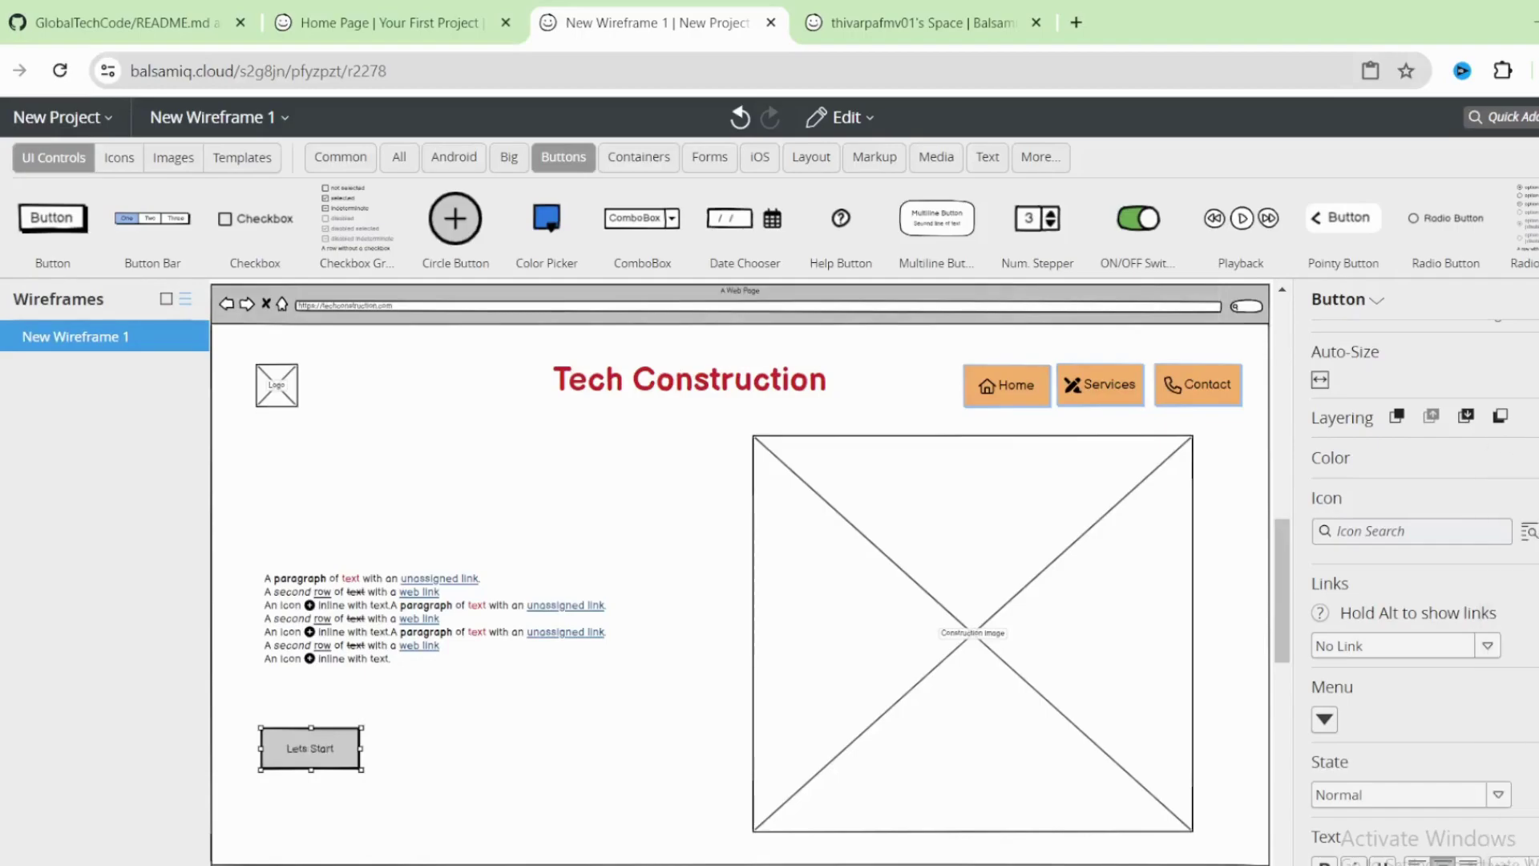
left_click(1533, 859)
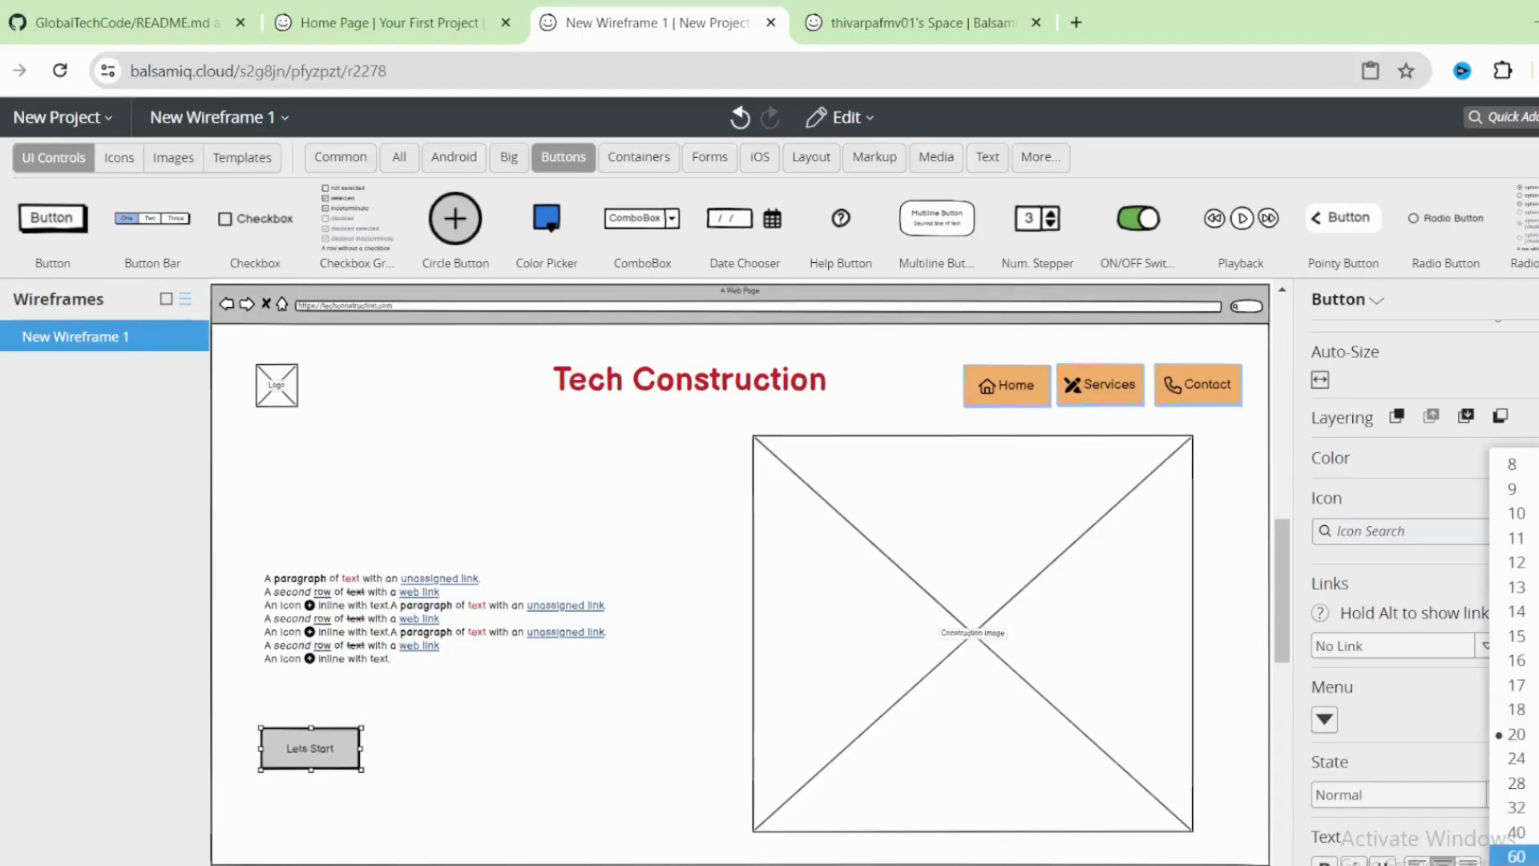
left_click(1523, 804)
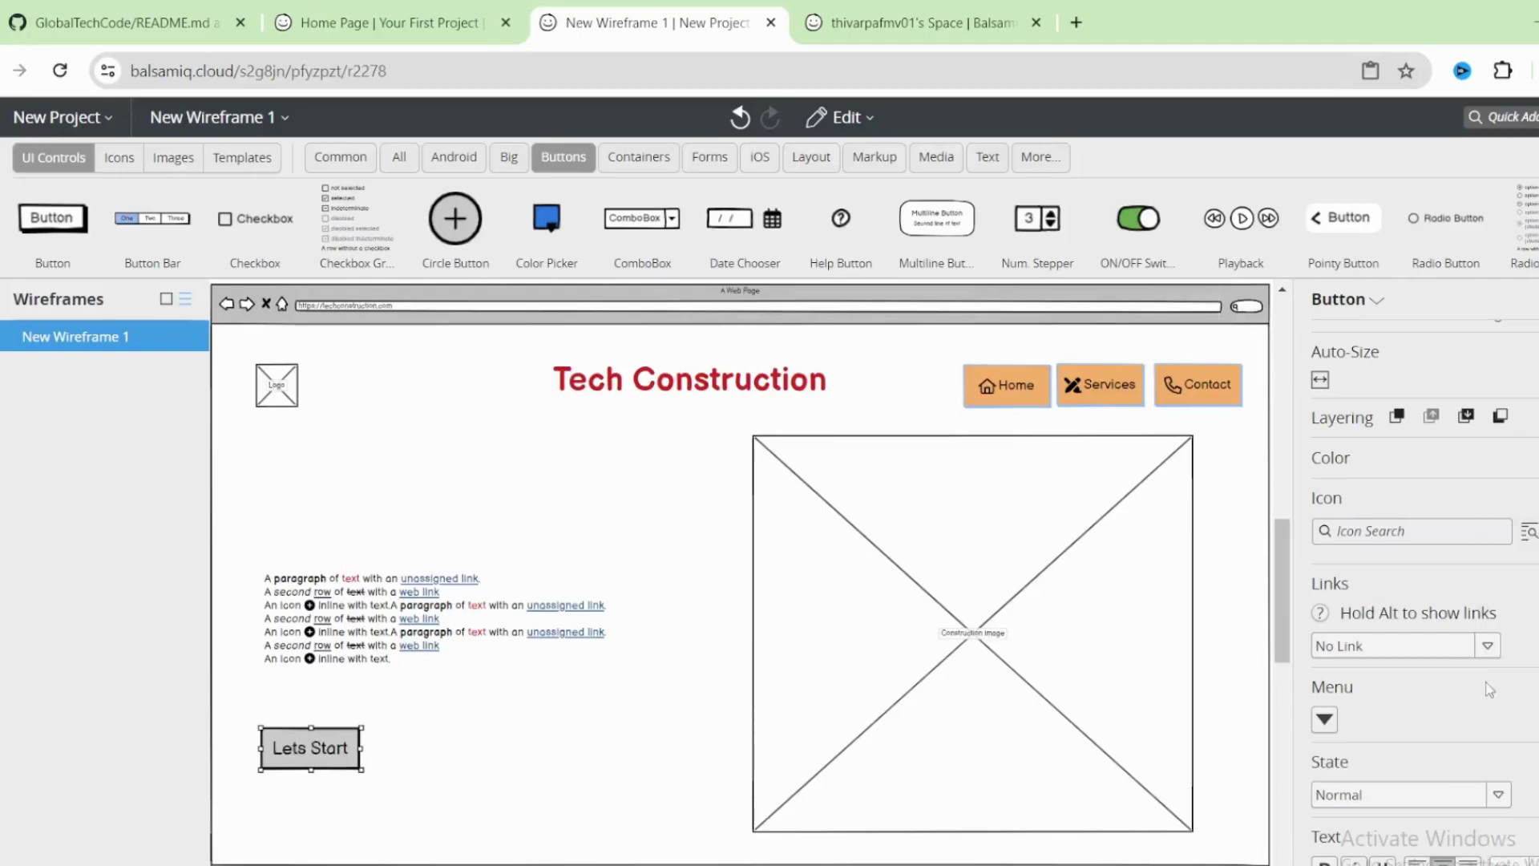
- Fill the Lets Start button with a strong red color and deselect it
left_click(1527, 457)
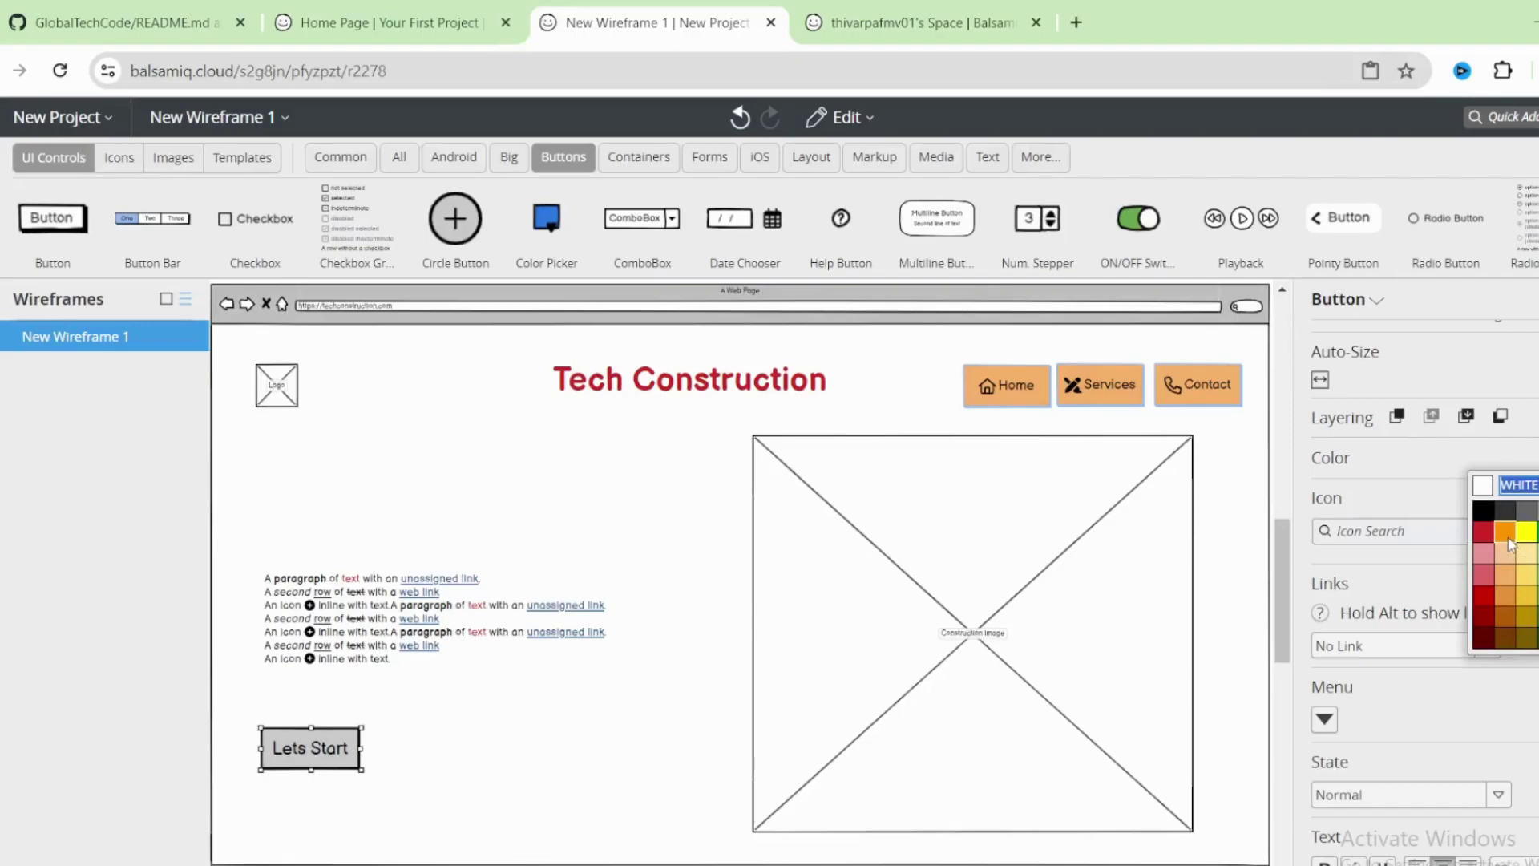
left_click(1487, 603)
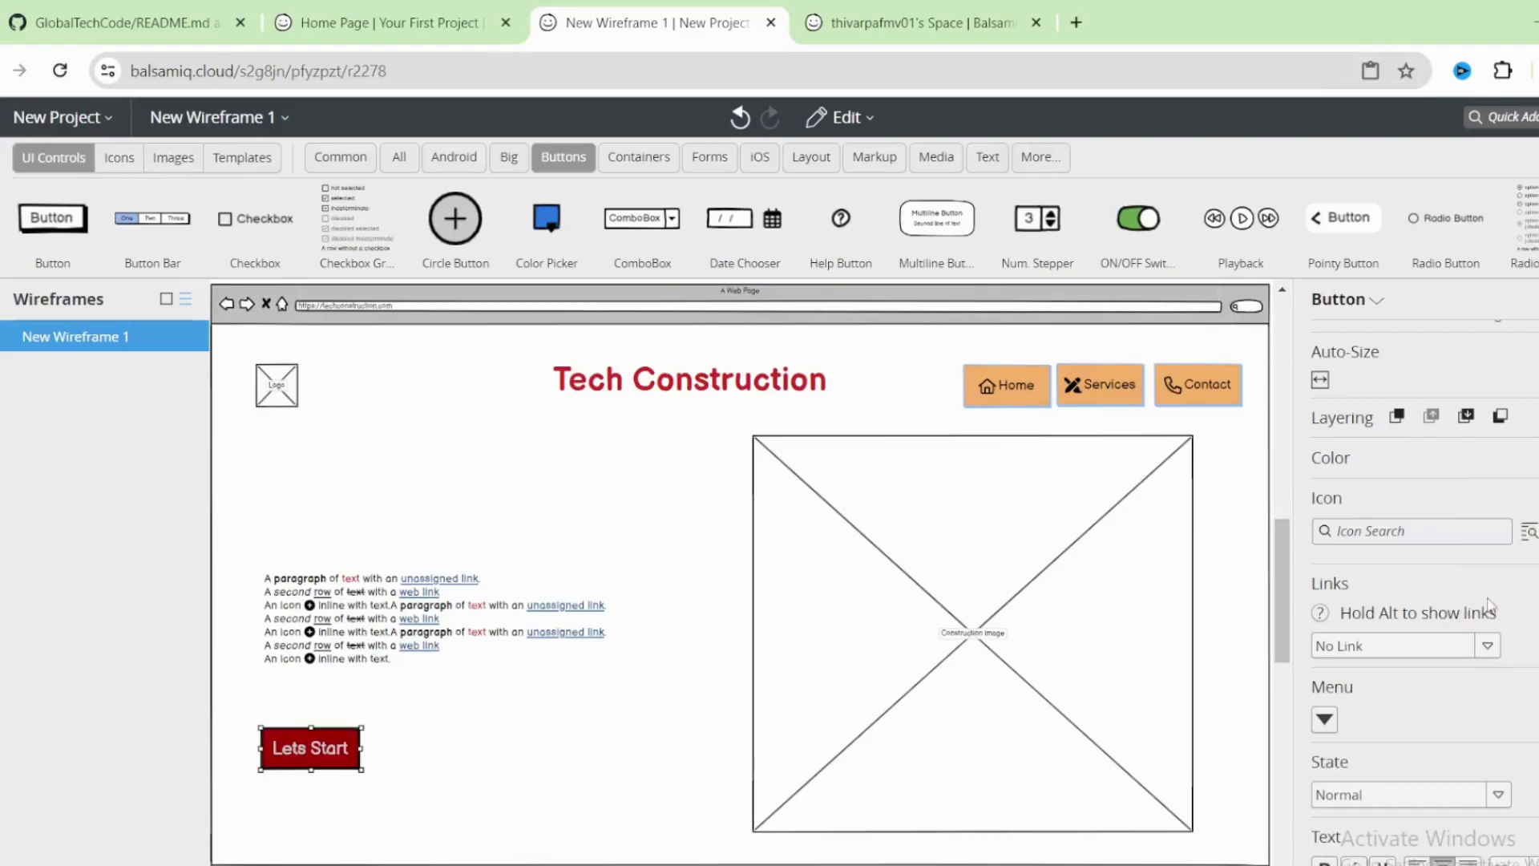
left_click(393, 491)
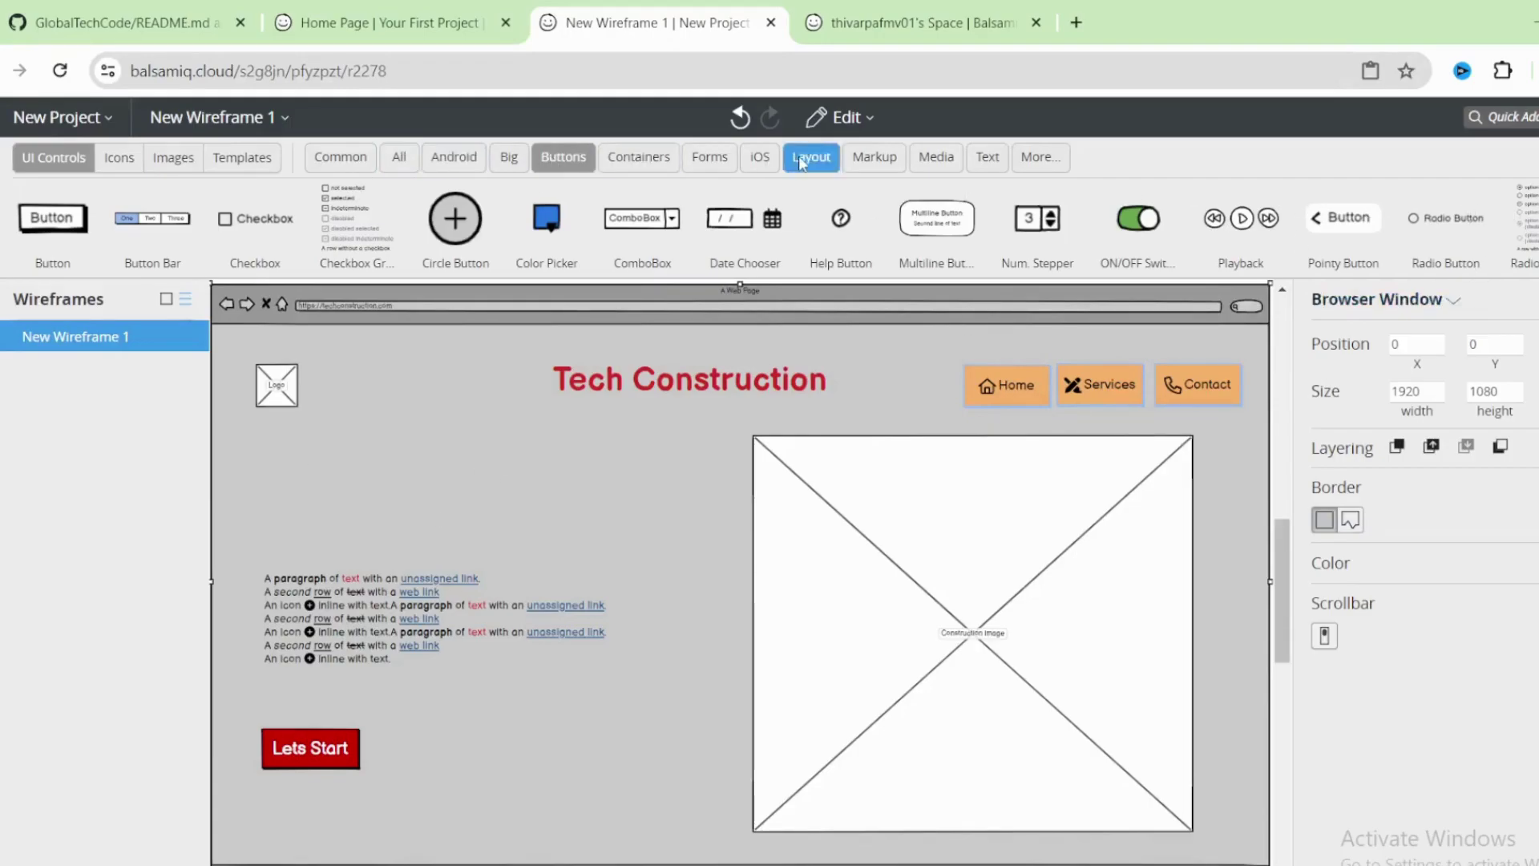
- Place a Text Label above the text paragraph reading "Welcome To Tech Construction"
left_click(987, 157)
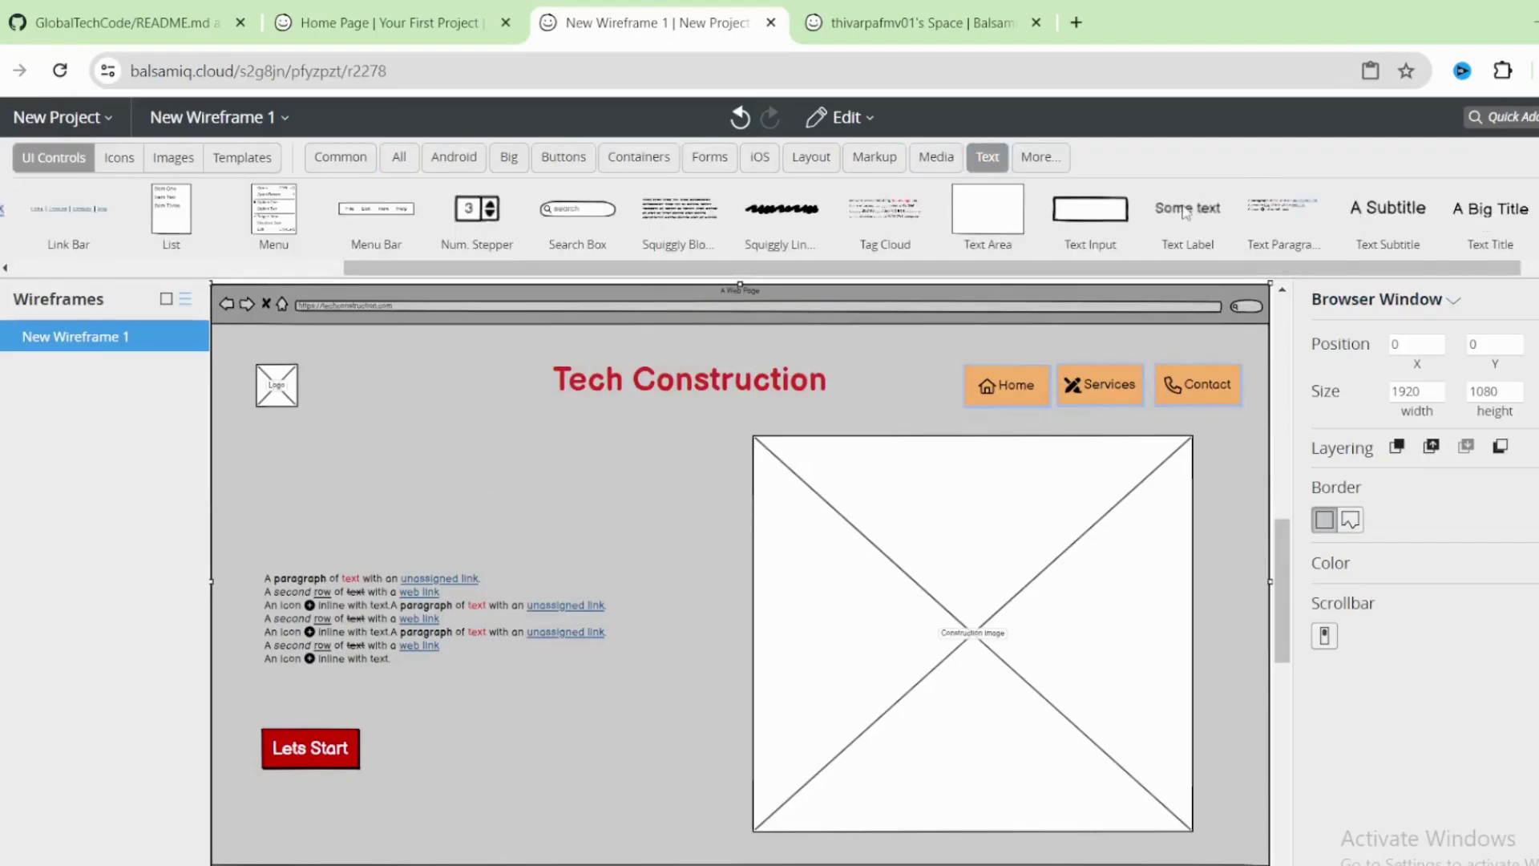
left_click_drag(1185, 210, 286, 485)
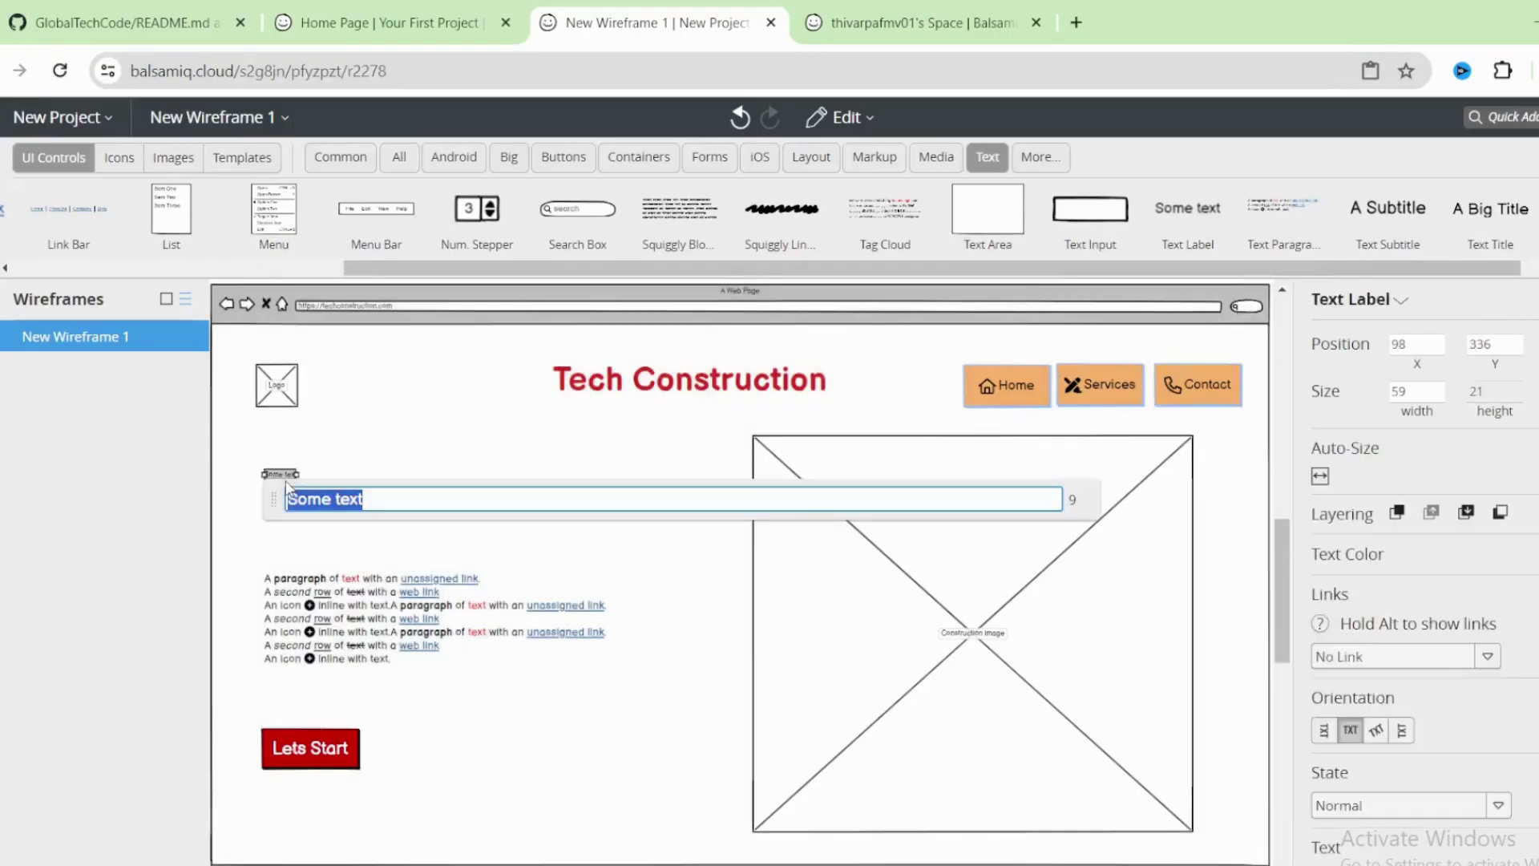
type("Welqcme To ")
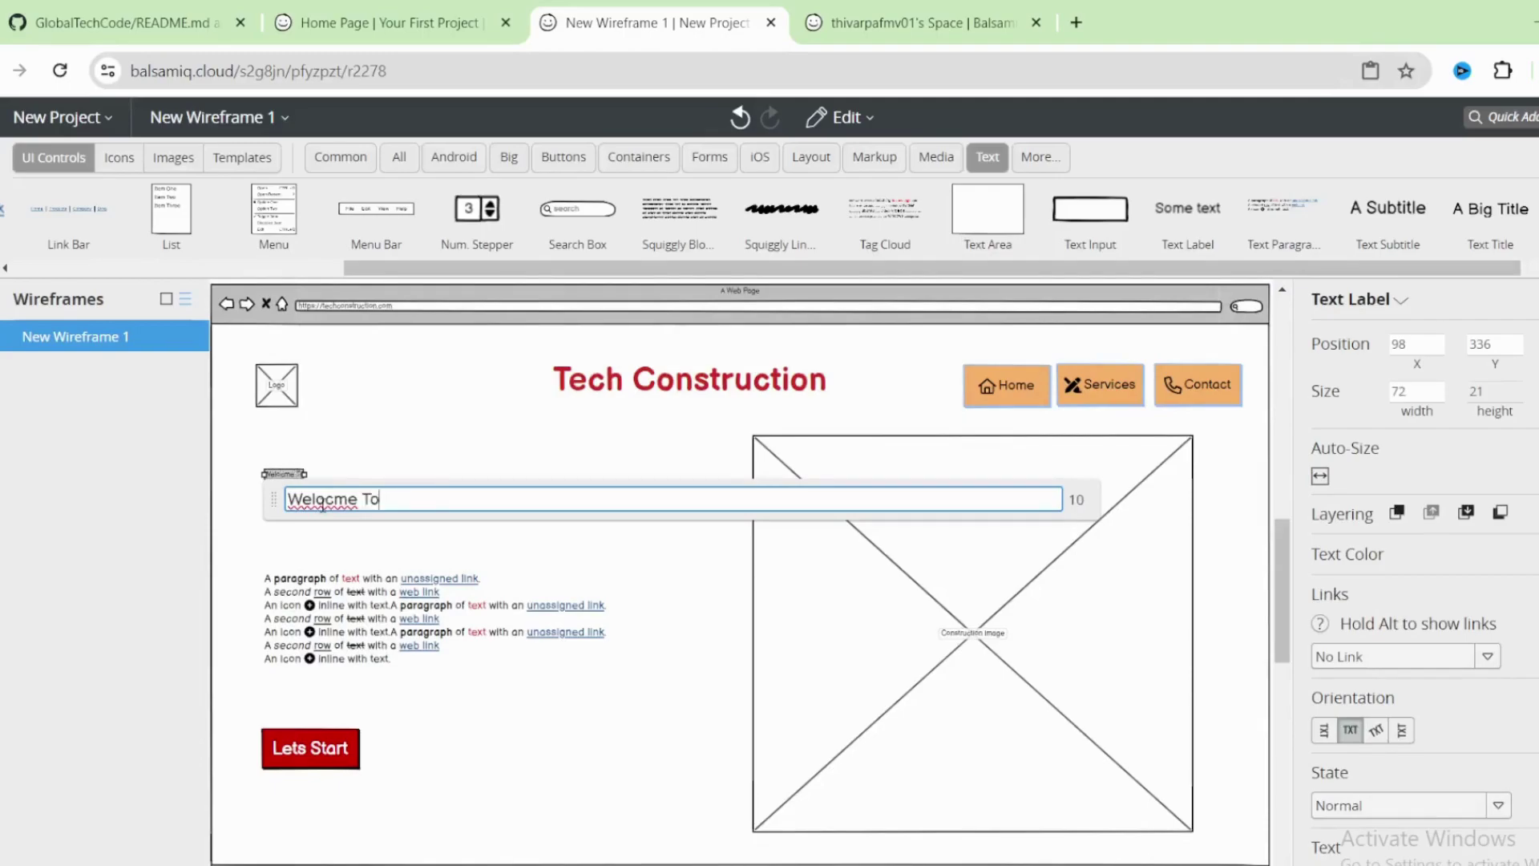
type("tech")
key("ctrl+a")
type("Welcome To Tech Construction")
key("Return")
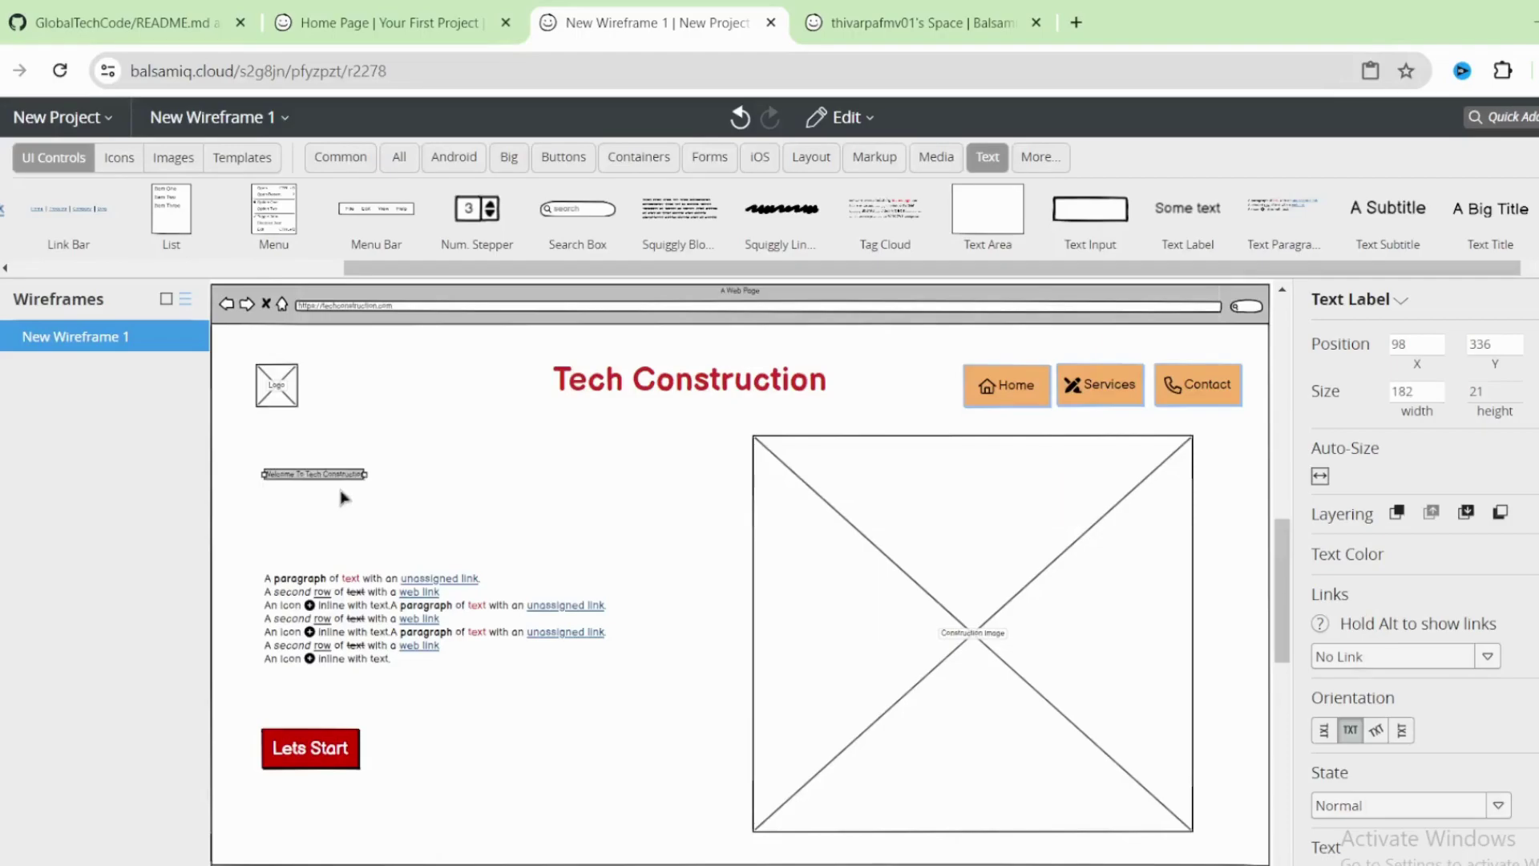
- Increase the welcome label's text size, trying 60 first and settling on 32
scroll(1489, 767, "down", 1)
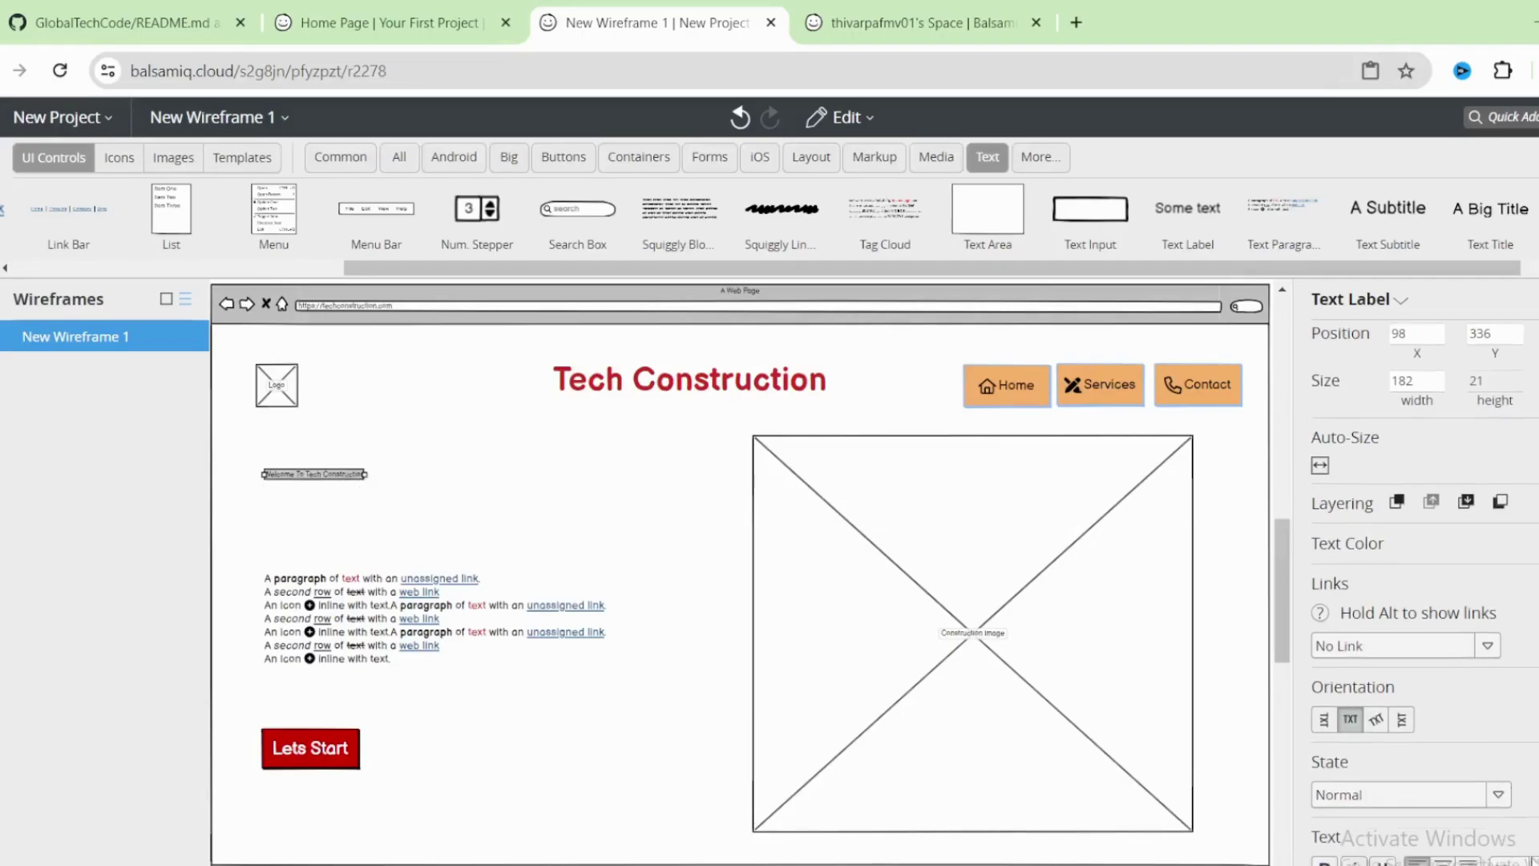
left_click(1510, 837)
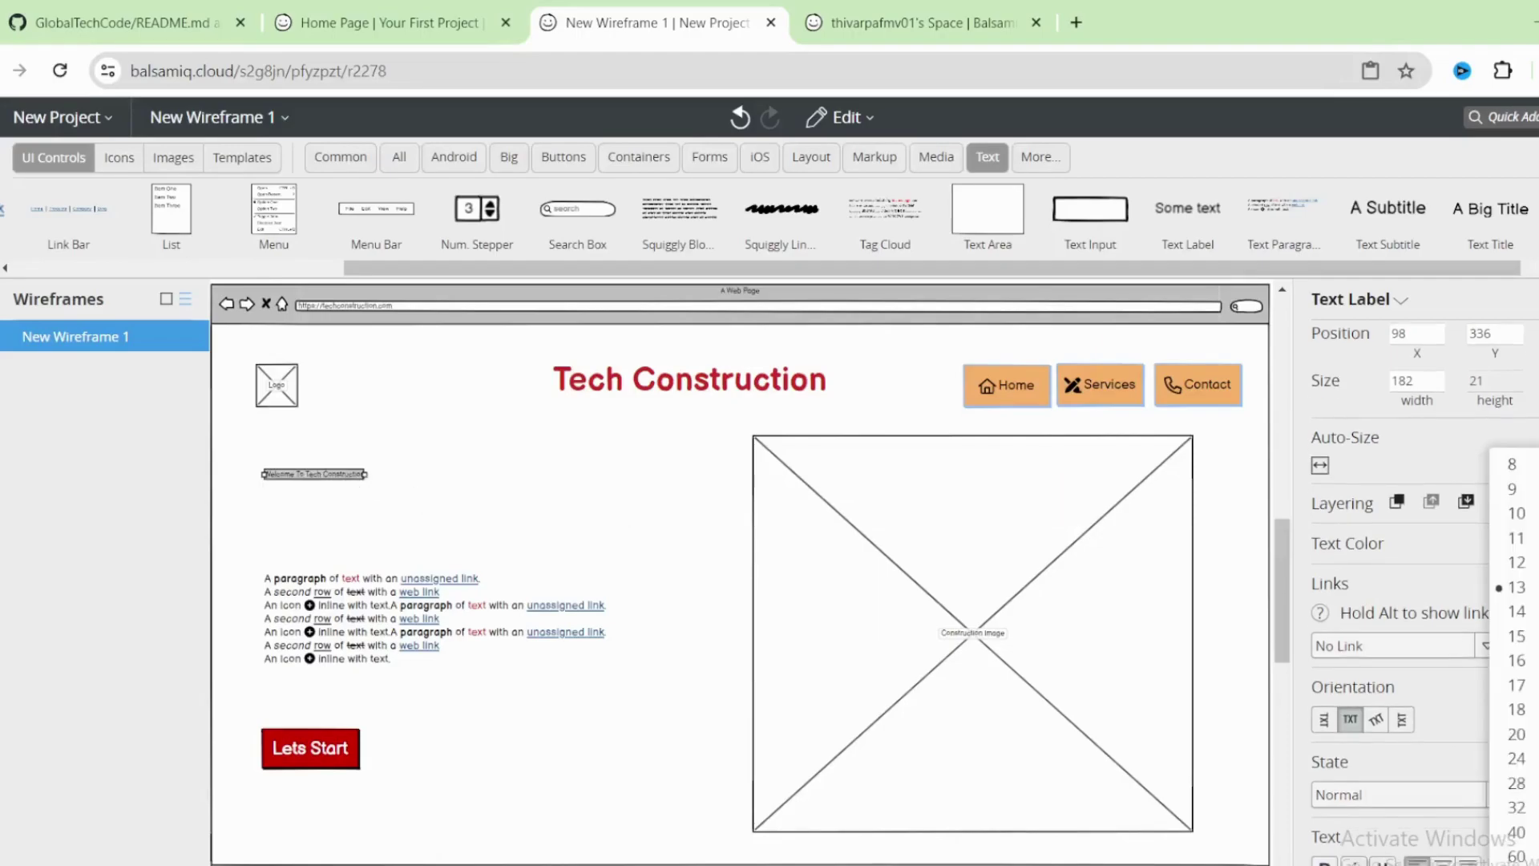
left_click(1516, 856)
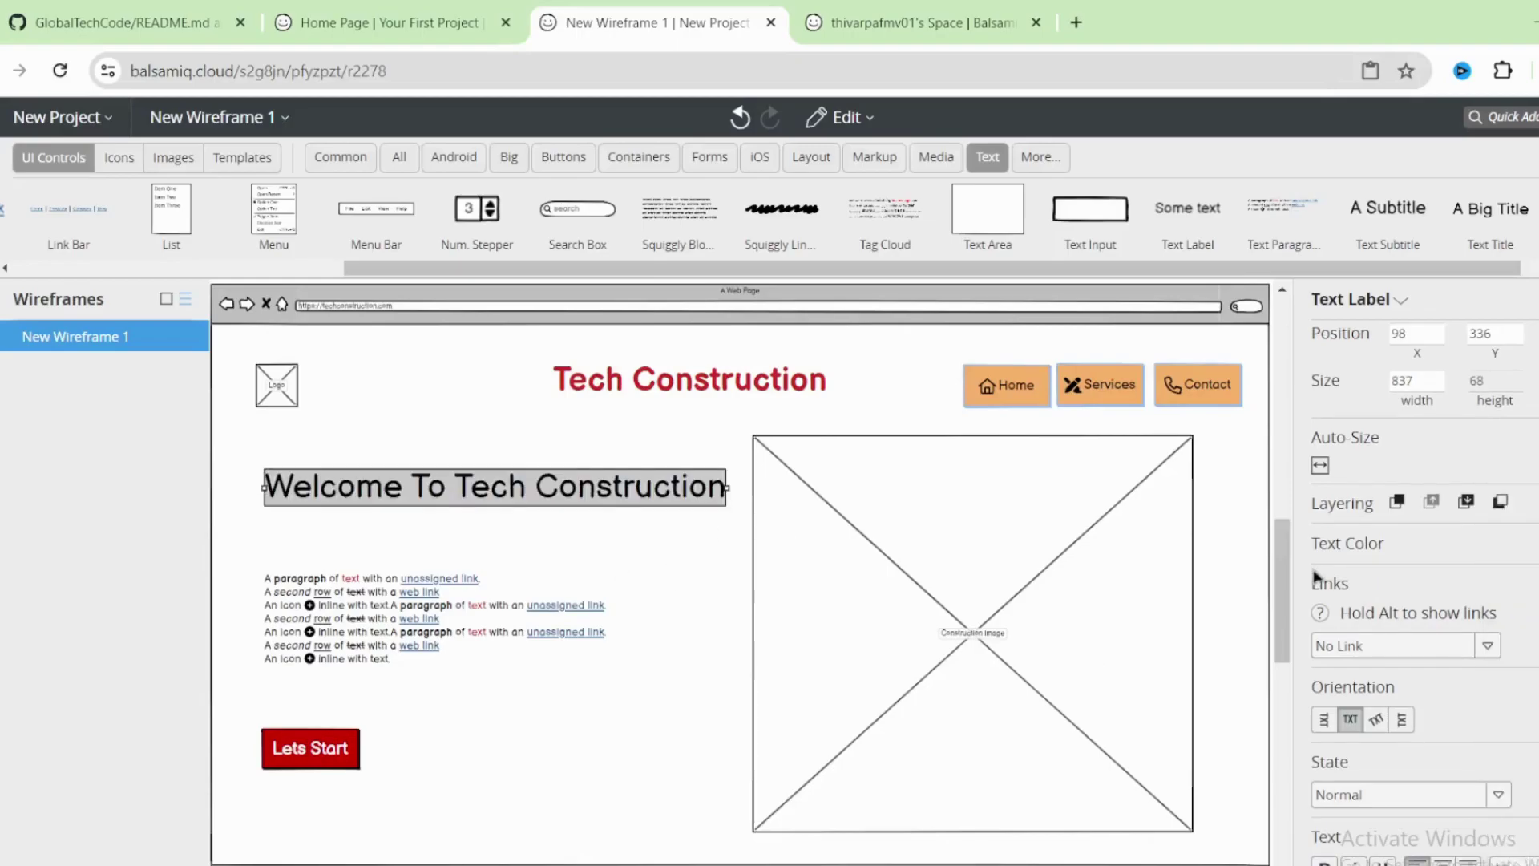
left_click(1509, 836)
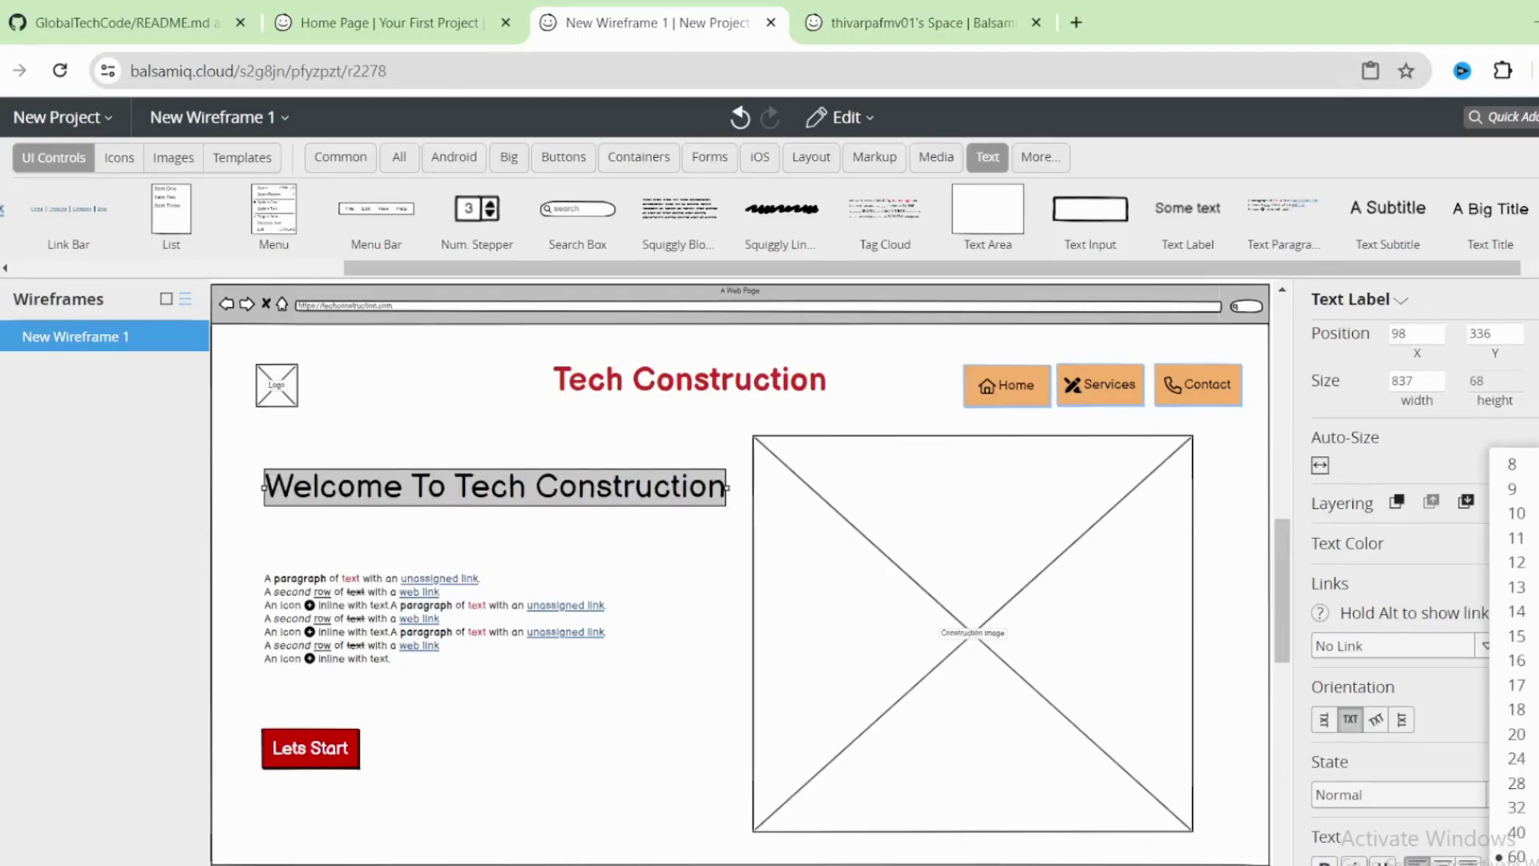
left_click(1523, 814)
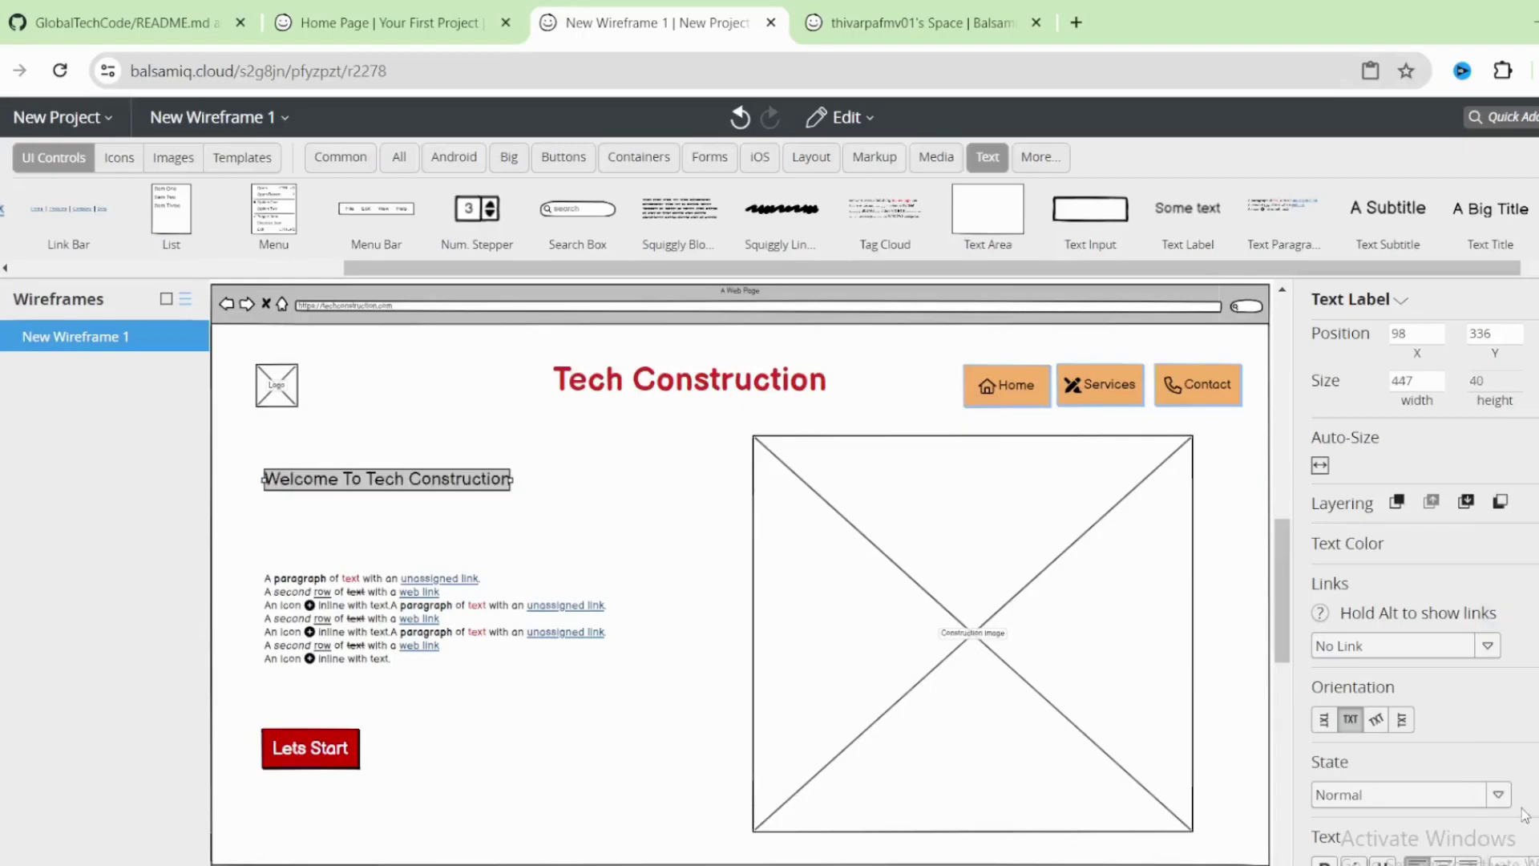
left_click(355, 620)
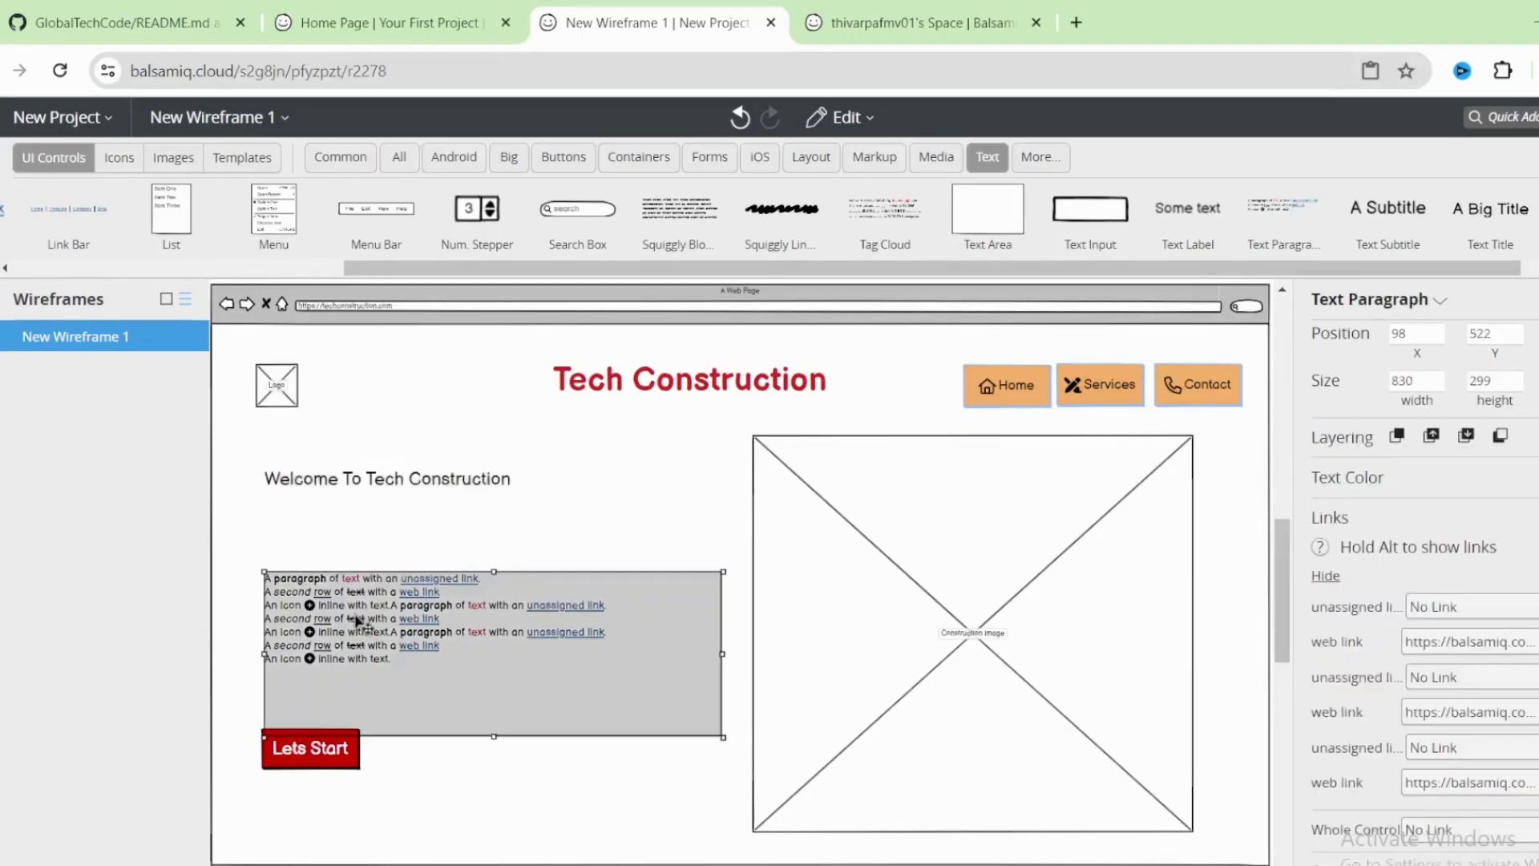
left_click(355, 458)
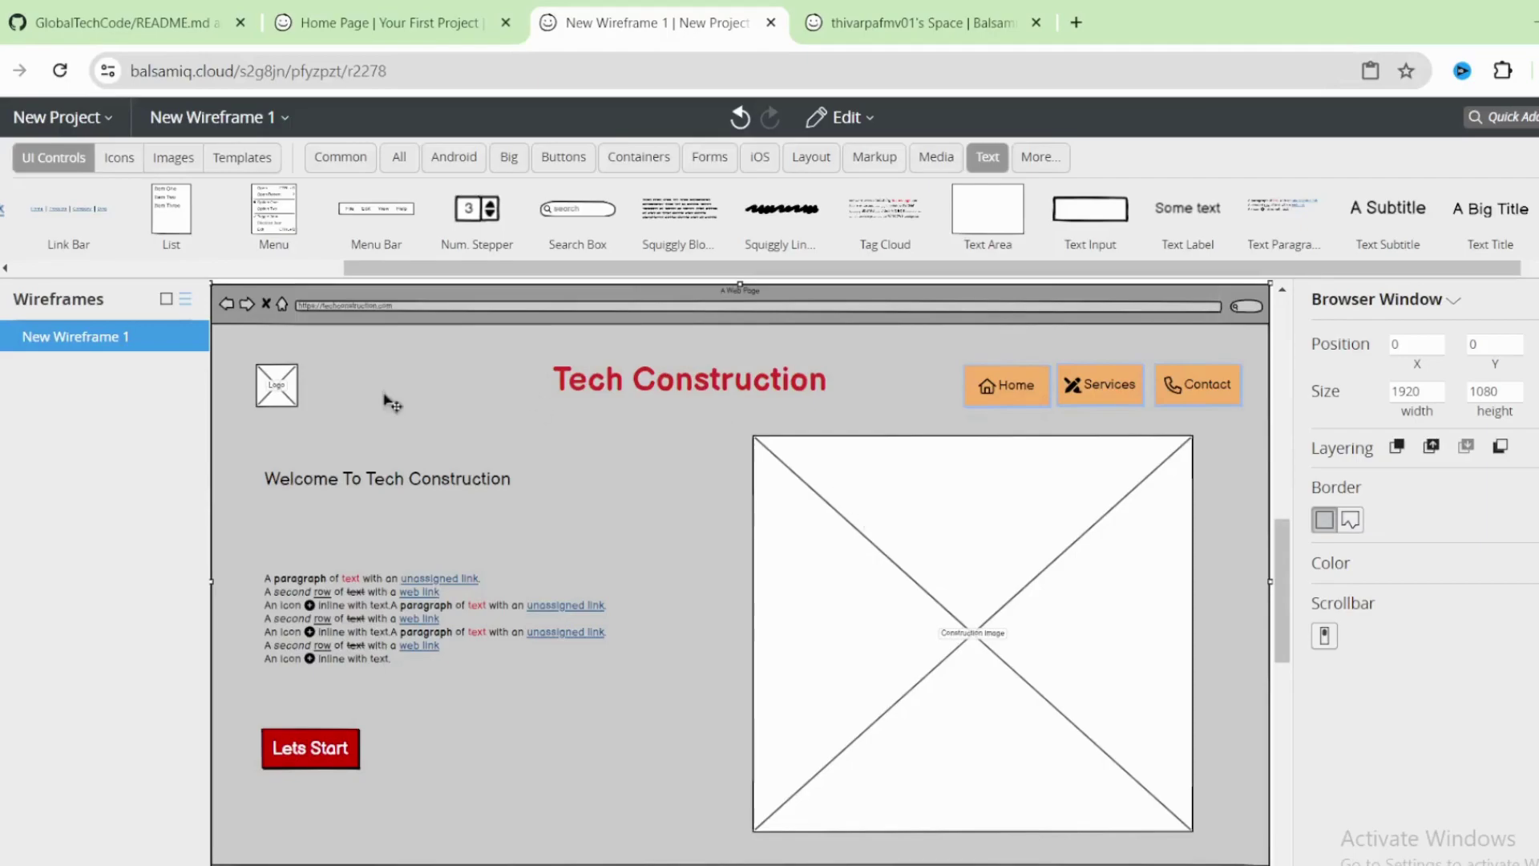
left_click(289, 392)
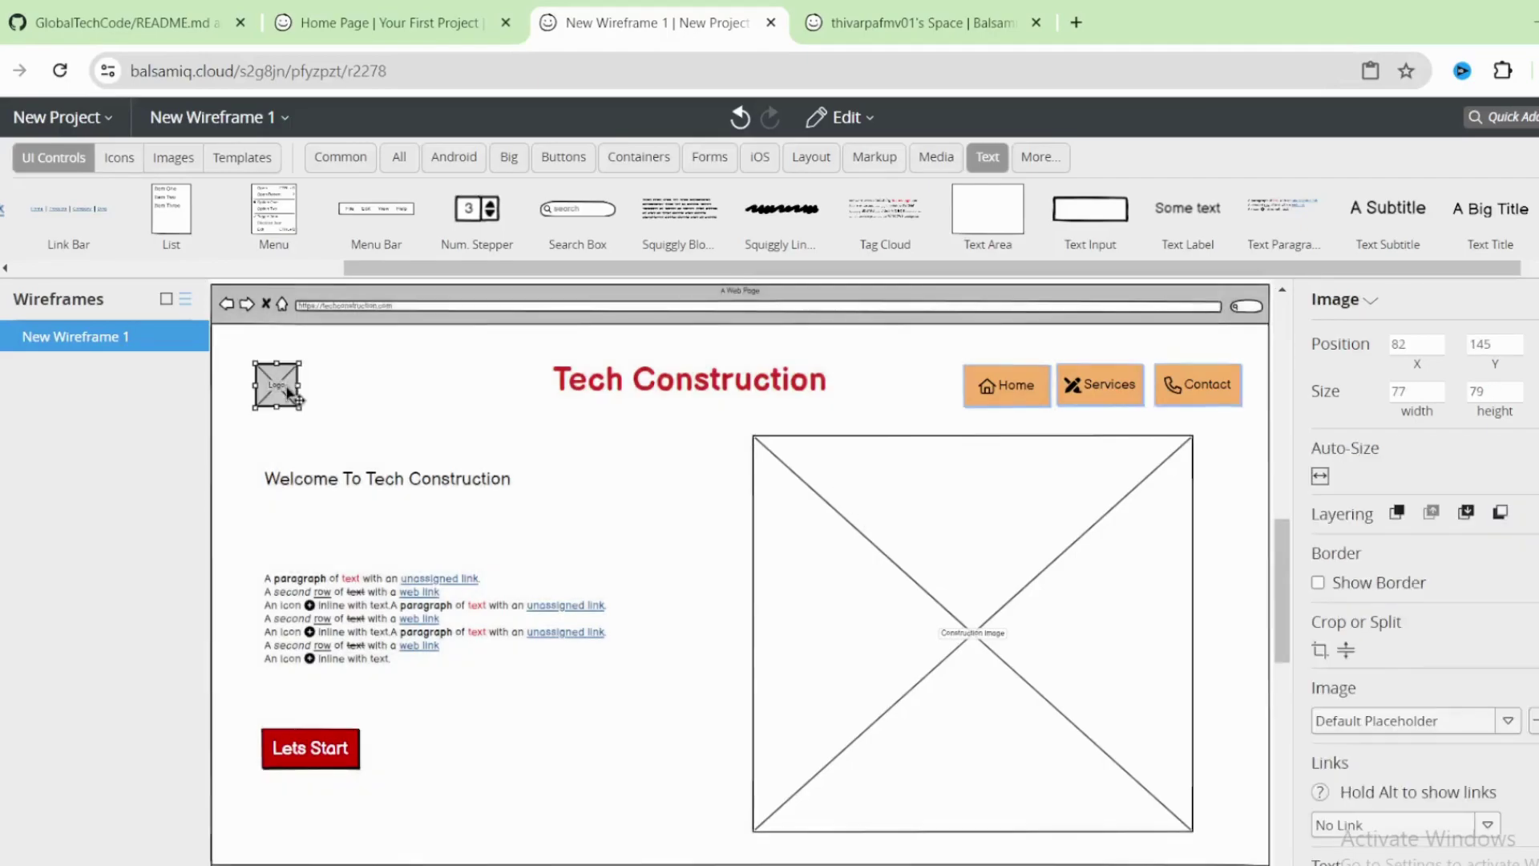
left_click(309, 481)
left_click(310, 615)
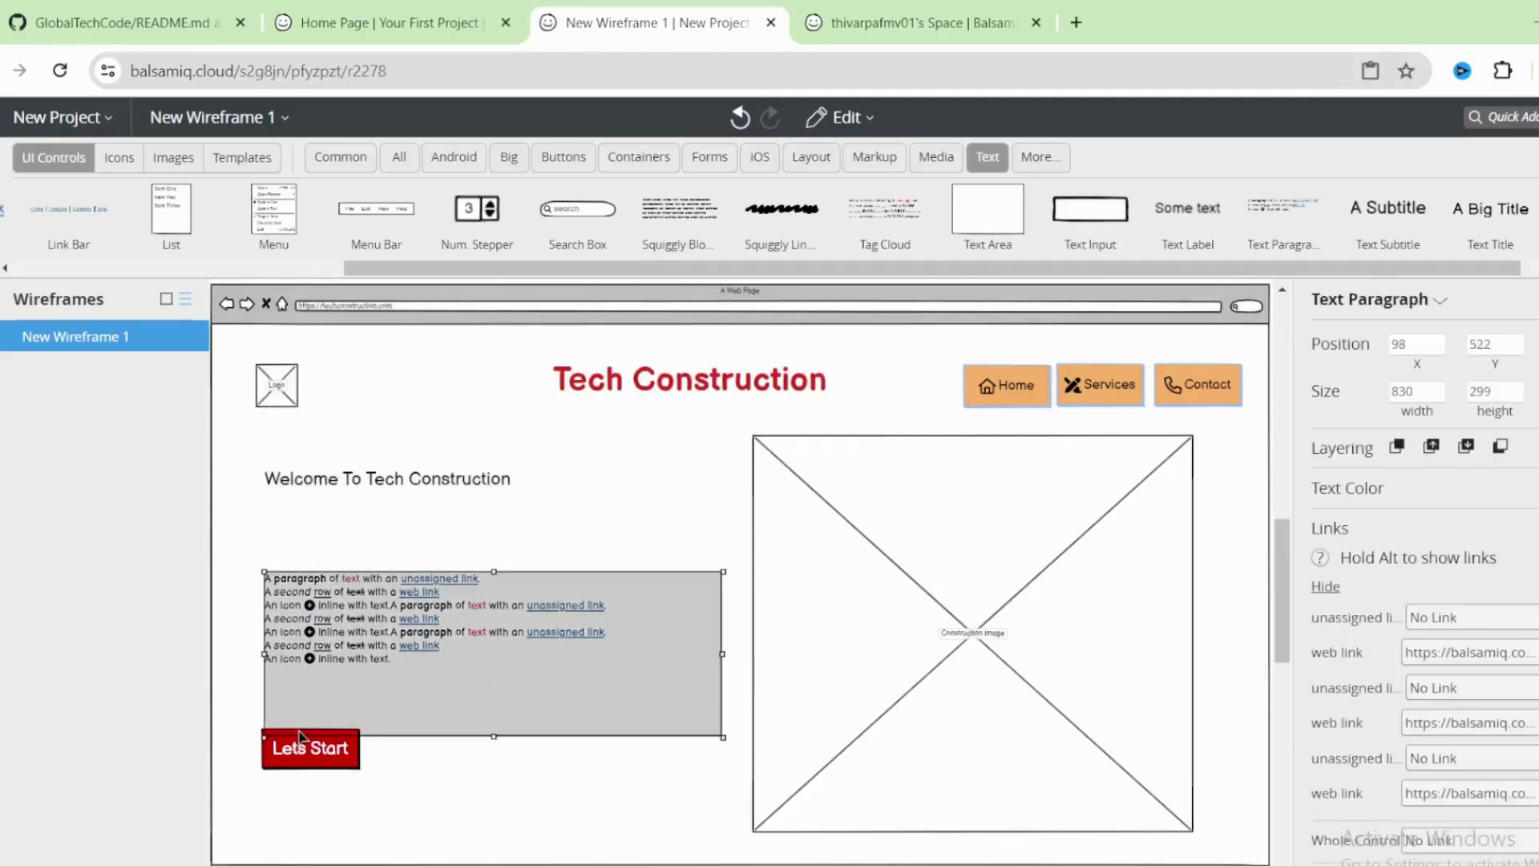
- Select the logo, welcome label, text paragraph and Lets Start button together and align their left edges
left_click(284, 391)
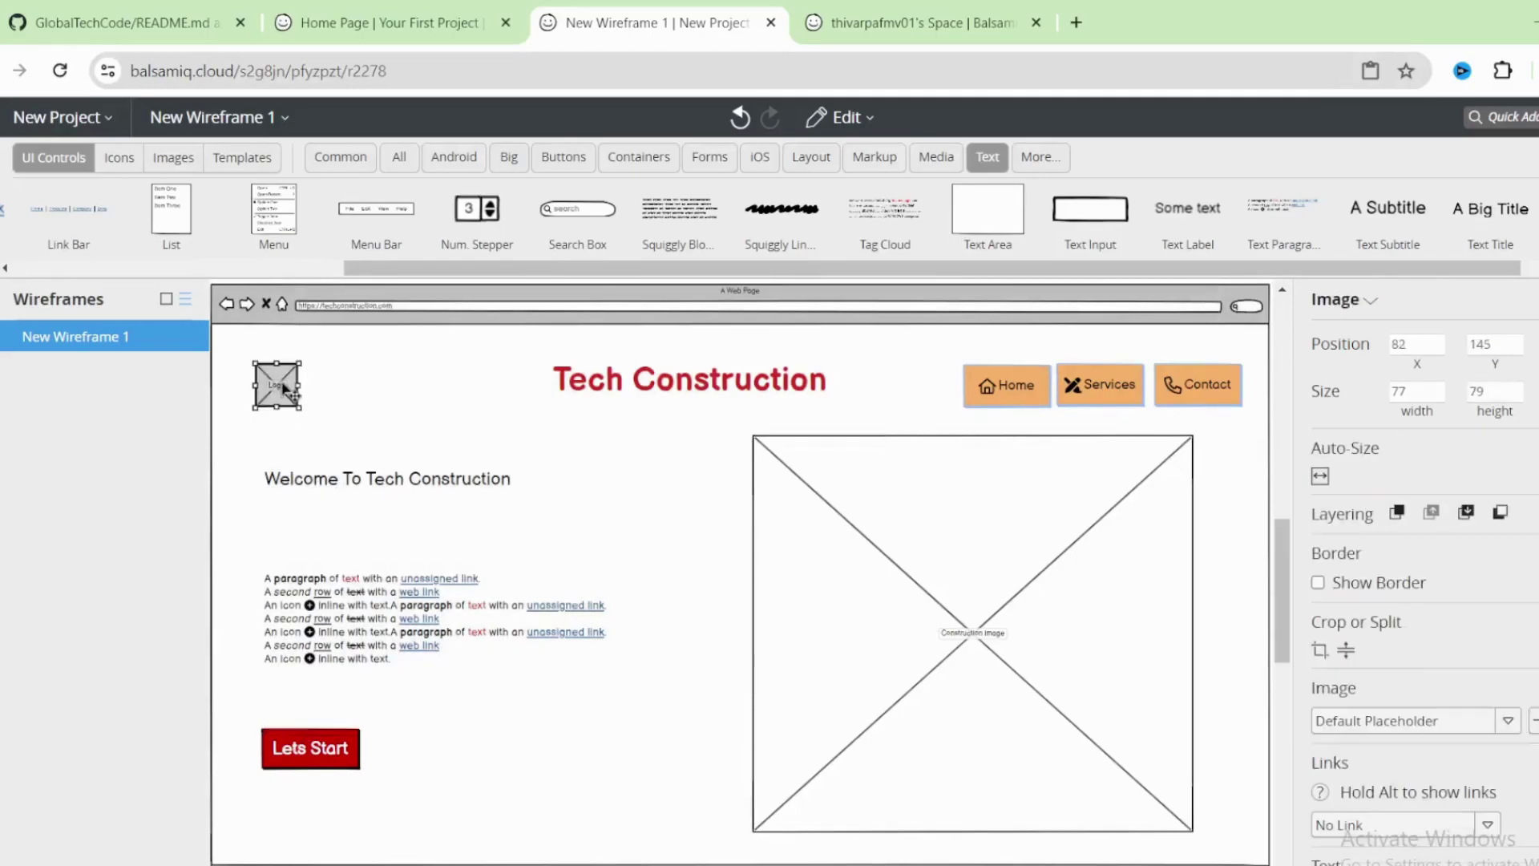
left_click(333, 481, "shift")
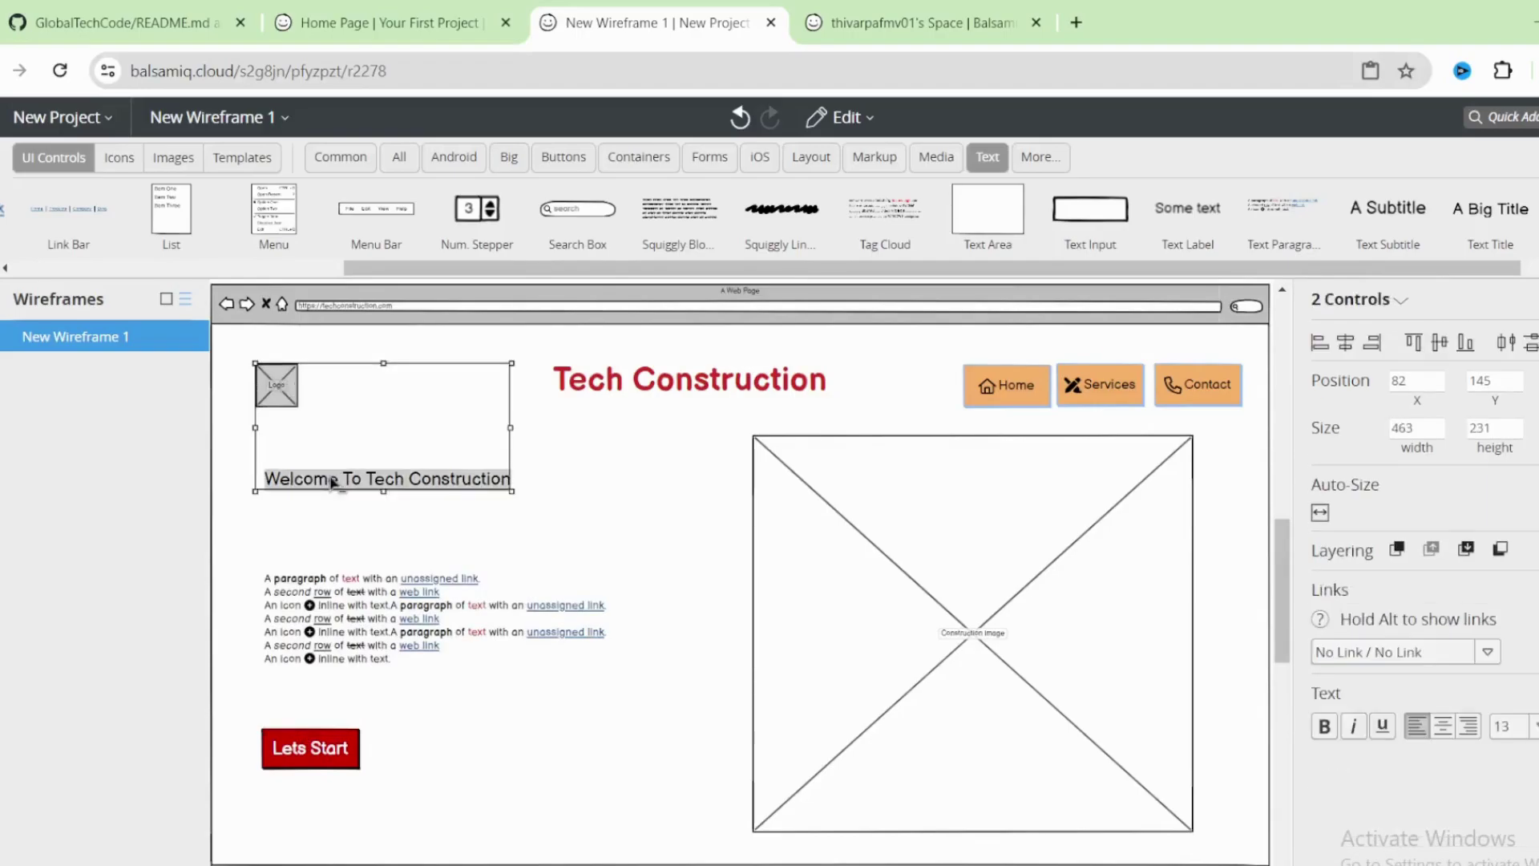
left_click(333, 627, "shift")
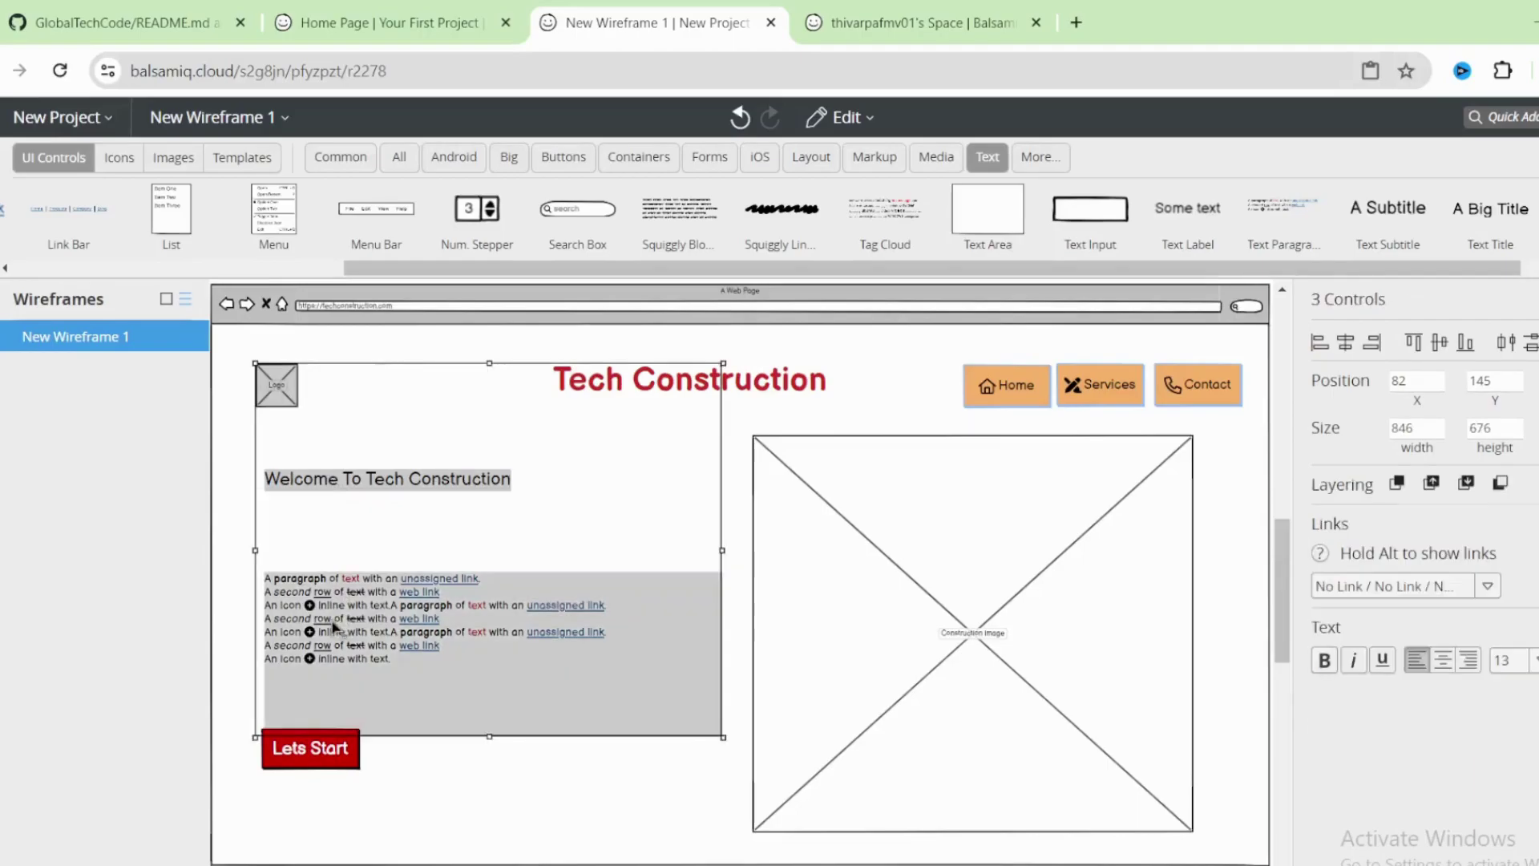
left_click(313, 762, "shift")
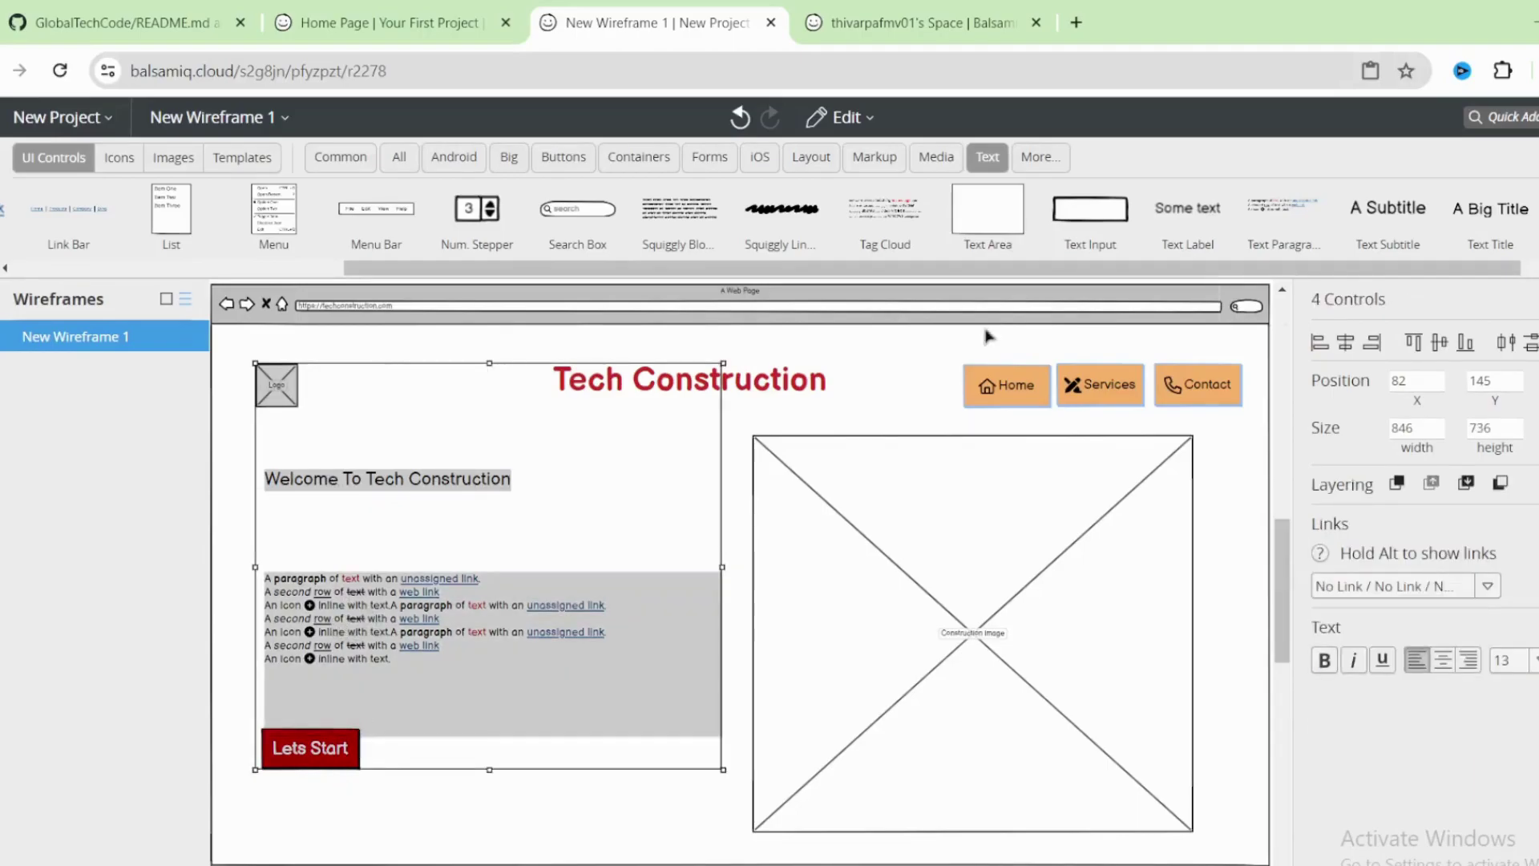
left_click(1319, 344)
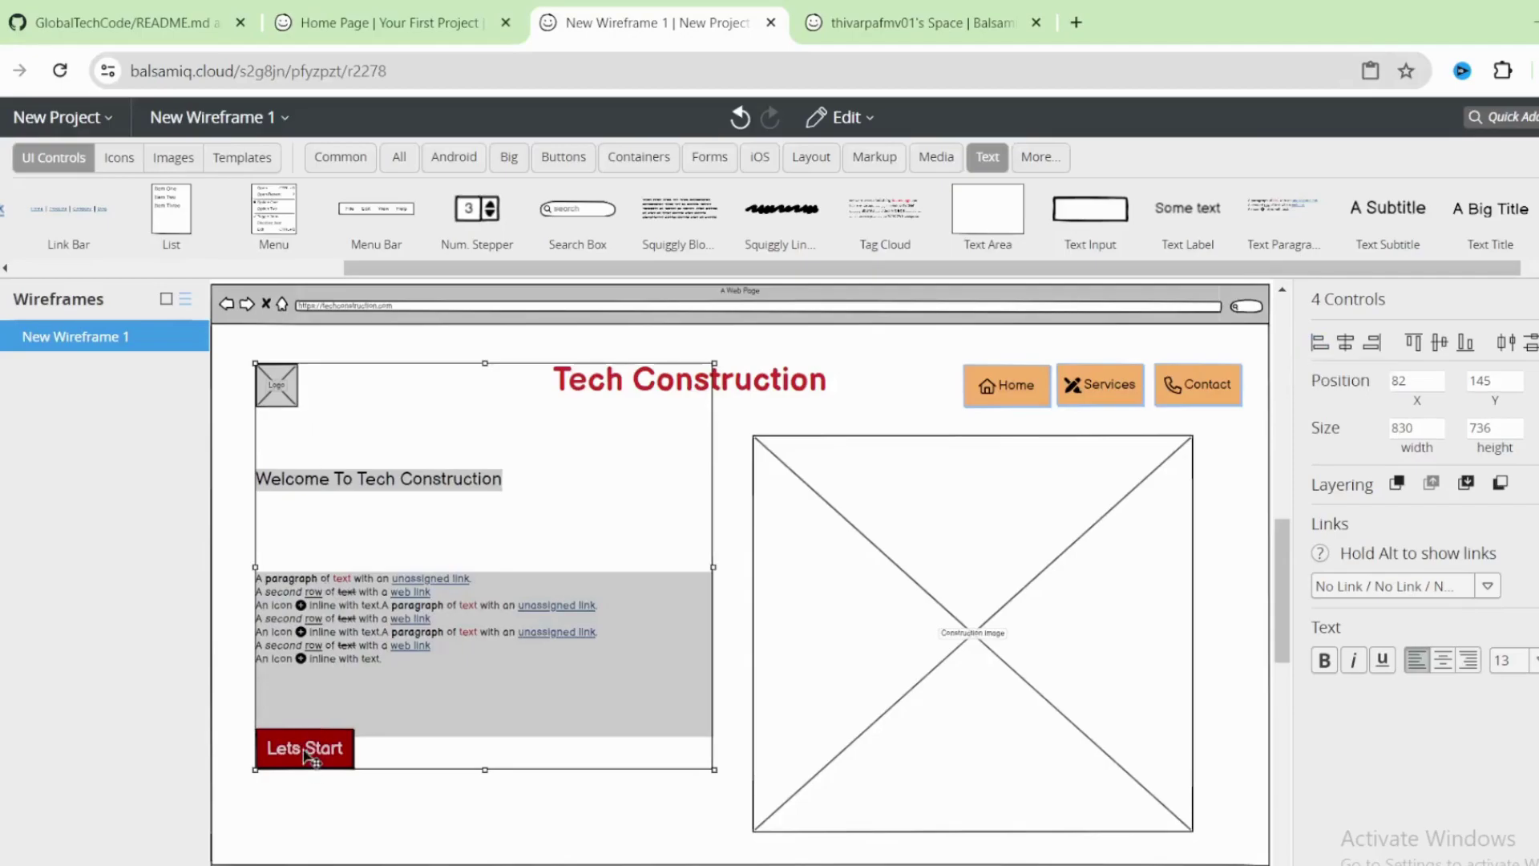
- Align the right edge of the construction image with the right edge of the Contact button, then deselect both
left_click(938, 617)
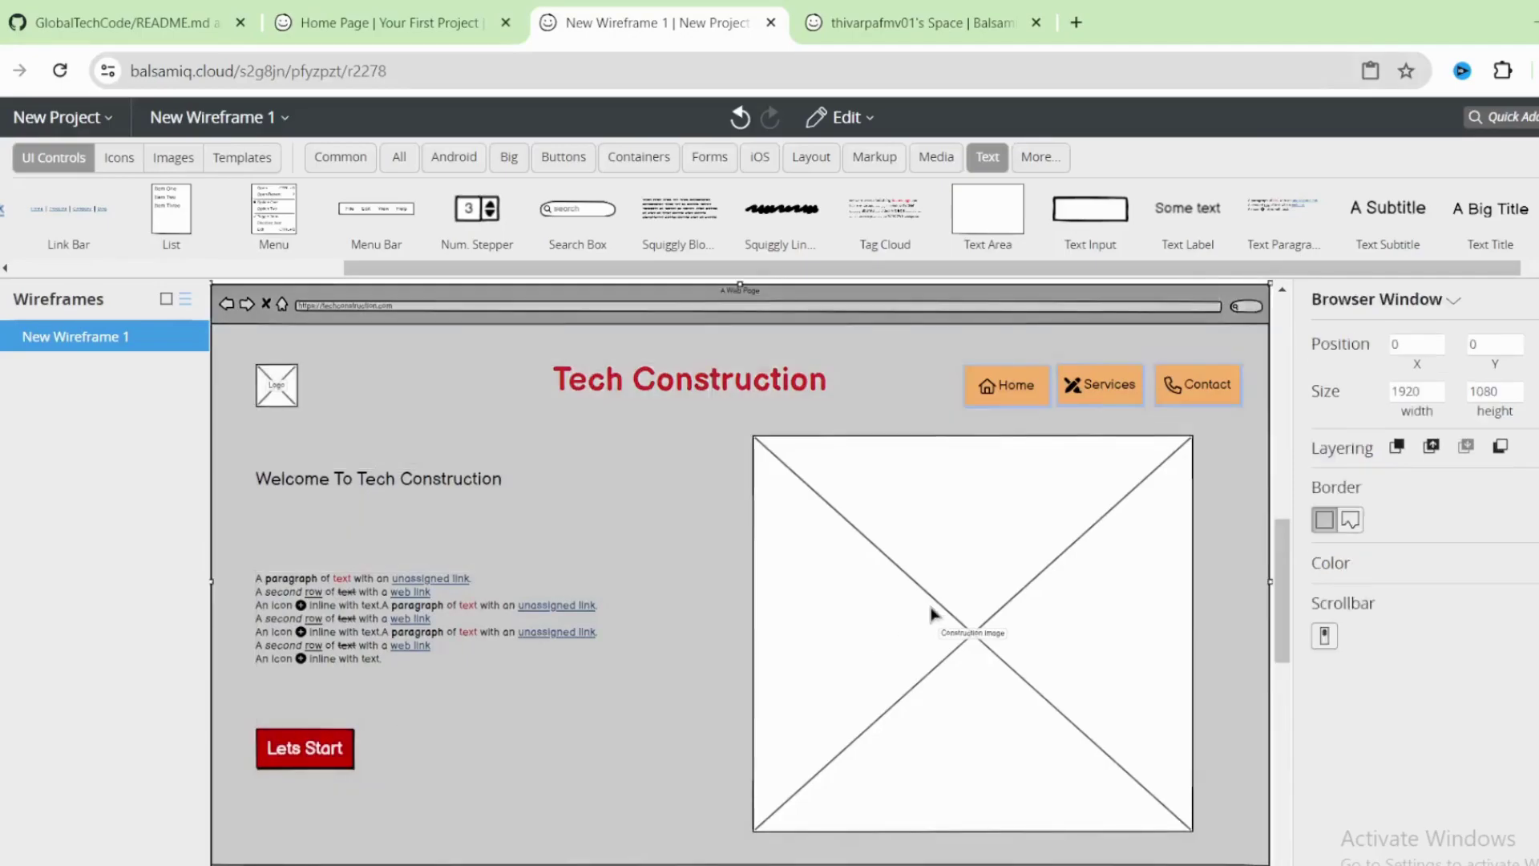
left_click(922, 612)
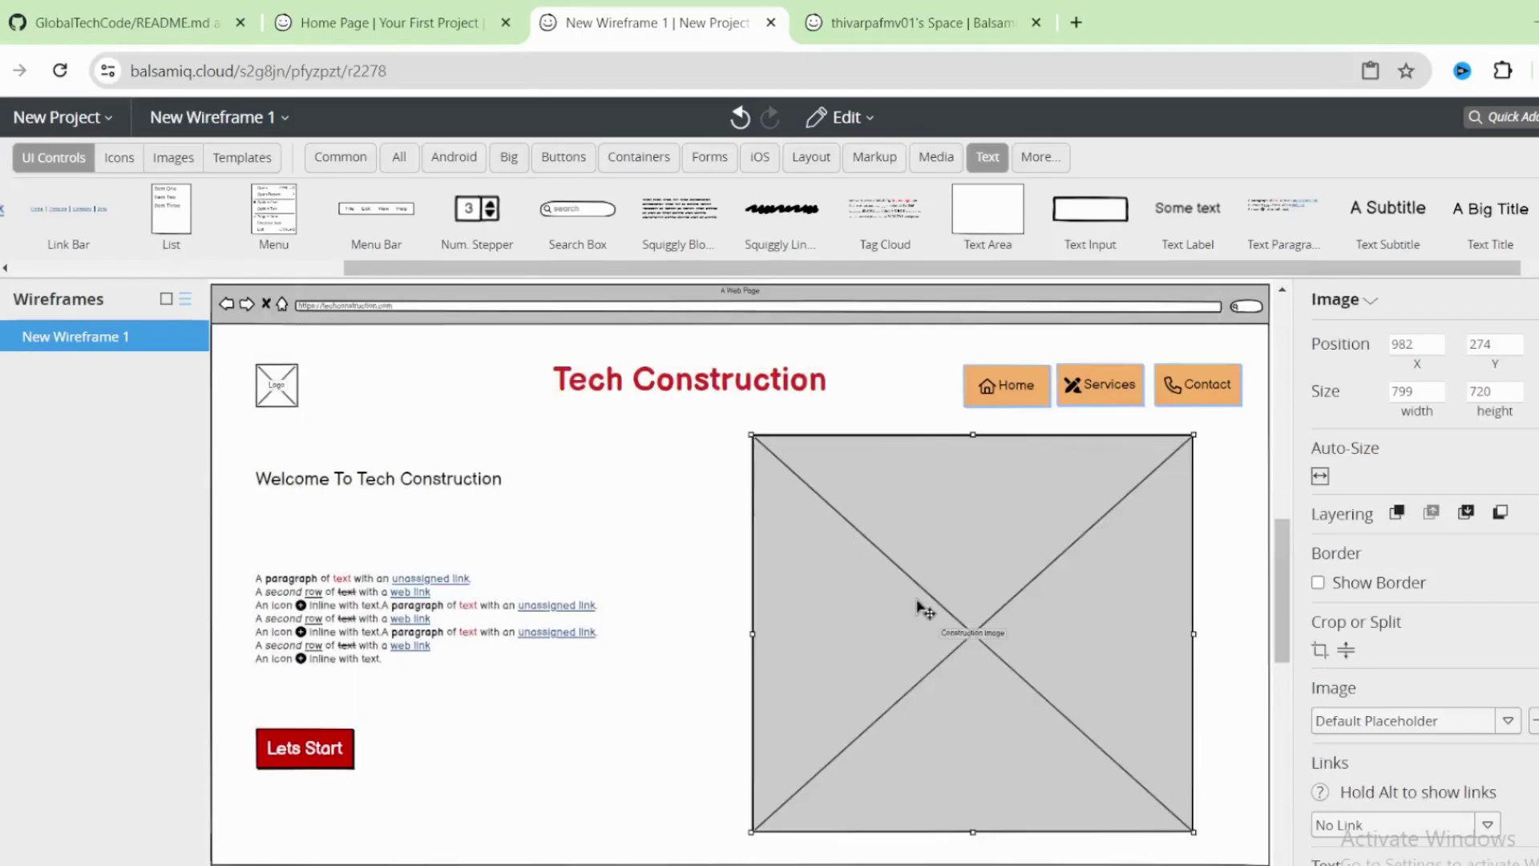
left_click(1206, 399, "shift")
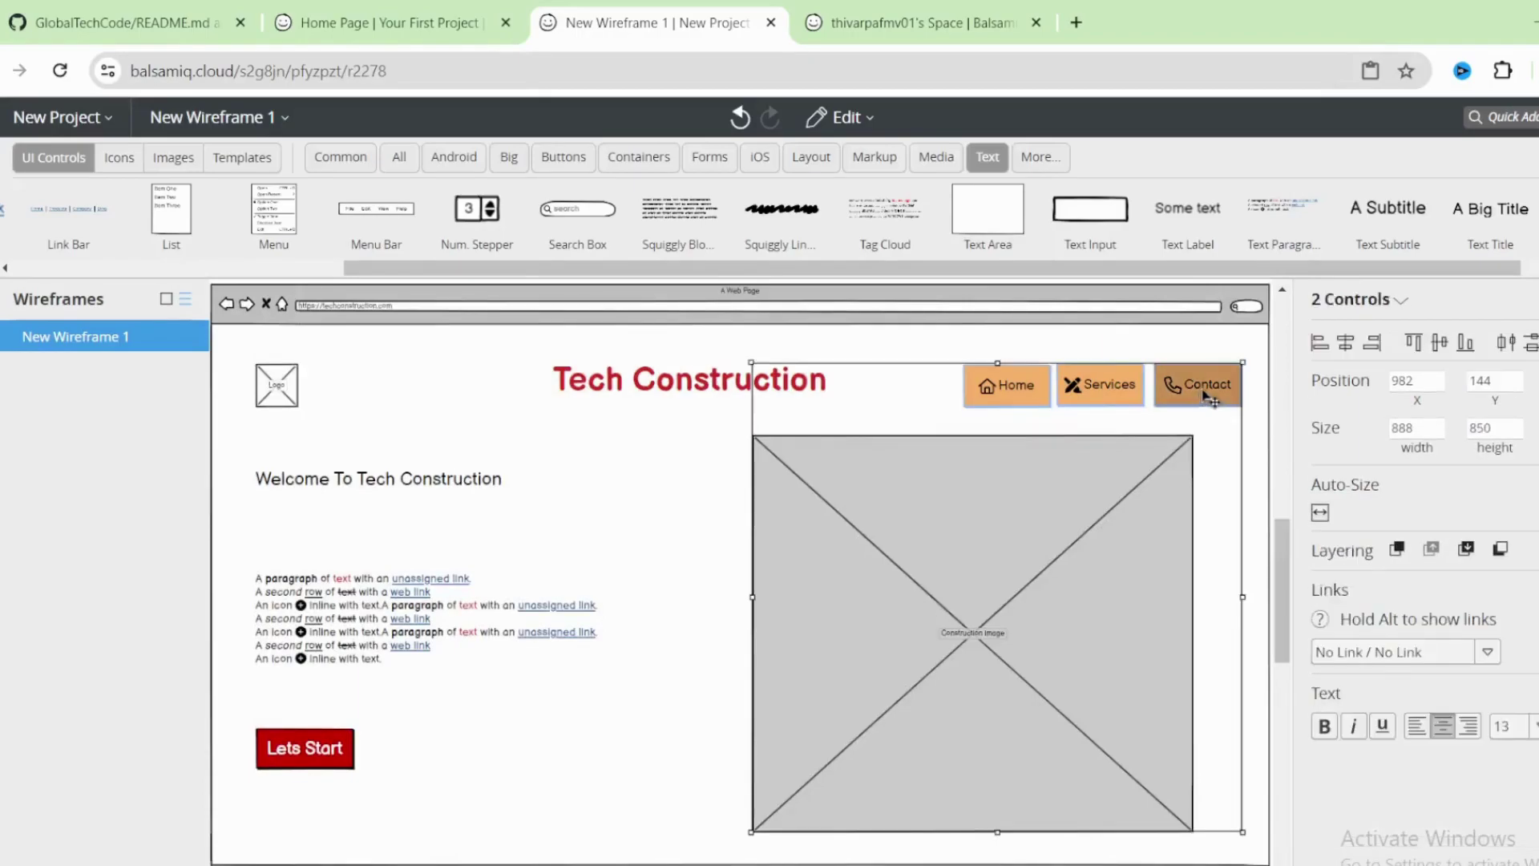
left_click(1374, 343)
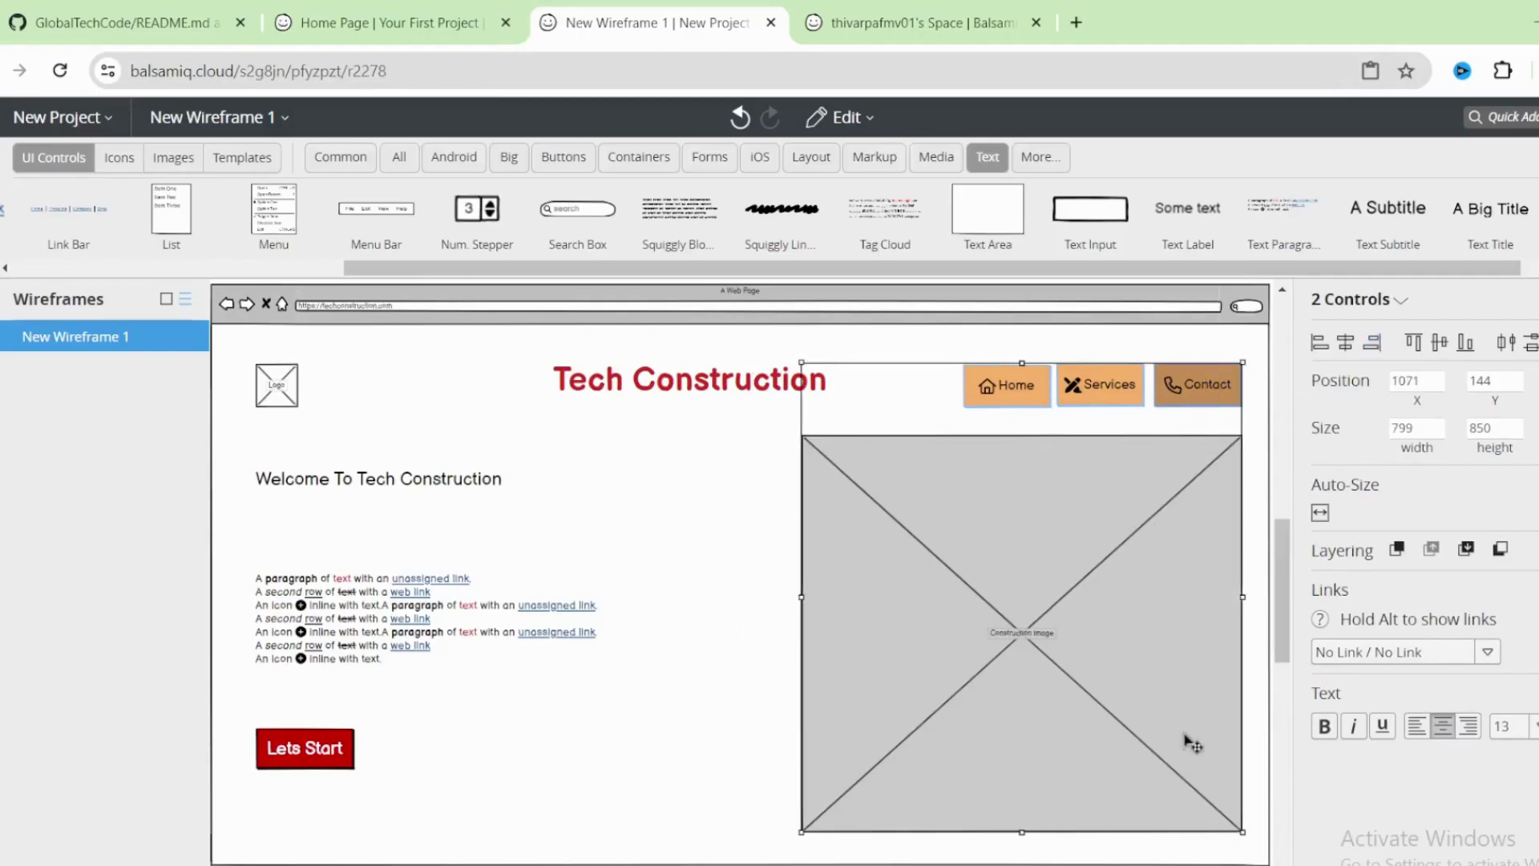
left_click(686, 775)
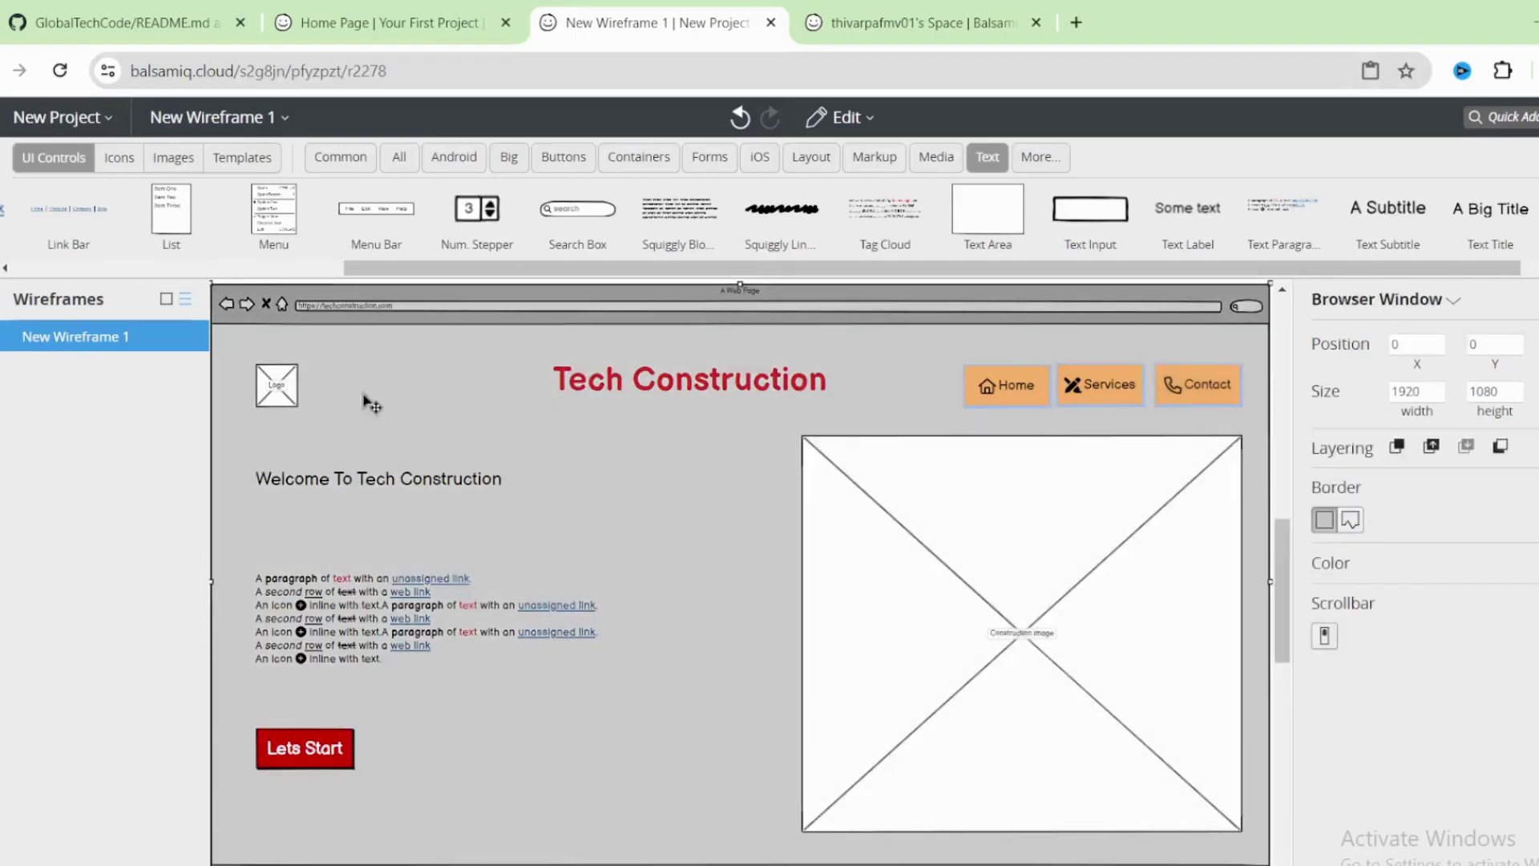
- Select the logo, Tech Construction title and Home, Services and Contact buttons together and align them on their vertical middles
left_click(292, 390)
left_click(593, 383)
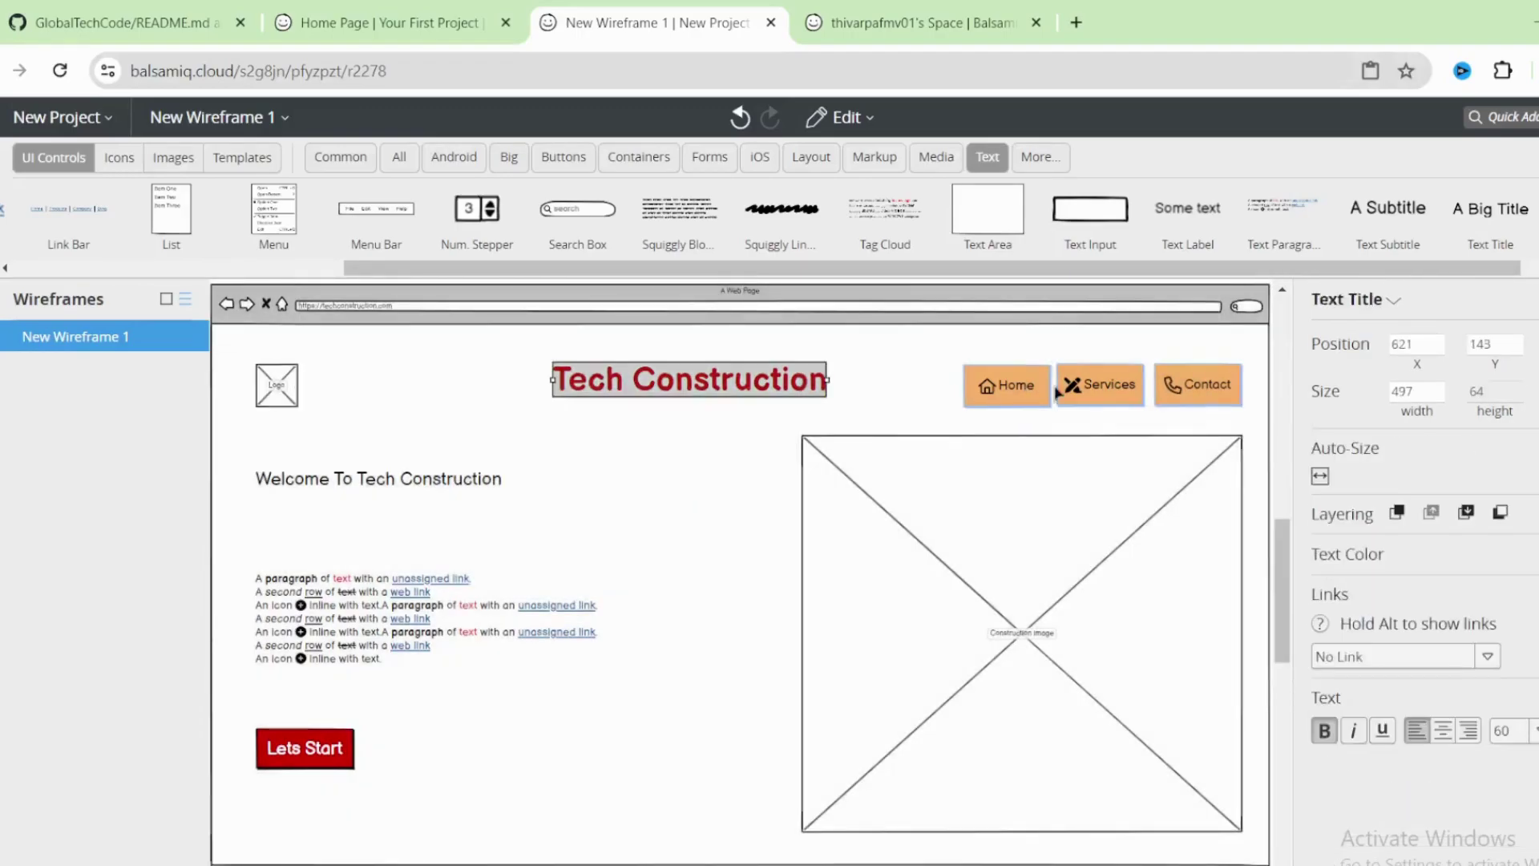
left_click(1166, 391)
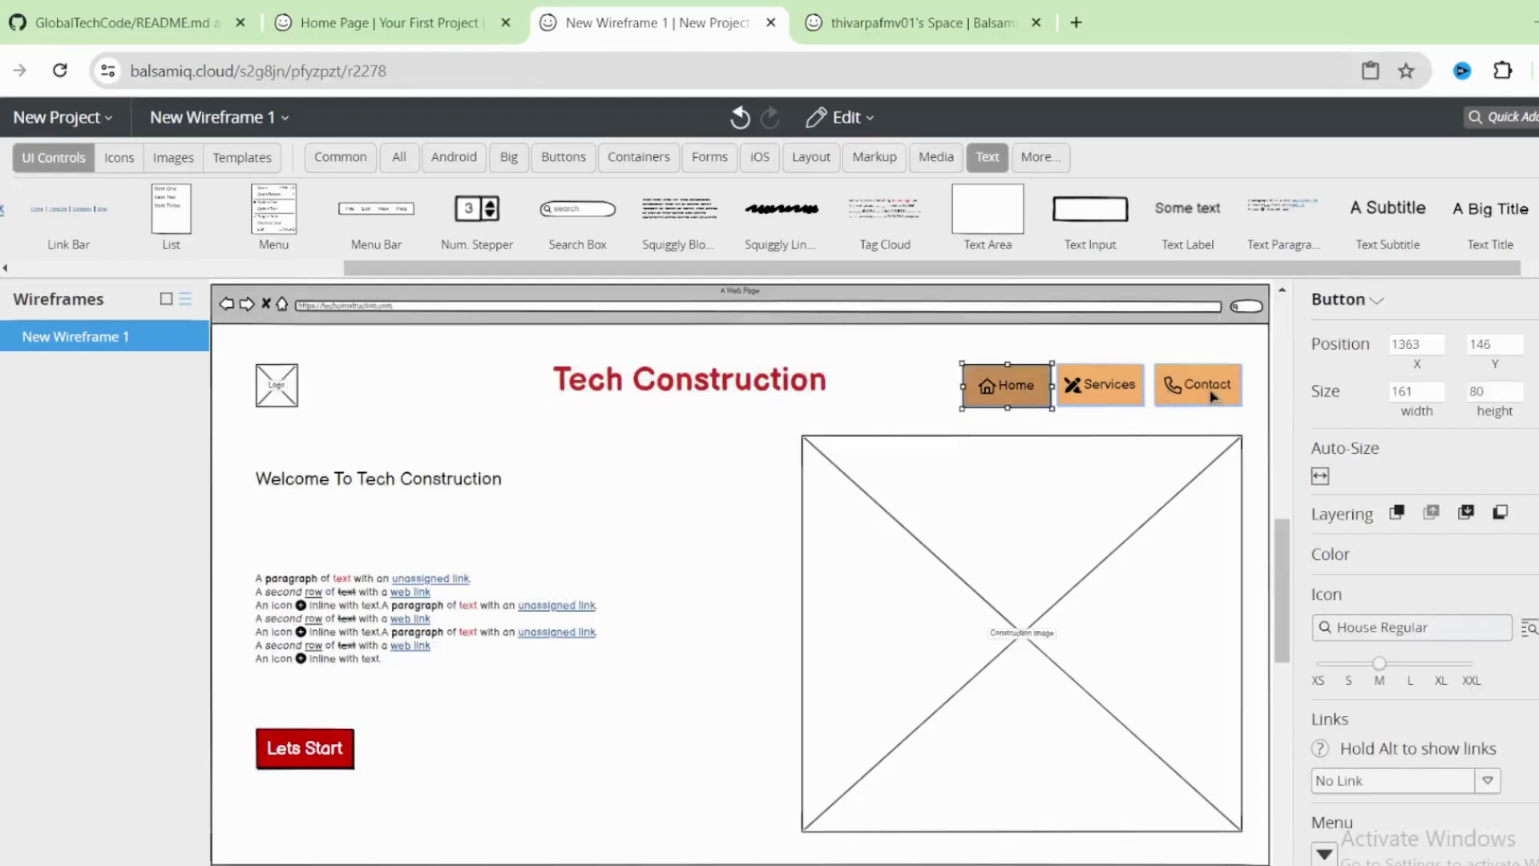
left_click(289, 392)
left_click(732, 392, "shift")
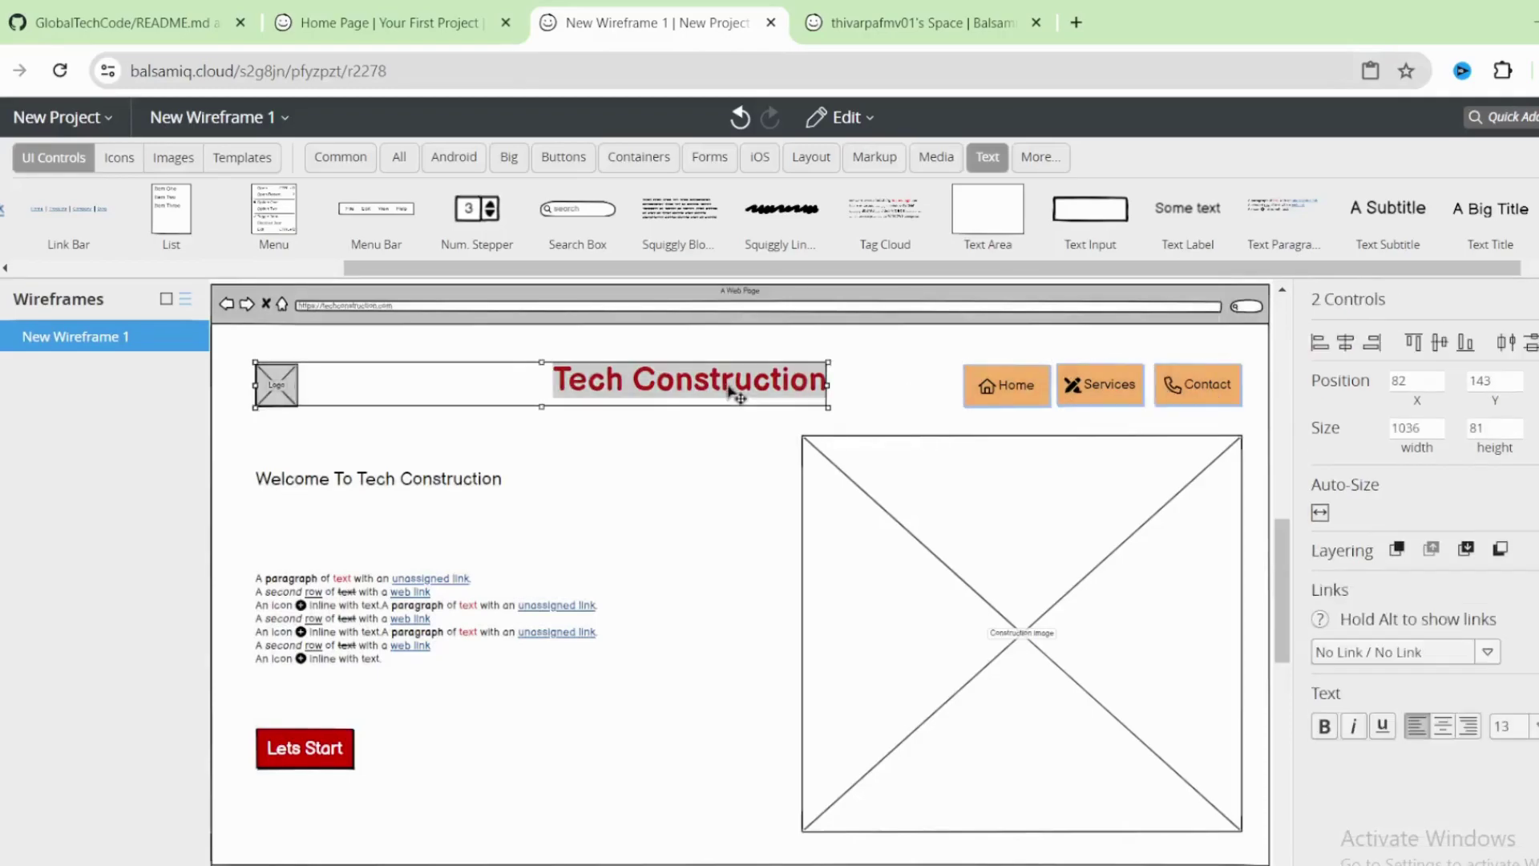
left_click(1106, 389, "shift")
left_click(1204, 397, "shift")
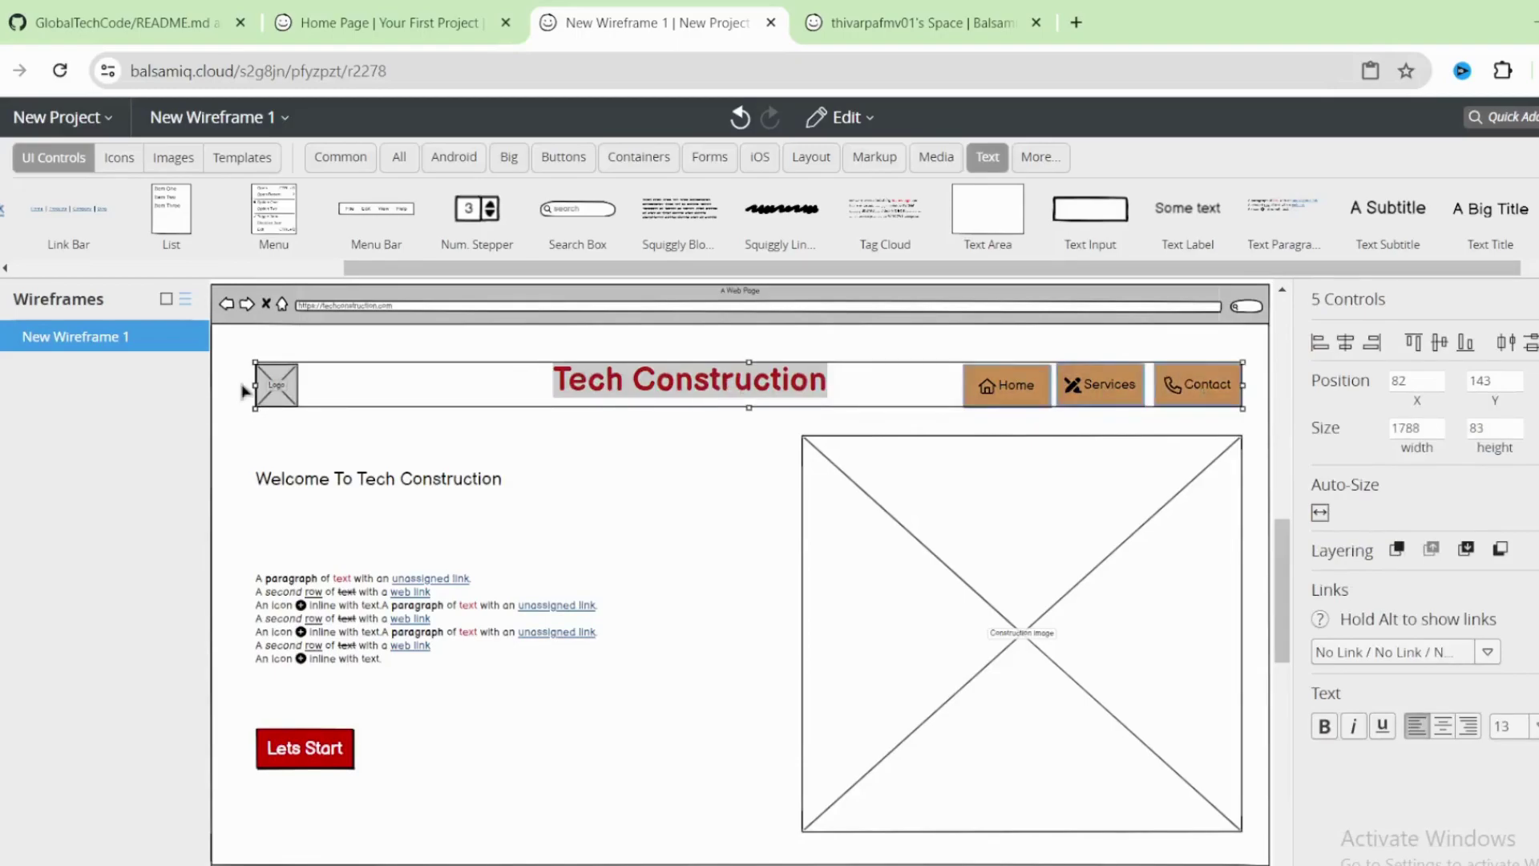
left_click(1441, 343)
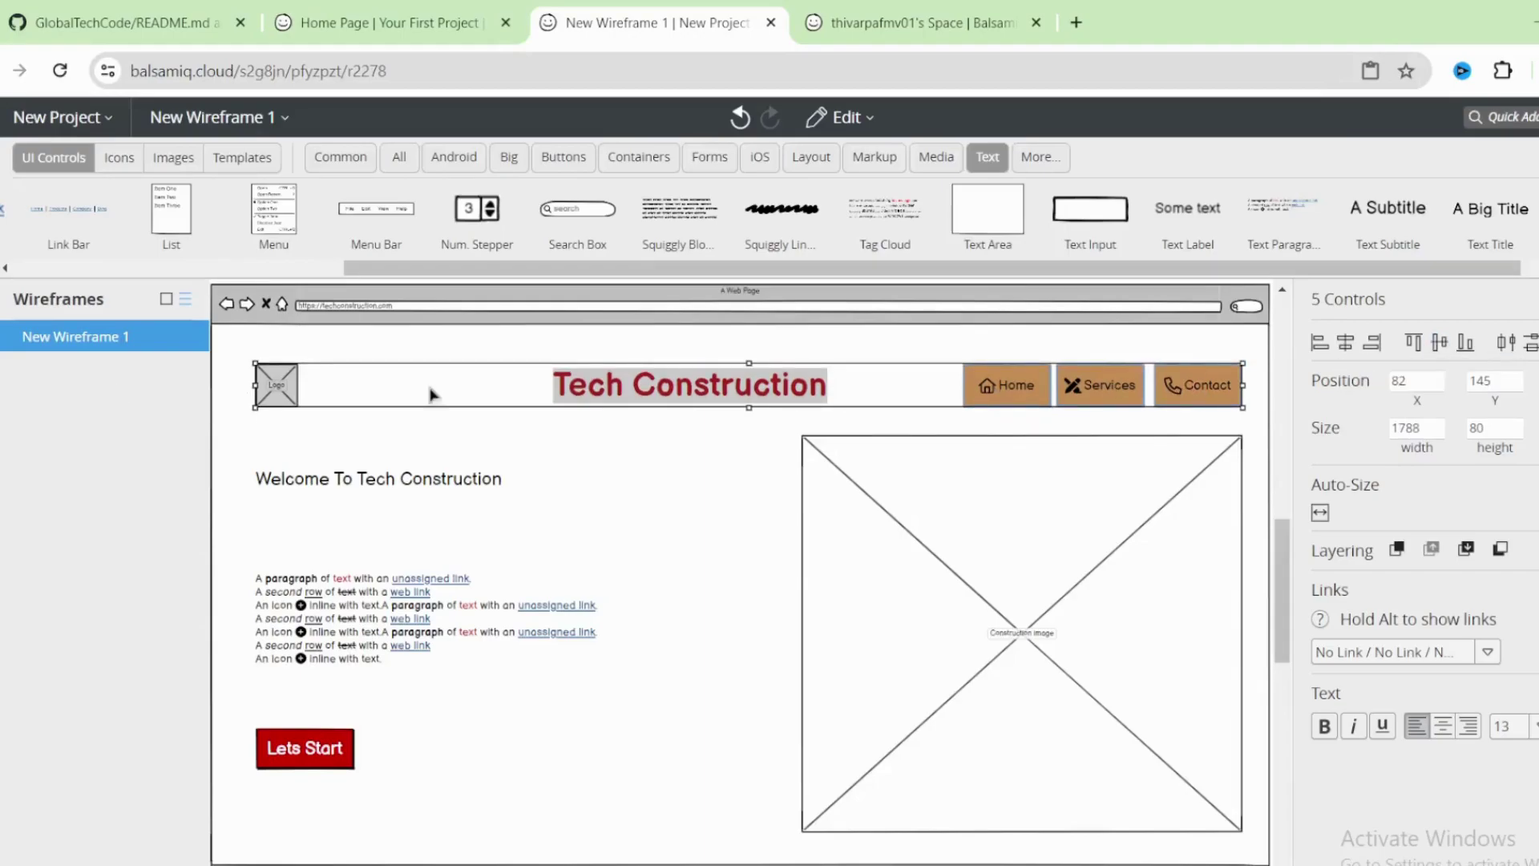
left_click(875, 389)
left_click(878, 391)
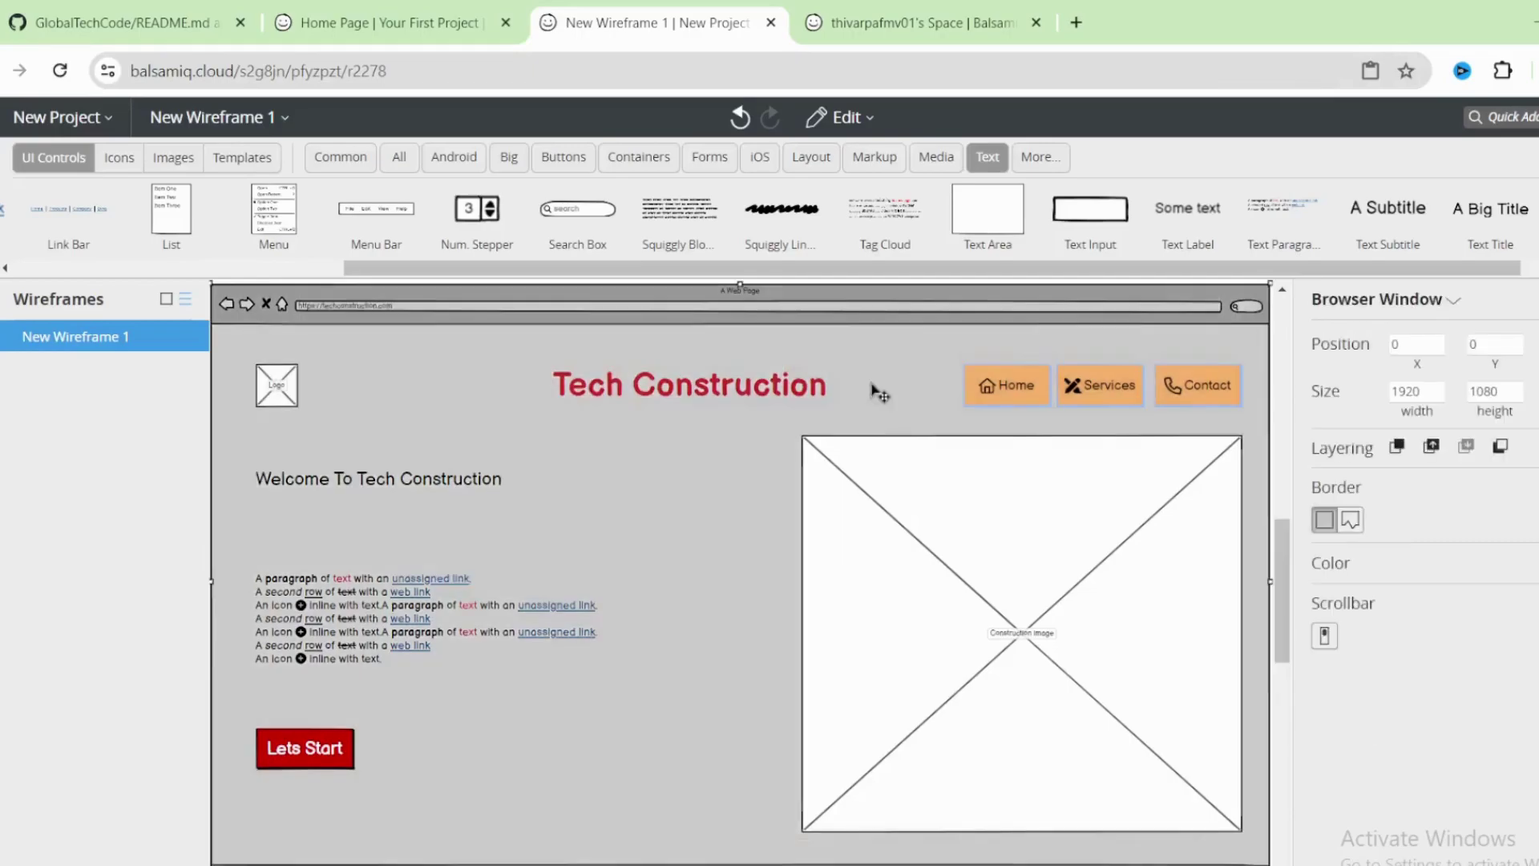
- Review the alignment of the header controls, construction image and text paragraph by selecting them without changing anything
left_click(702, 400)
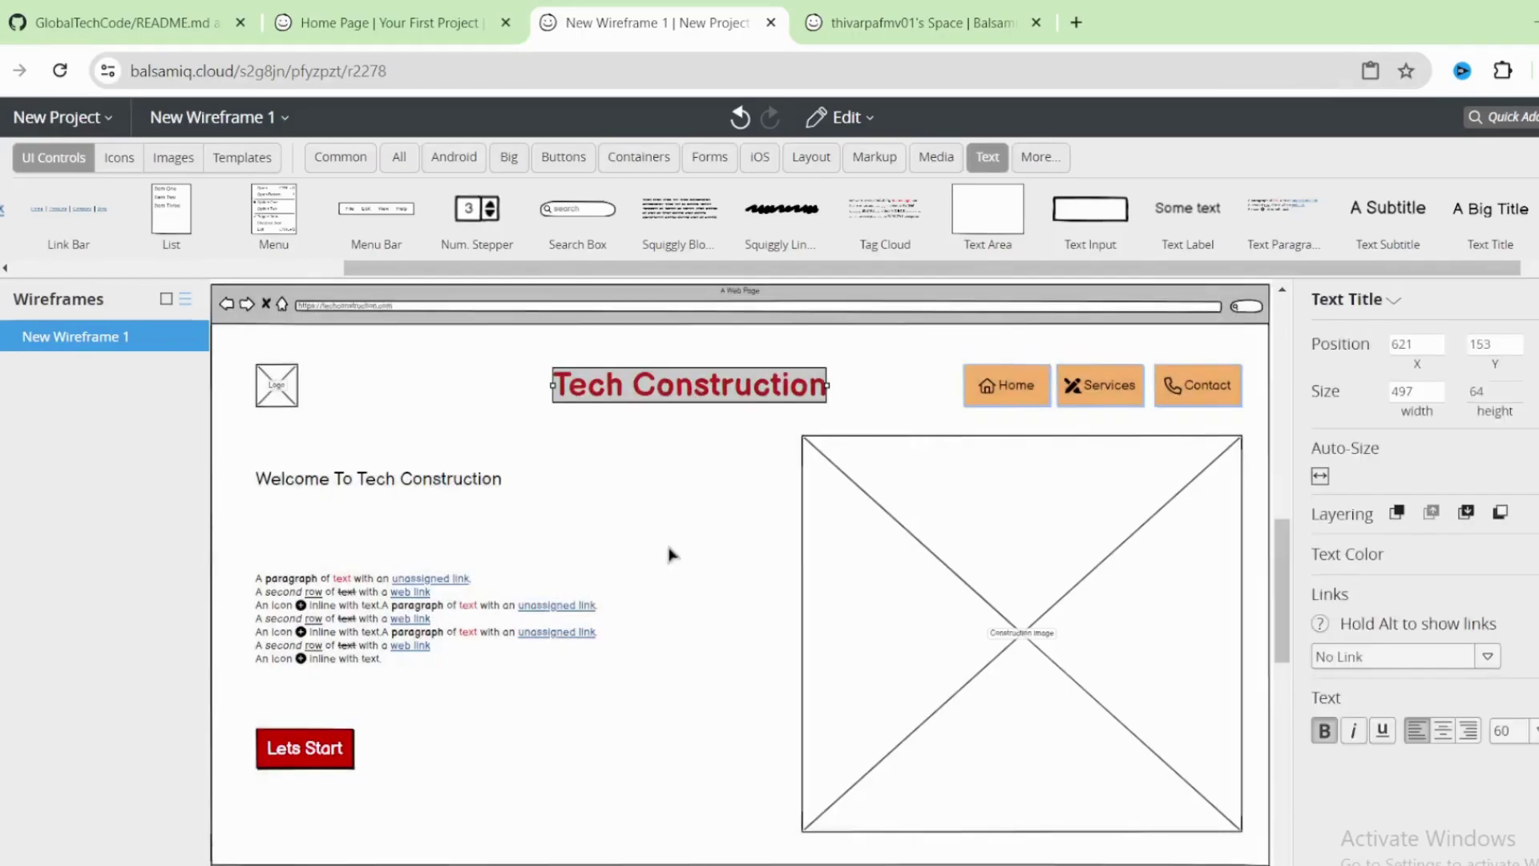
left_click(670, 553)
left_click(293, 391)
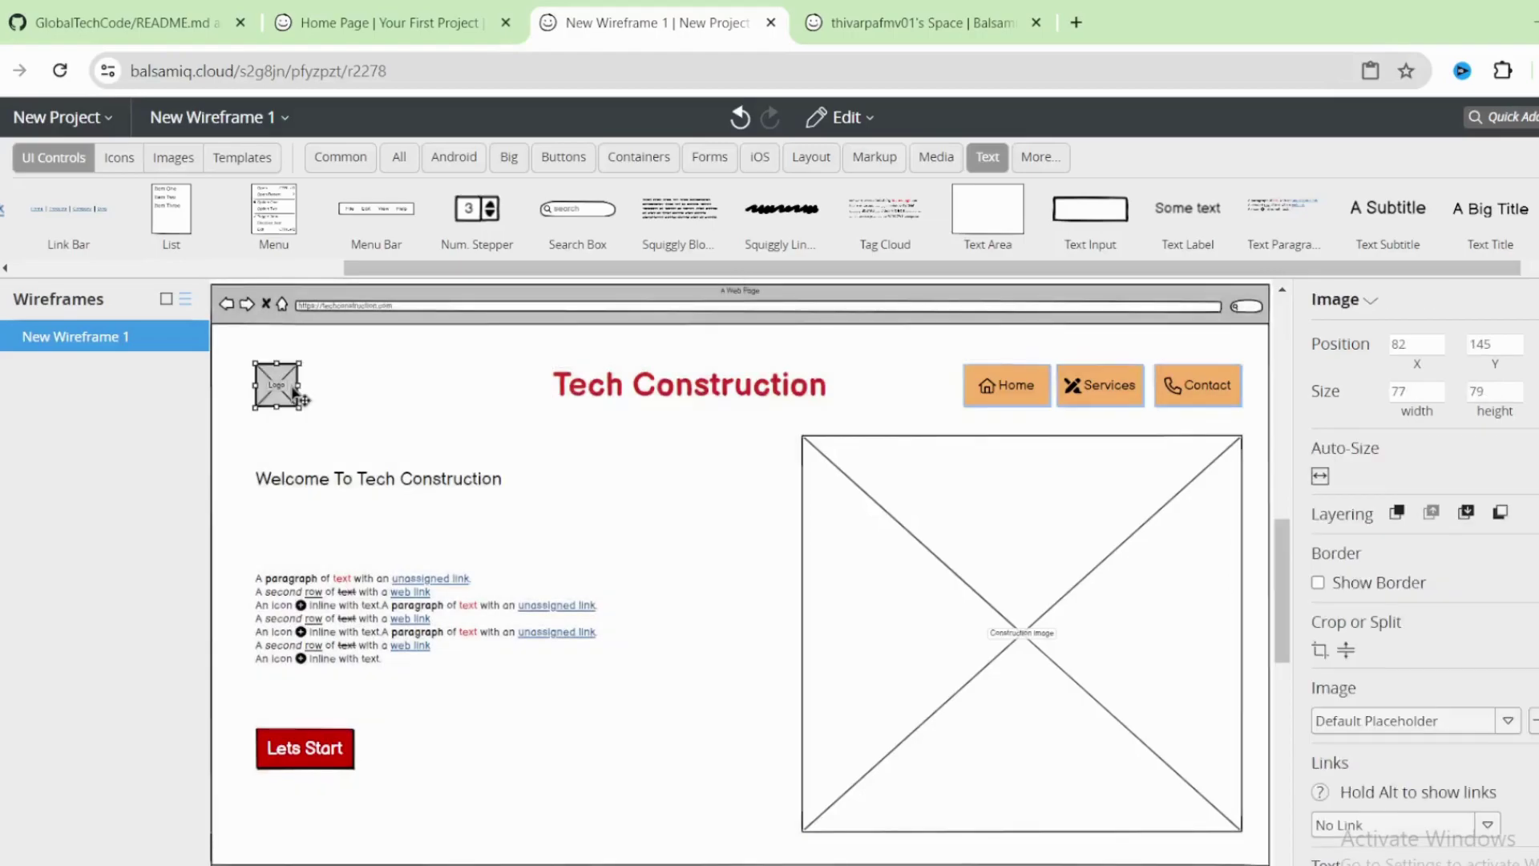
left_click(725, 395, "shift")
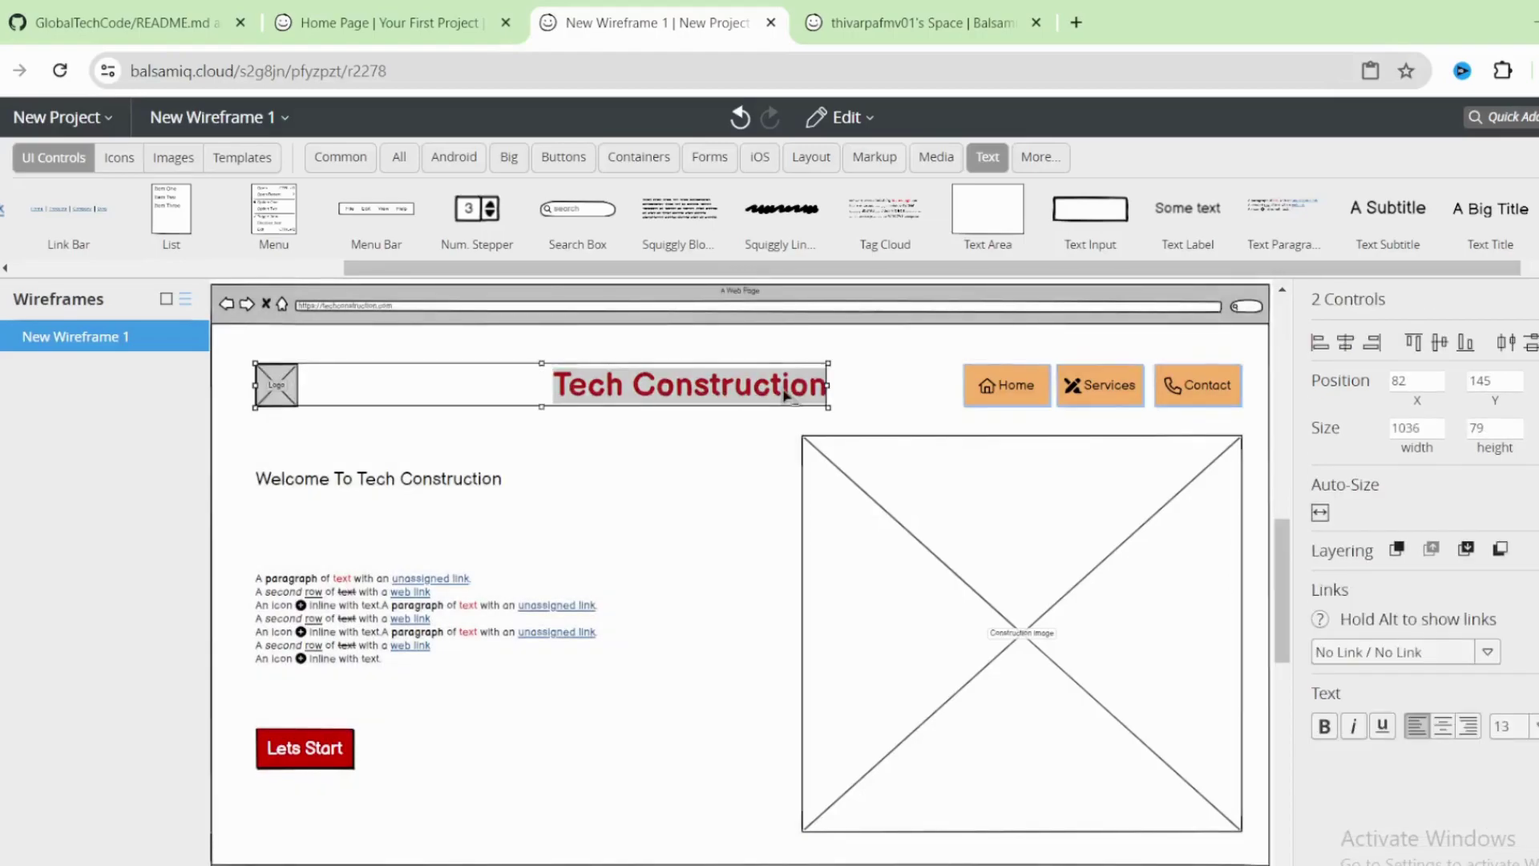
left_click(1108, 399, "shift")
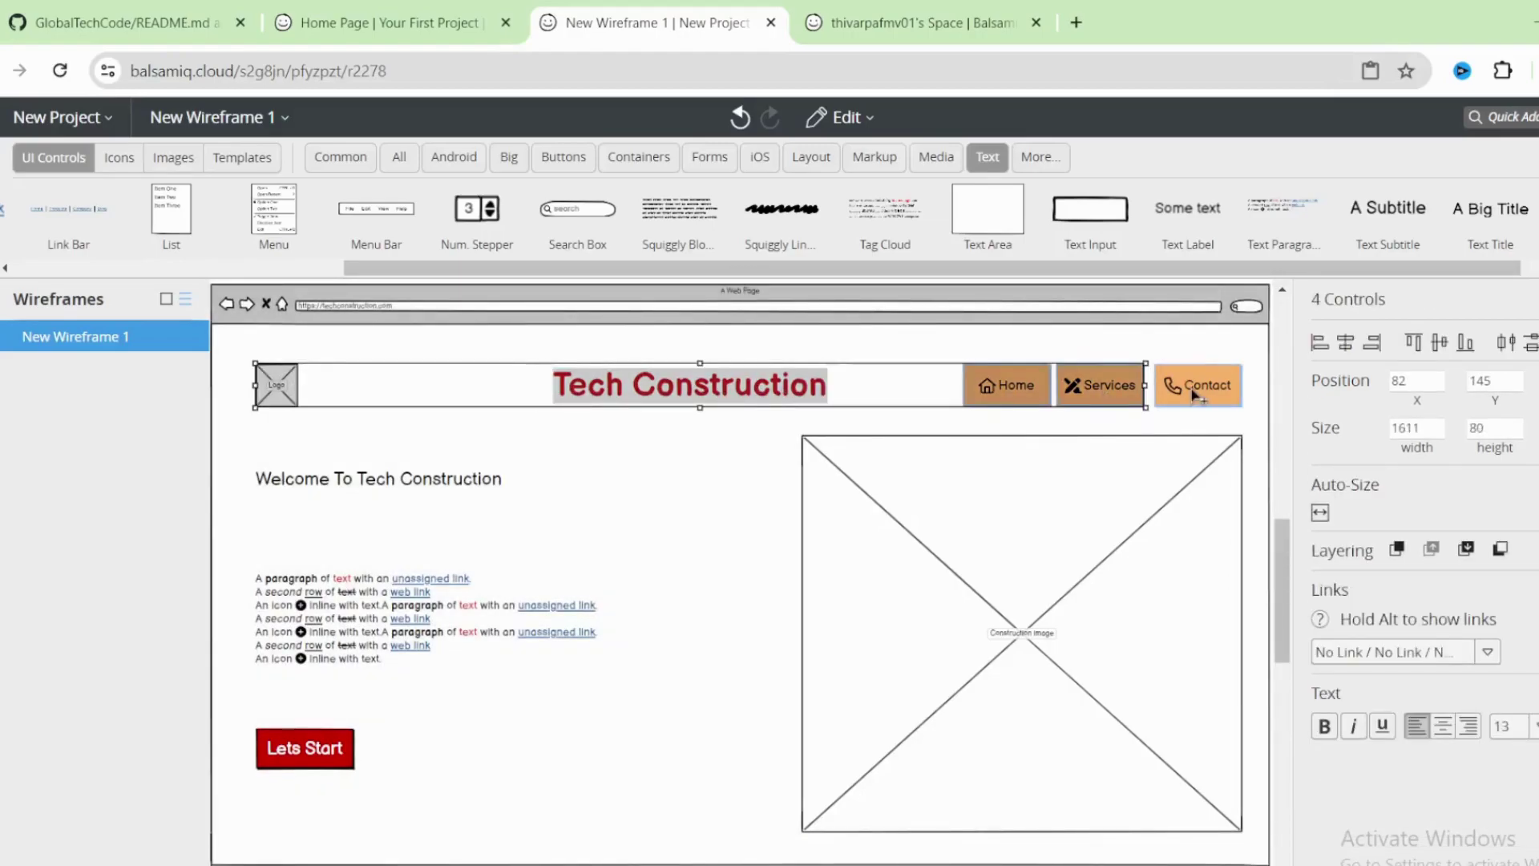
left_click(1195, 396, "shift")
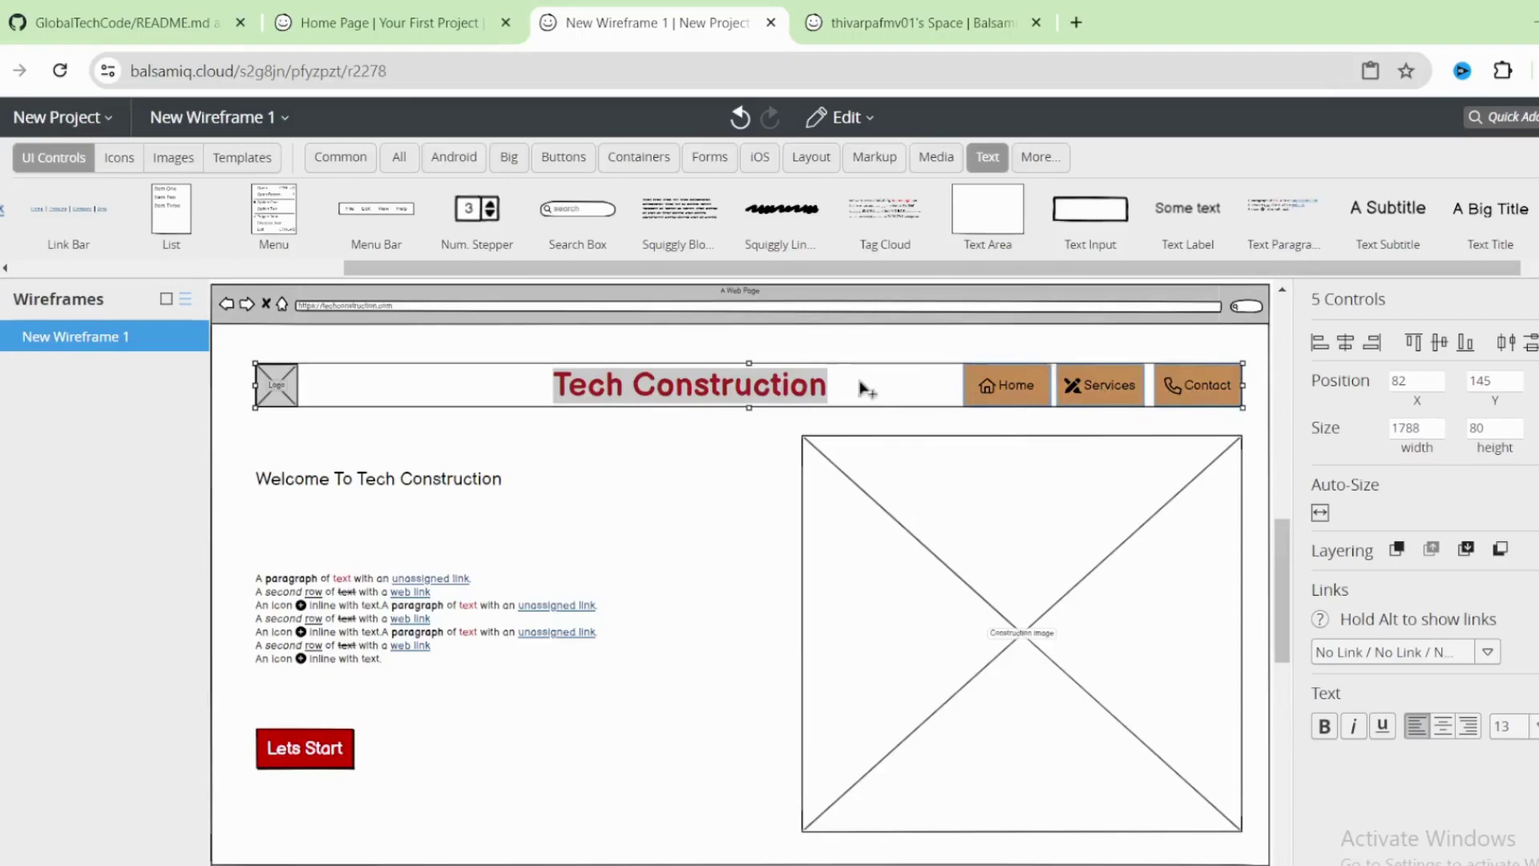
left_click(653, 417)
left_click(678, 392)
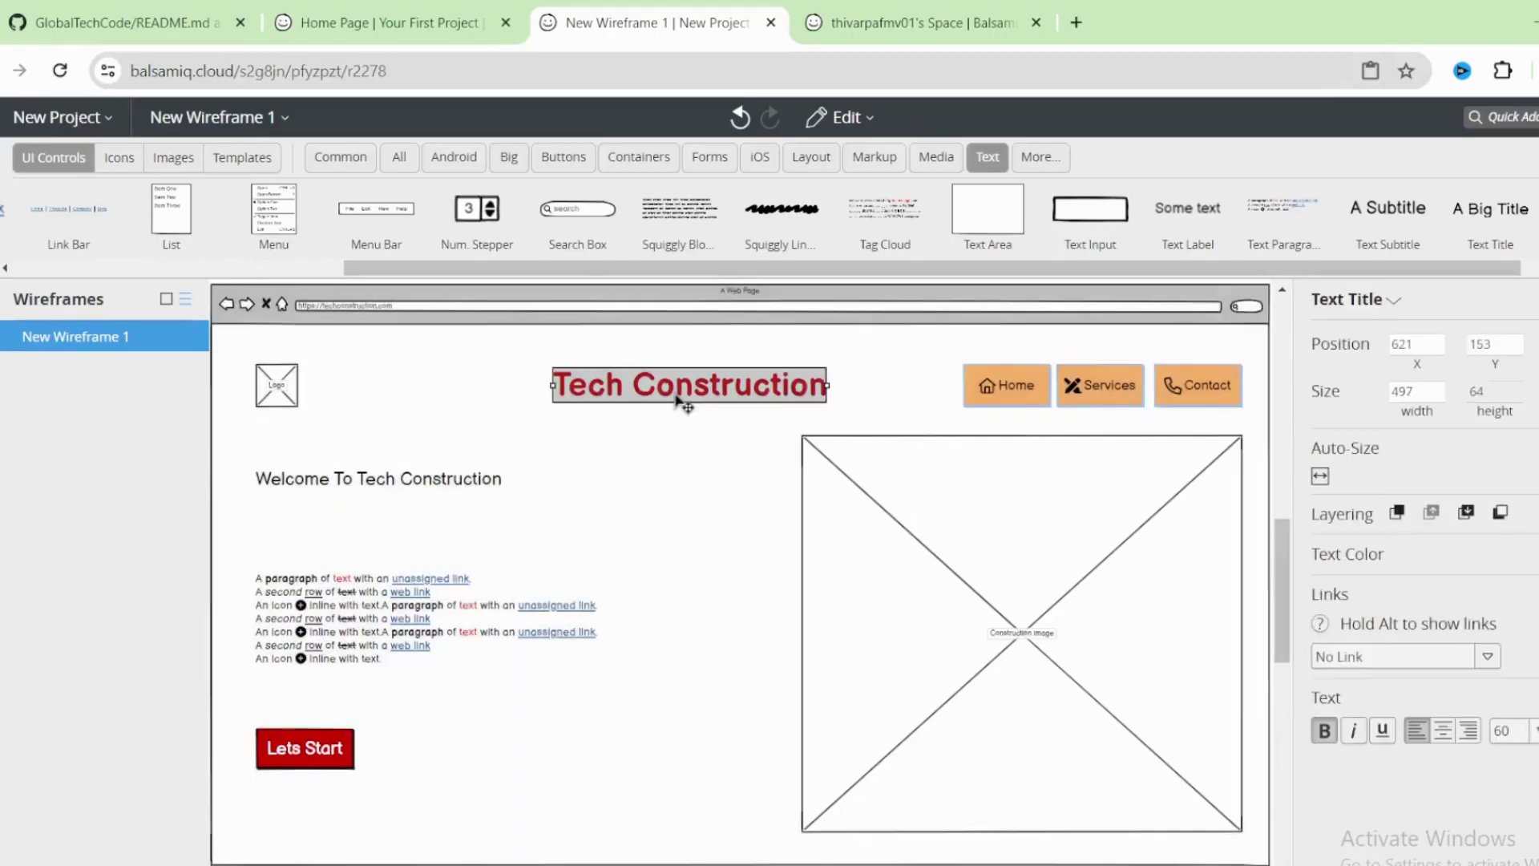
left_click(673, 495)
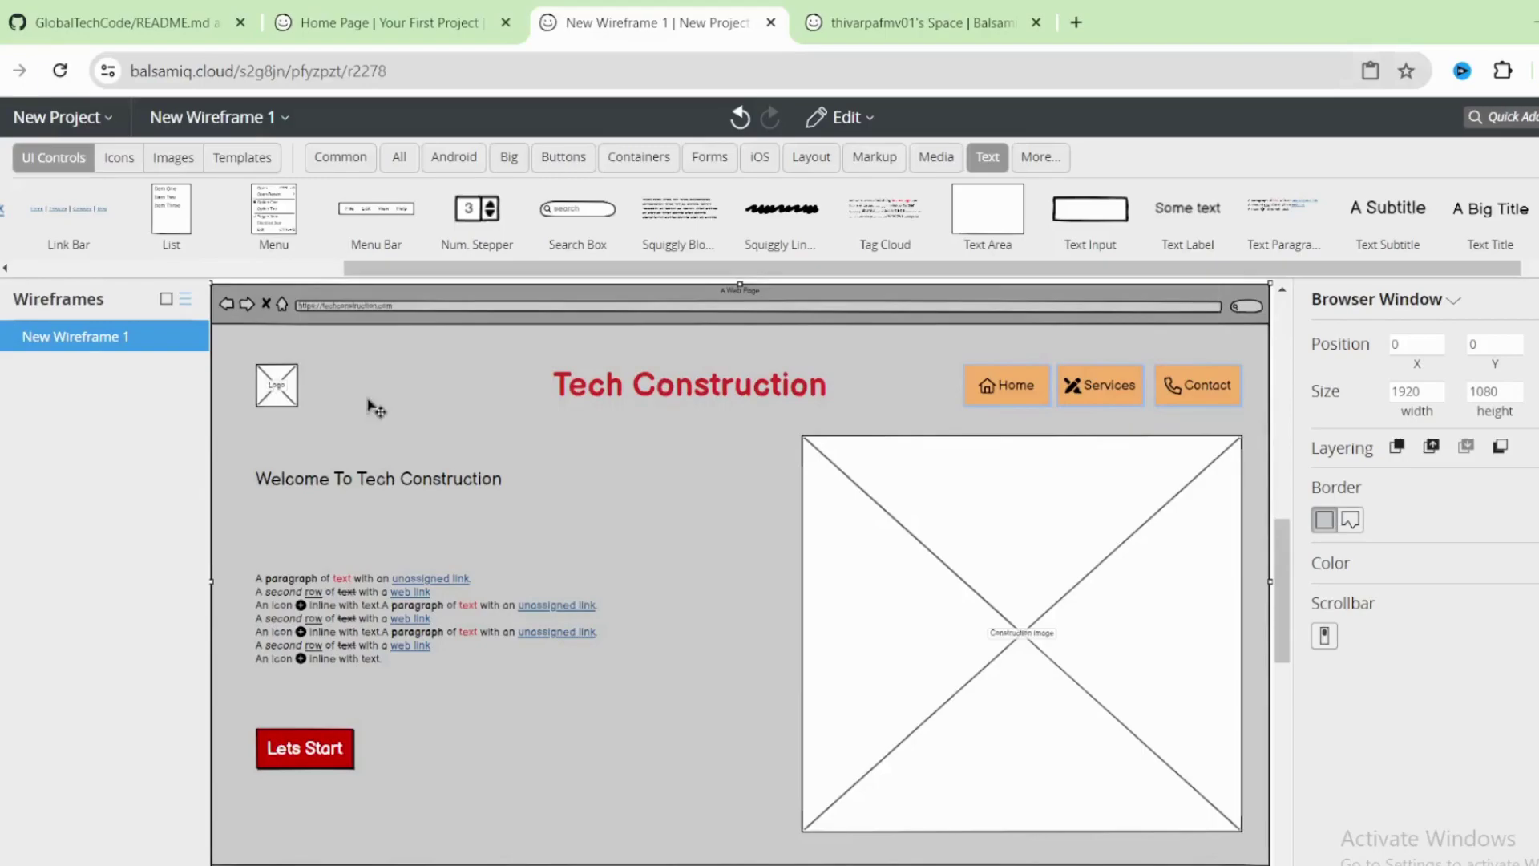
left_click(625, 392)
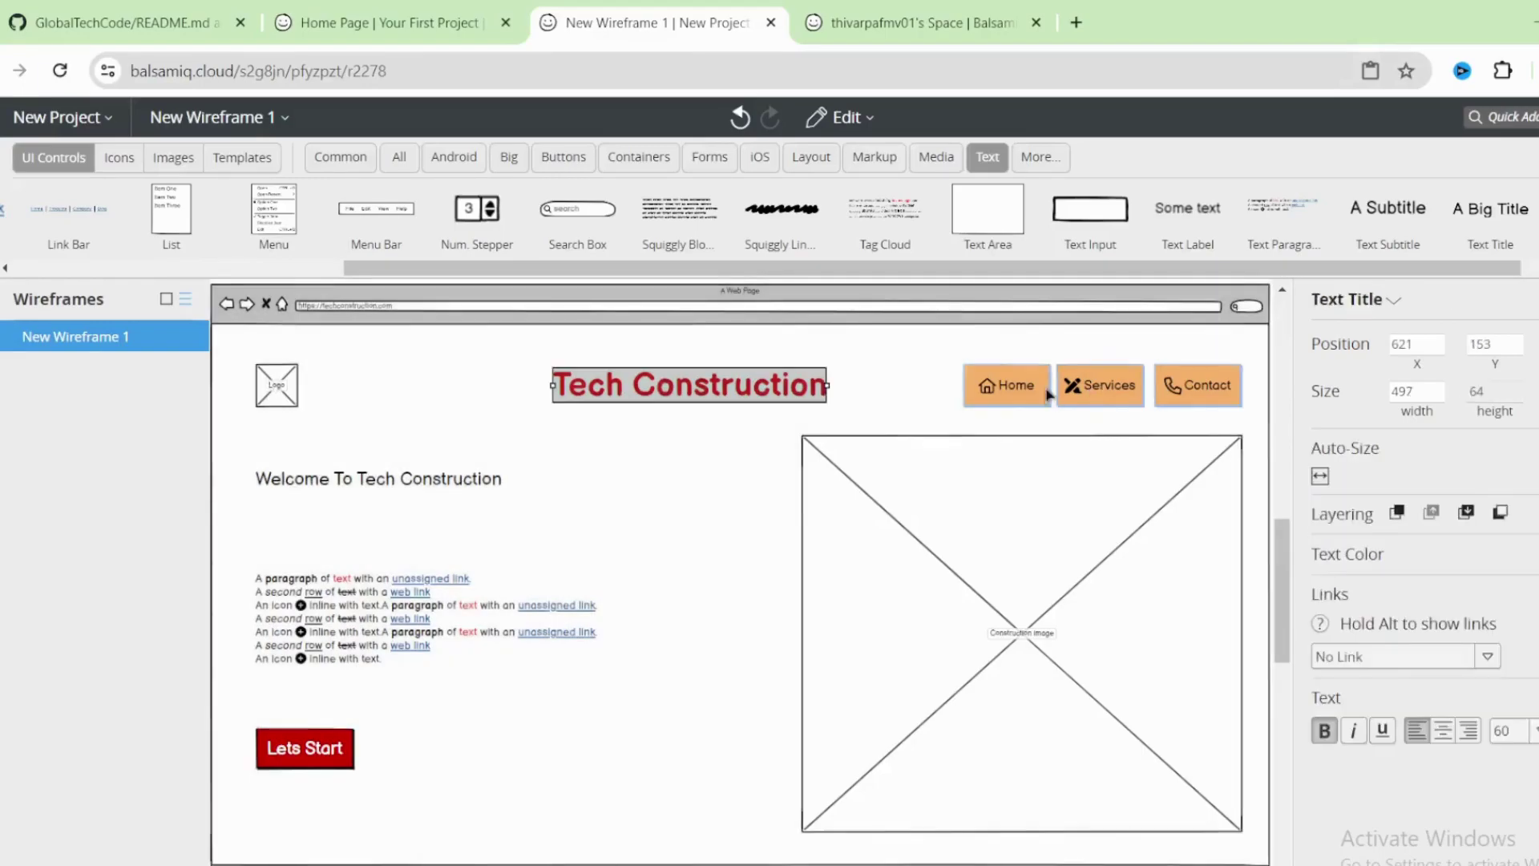
key("Tab")
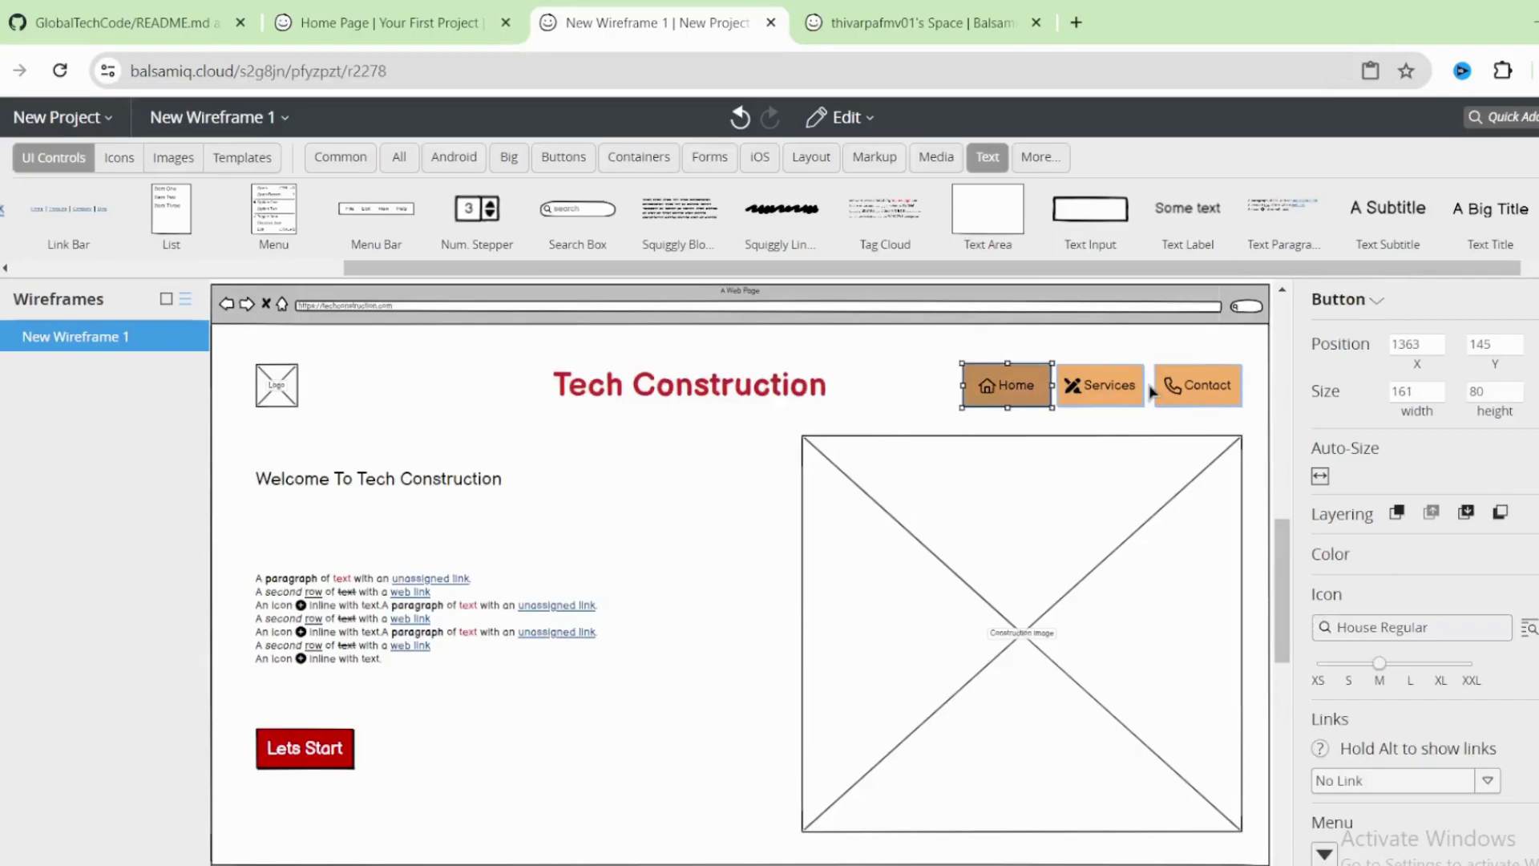
left_click(1158, 389)
left_click(987, 591)
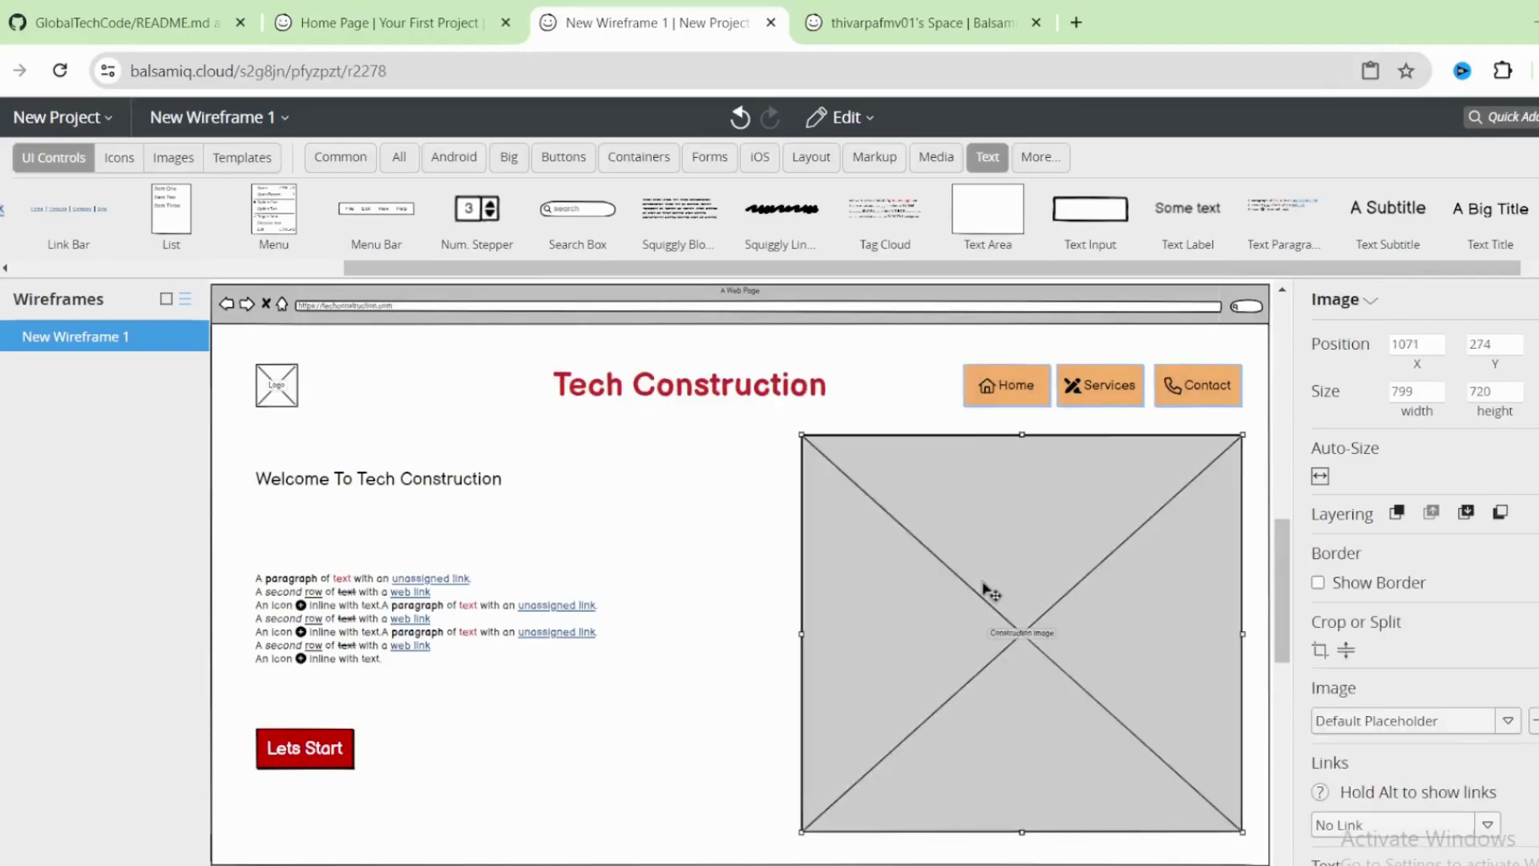
left_click(543, 727)
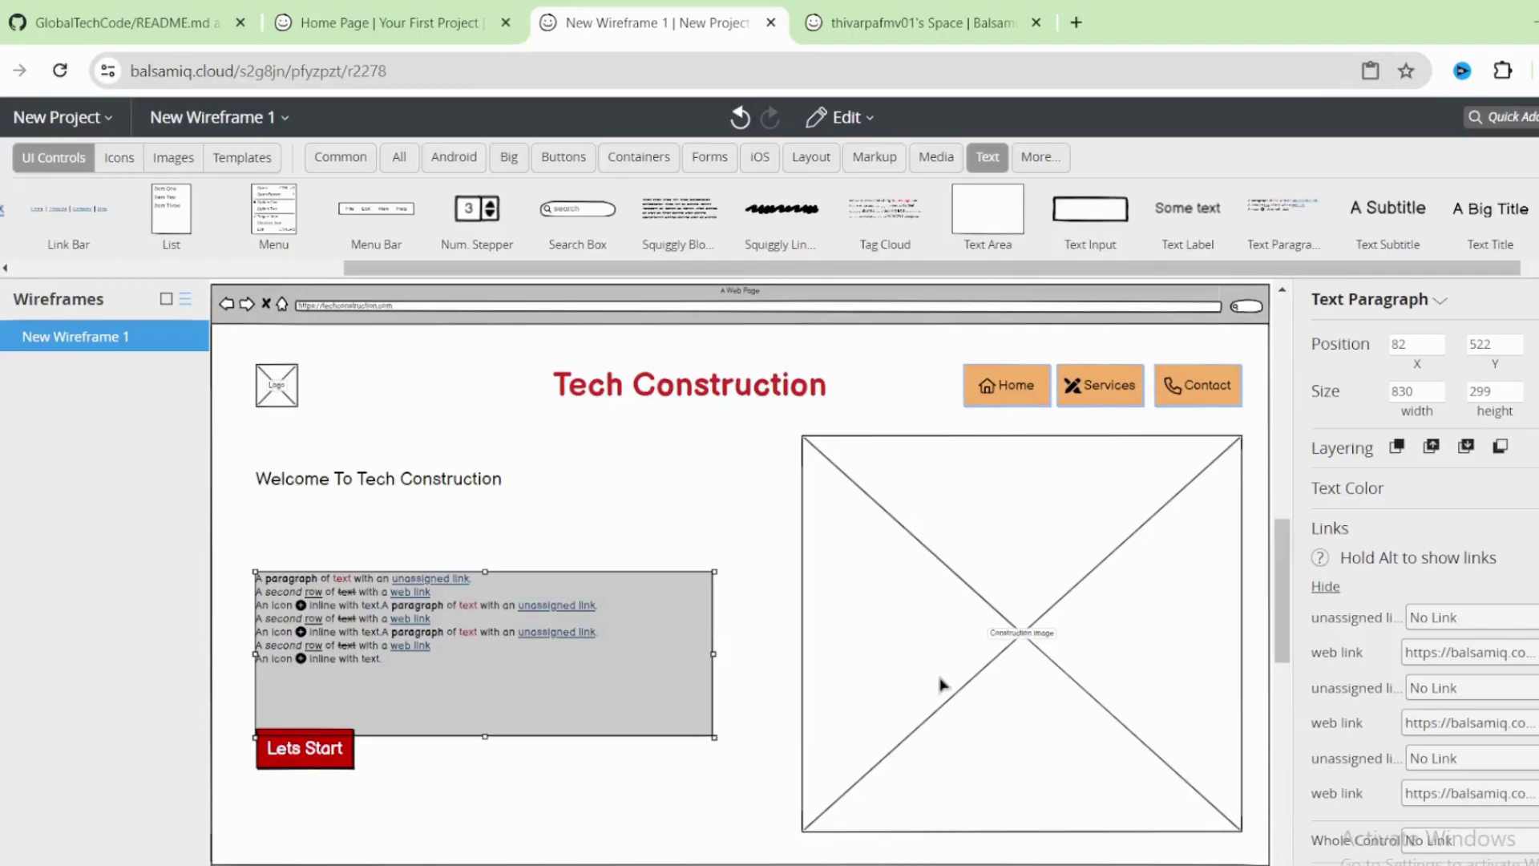
left_click(507, 811)
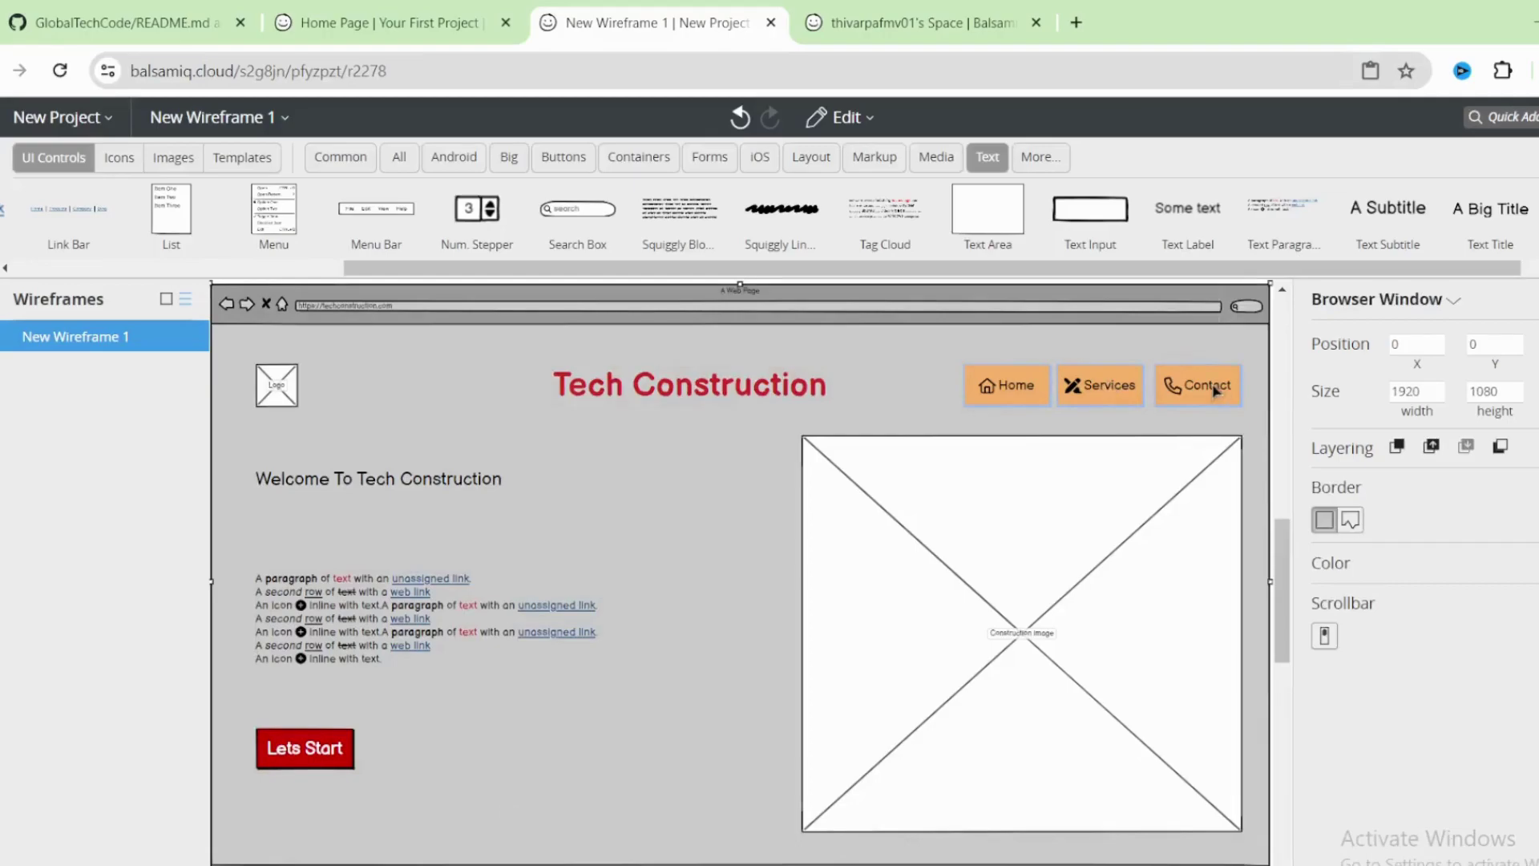
- Duplicate the home page wireframe, and duplicate that copy to get a second one
right_click(64, 340)
left_click(89, 383)
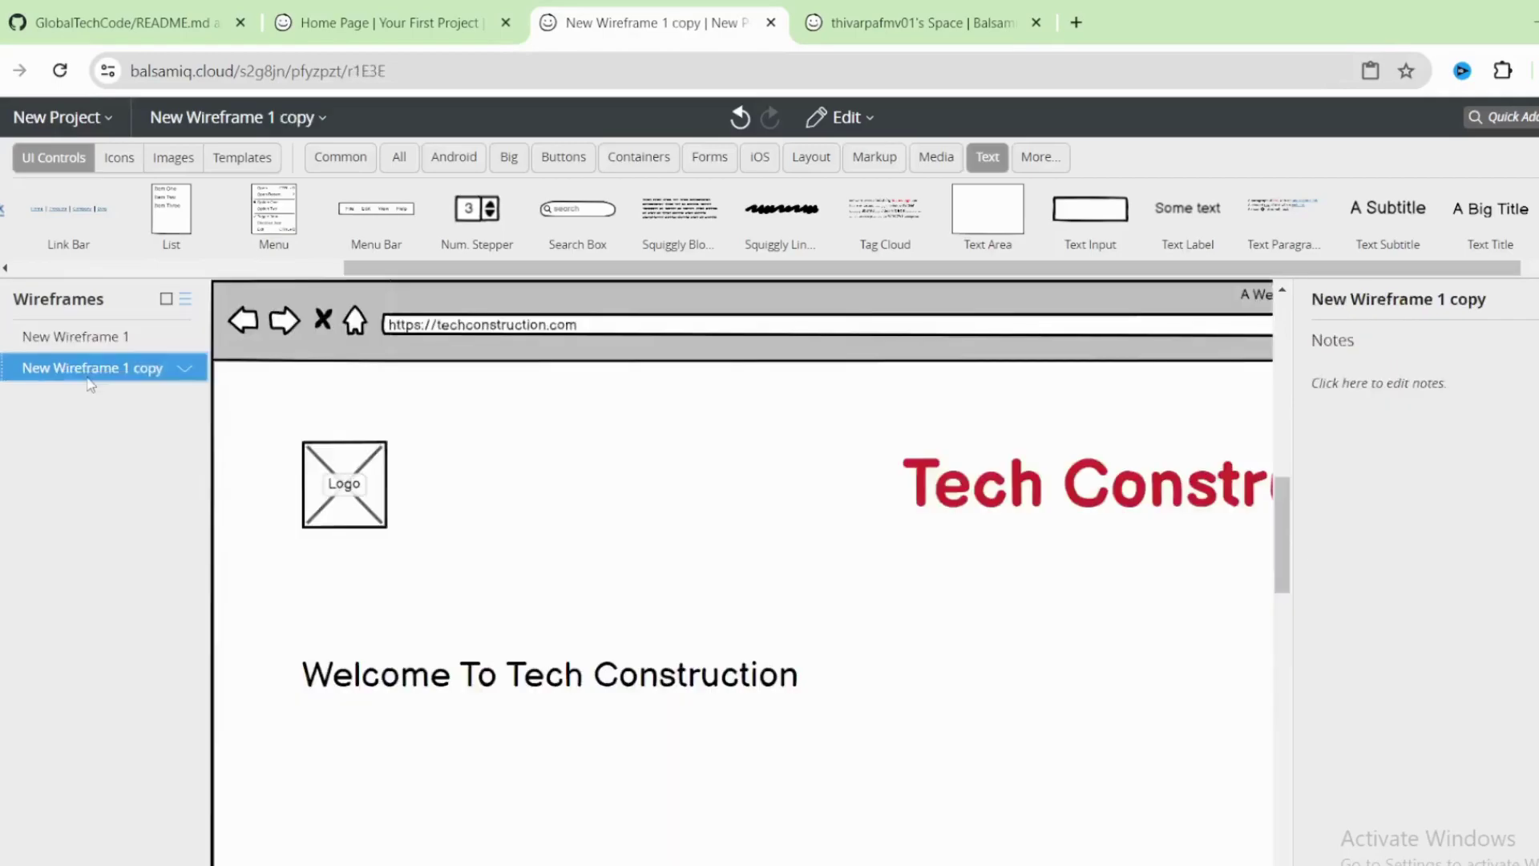
right_click(120, 370)
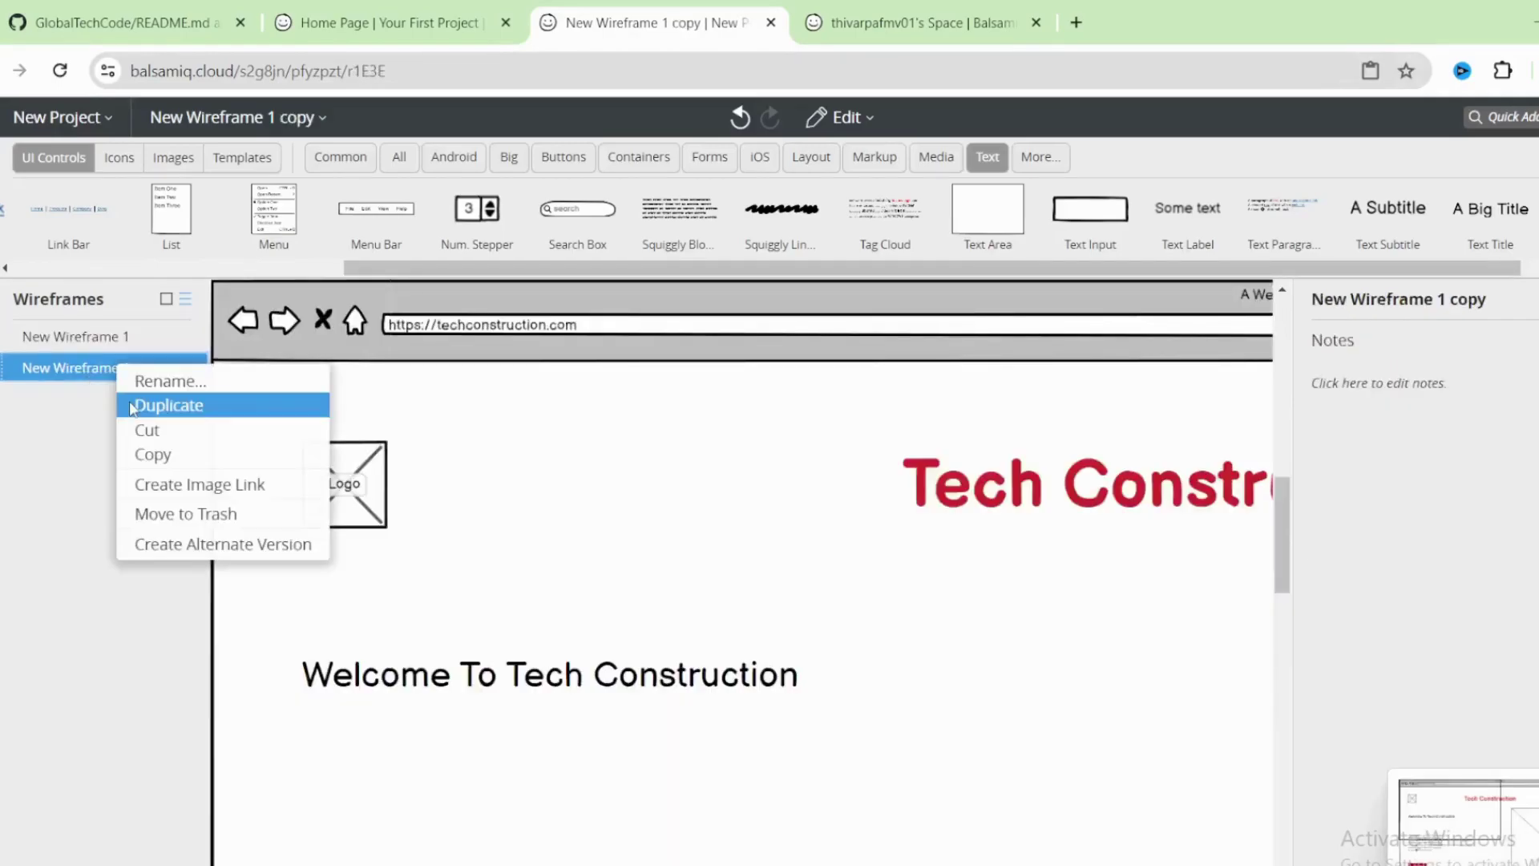
left_click(133, 405)
- Rename the first wireframe copy as Services
right_click(92, 375)
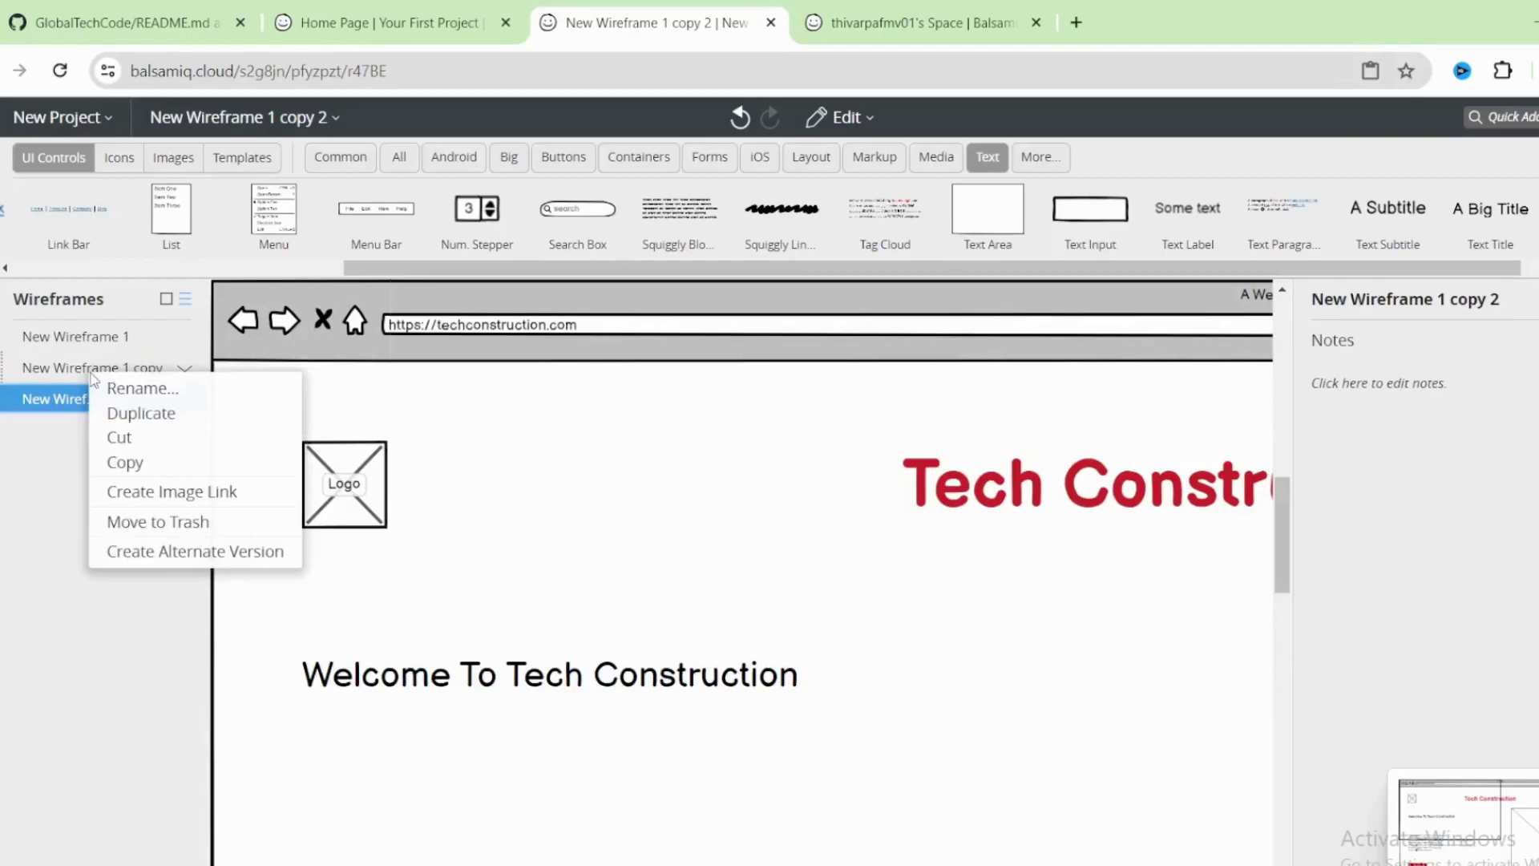
left_click(139, 390)
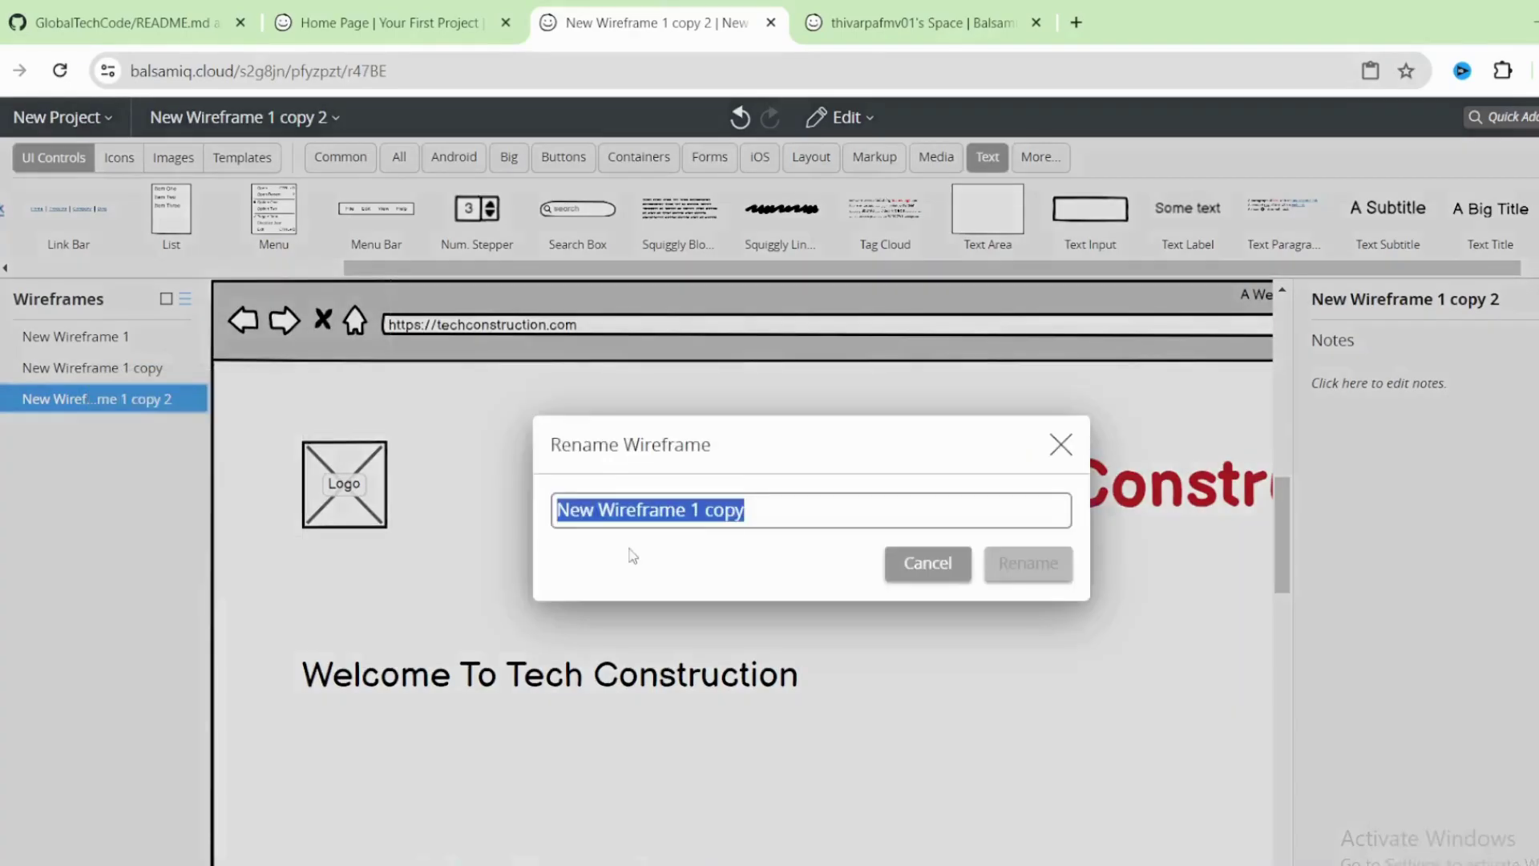
type("Services")
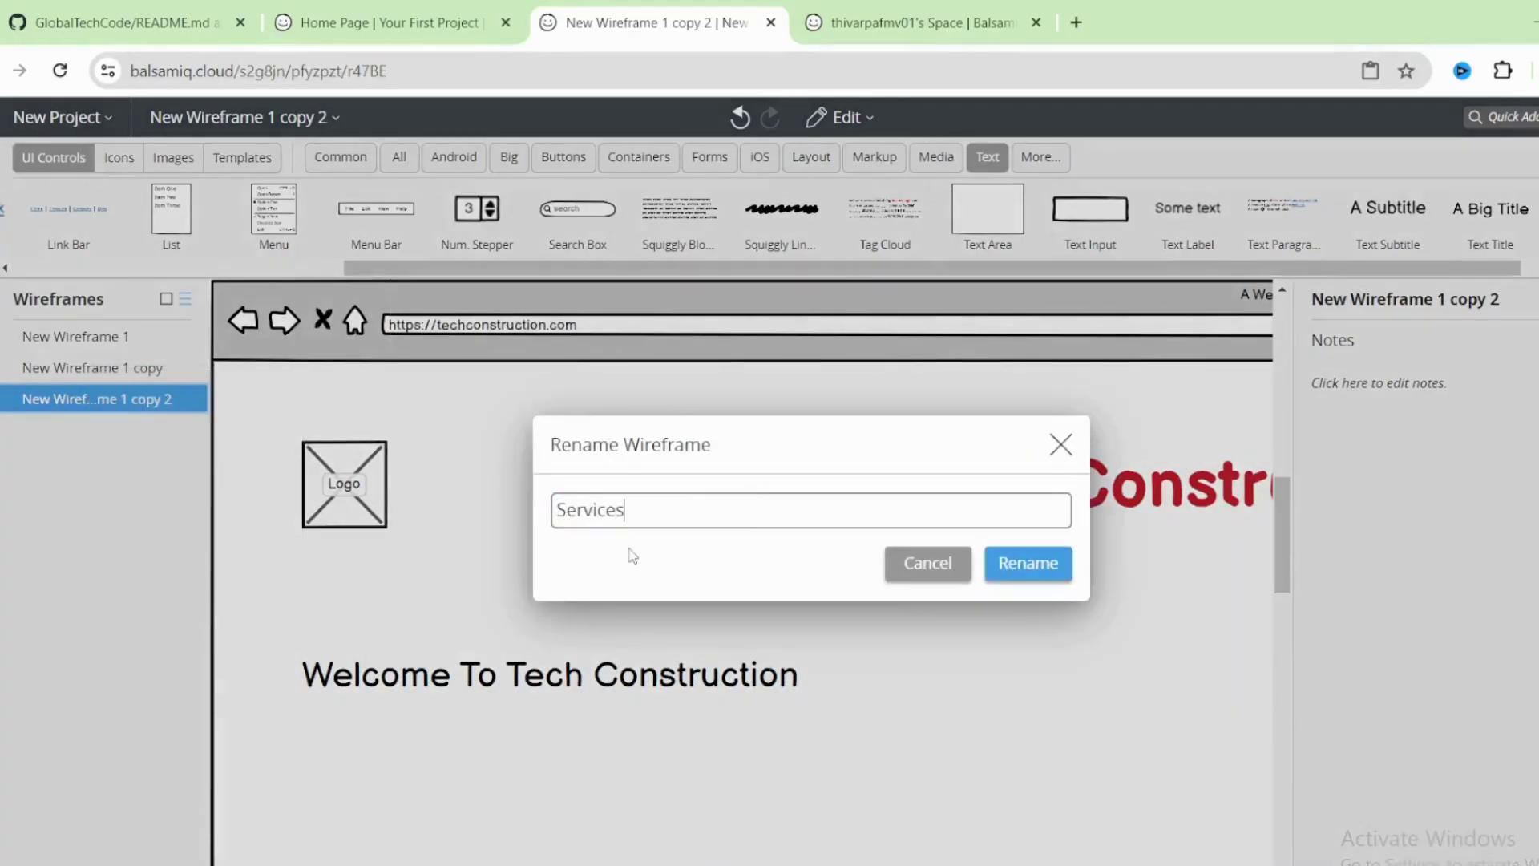
key("Return")
- Rename the second wireframe copy as Contact
right_click(138, 400)
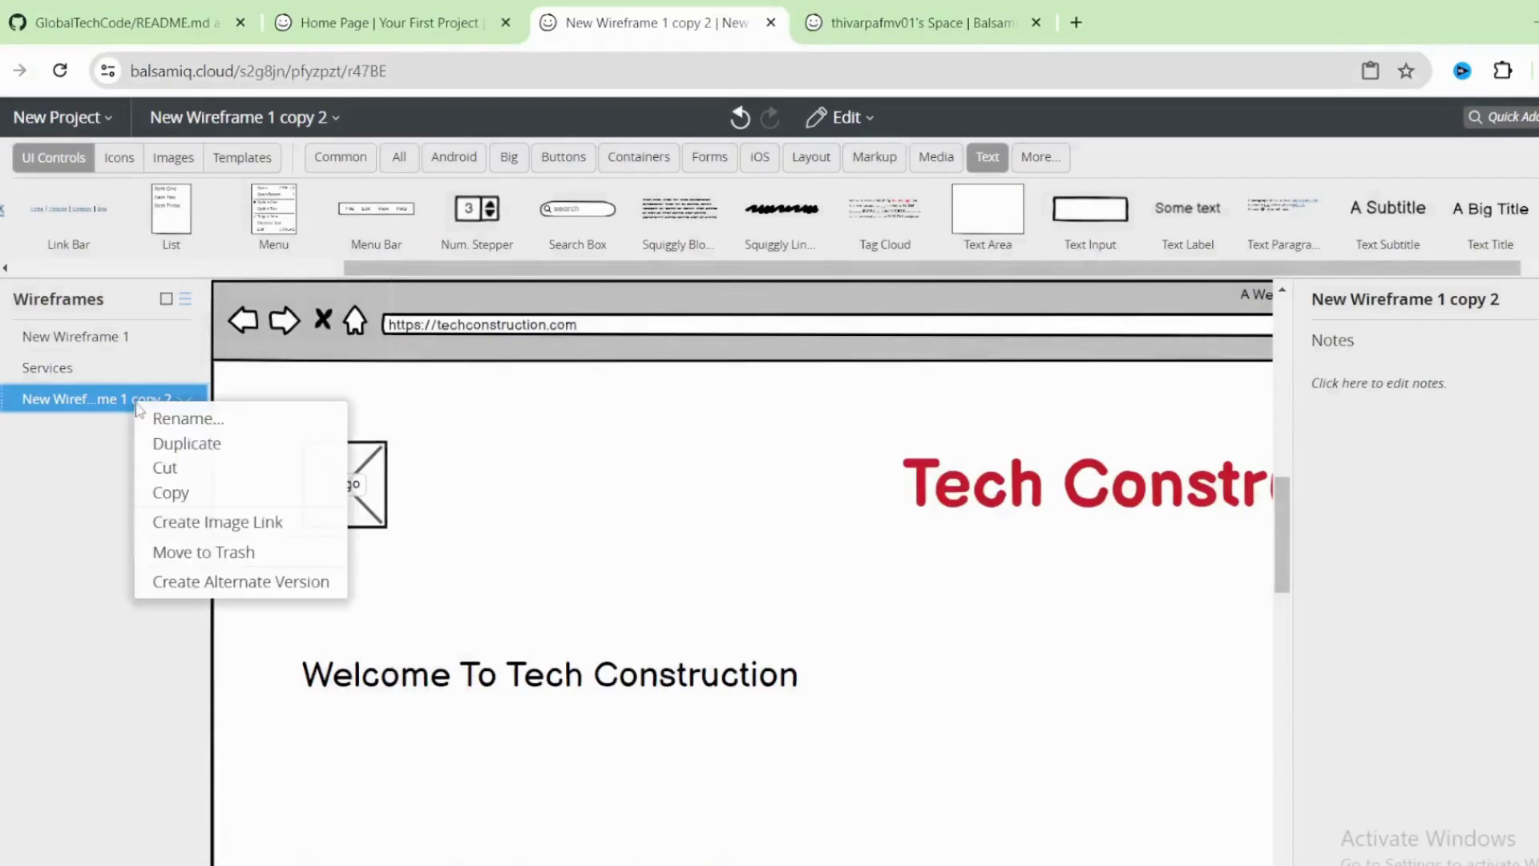
left_click(188, 417)
type("Contact")
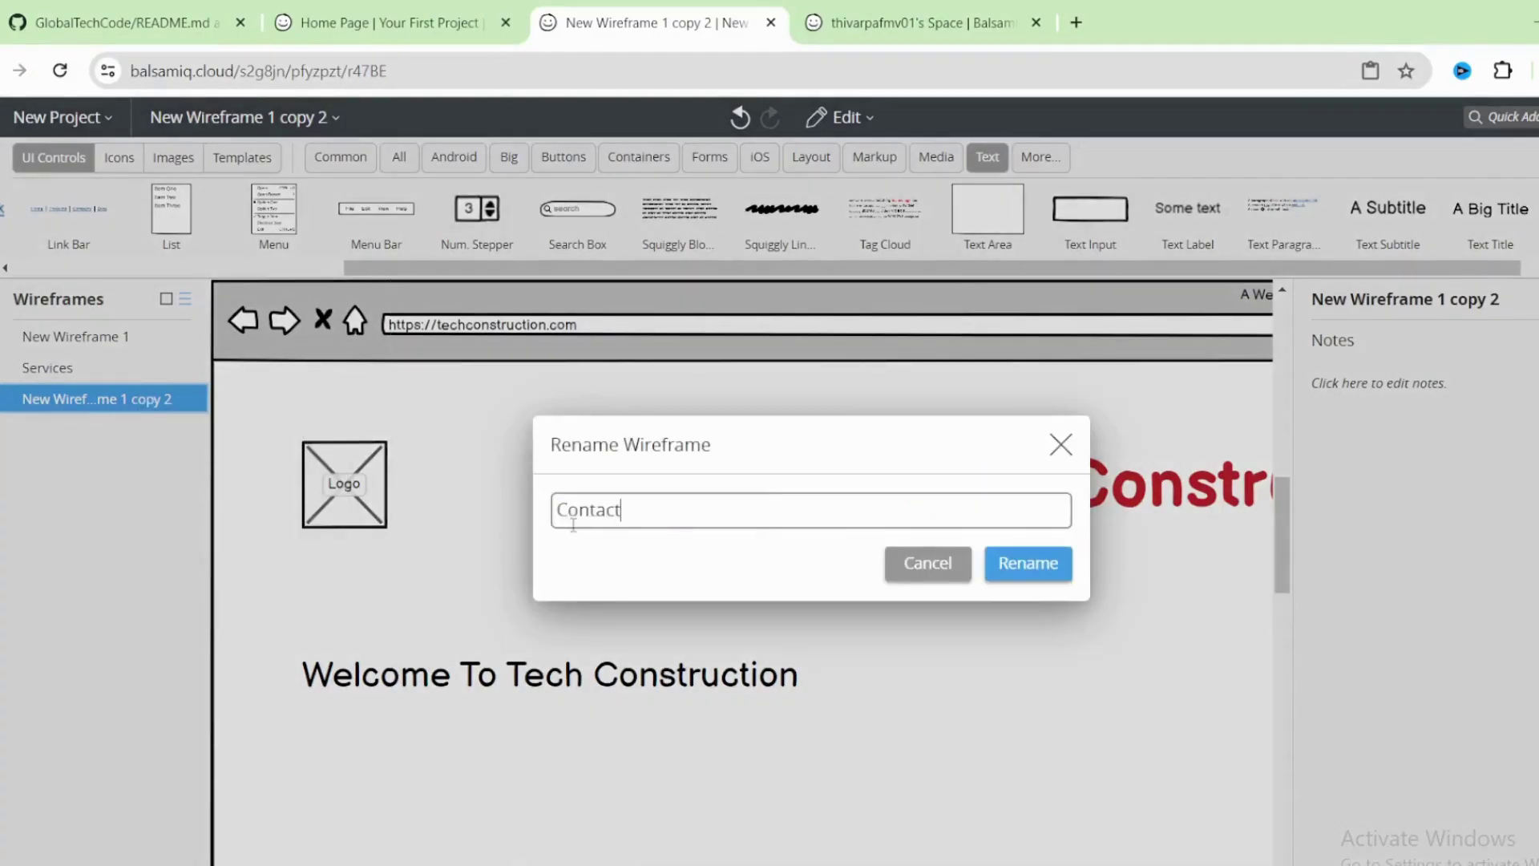
key("Return")
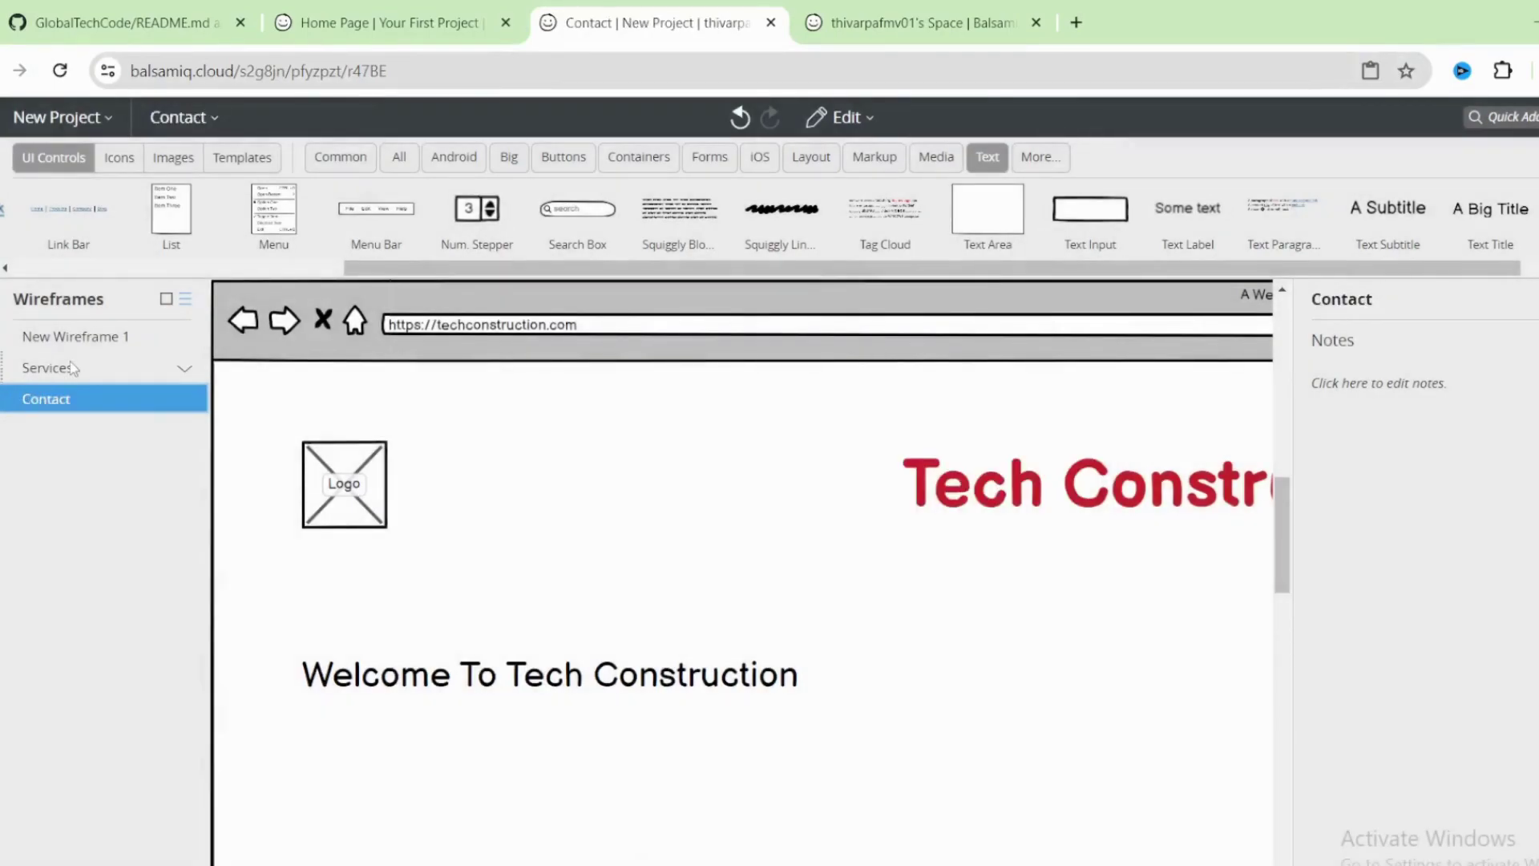
- Rename the original wireframe, New Wireframe 1, as Home
left_click(72, 367)
right_click(77, 342)
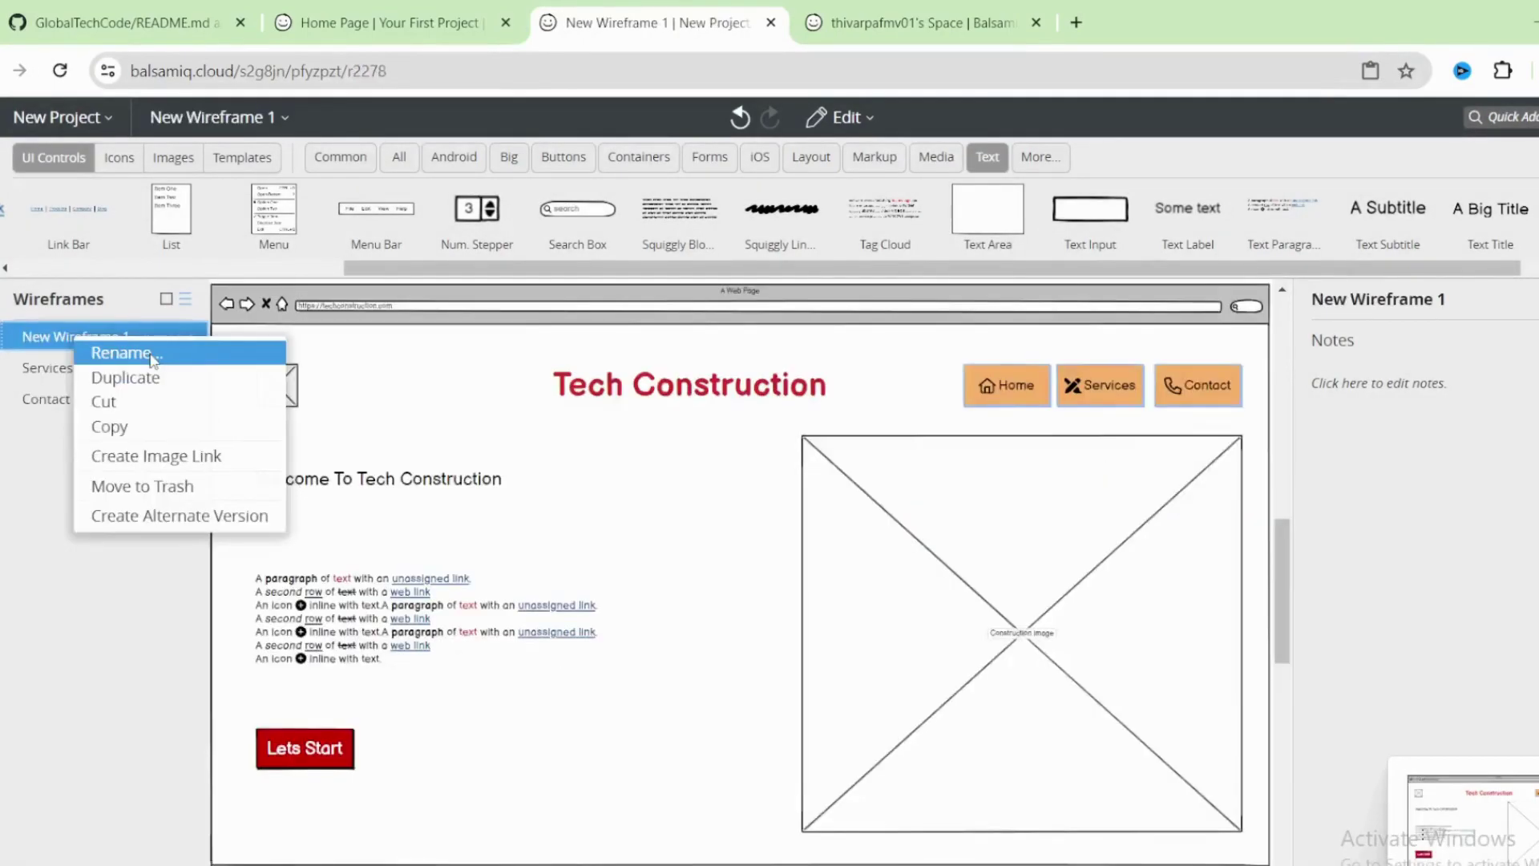
left_click(128, 353)
type("Ho")
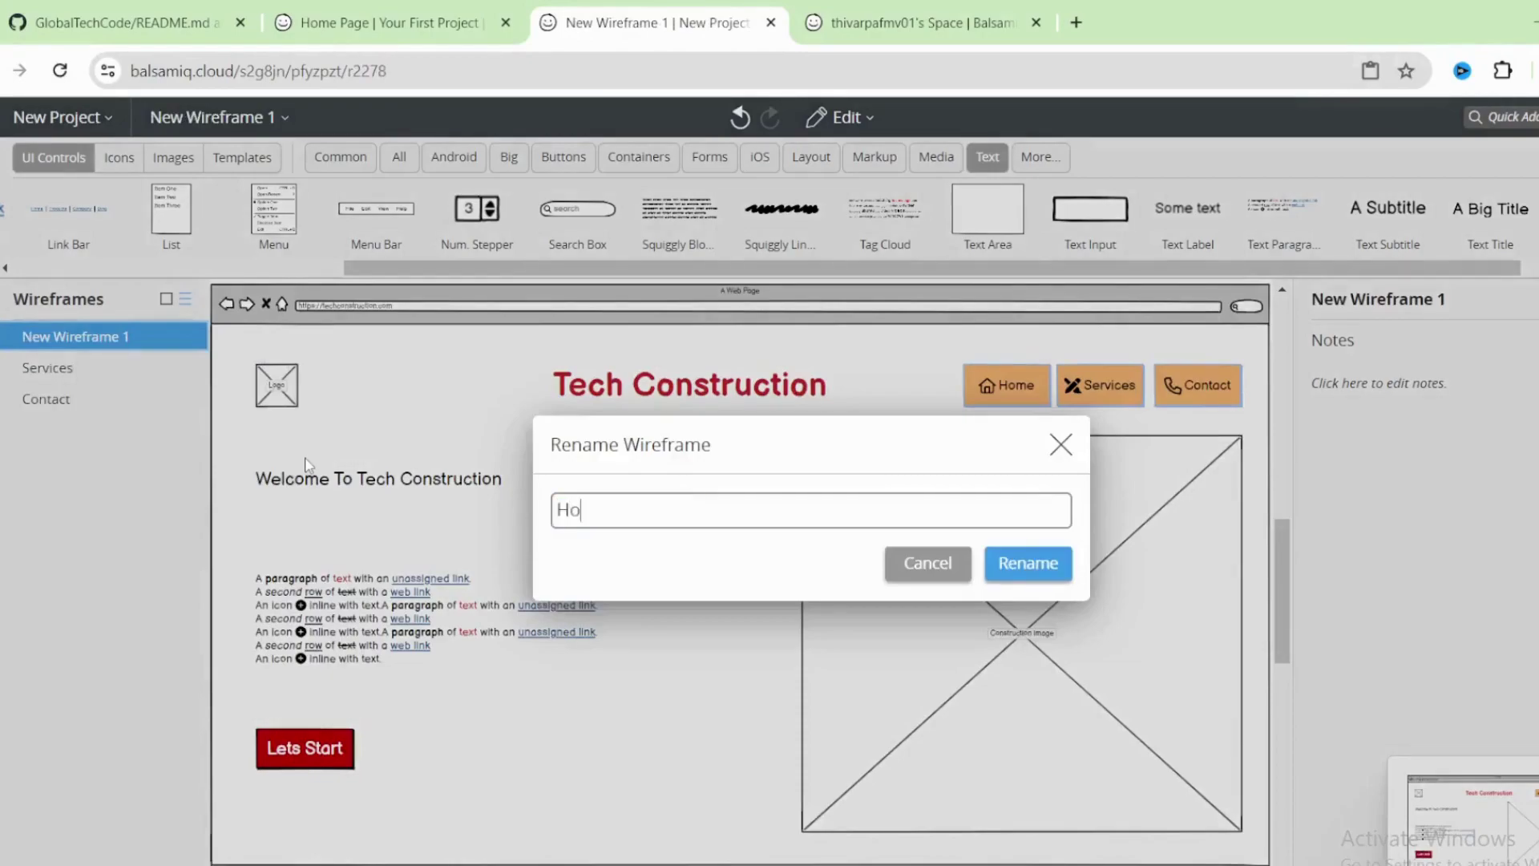
type("me")
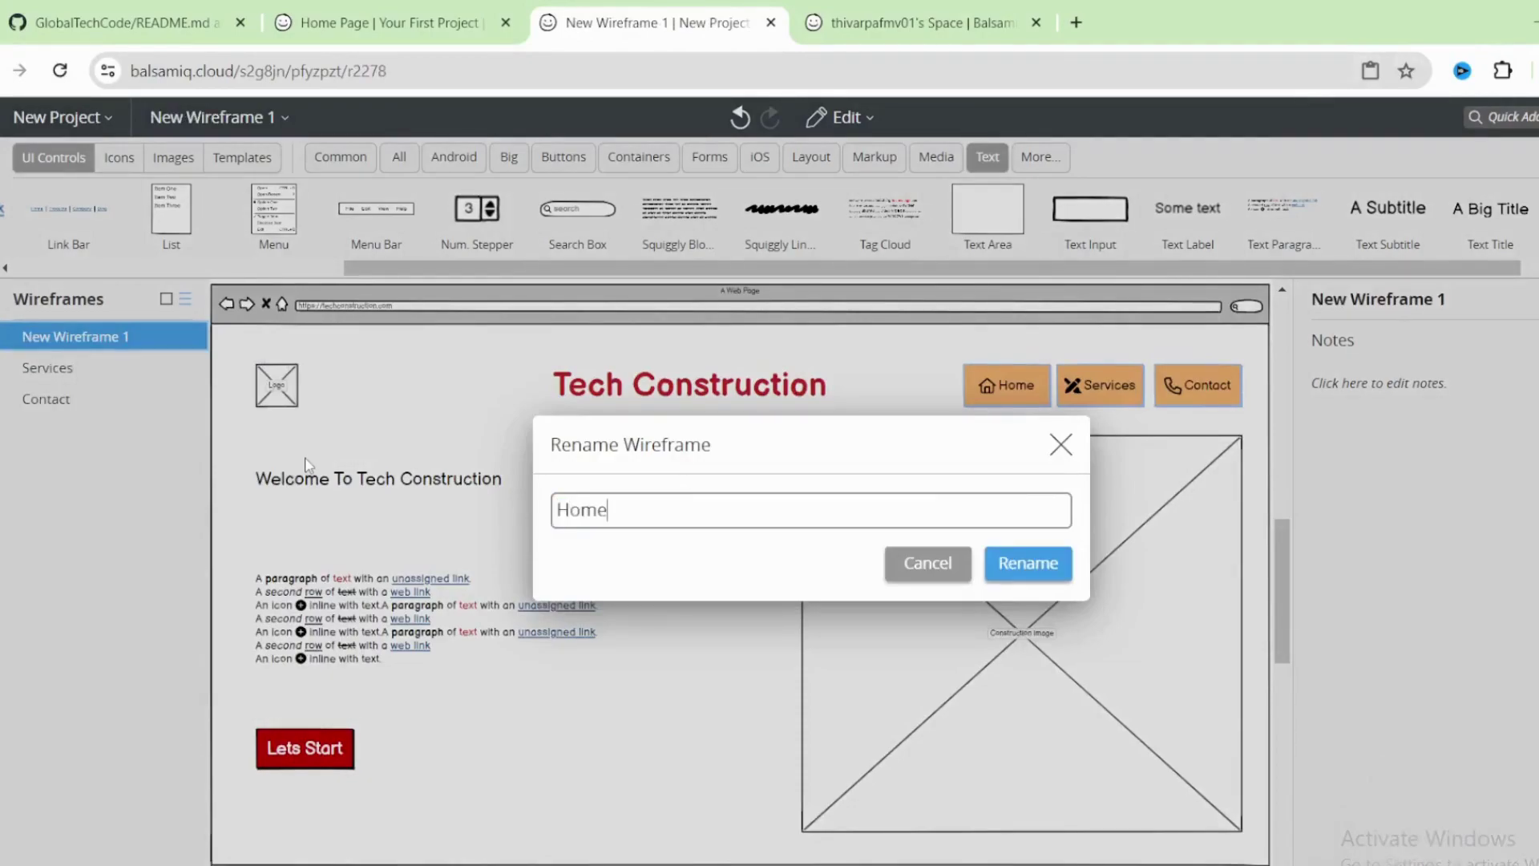
left_click(1029, 562)
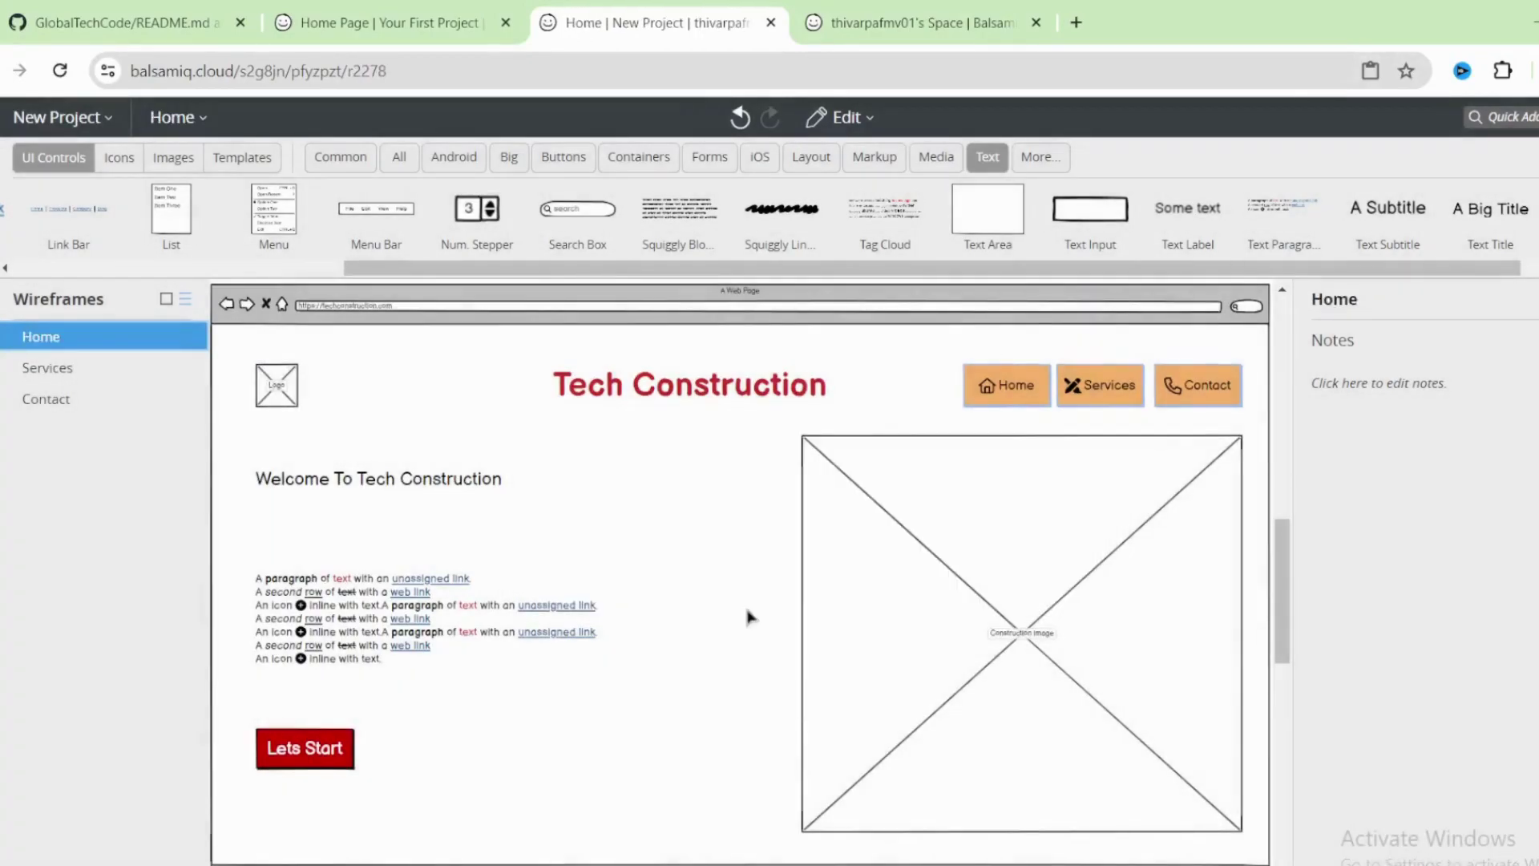
- Delete the welcome heading, the text paragraph and the Lets Start button from the Services wireframe
left_click(36, 372)
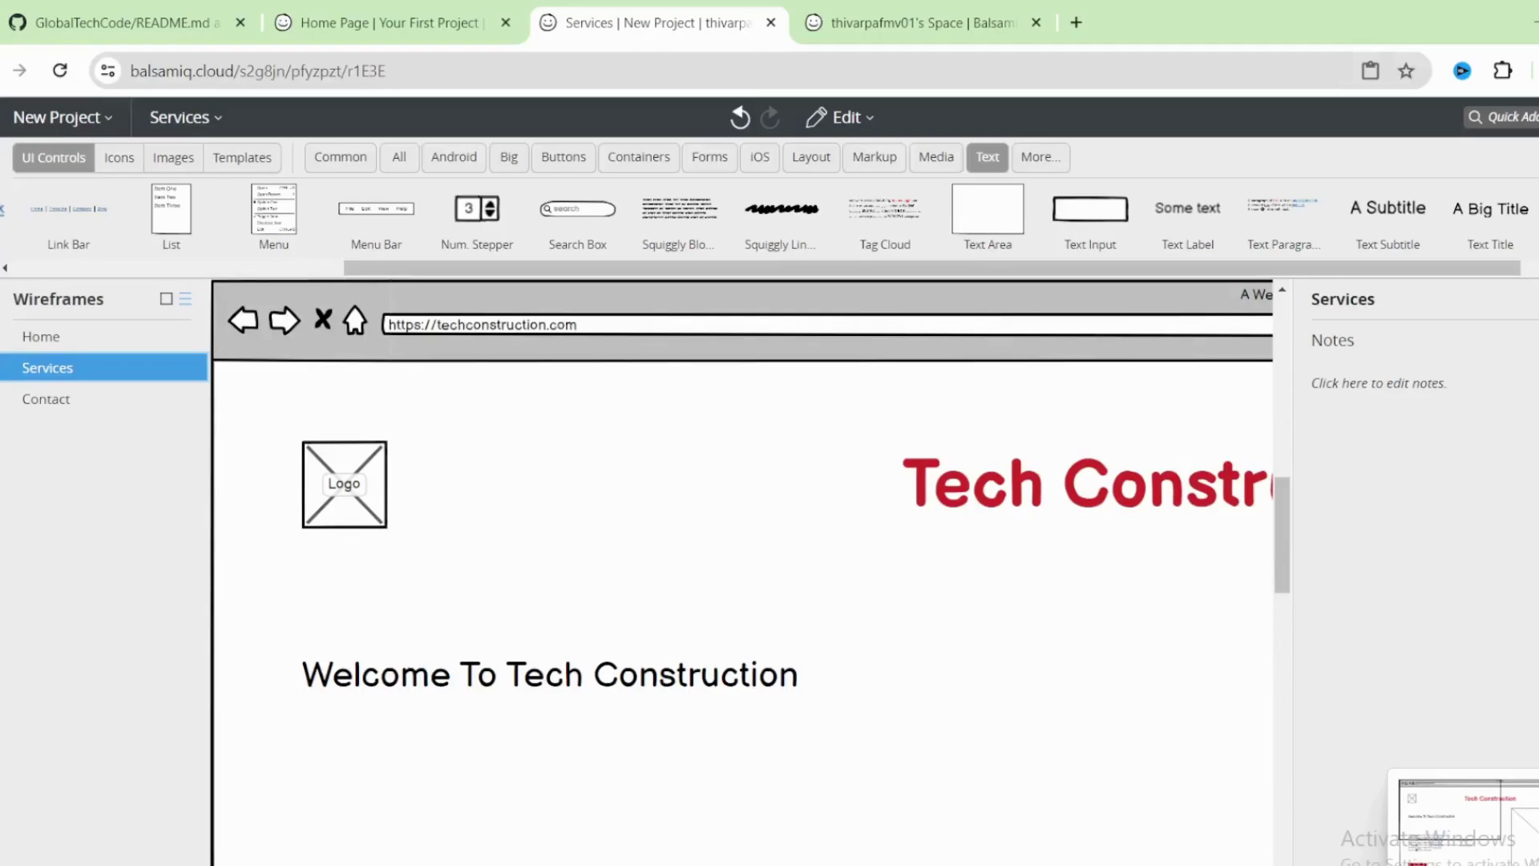
key("ctrl+9")
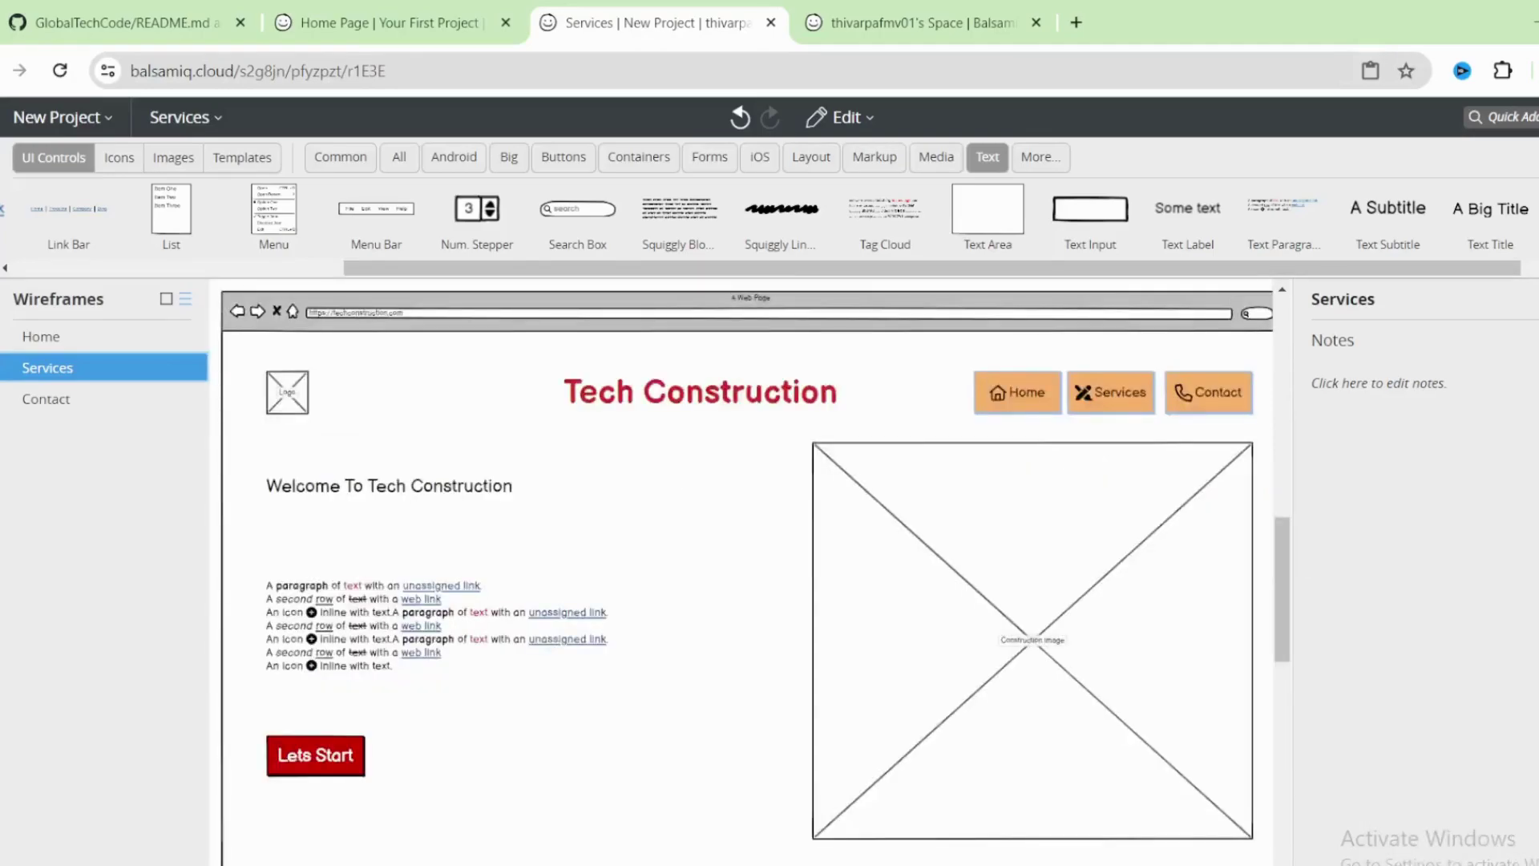
key("ctrl+minus")
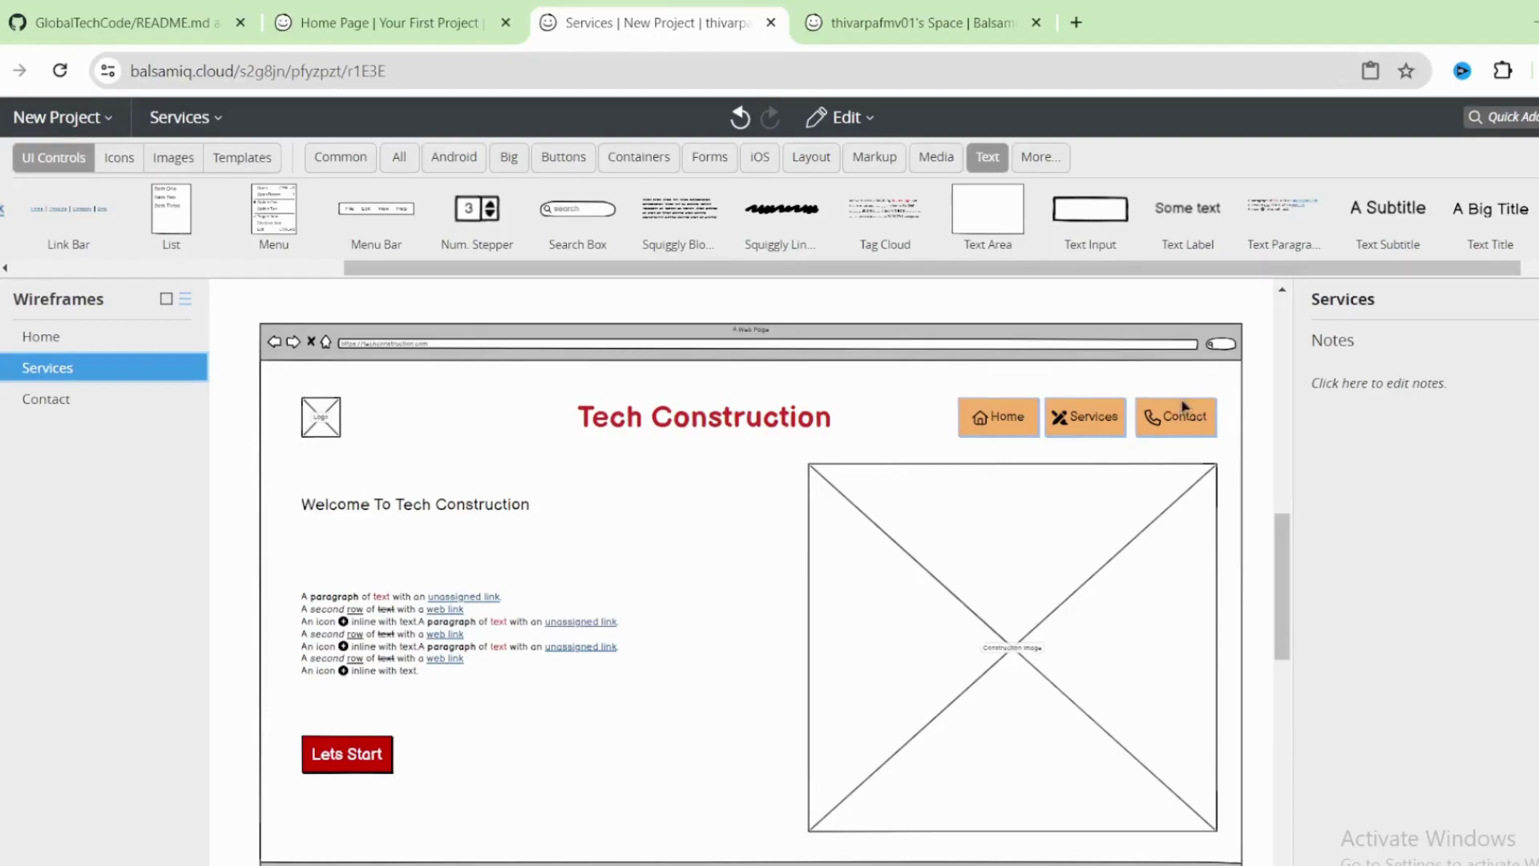
left_click(424, 513)
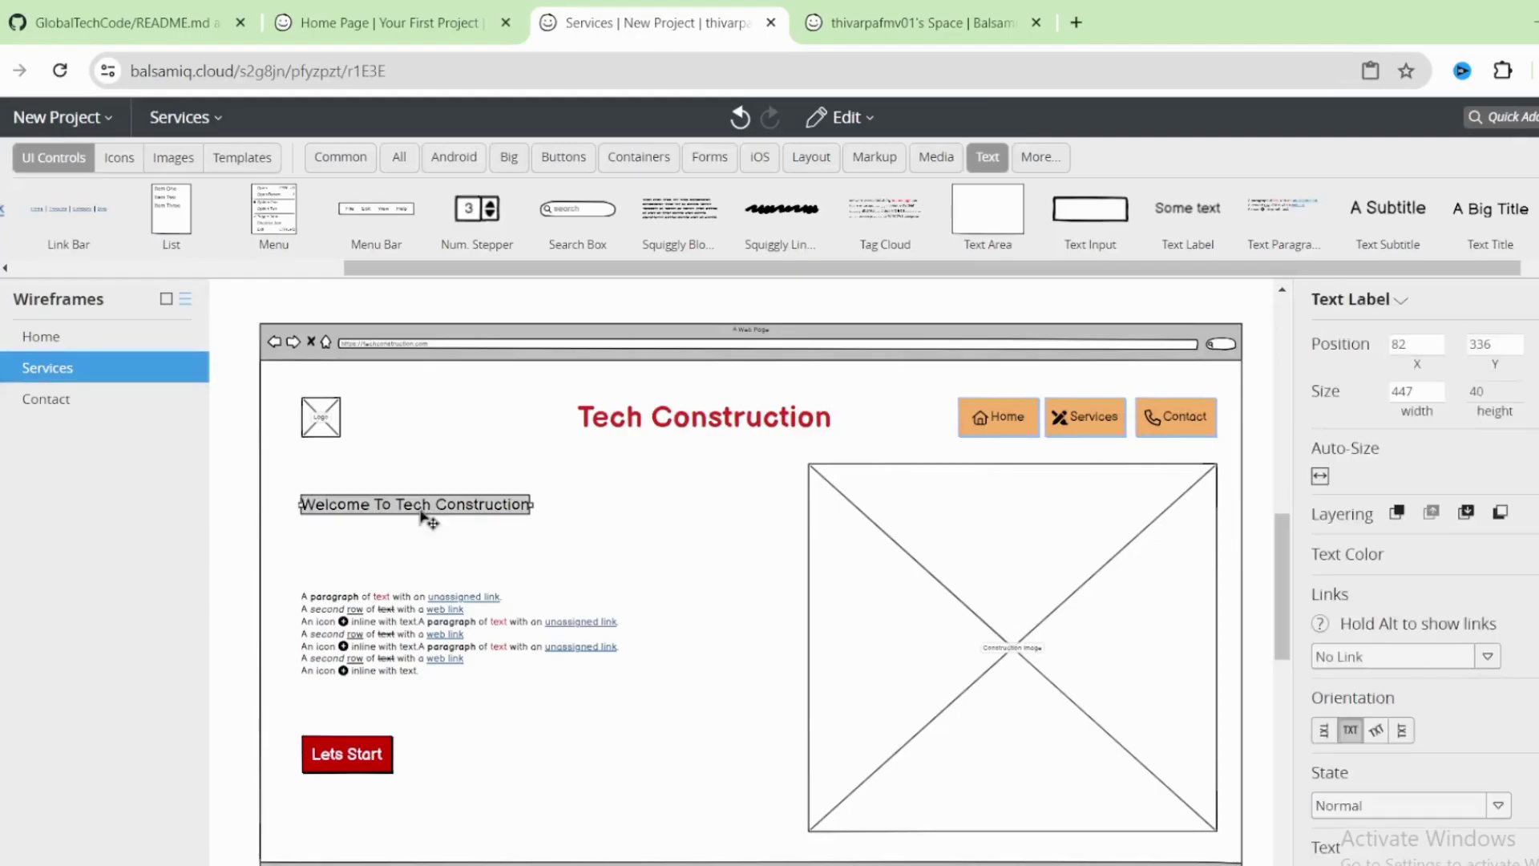
key("Delete")
left_click(397, 634)
key("Delete")
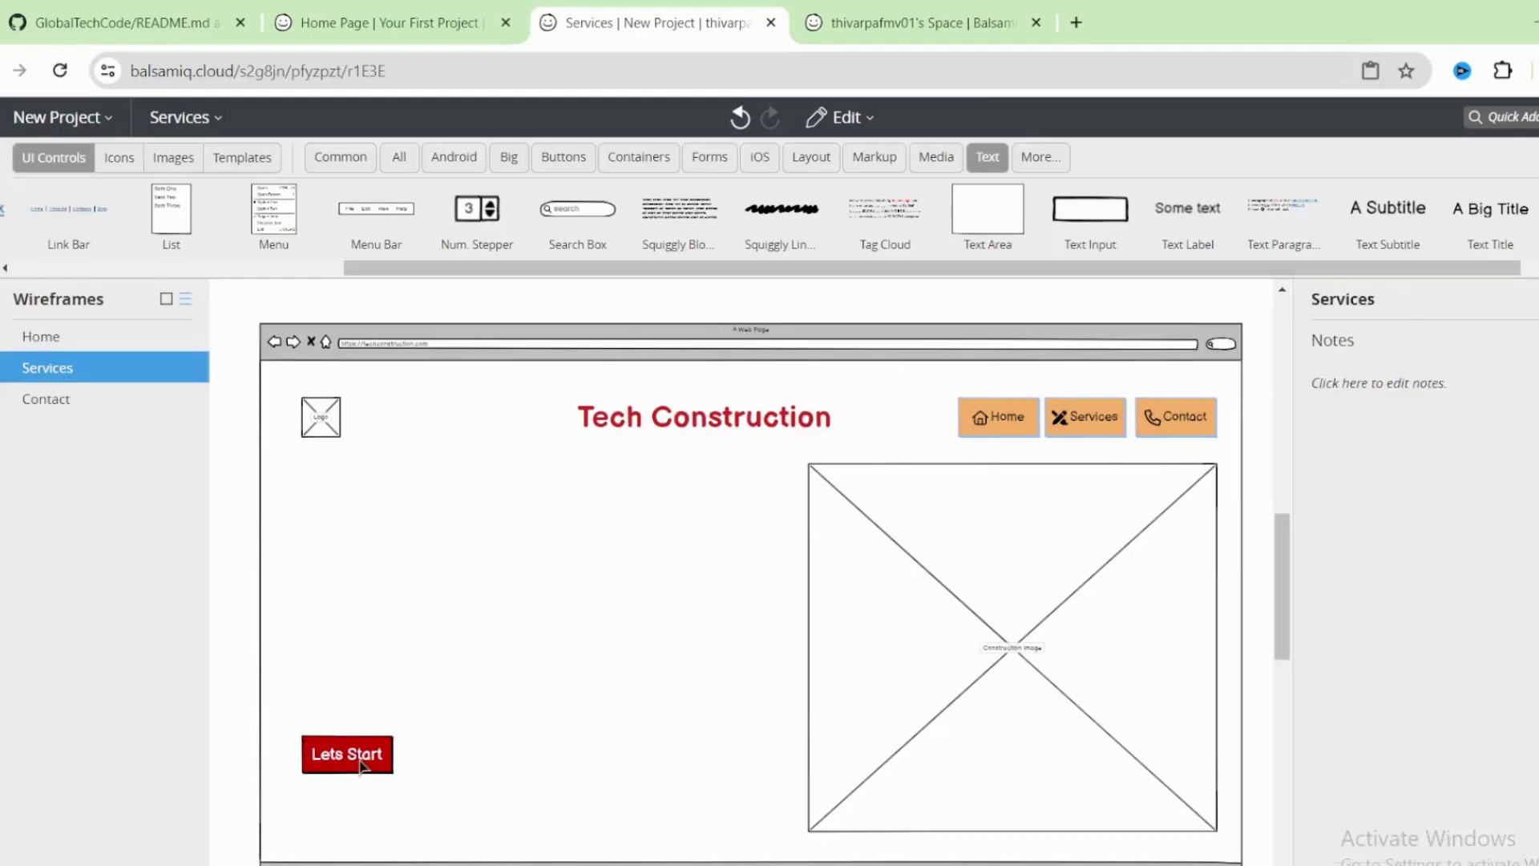
left_click(360, 766)
key("Delete")
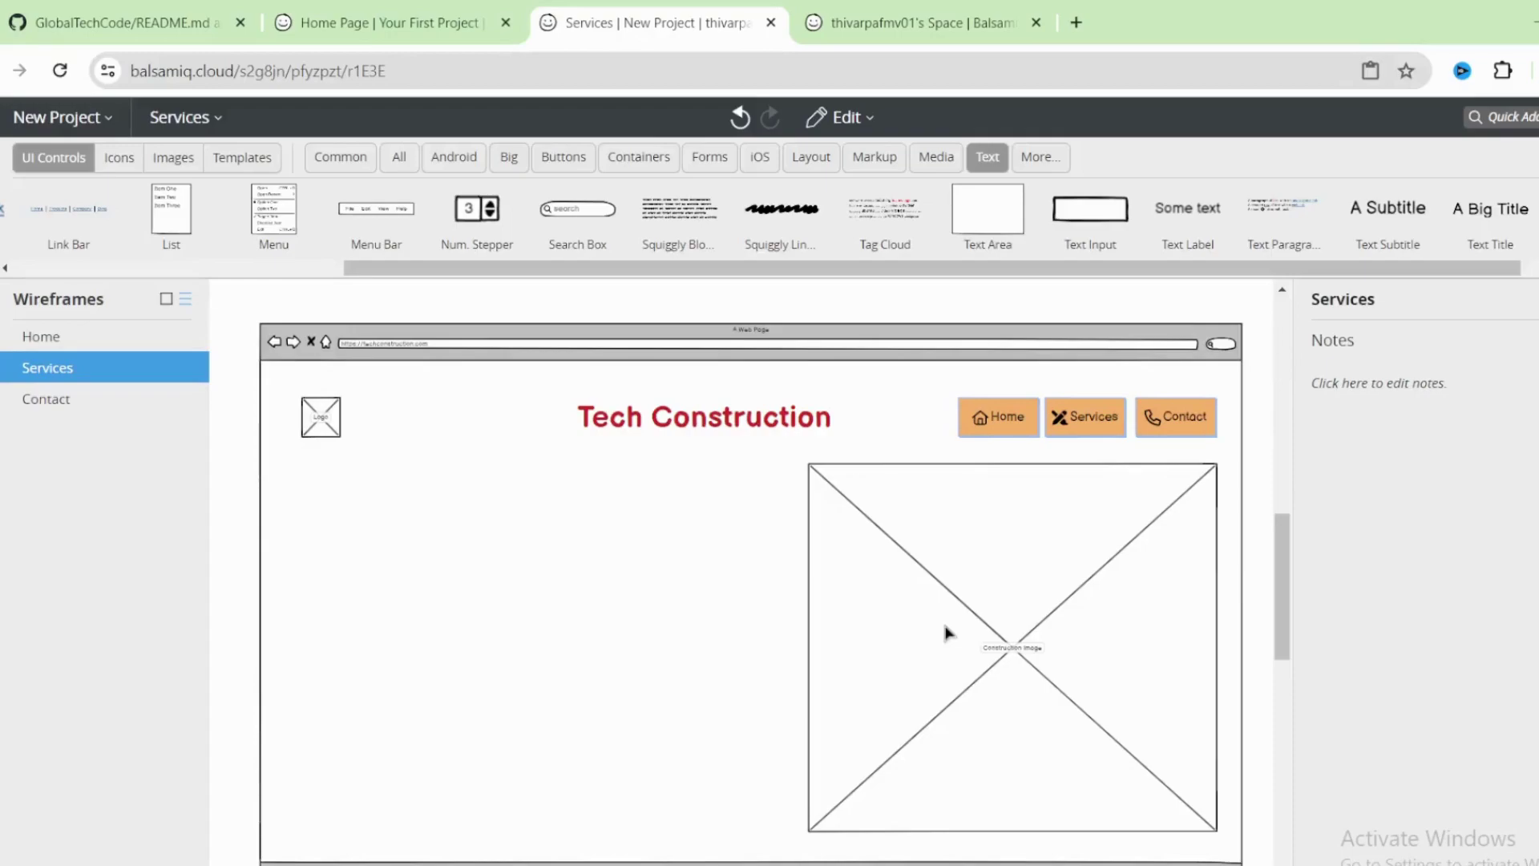
- Add a new unlabelled image placeholder in the blank area beside the construction image on the Services page
left_click(969, 510)
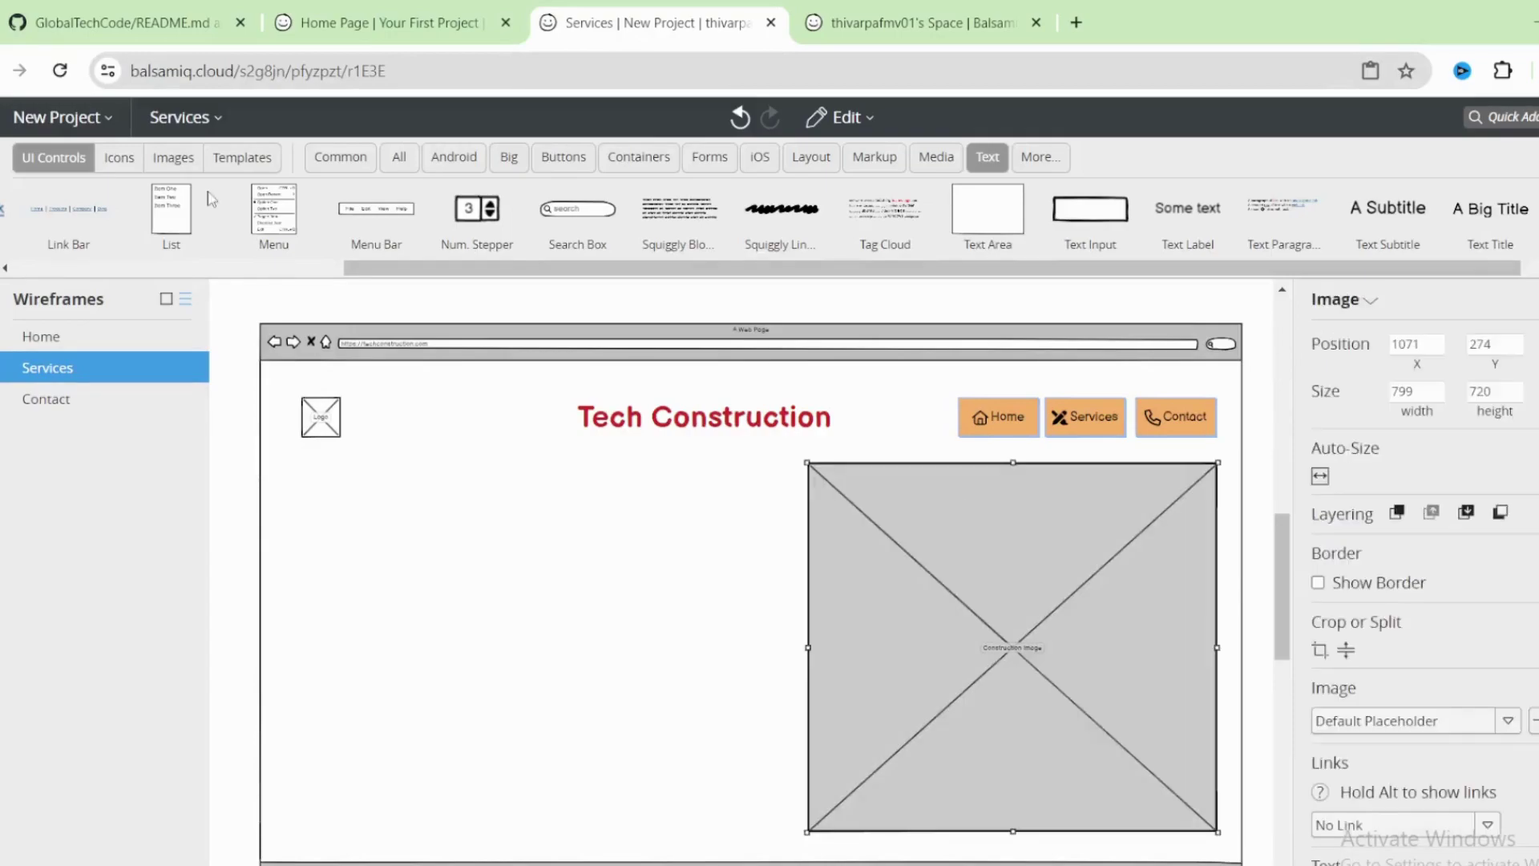
left_click(173, 157)
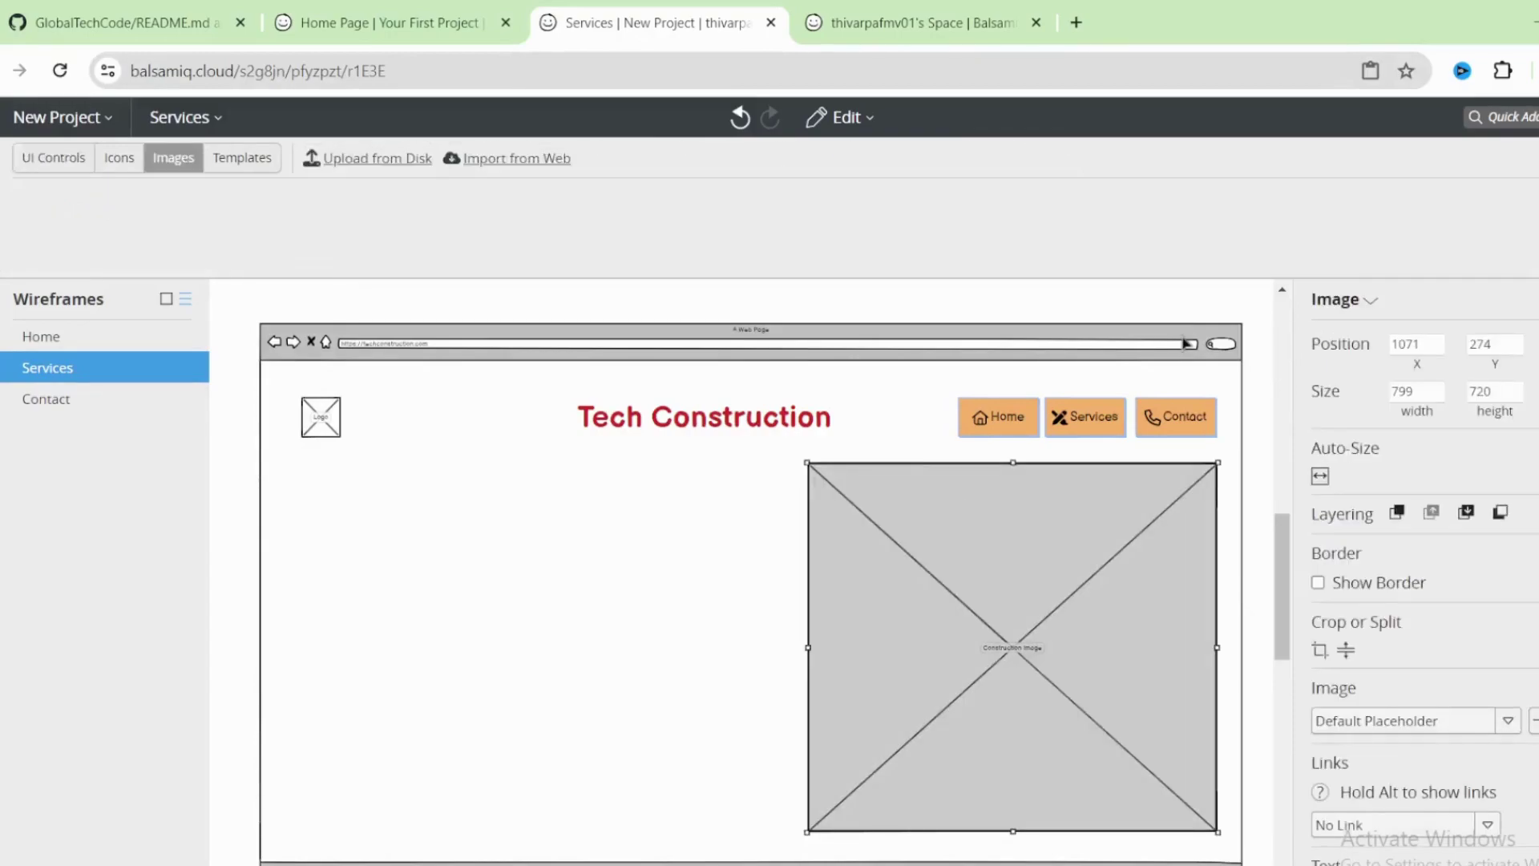
left_click(54, 164)
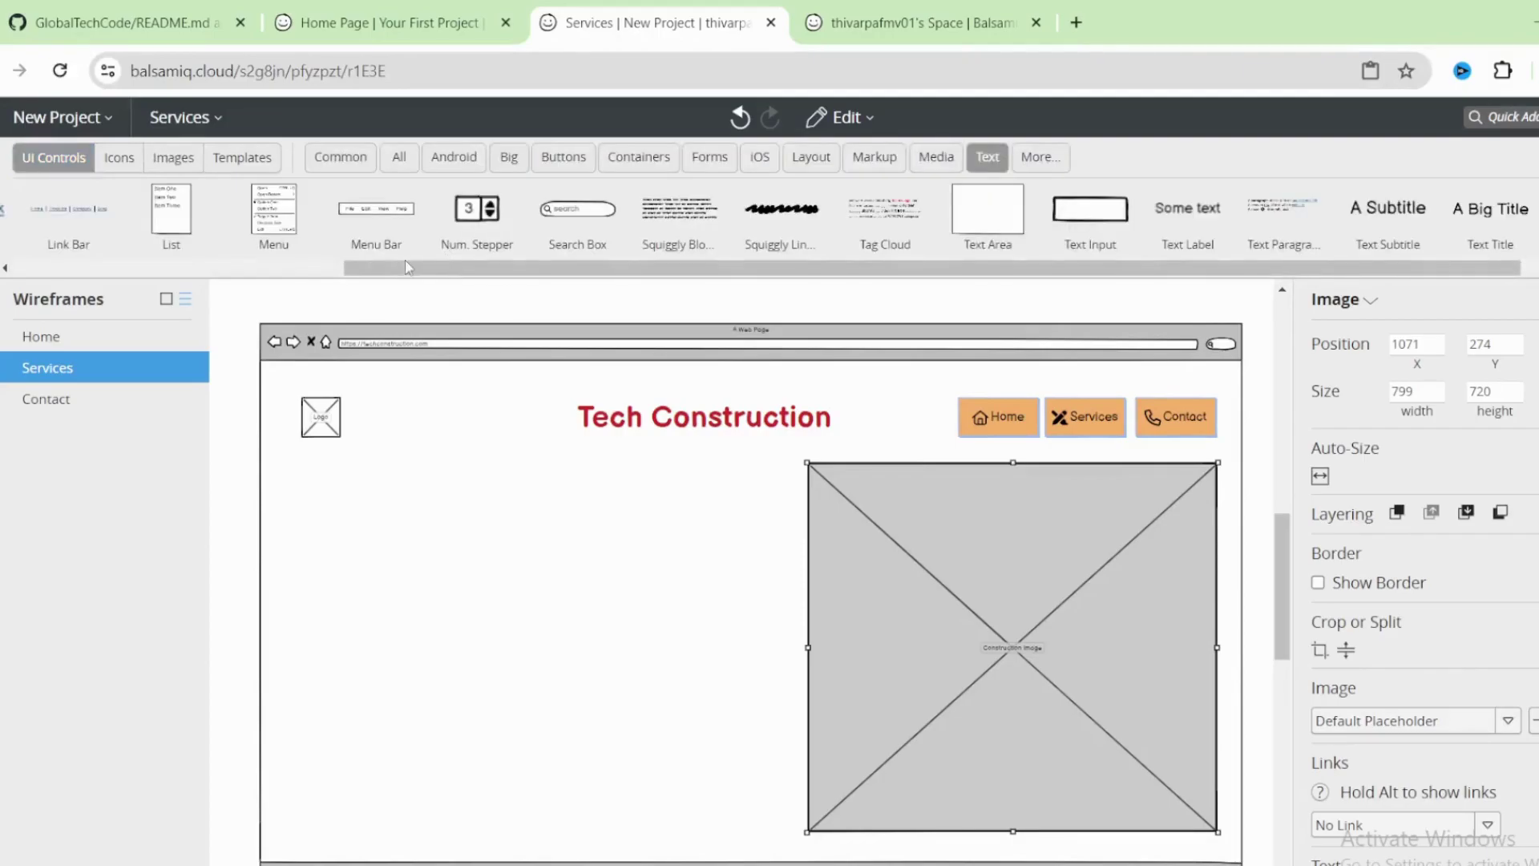
left_click_drag(406, 261, 6, 271)
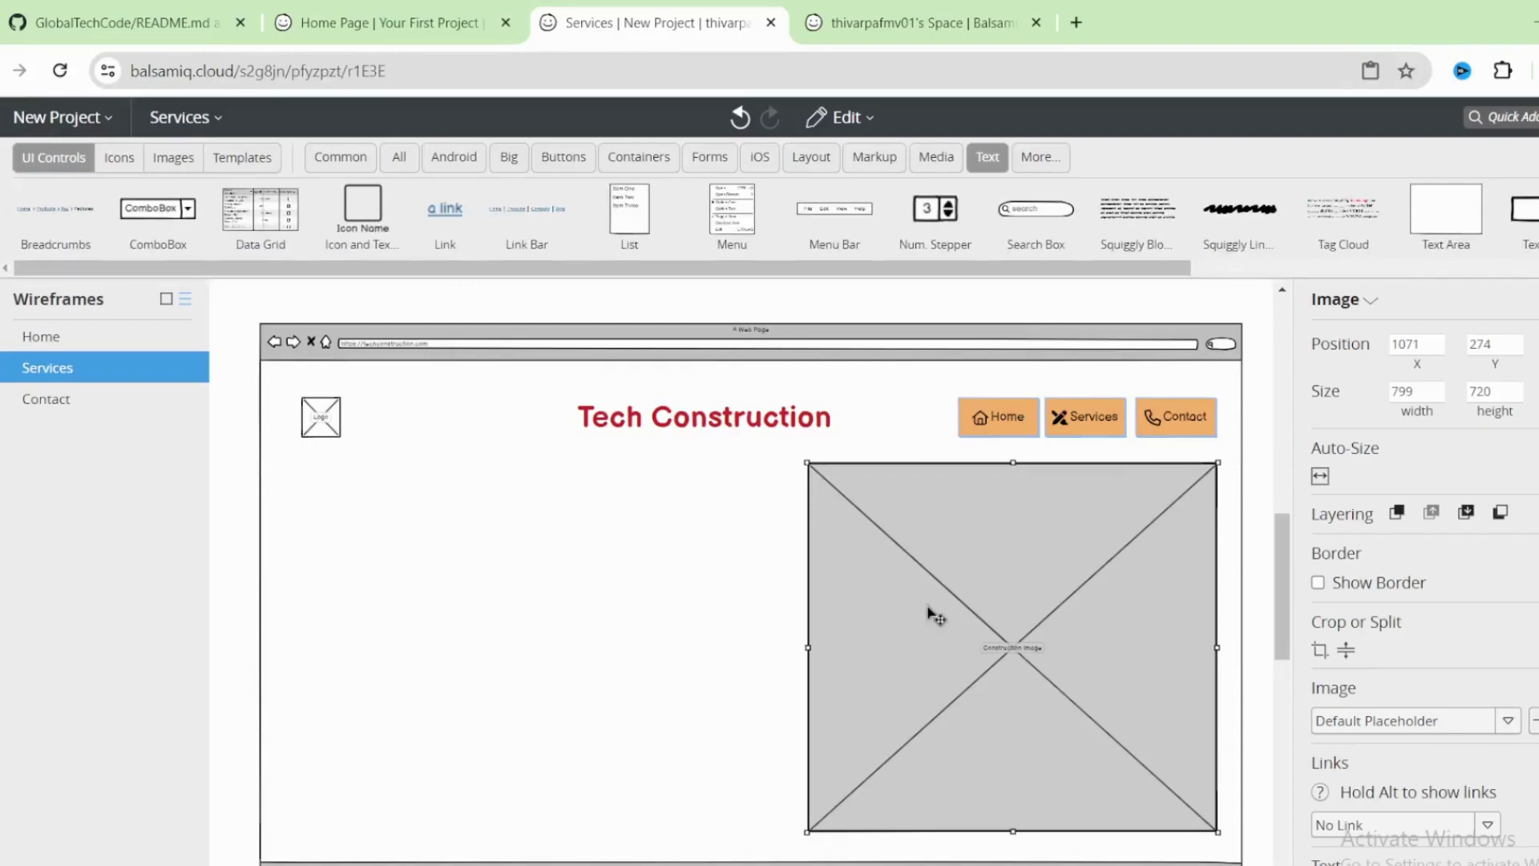
left_click(340, 157)
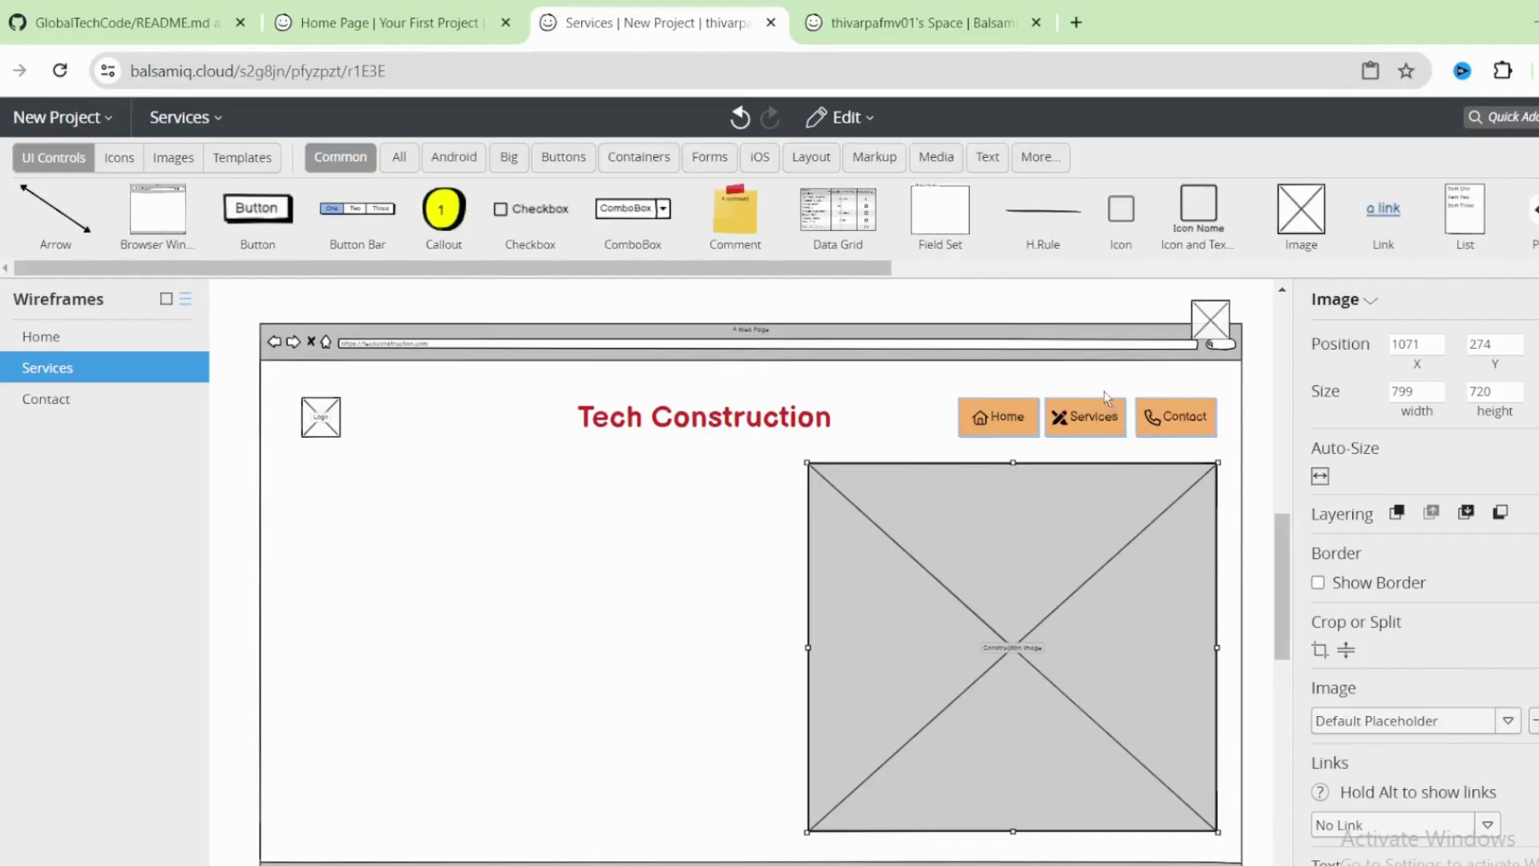
left_click_drag(1106, 398, 704, 577)
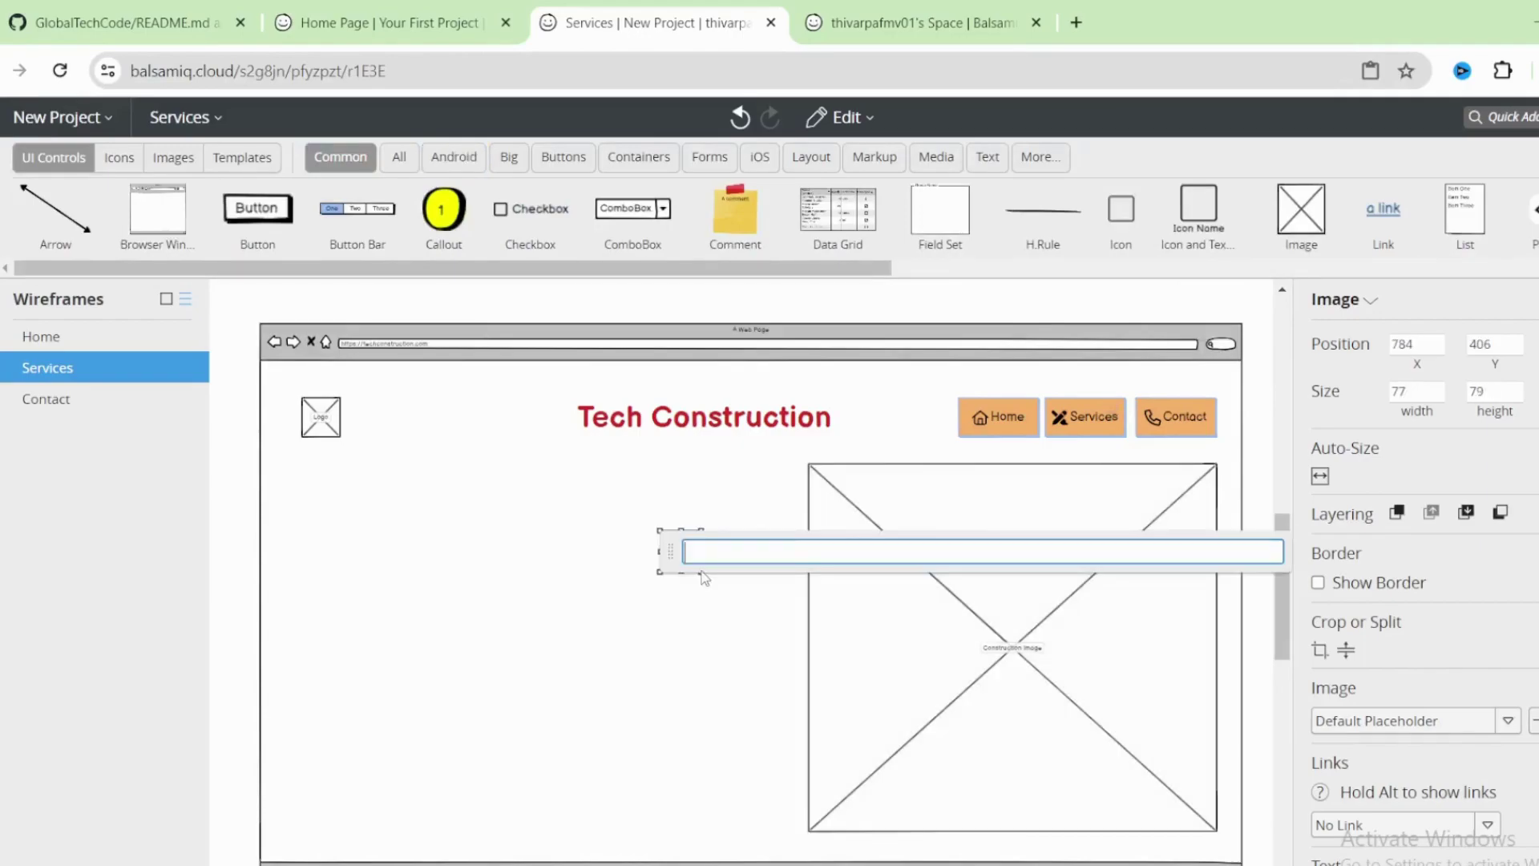
left_click(725, 559)
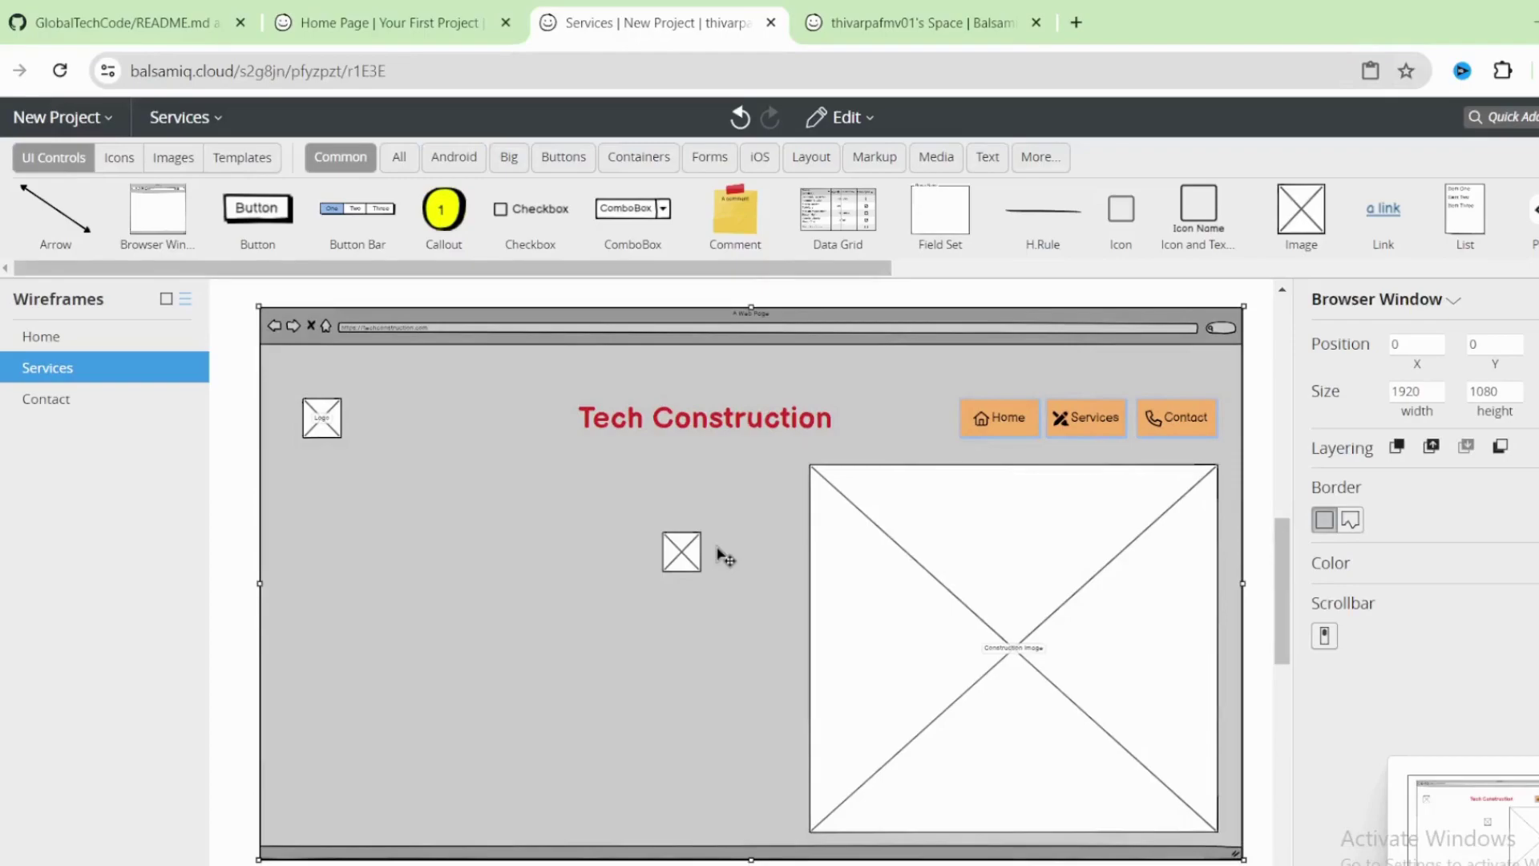
- Enlarge the new image placeholder to about 585 by 600, with its upper corner at about X 667, Y 367
left_click(697, 569)
left_click_drag(702, 573, 929, 720)
left_click(830, 656)
left_click_drag(741, 601, 728, 582)
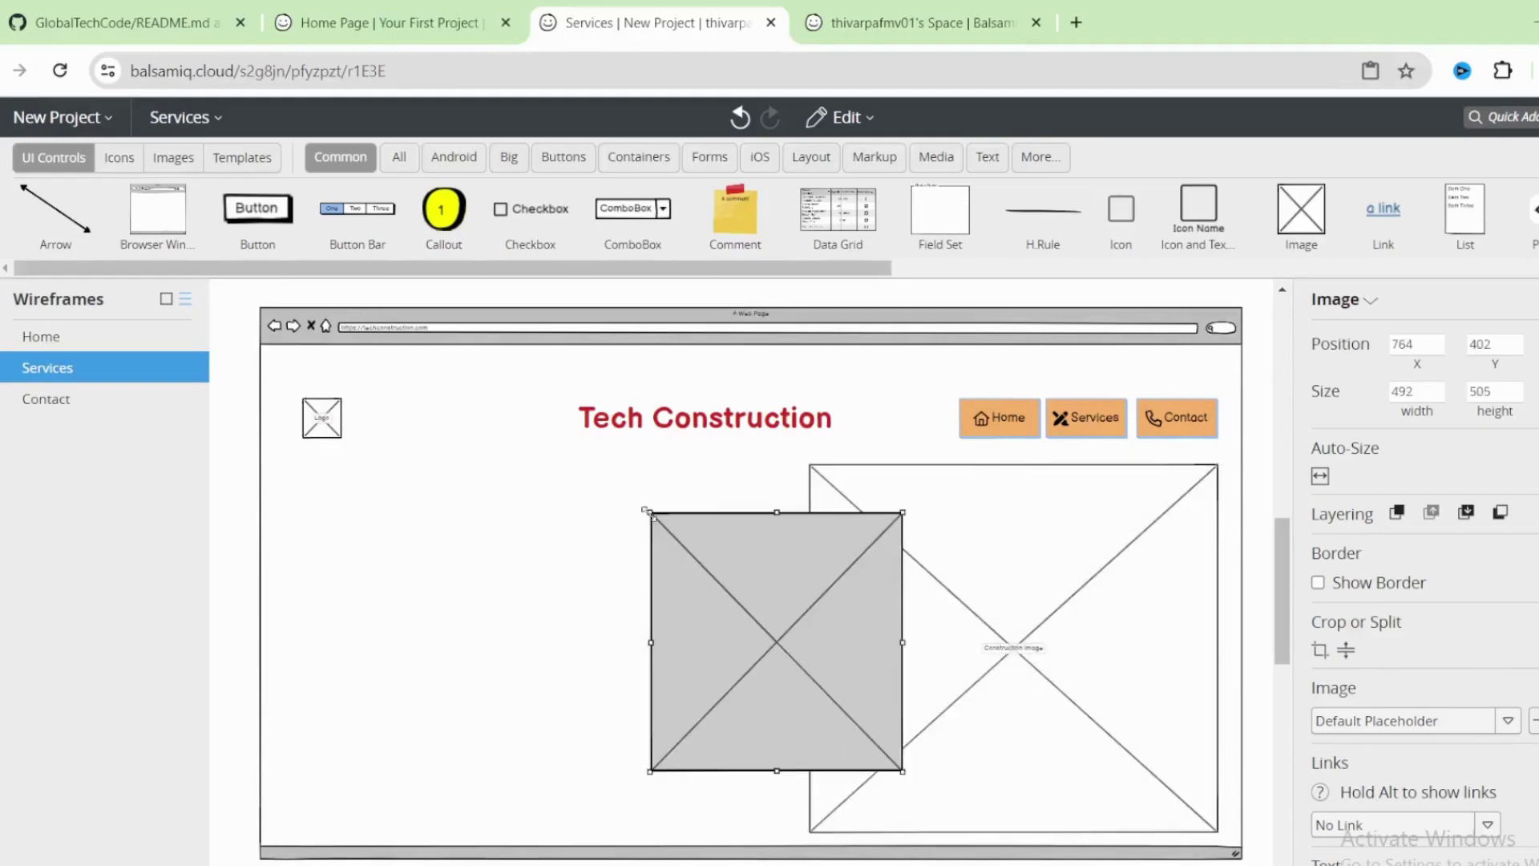
left_click_drag(648, 510, 601, 495)
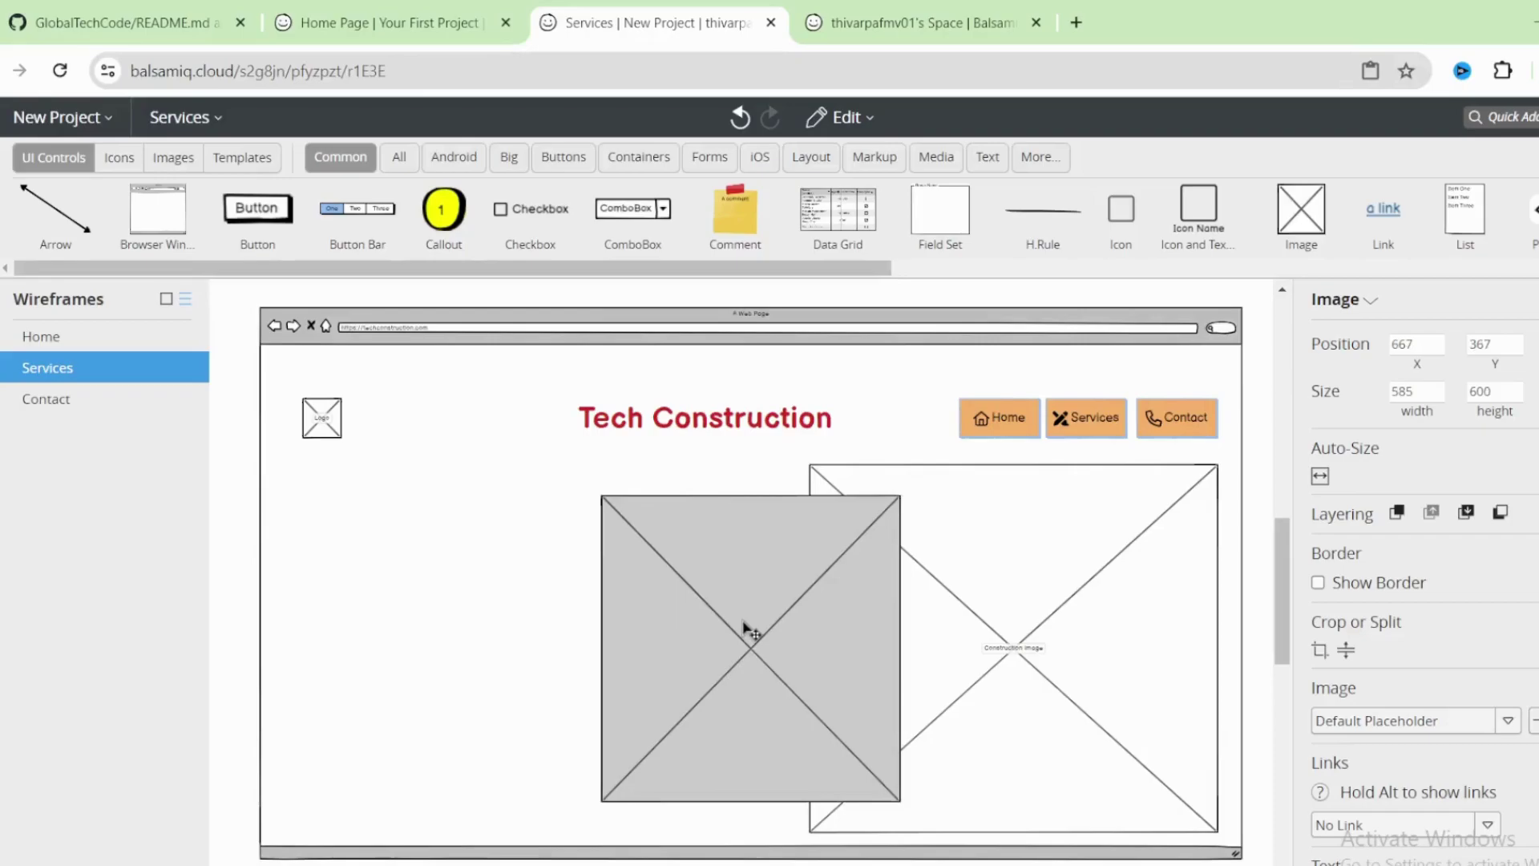
- Duplicate the 585 by 600 image placeholder and place the copy beside it at about X 55, Y 364
left_click(757, 589)
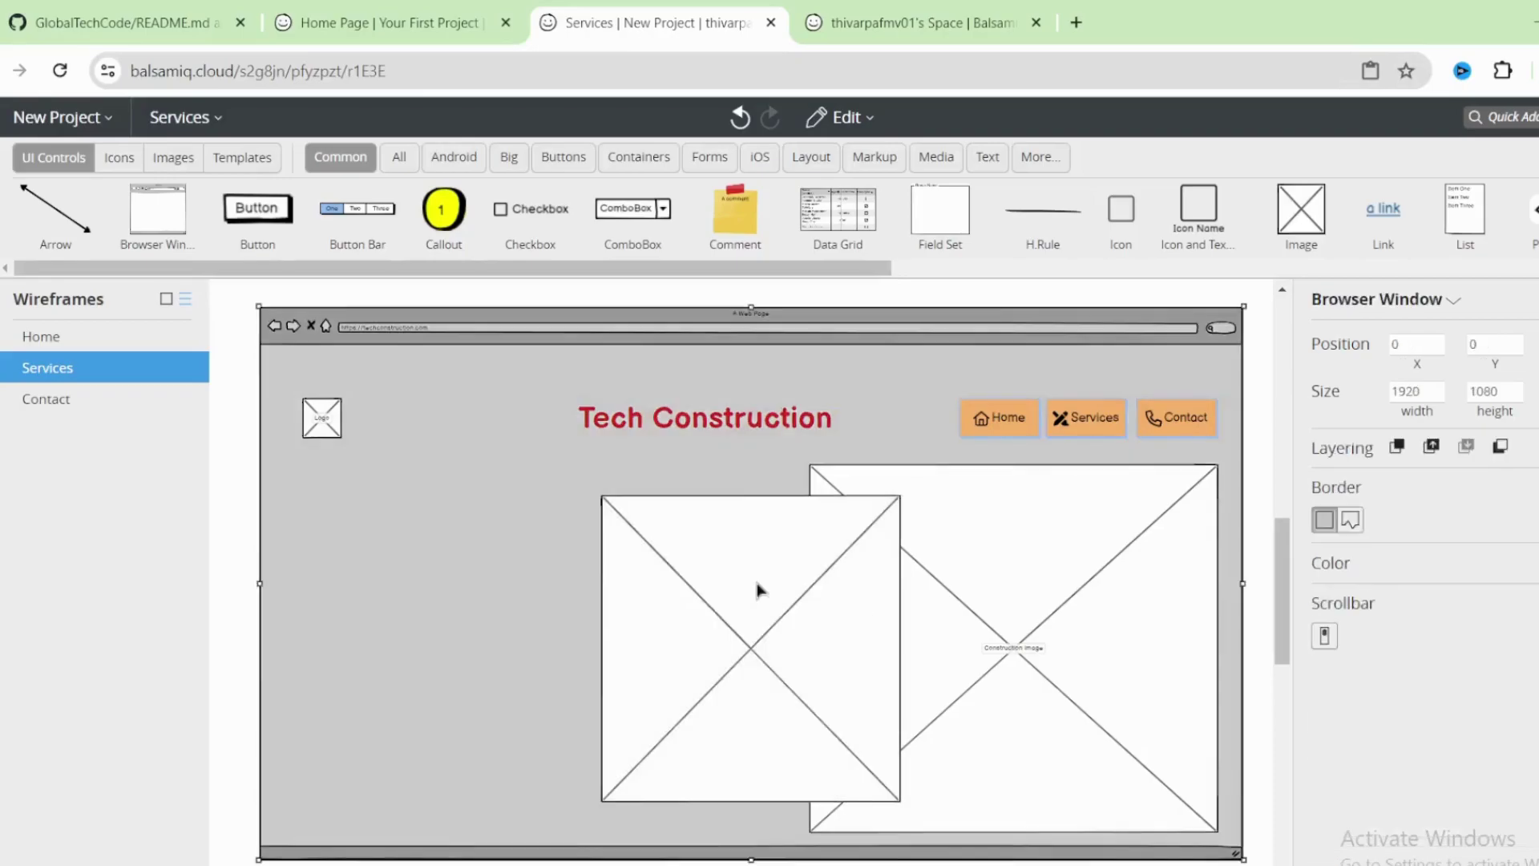
left_click(757, 589)
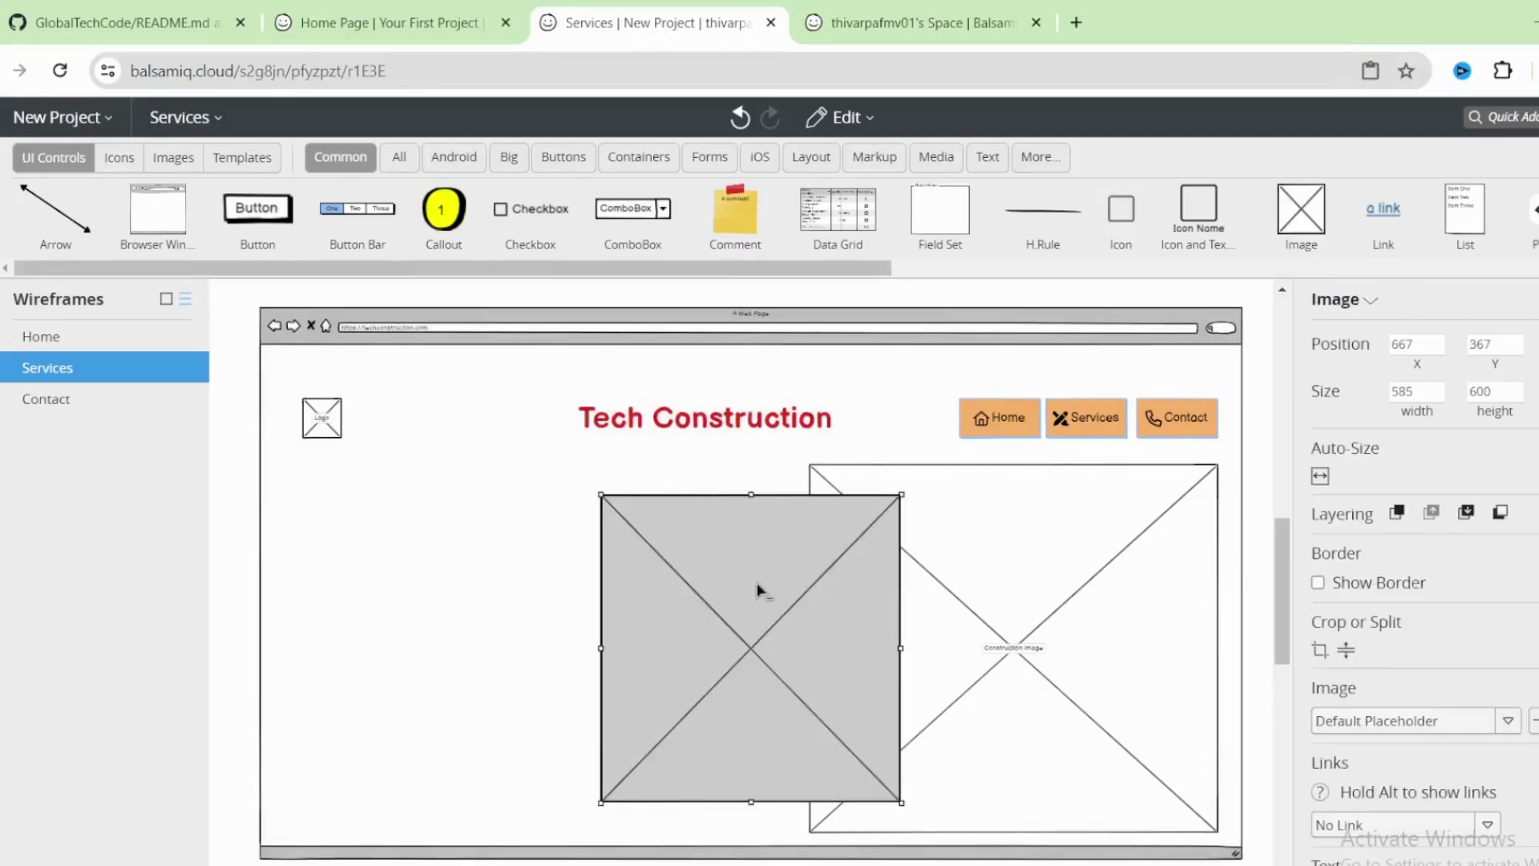
left_click_drag(757, 589, 439, 597)
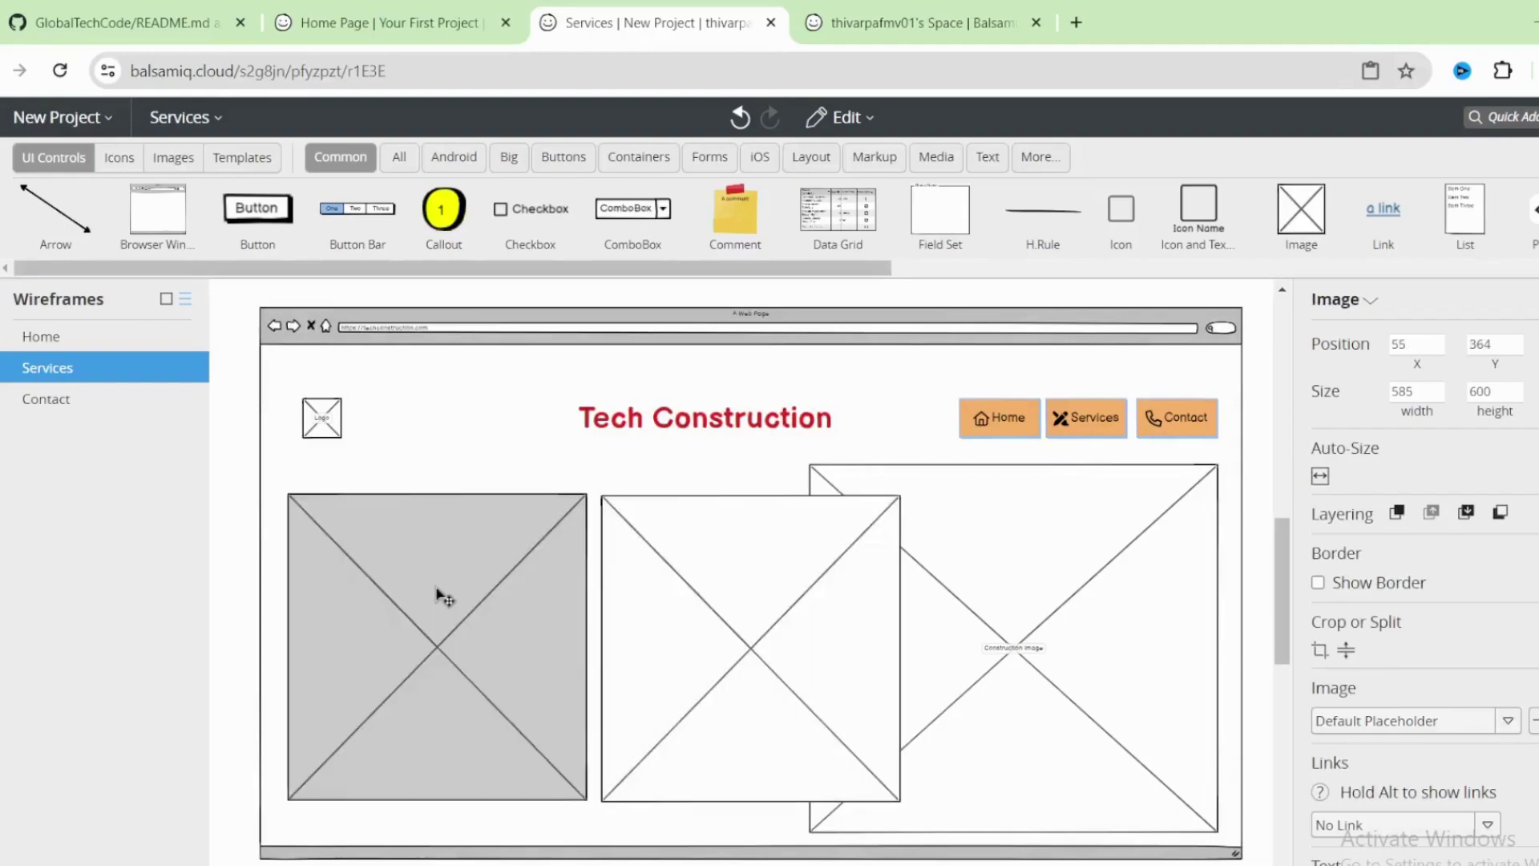
left_click(567, 691)
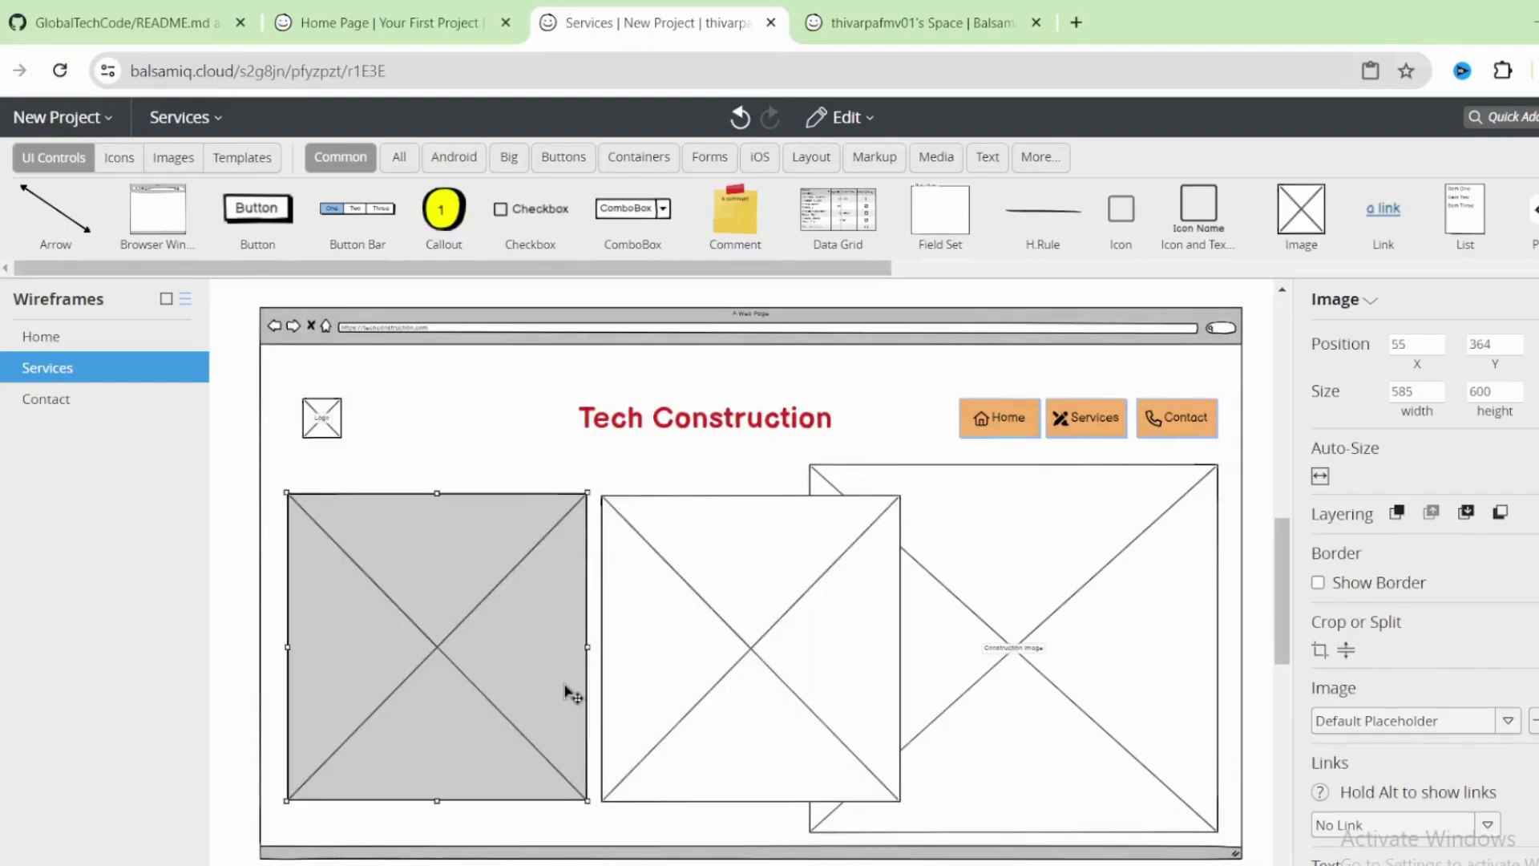
- Duplicate the large construction image to about X 16, Y 291 and send the copy behind the smaller placeholder there
key("Tab")
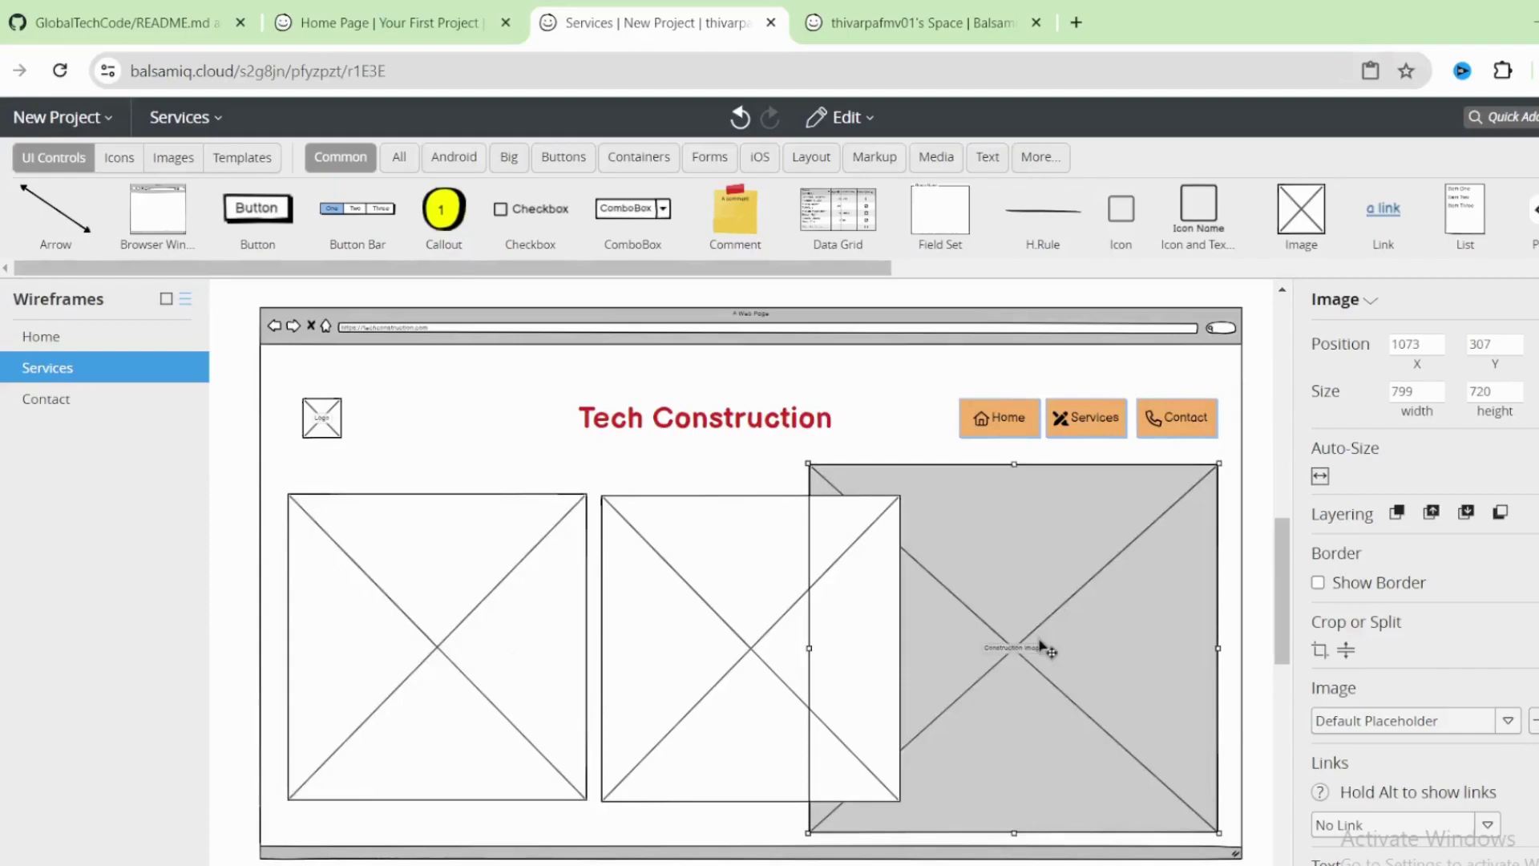
left_click_drag(1042, 648, 538, 620)
right_click(537, 621)
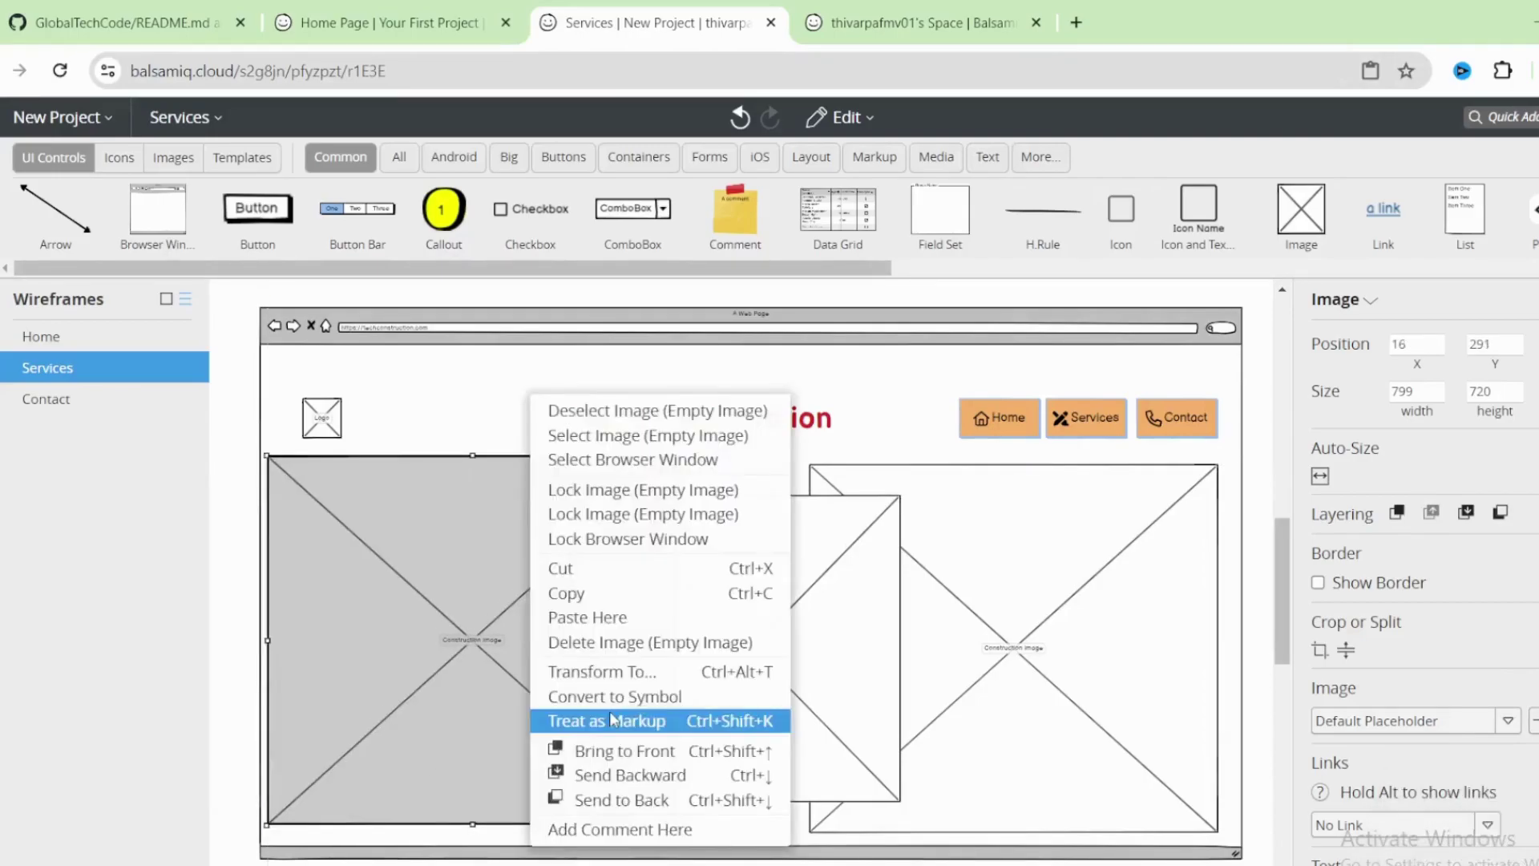
left_click(377, 647)
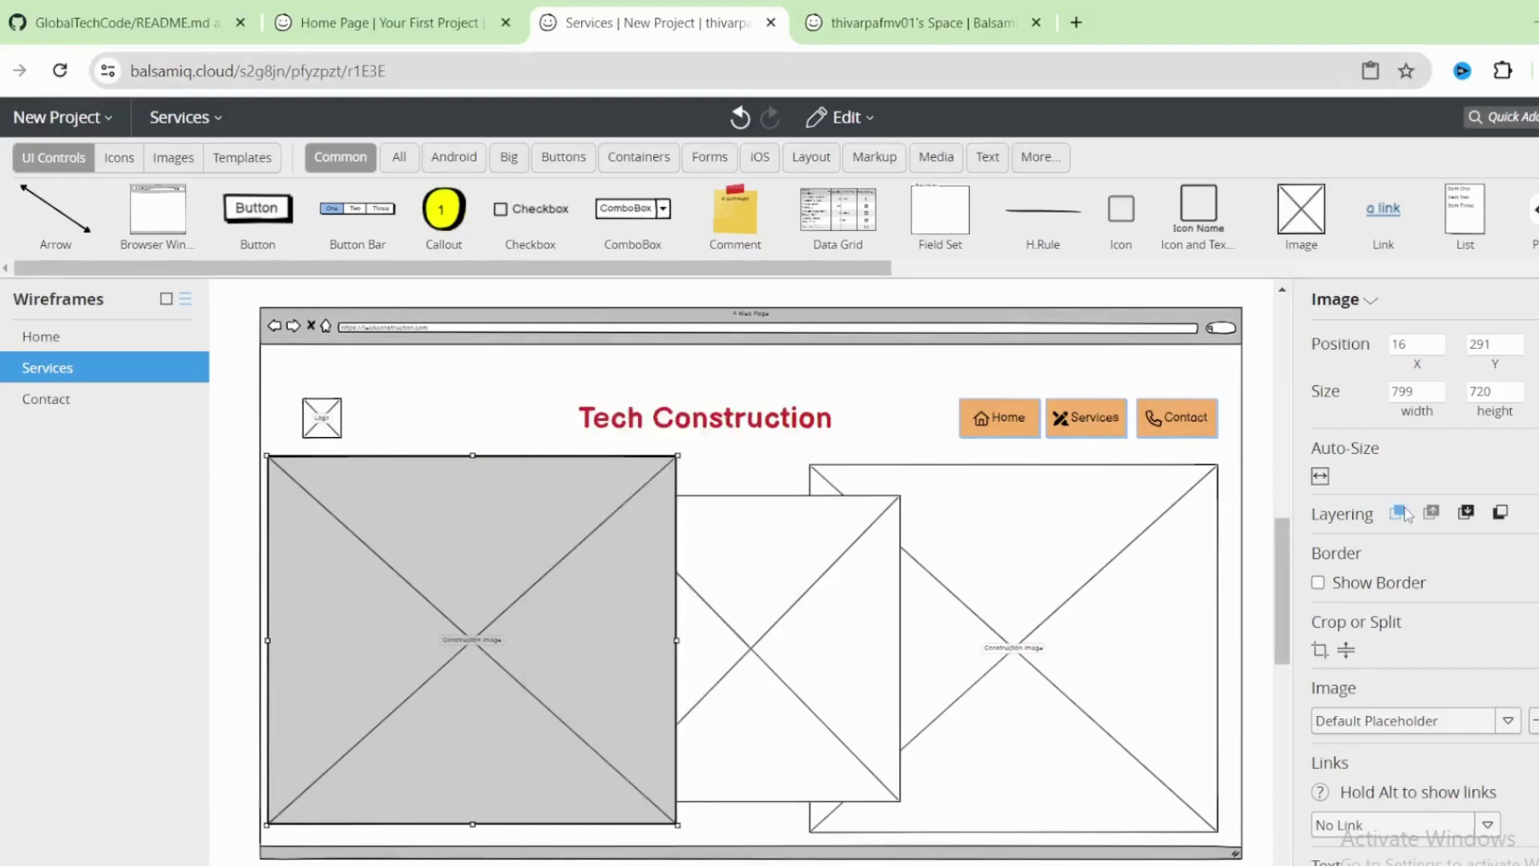
left_click(1466, 514)
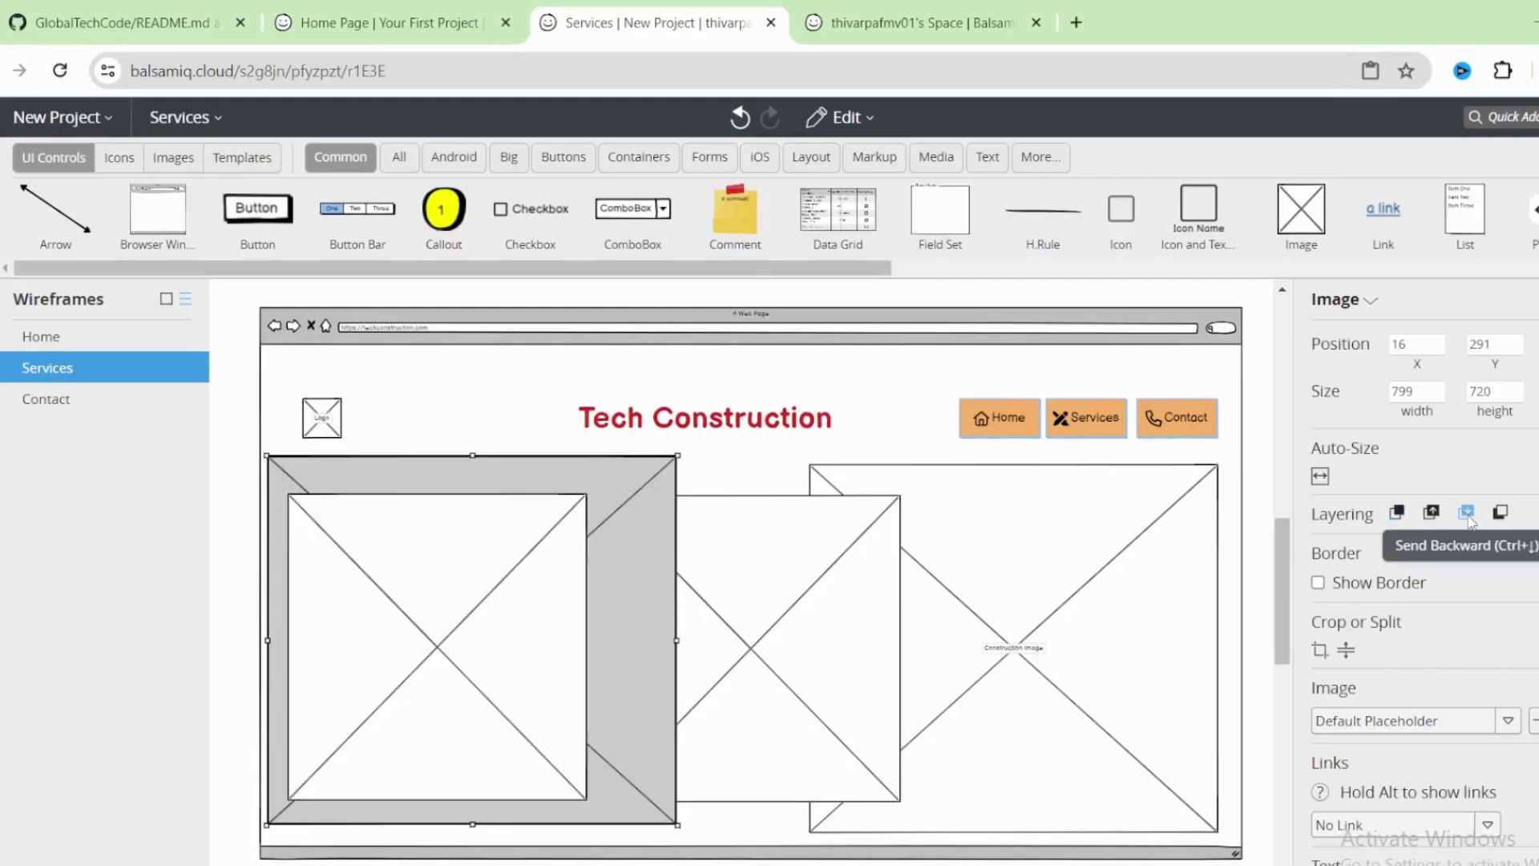
- Bring the middle placeholder to the front and arrange the two smaller placeholders side by side around the page centre, overlapping both construction images
left_click(833, 682)
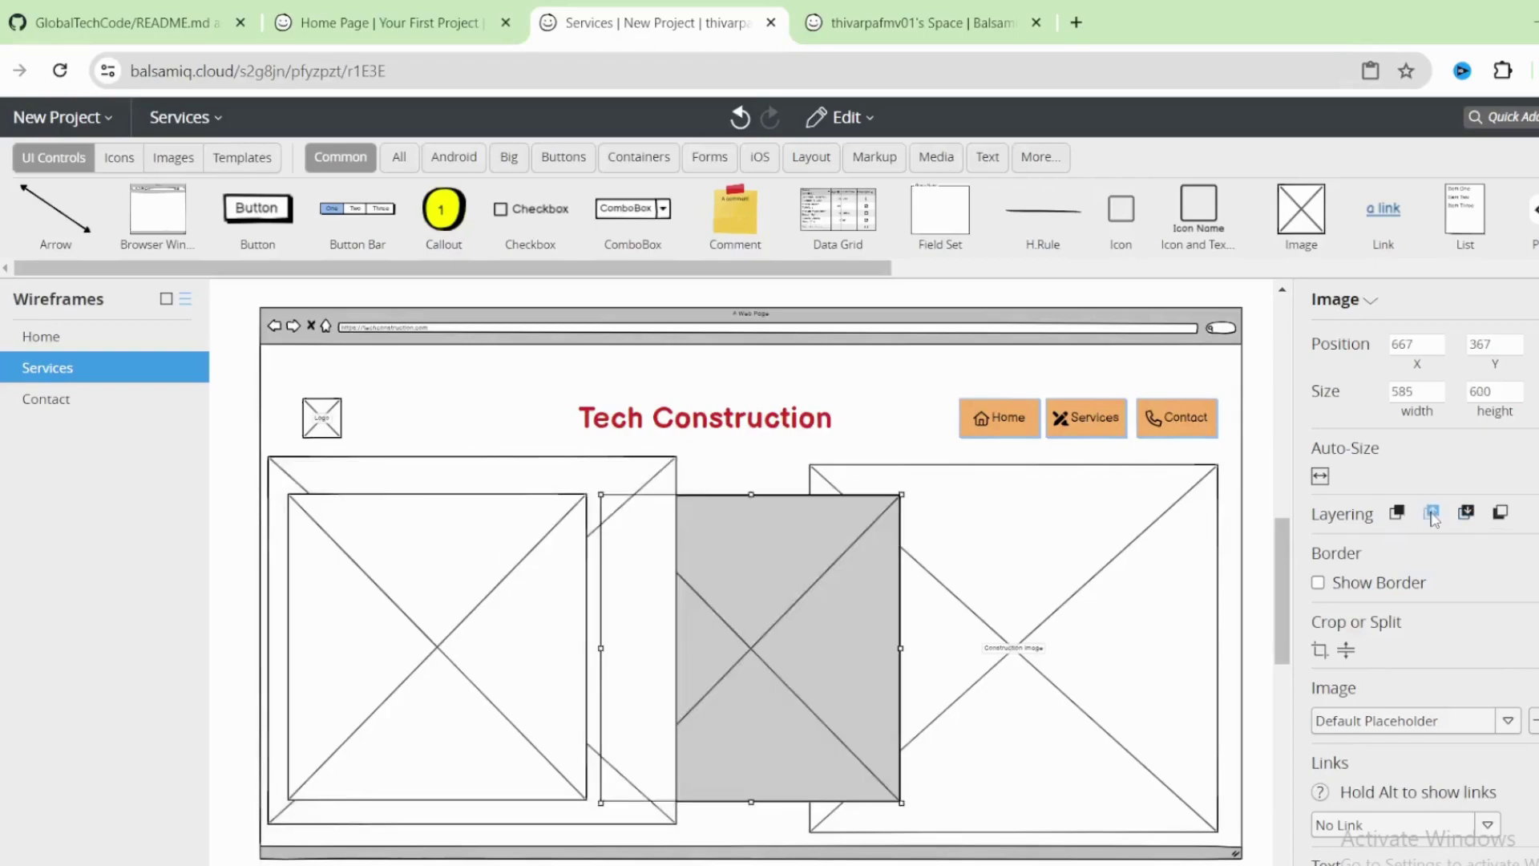
left_click(1398, 514)
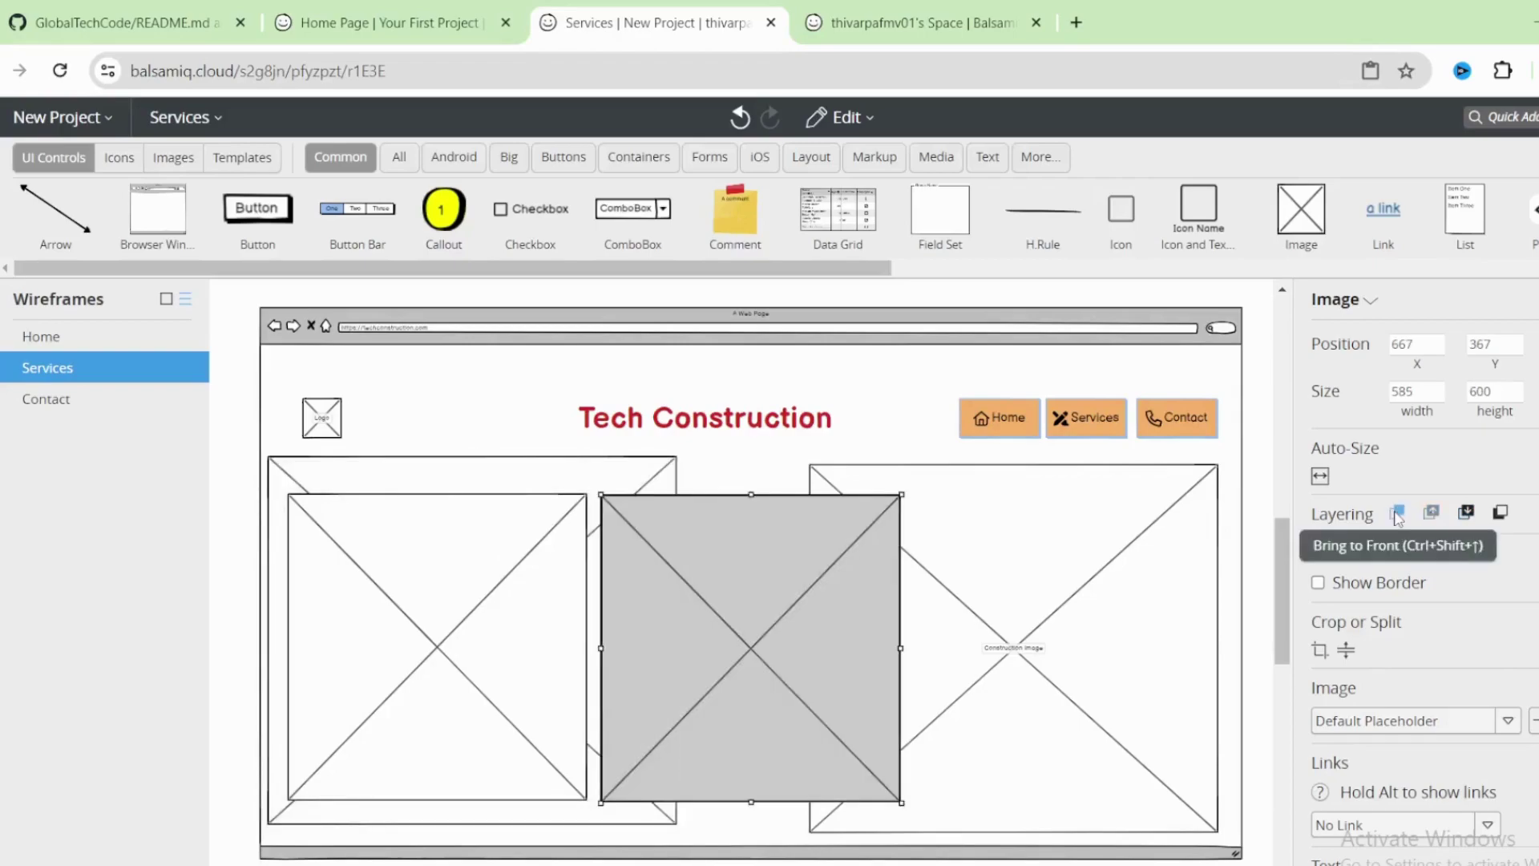
left_click_drag(760, 635, 689, 643)
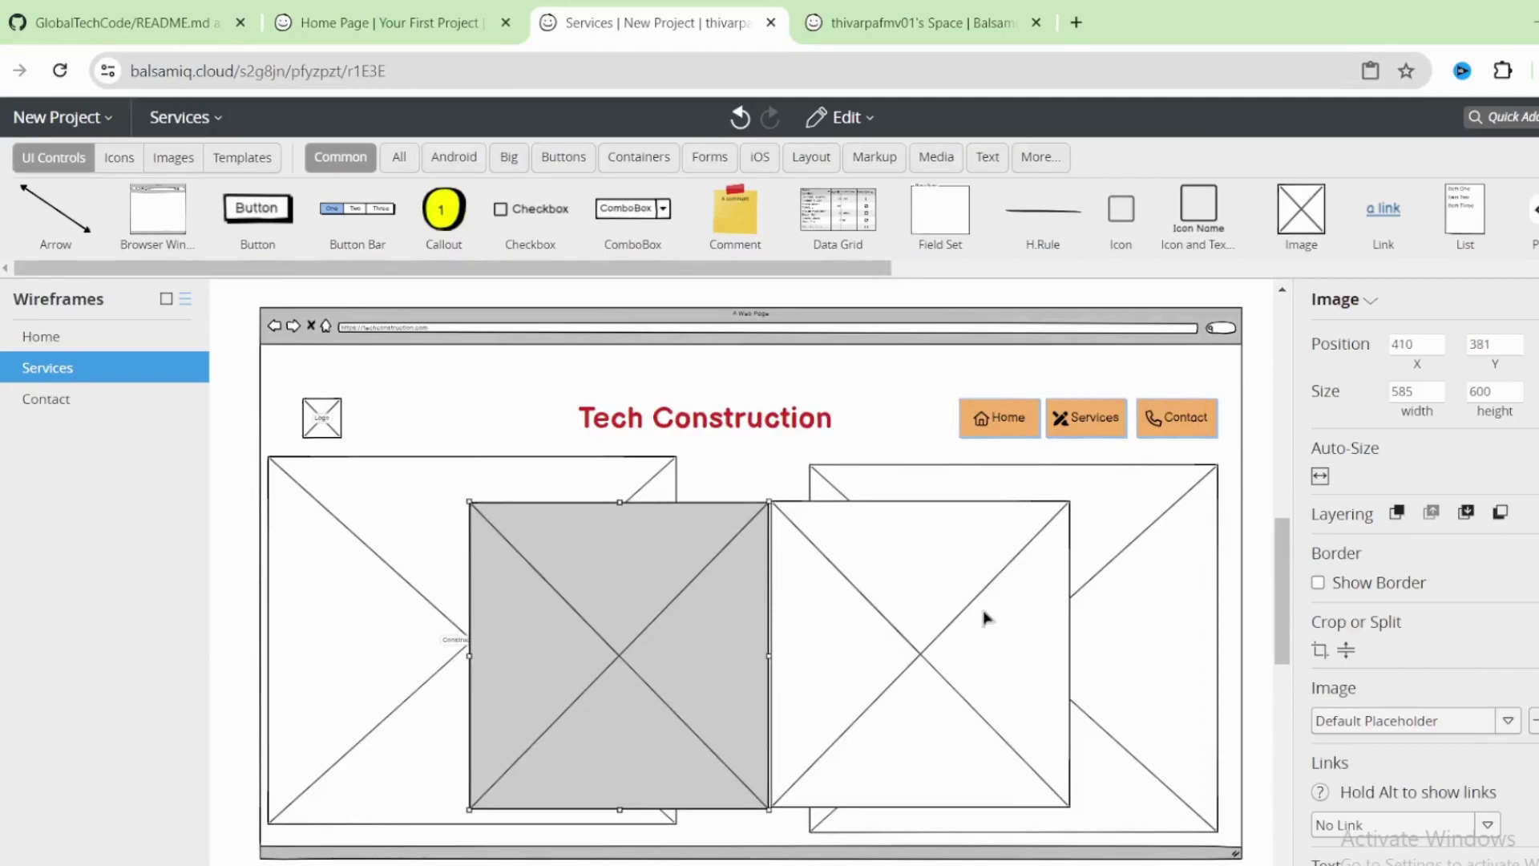
left_click(1217, 613)
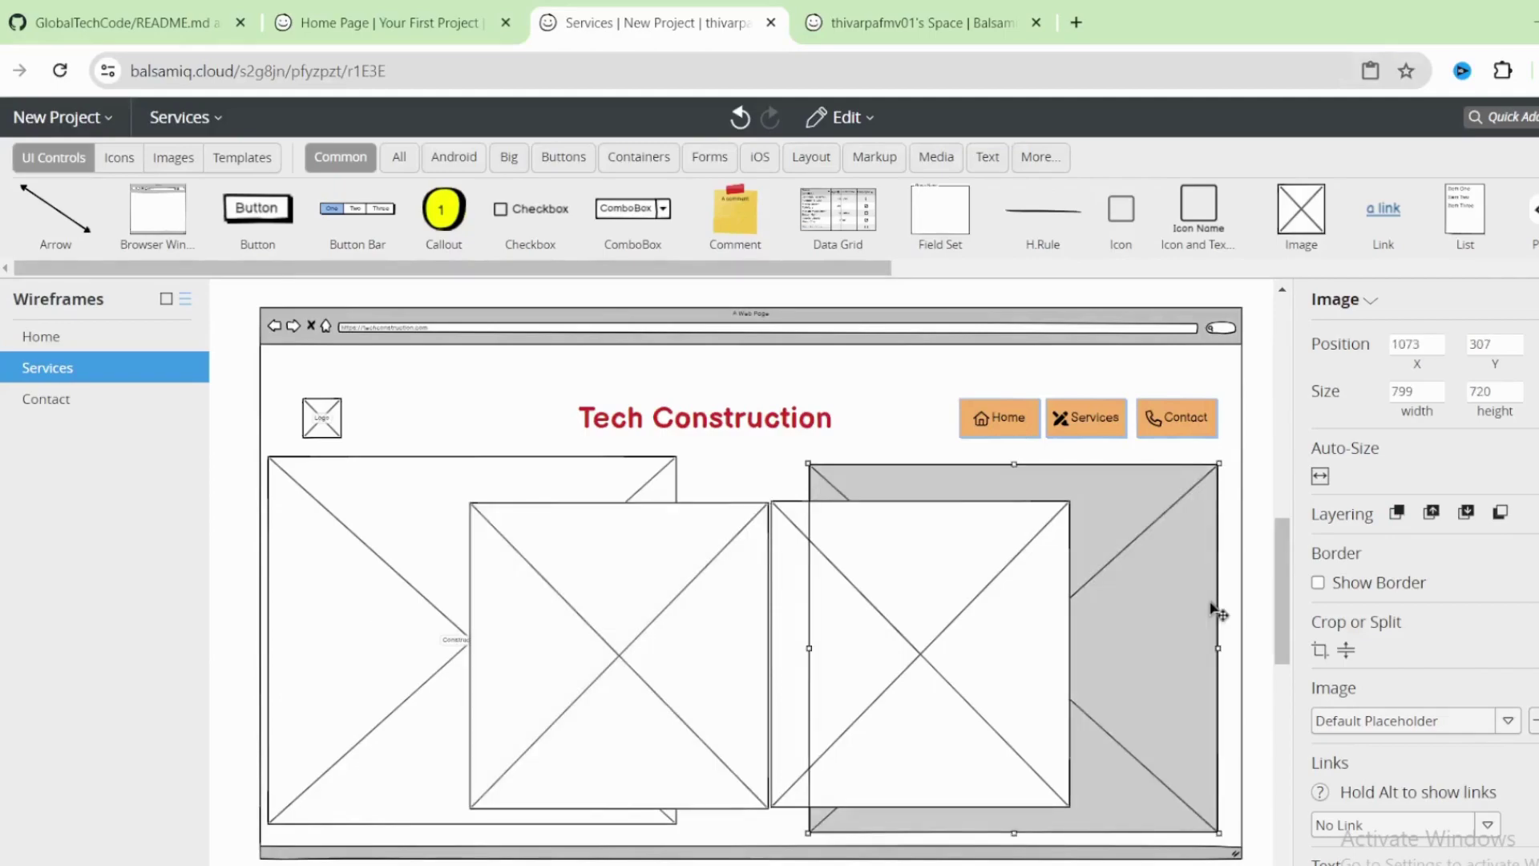
key("Tab")
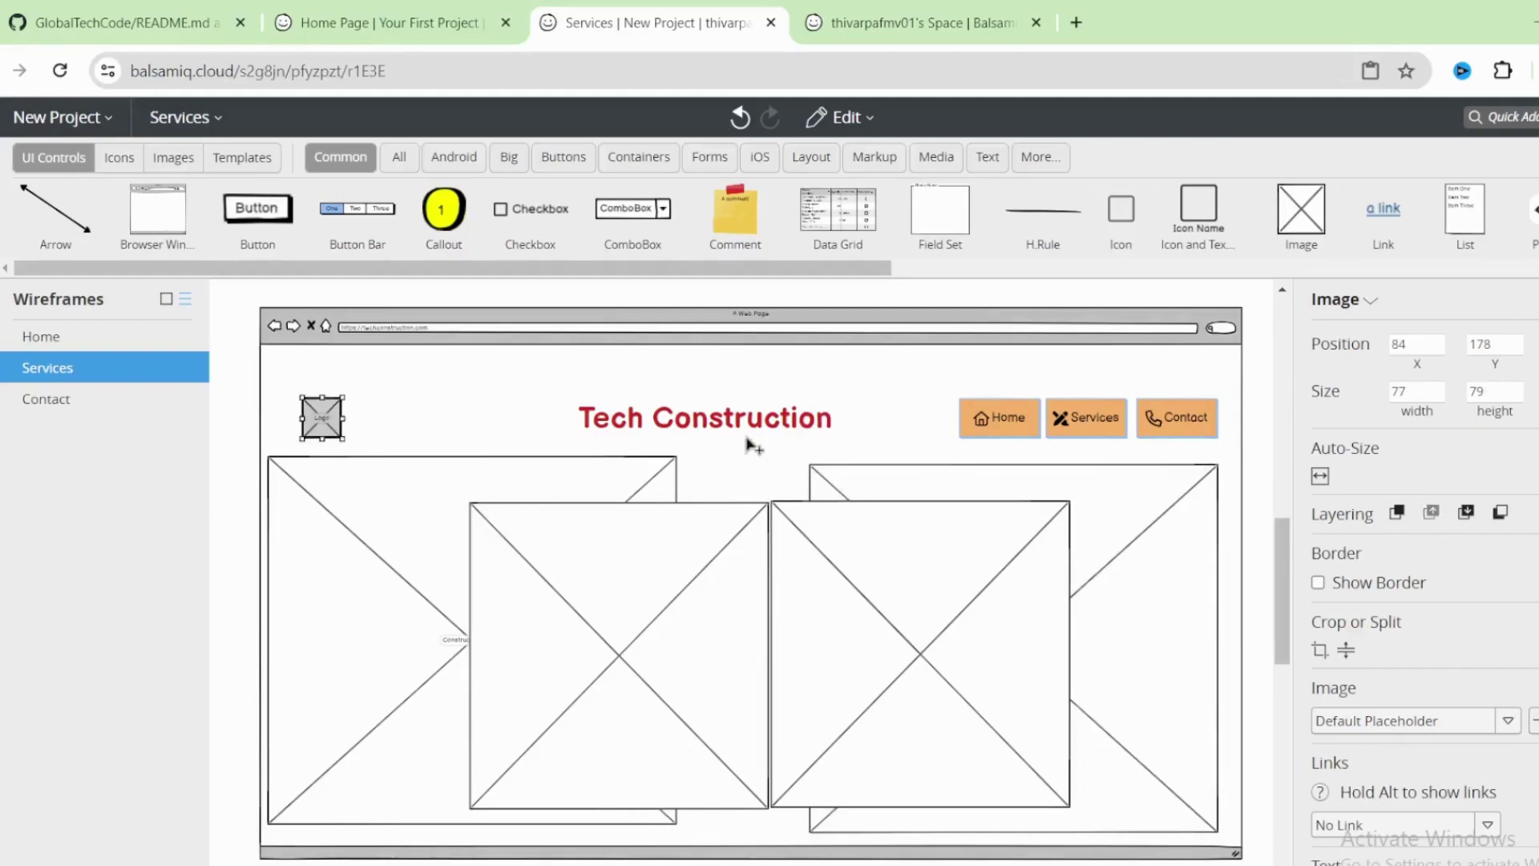
left_click(750, 429, "shift")
left_click(1002, 419, "shift")
left_click(1086, 418, "shift")
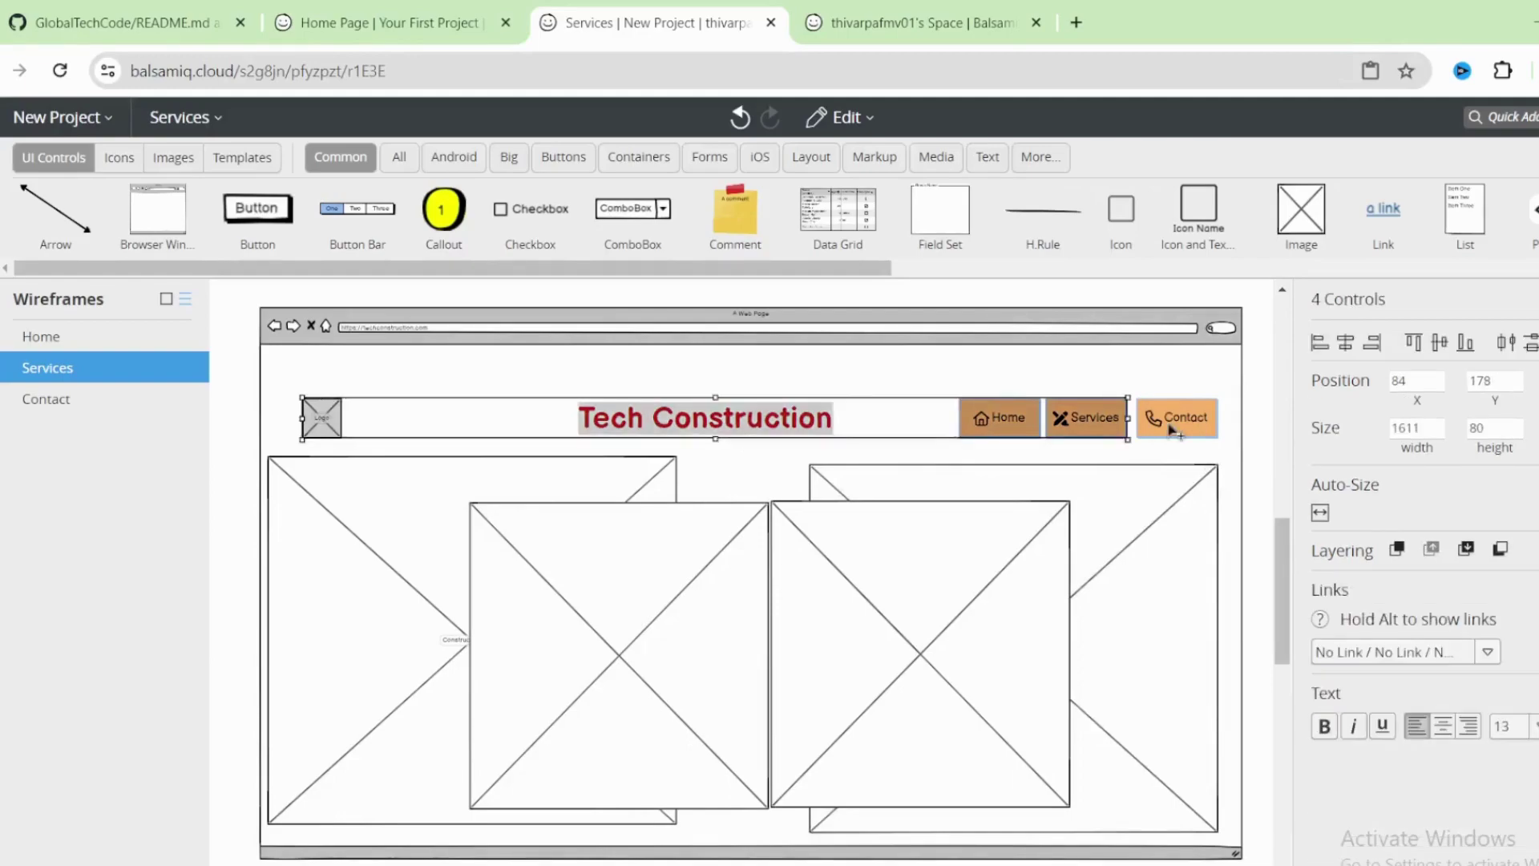
left_click(1171, 429, "shift")
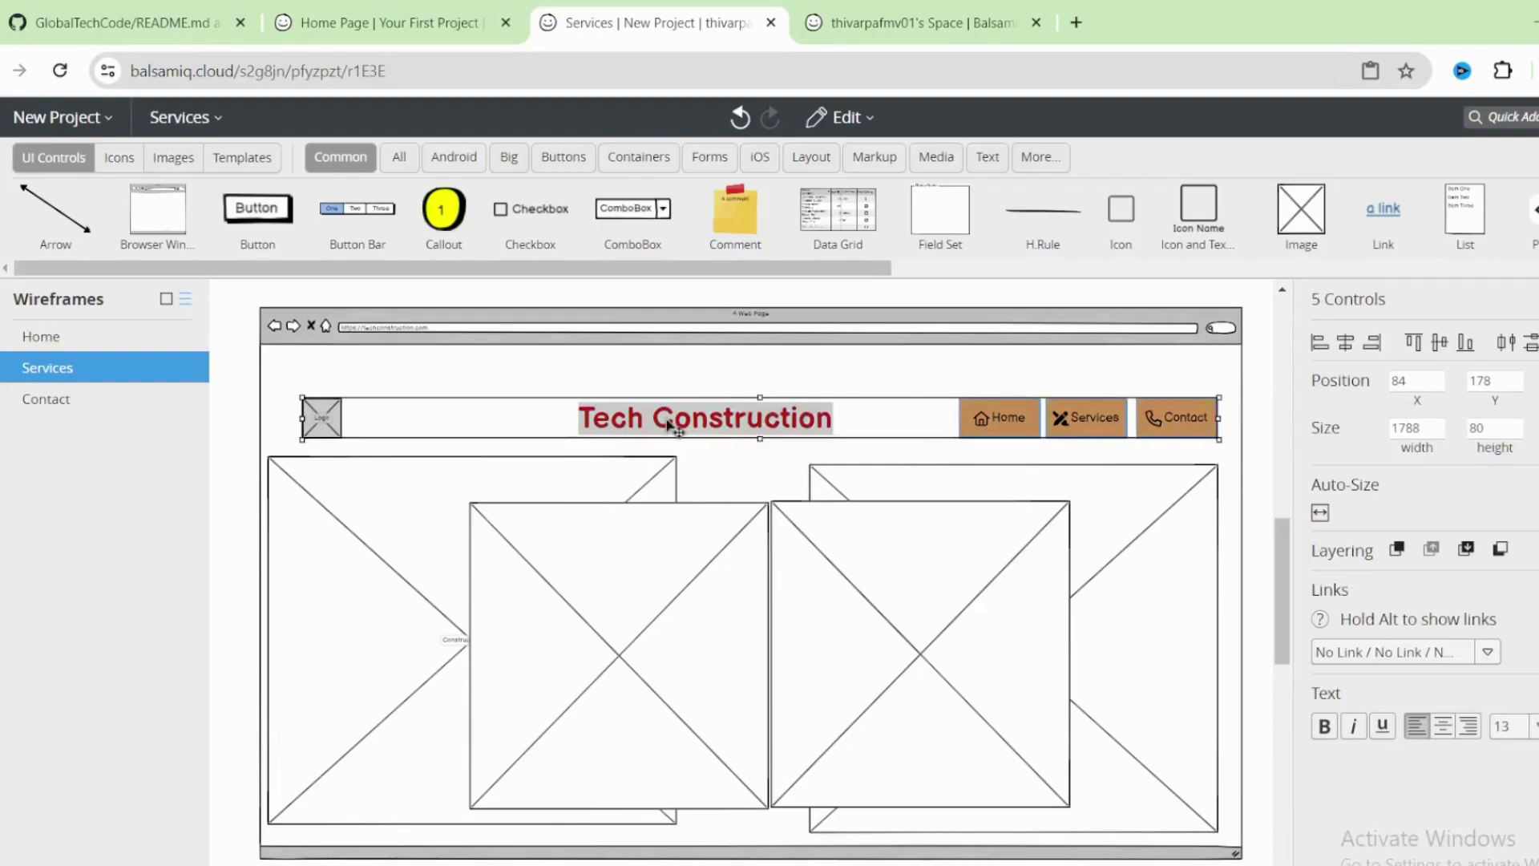
key("Escape")
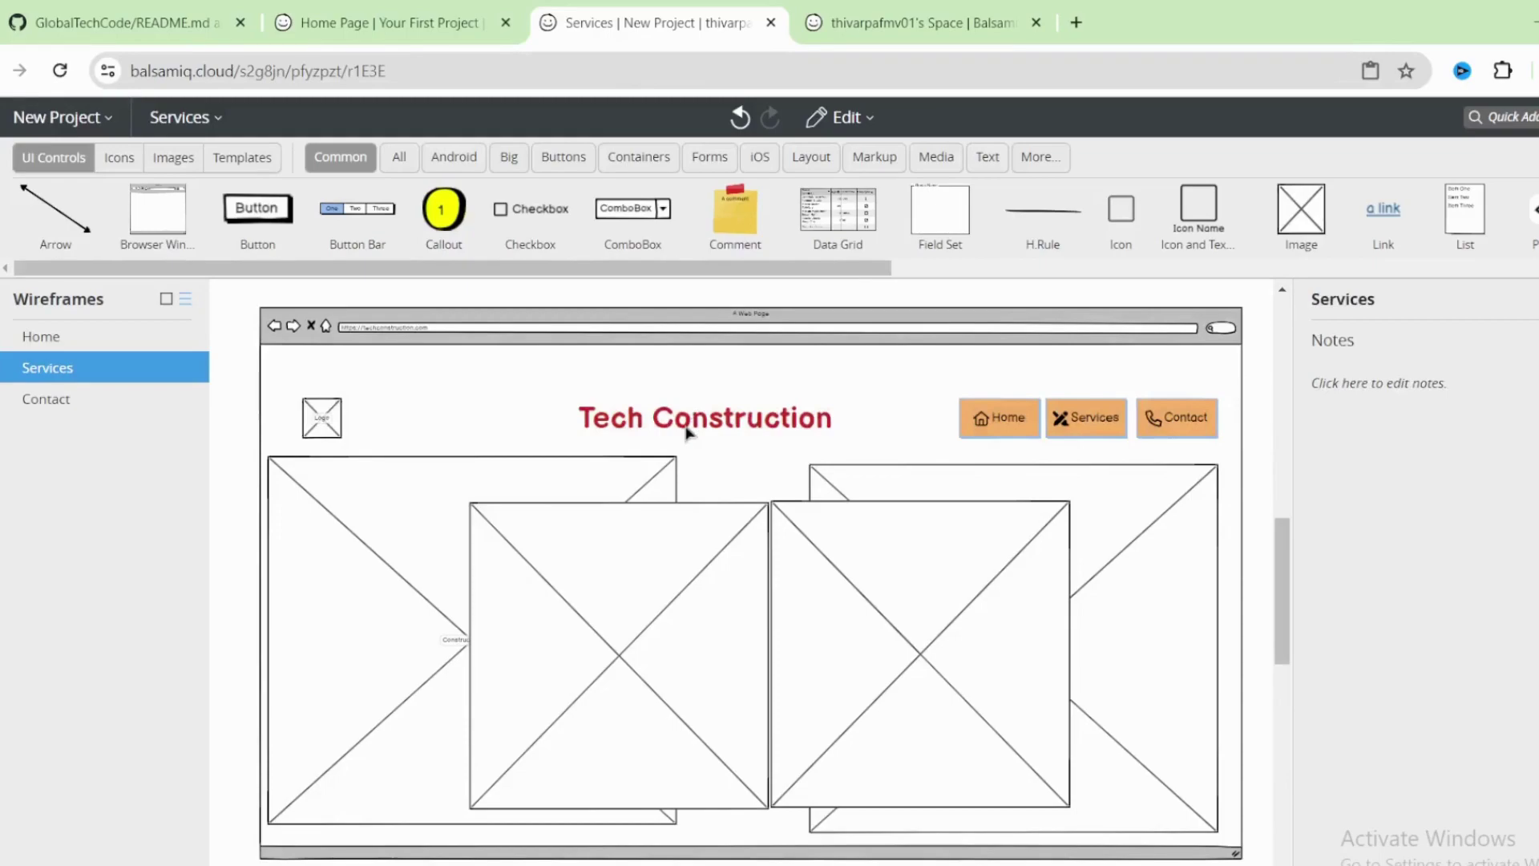
- Move the logo, the Tech Construction title and the Home, Services and Contact buttons up into one row beneath the browser bar
left_click_drag(339, 432, 345, 391)
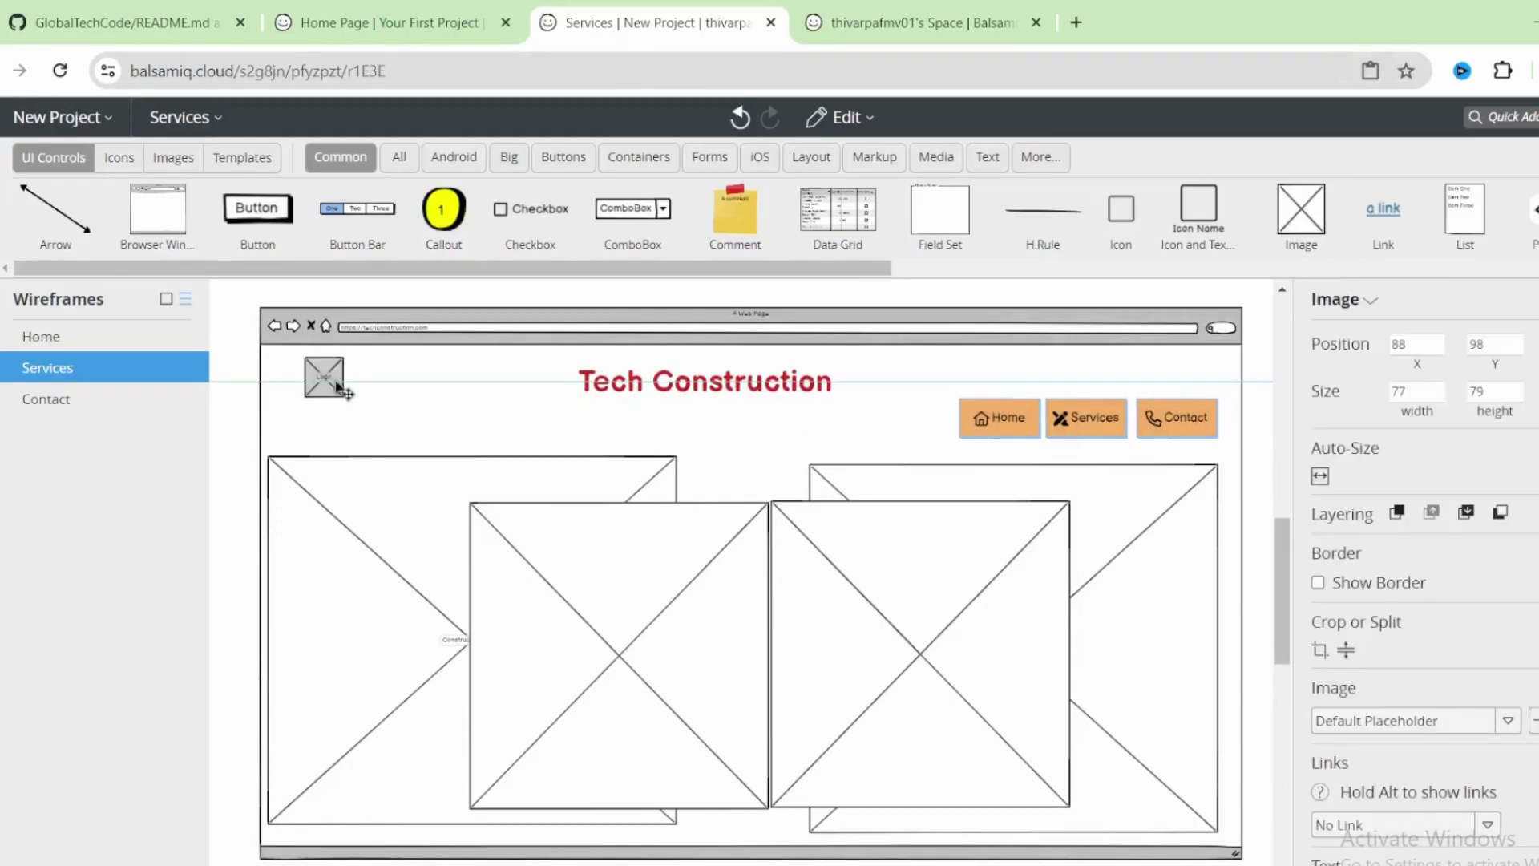
left_click_drag(1010, 423, 1012, 388)
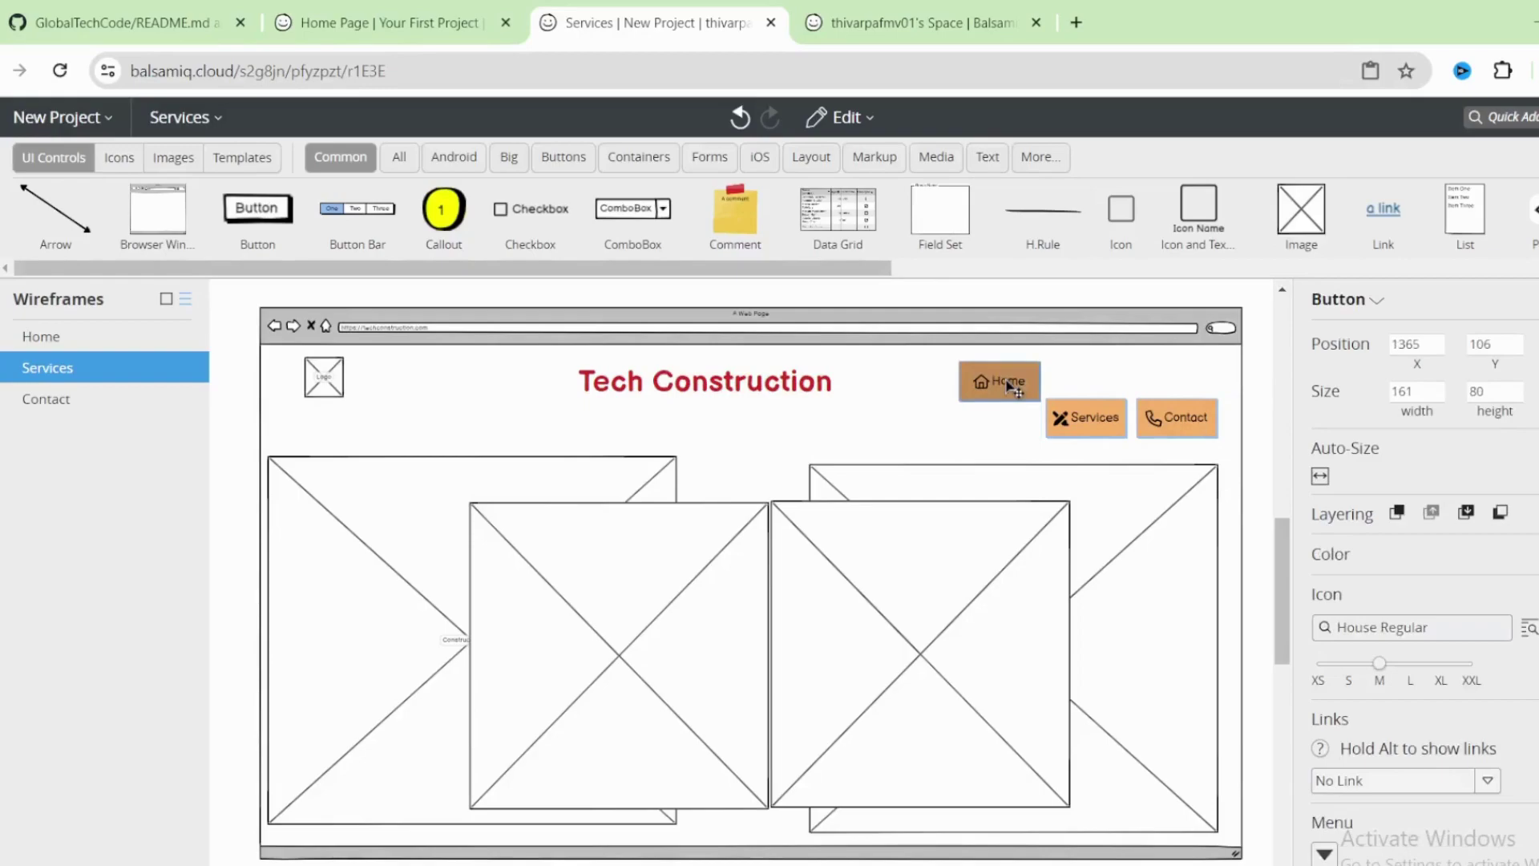
left_click_drag(1090, 418, 1086, 382)
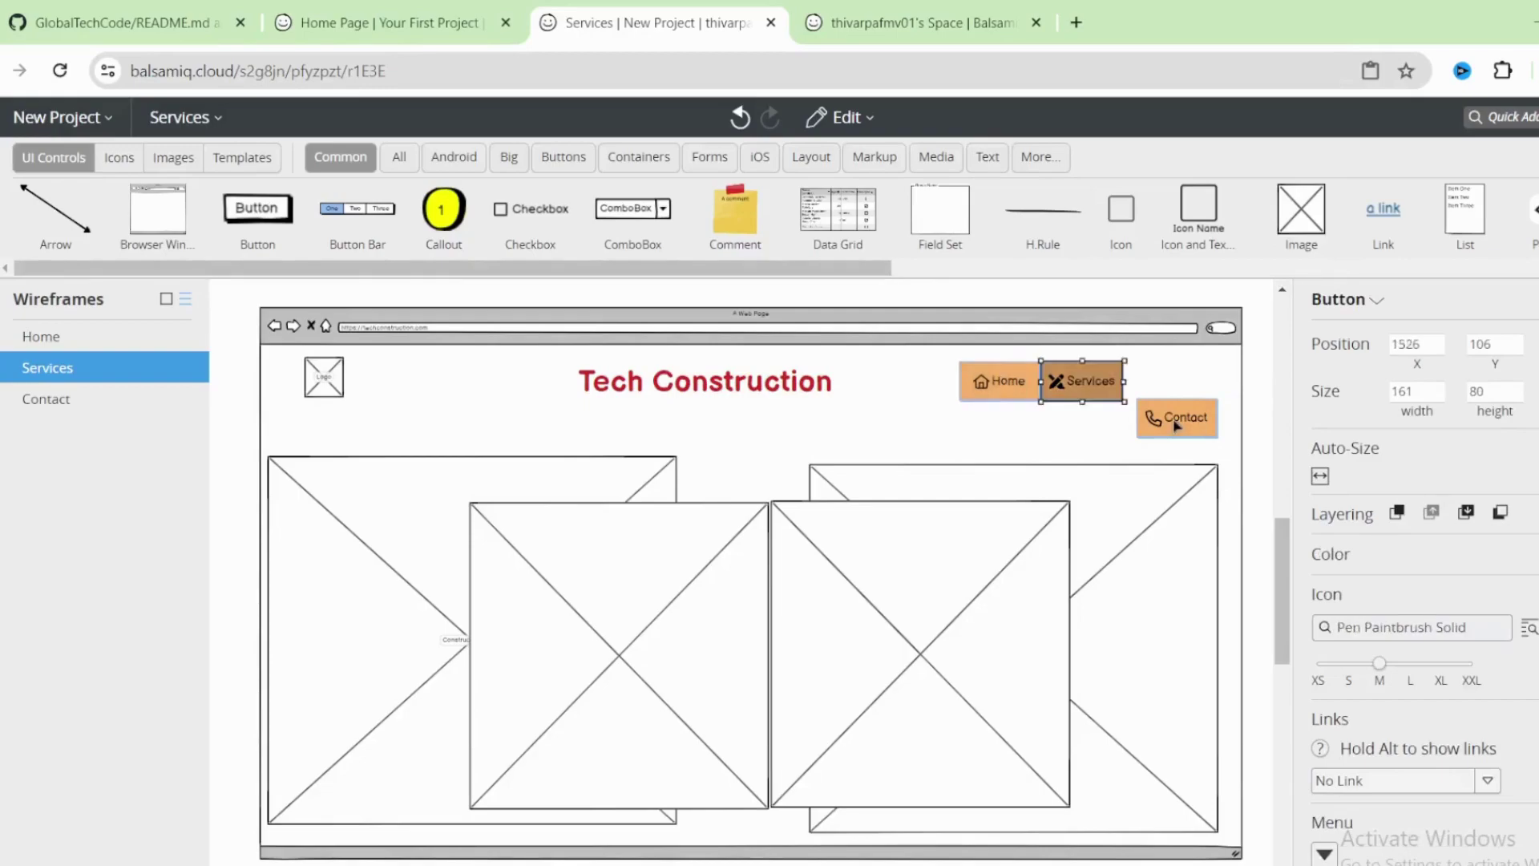
left_click_drag(1175, 425, 1166, 391)
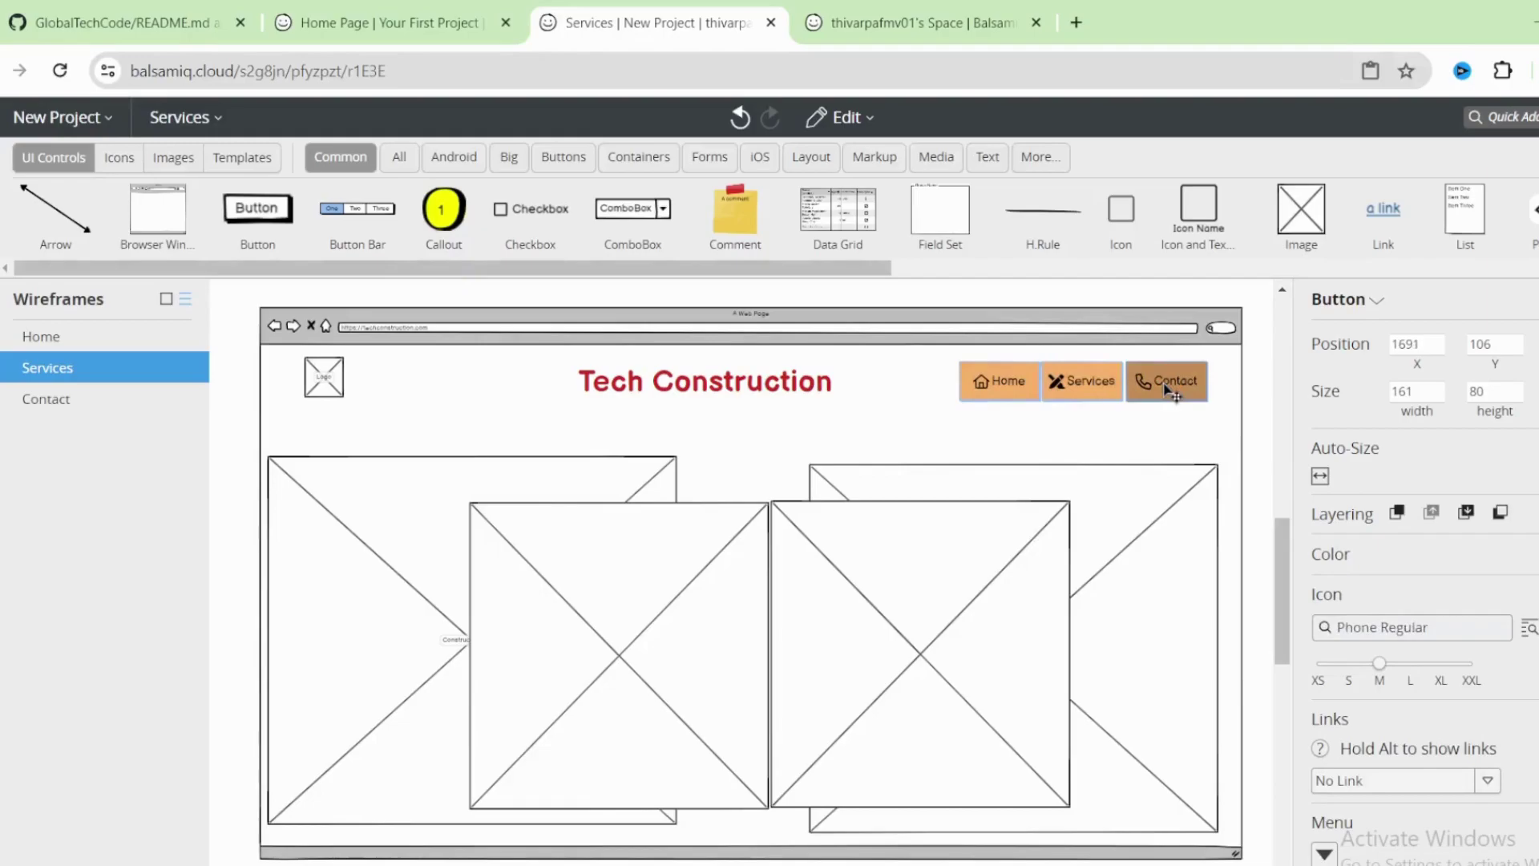
- Narrow the two large outer images on the Services page, bringing the first to about X 60 and the other to 775 wide
left_click(365, 418)
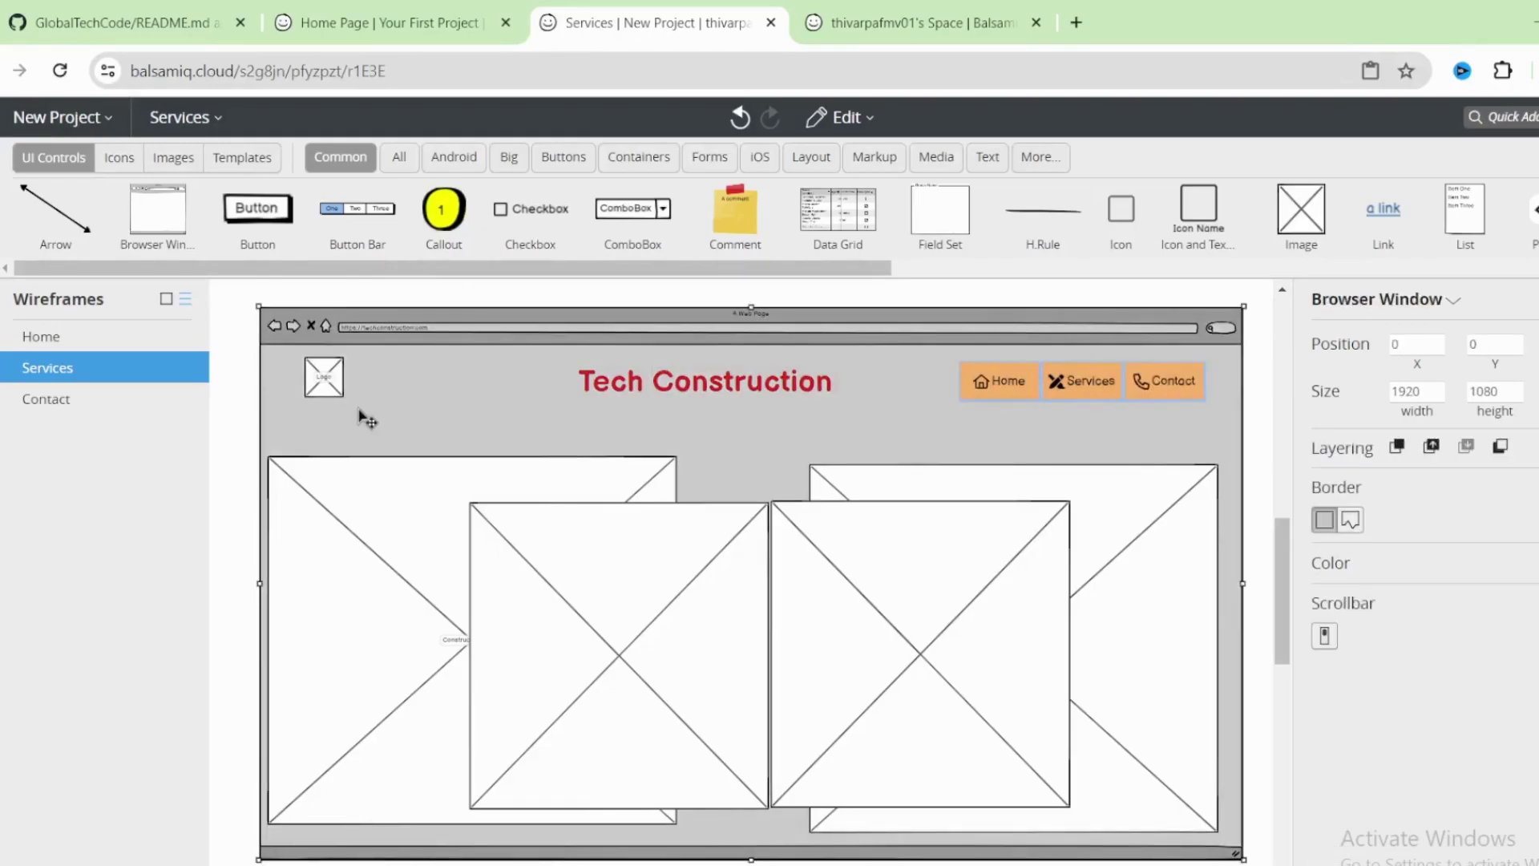
left_click(338, 568)
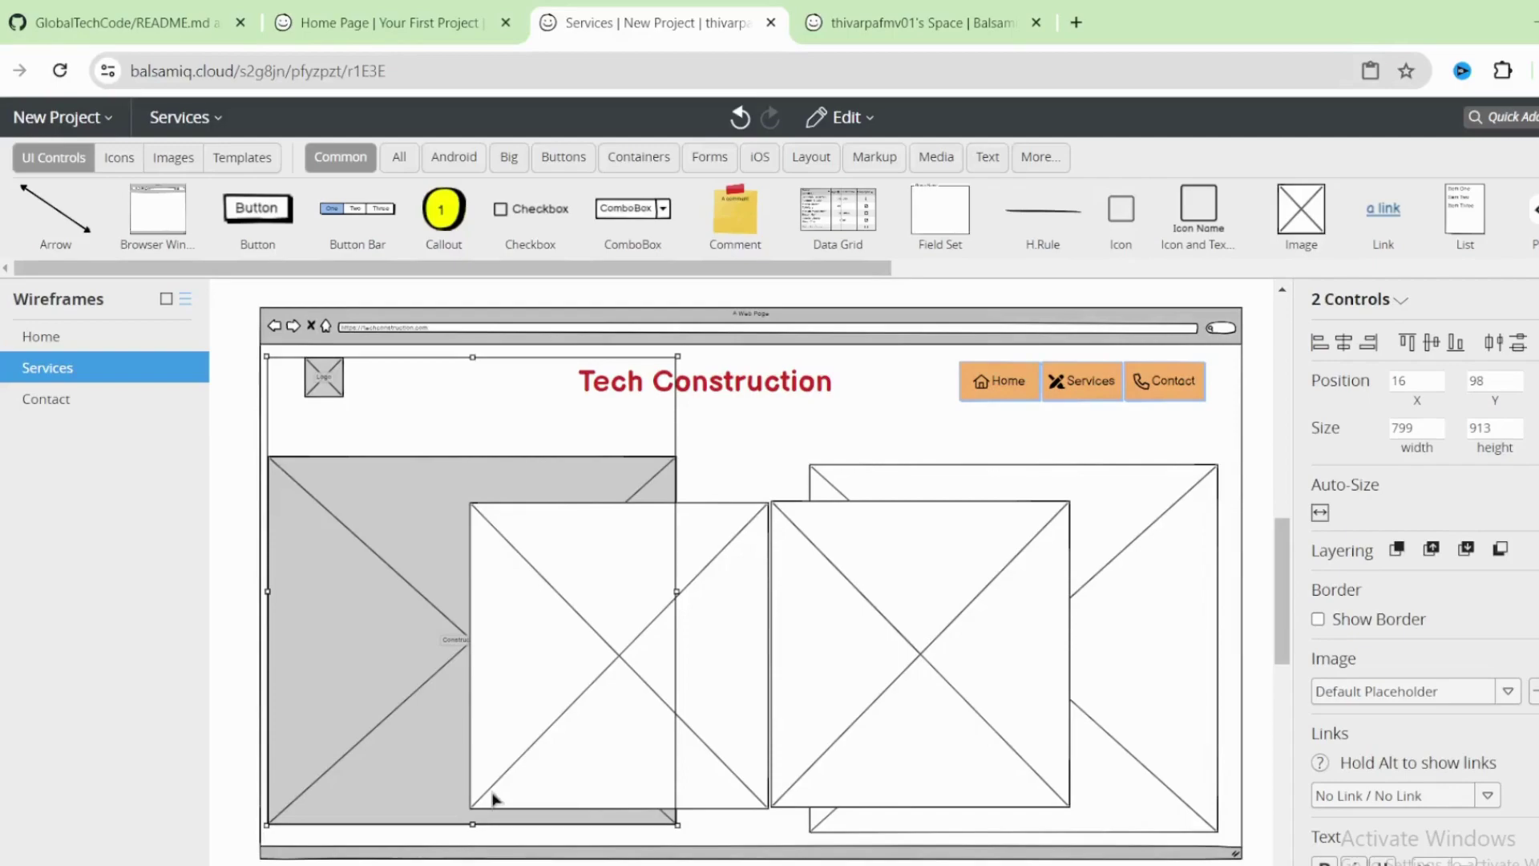
left_click(336, 706)
left_click_drag(283, 640, 291, 640)
left_click(1217, 647)
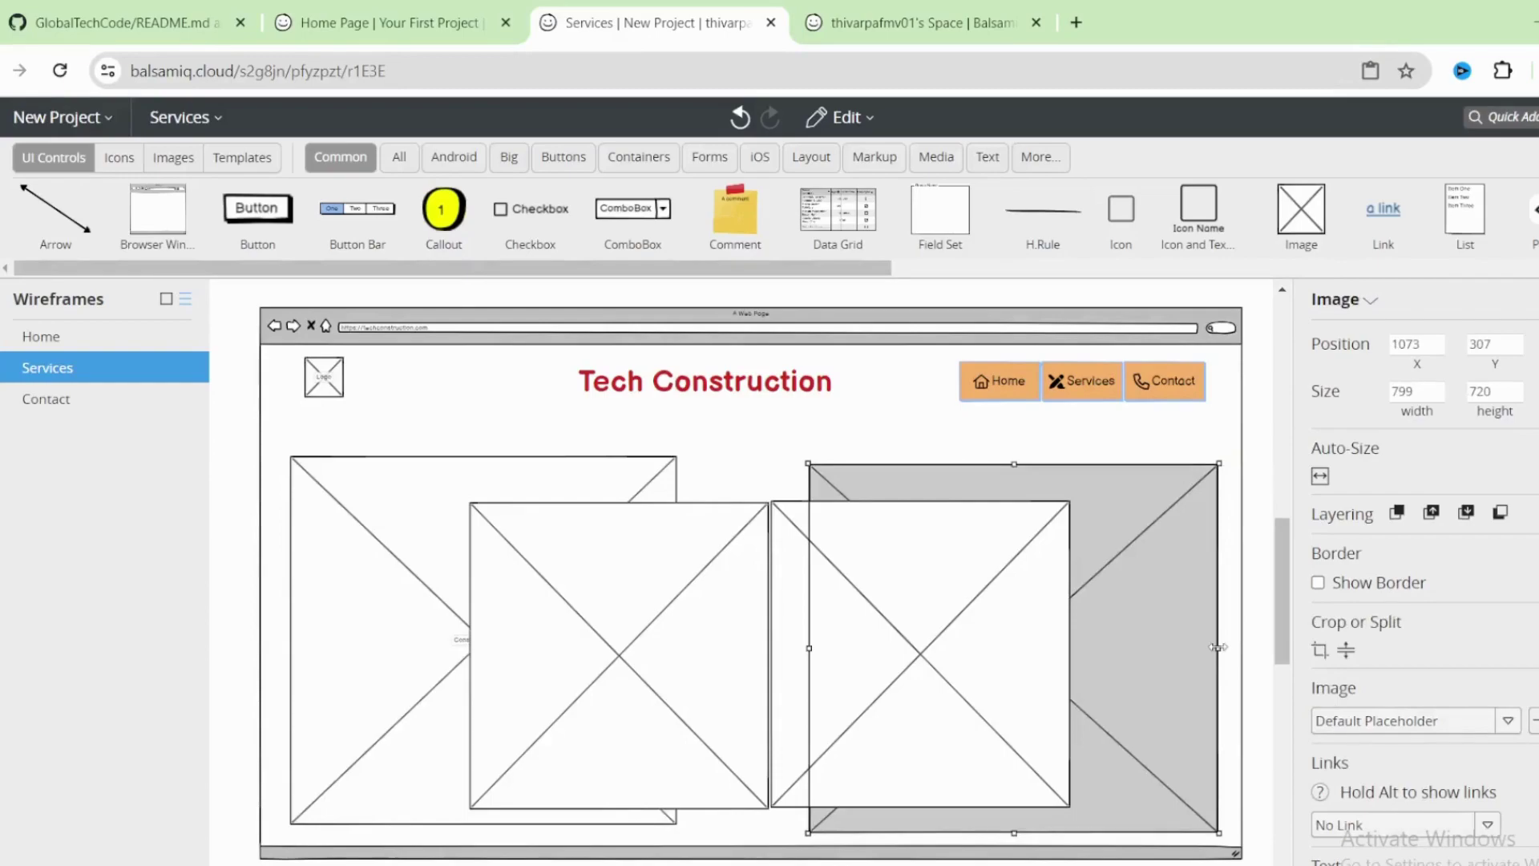
left_click_drag(1217, 647, 1205, 645)
- Resize the second middle placeholder to about 582 by 597 and align both middle placeholders by their vertical centres
key("Tab")
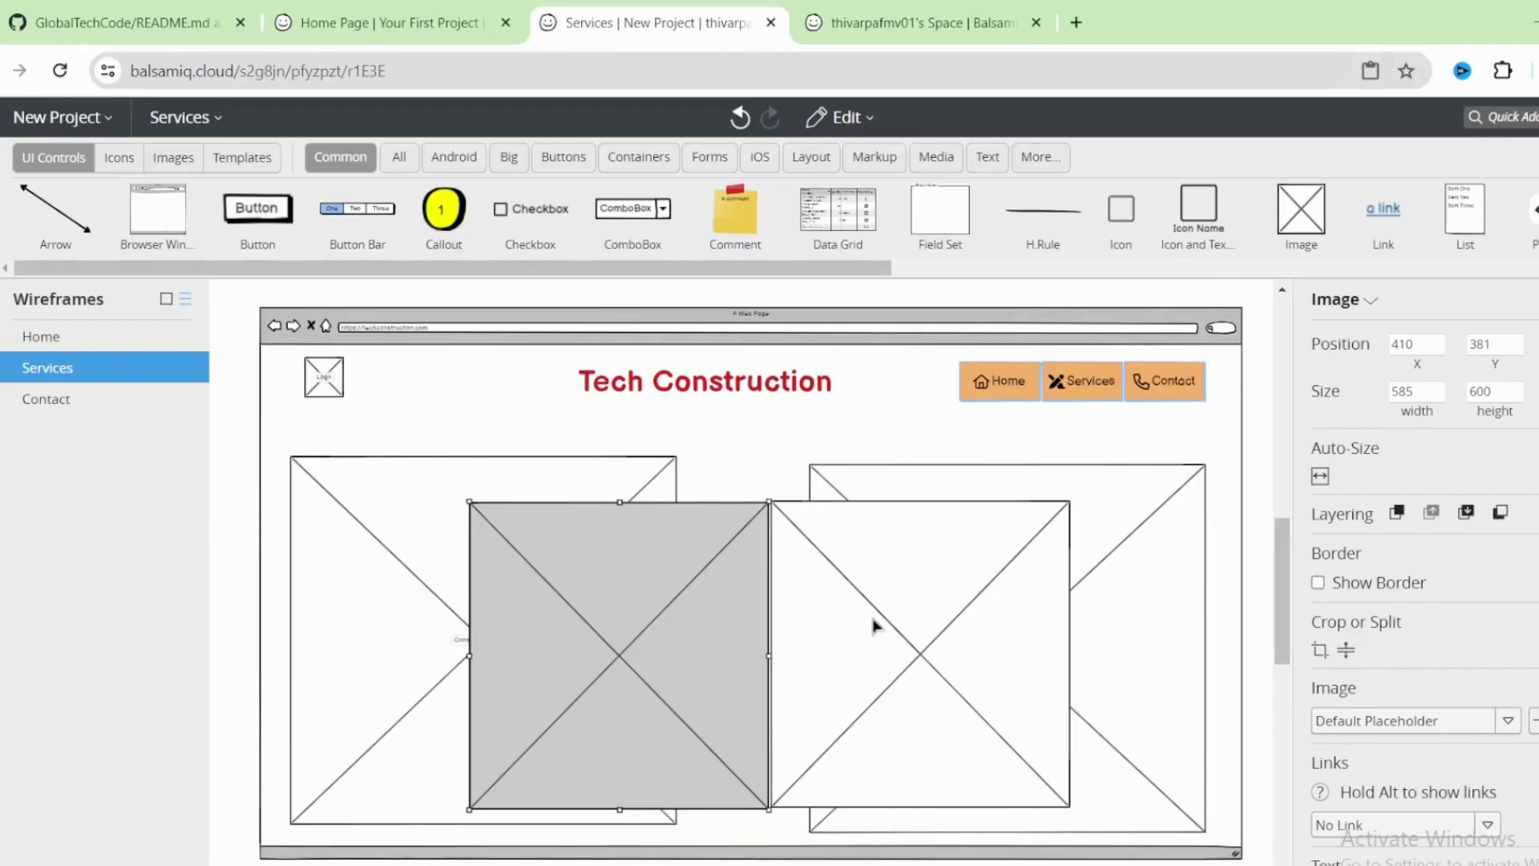
left_click(873, 625)
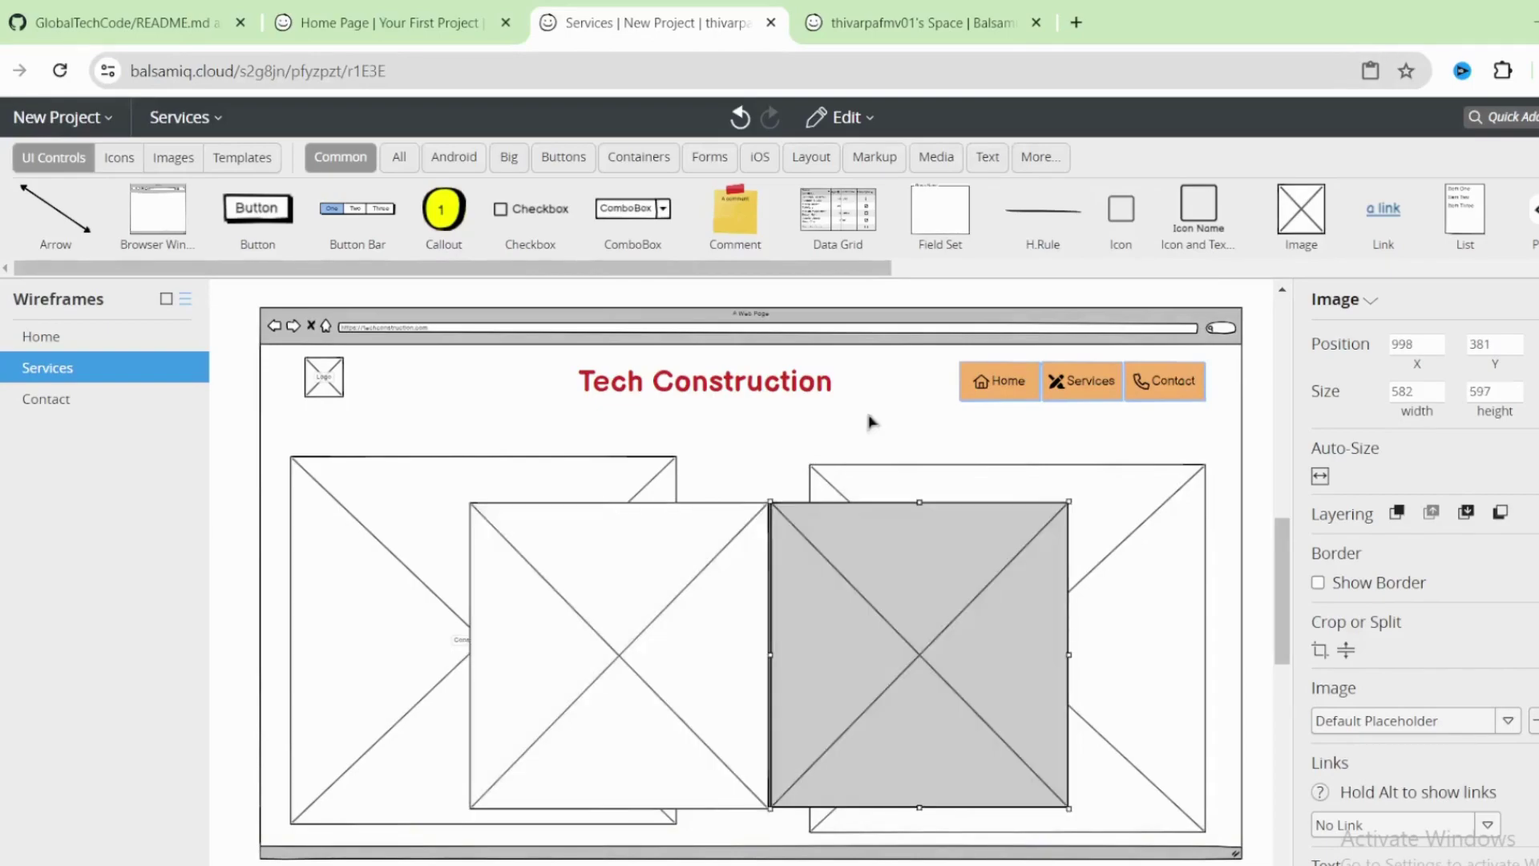
left_click(706, 529, "shift")
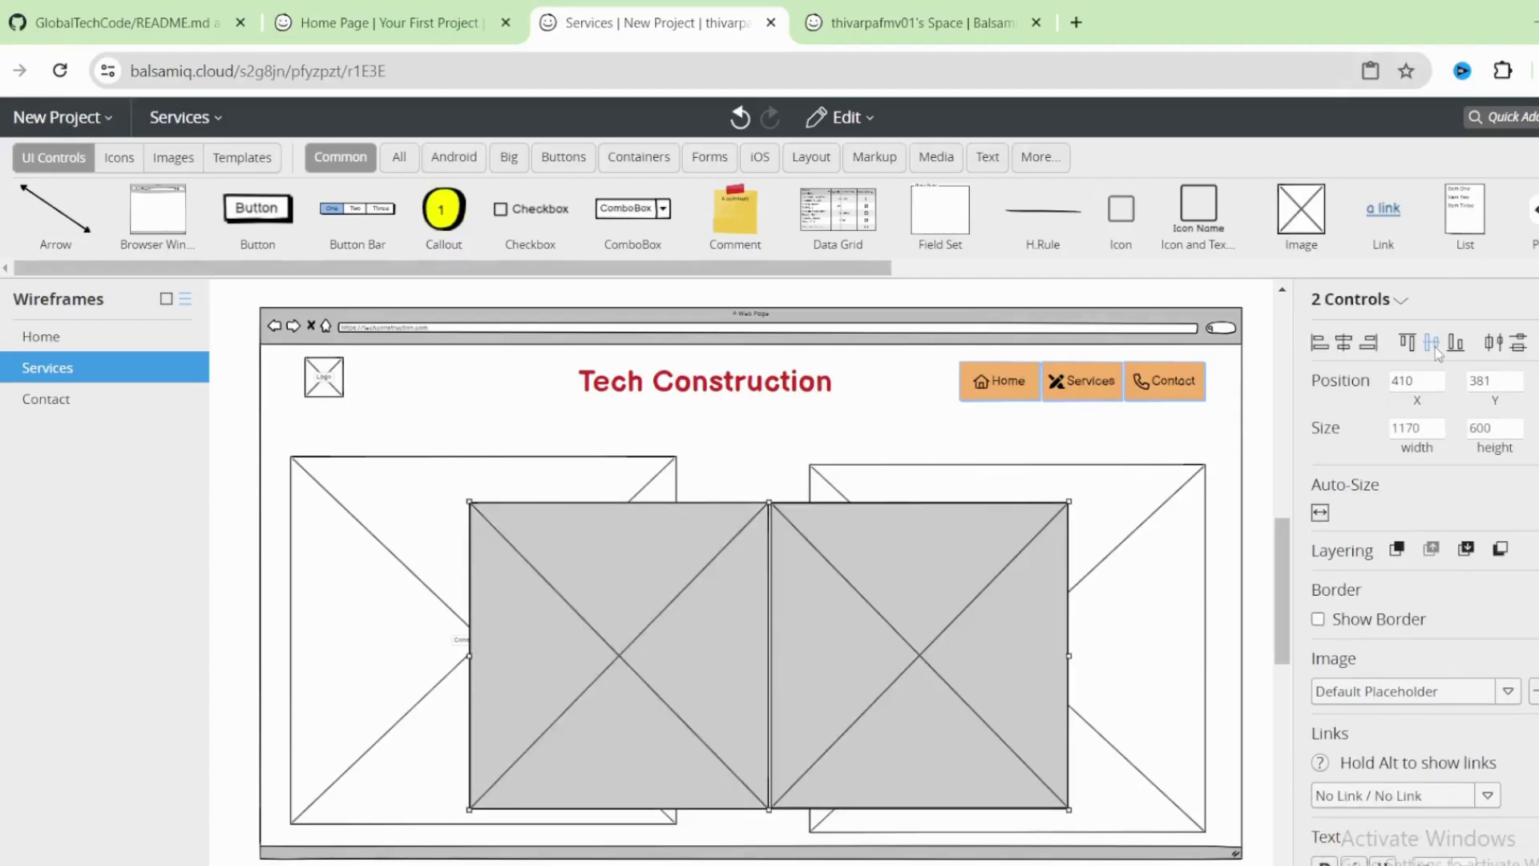
left_click(384, 592)
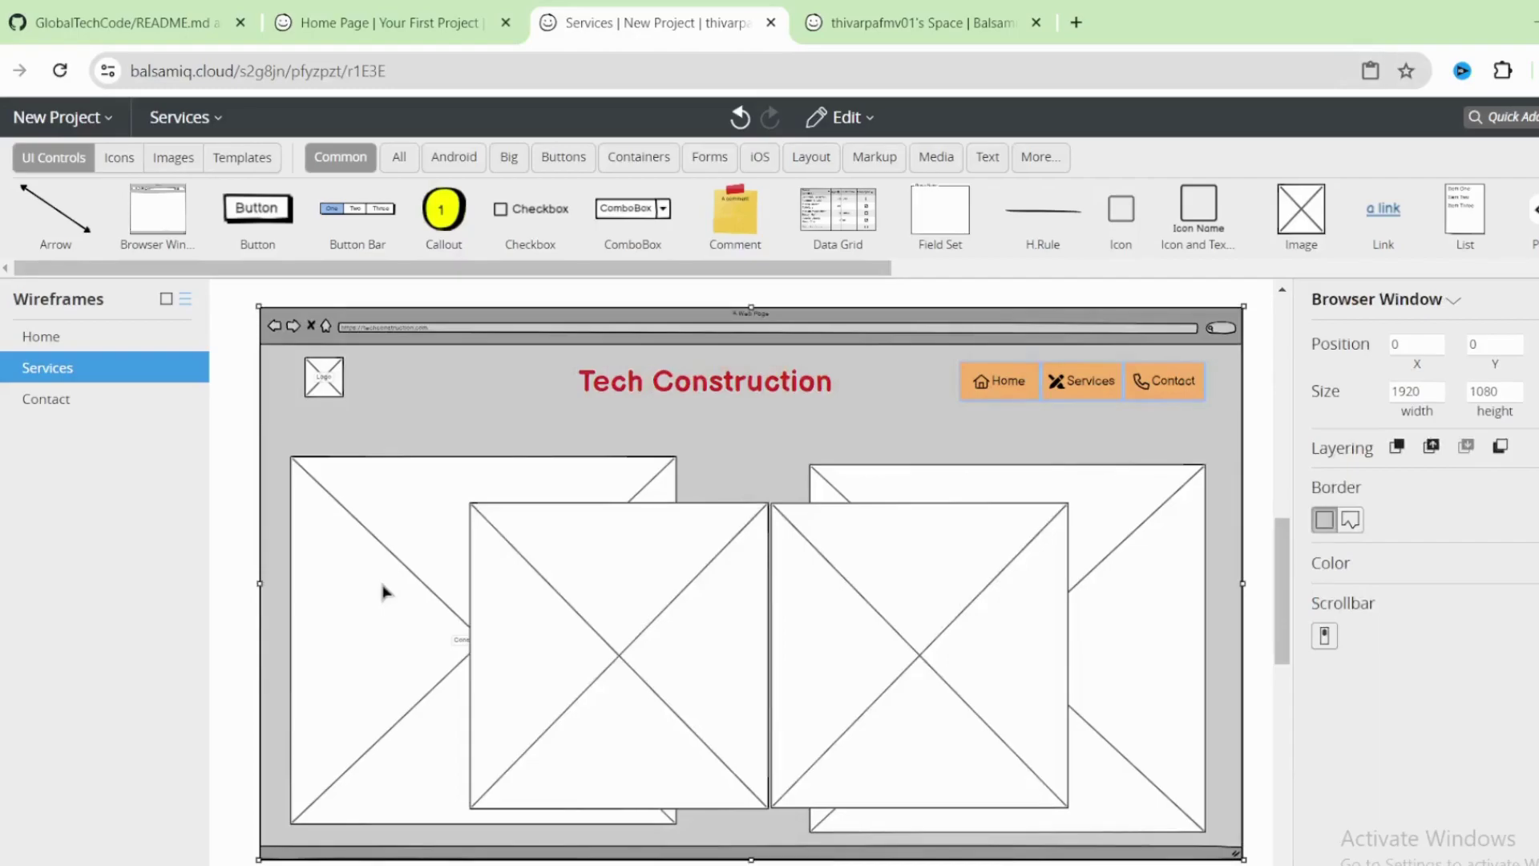
- Align the logo with the first large image's left edge and the Contact button with the other large image's right edge
left_click(384, 591)
left_click(323, 377, "shift")
left_click(1318, 345)
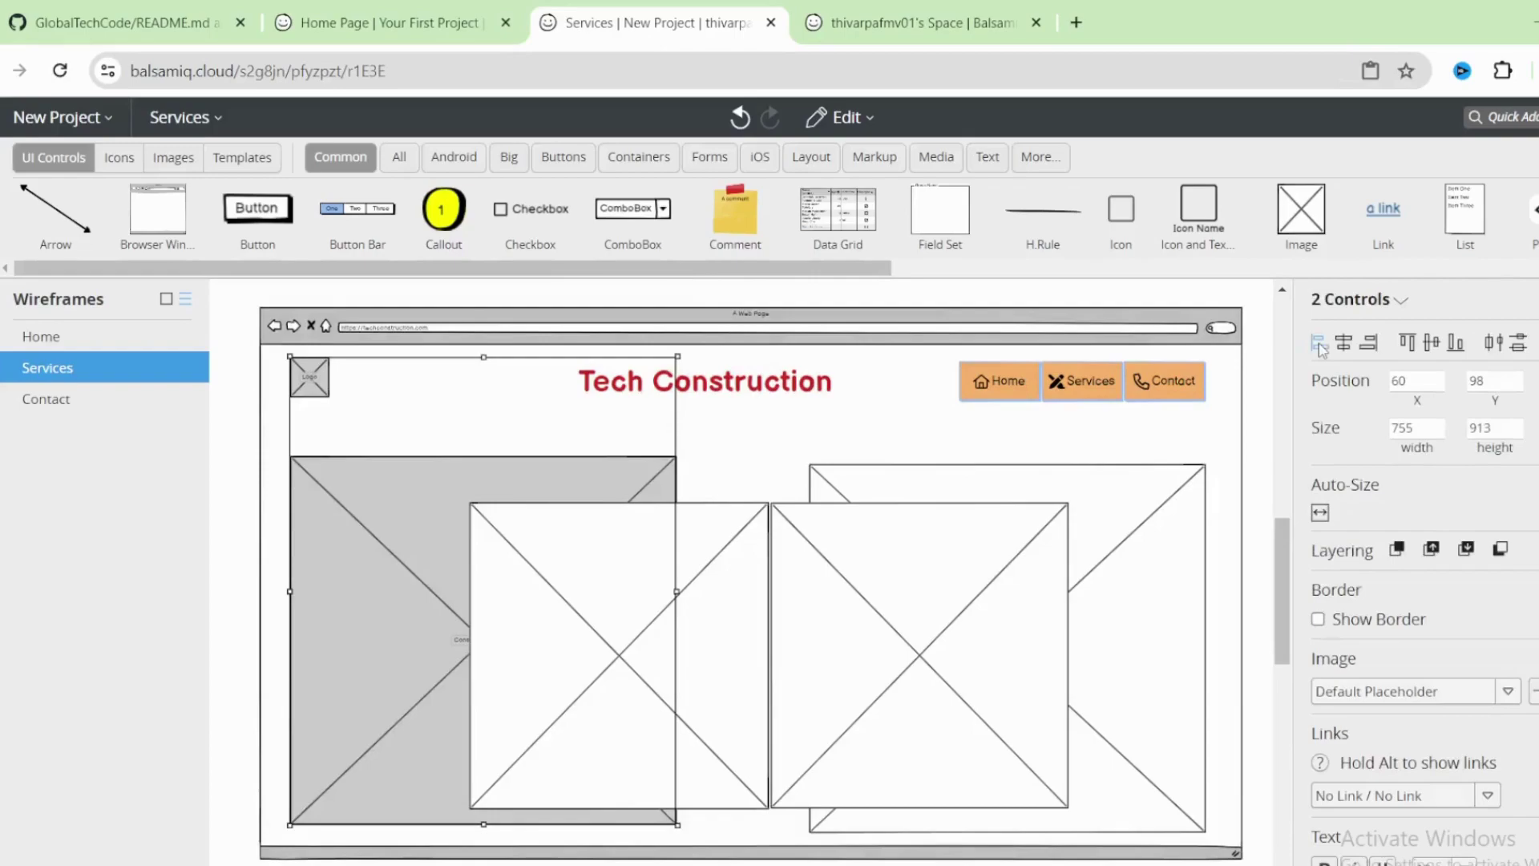
left_click(1162, 497)
left_click(1190, 392, "shift")
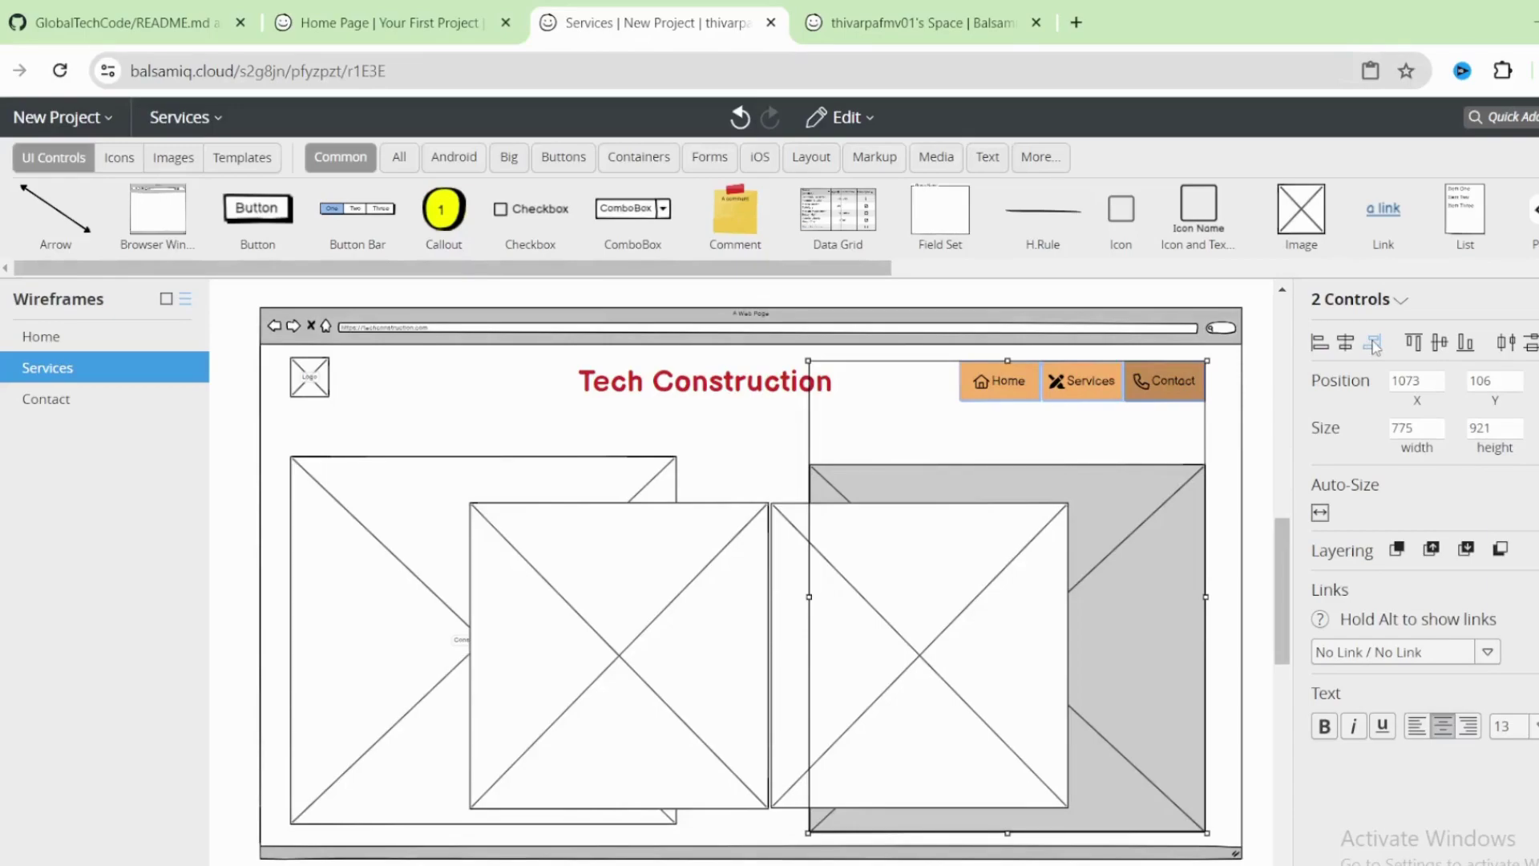
left_click(443, 422)
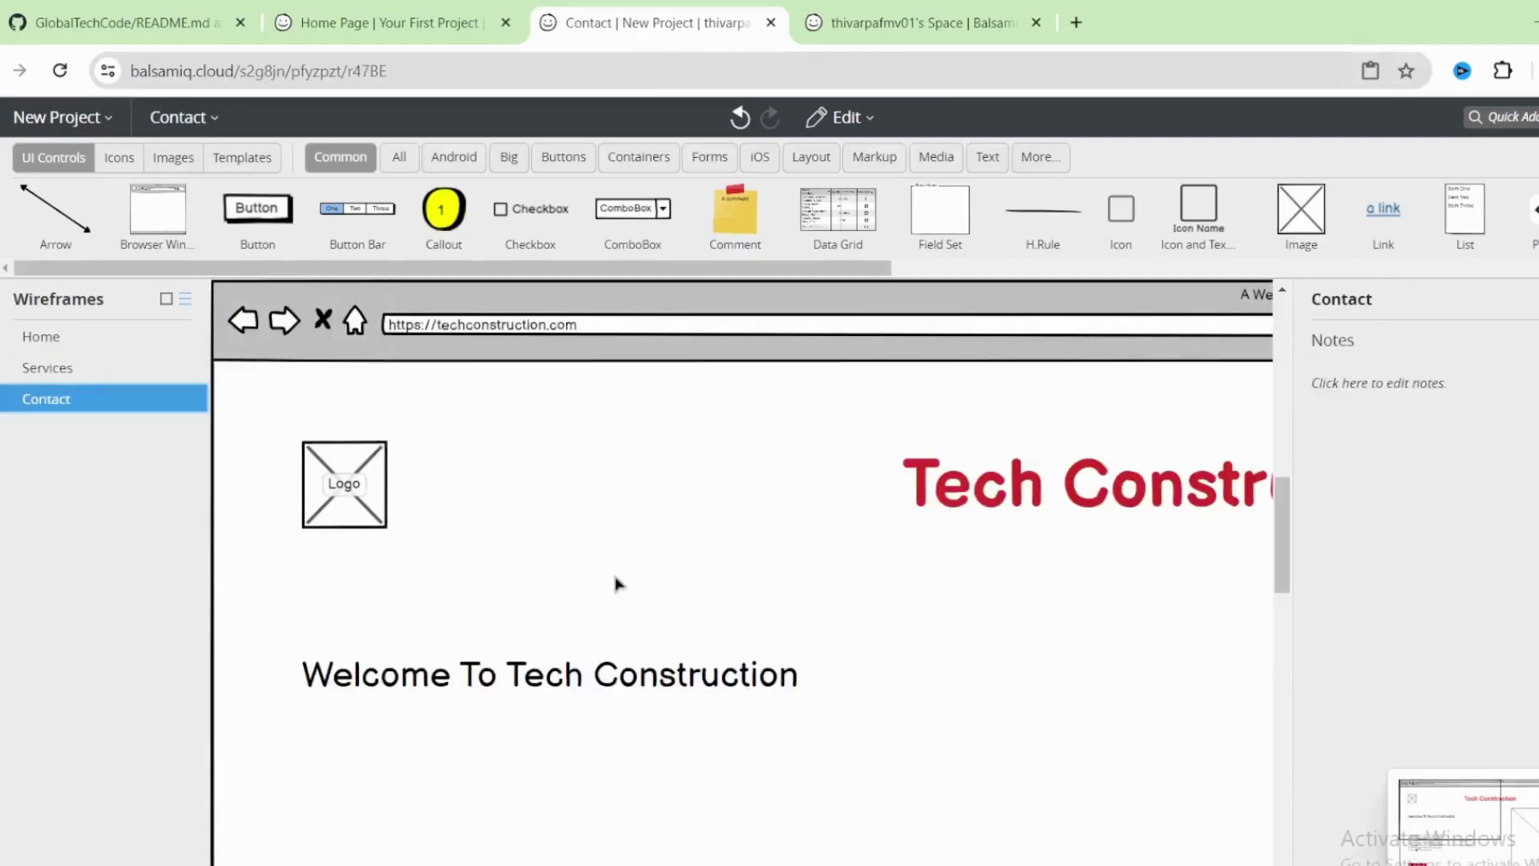
- On the Contact page, delete the Welcome To Tech Construction heading, the text paragraph and the Lets Start button
key("ctrl+minus")
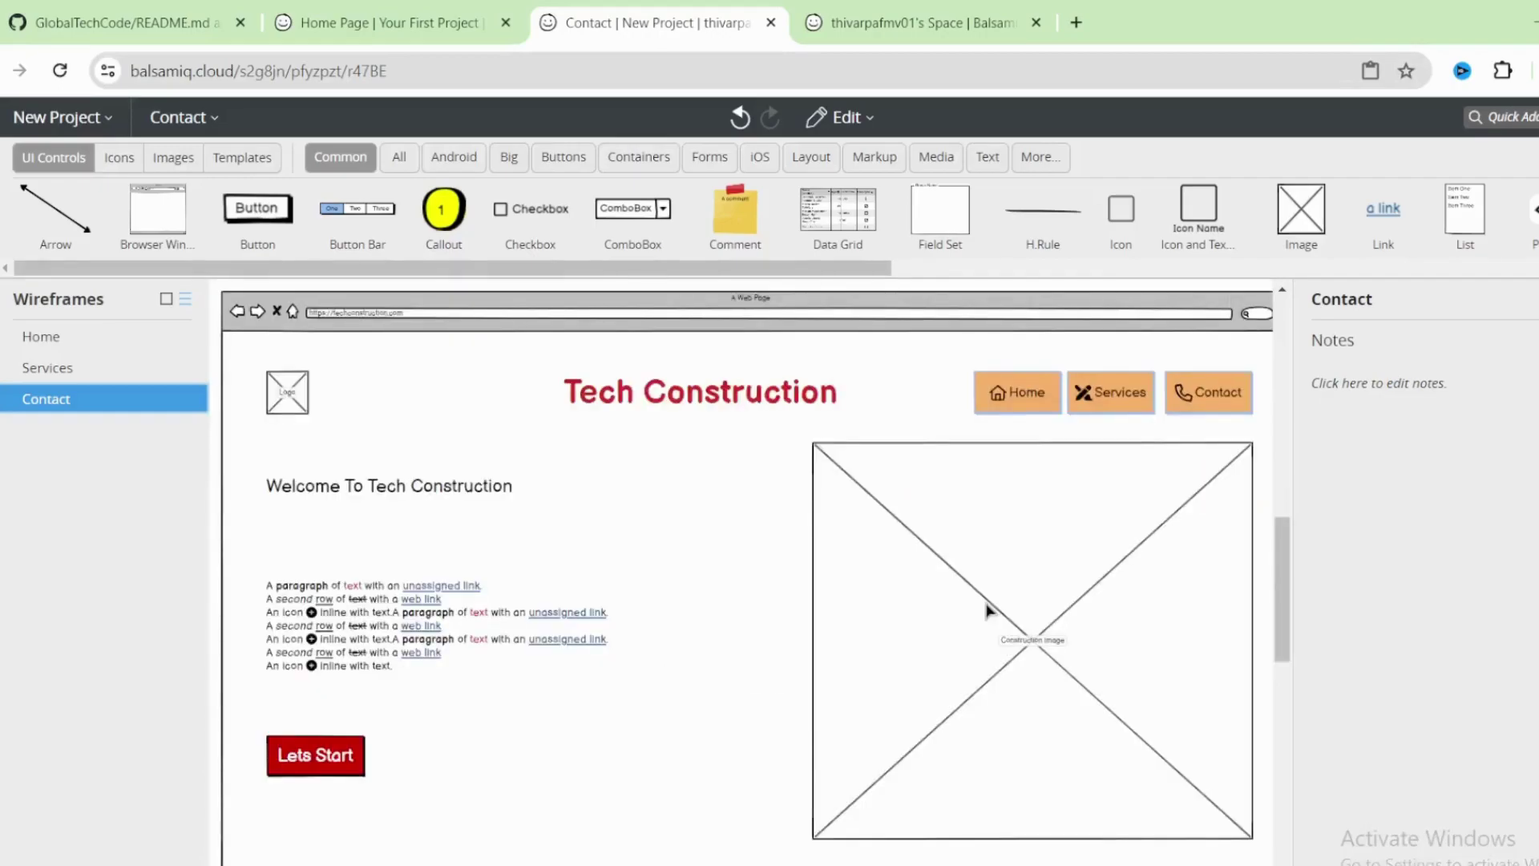
left_click(434, 498)
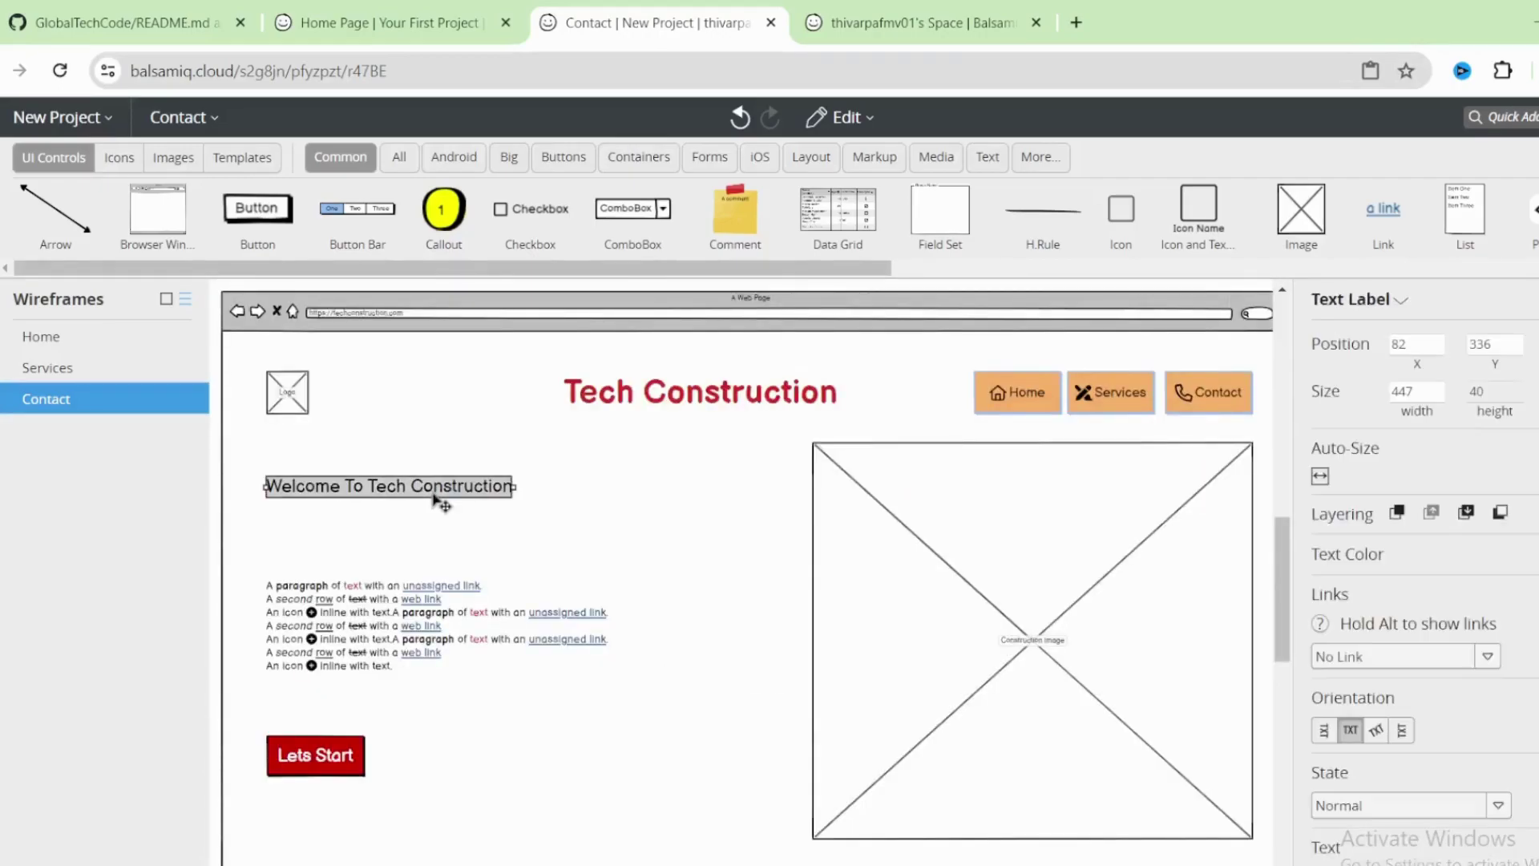
key("Delete")
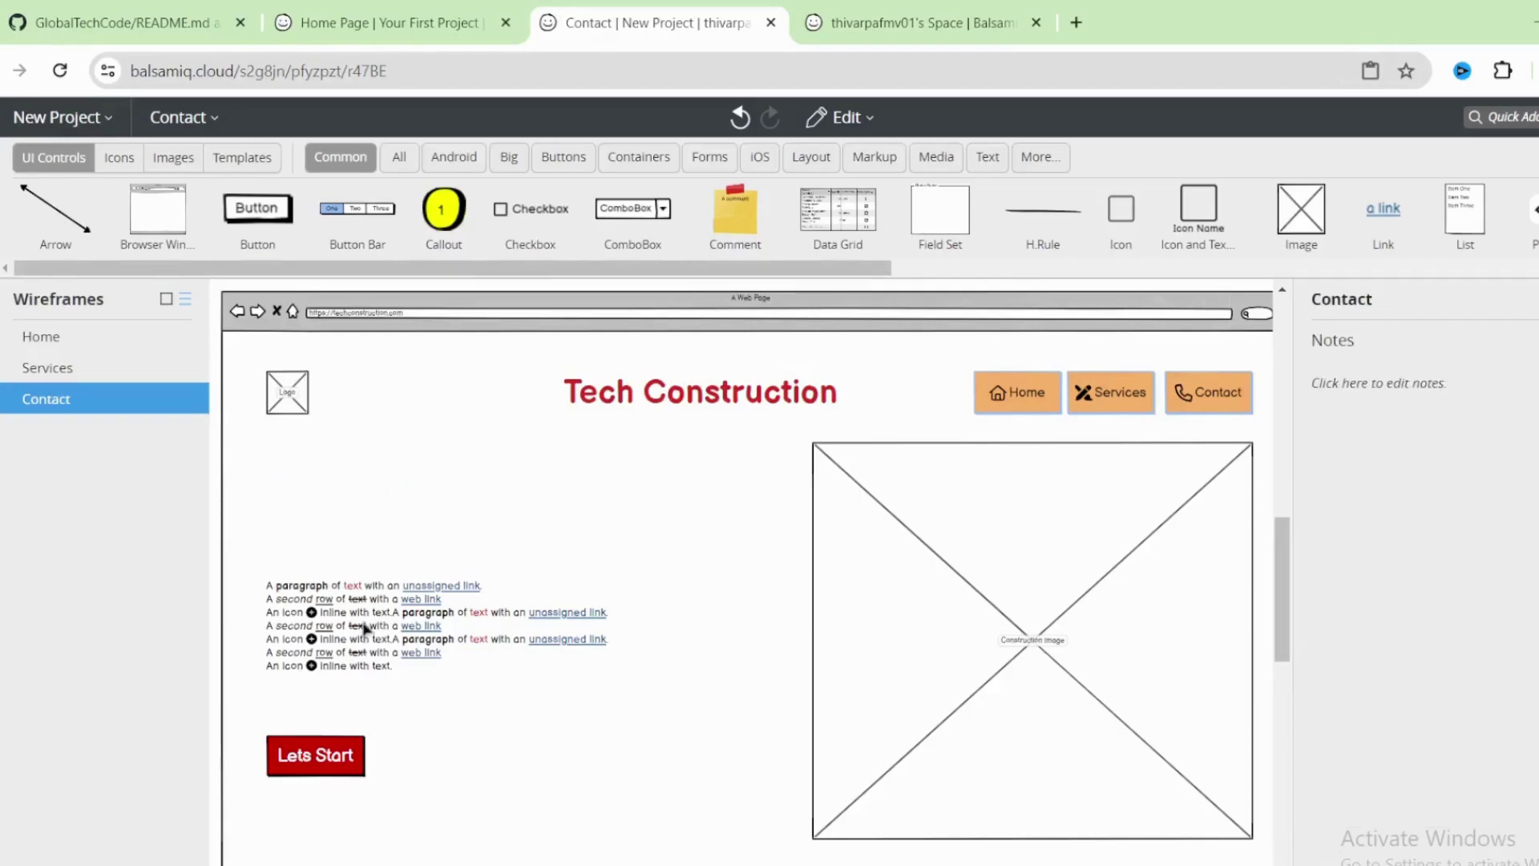
- Move the construction image beneath the header at X 82, Y 266 and widen it to 1788 by 720, in line with the logo
left_click_drag(1006, 622, 517, 605)
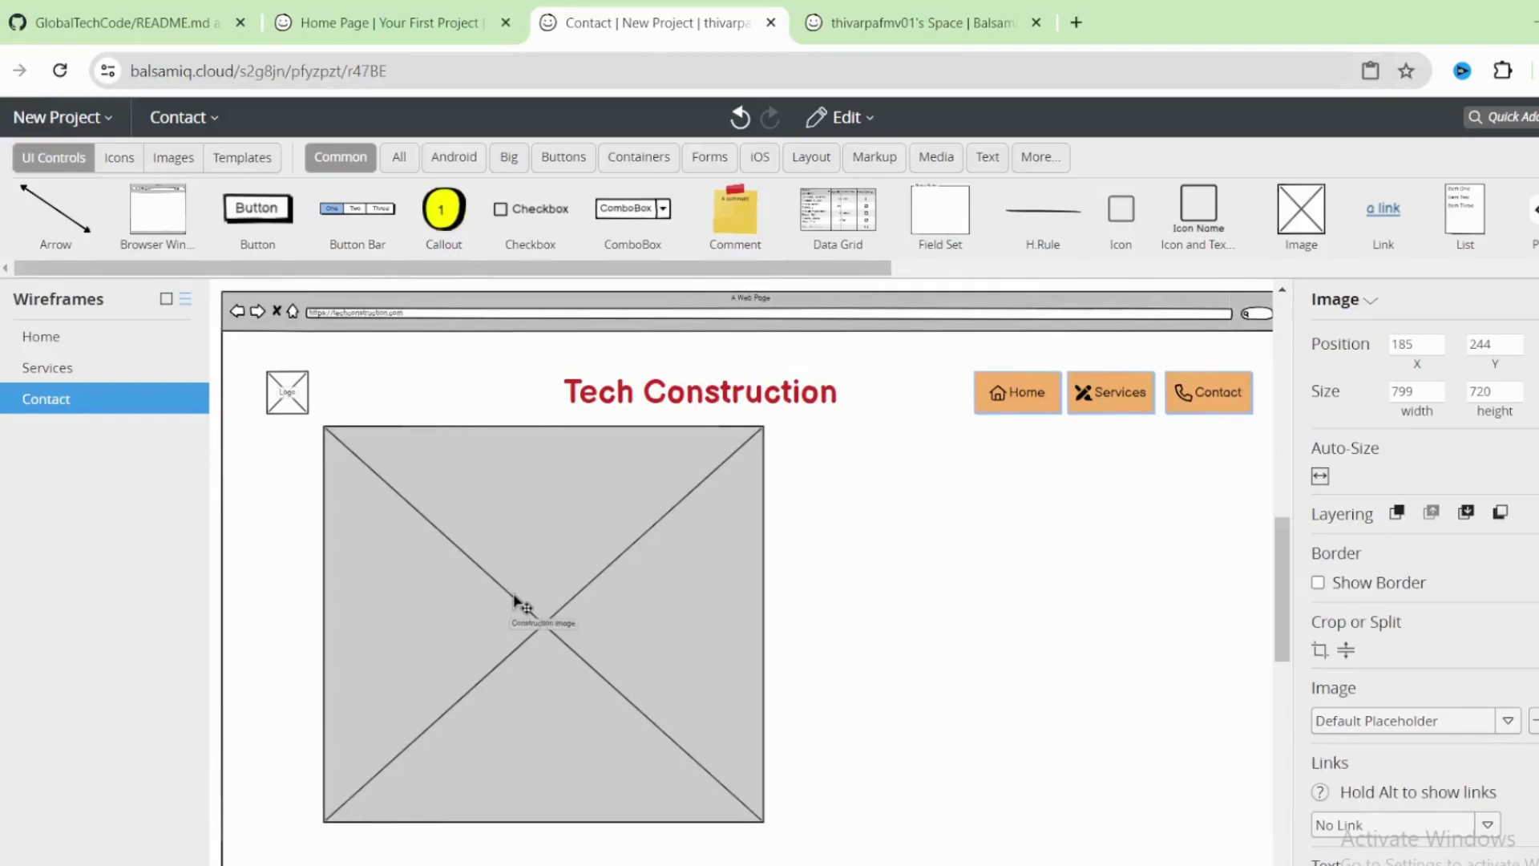
left_click_drag(515, 601, 461, 611)
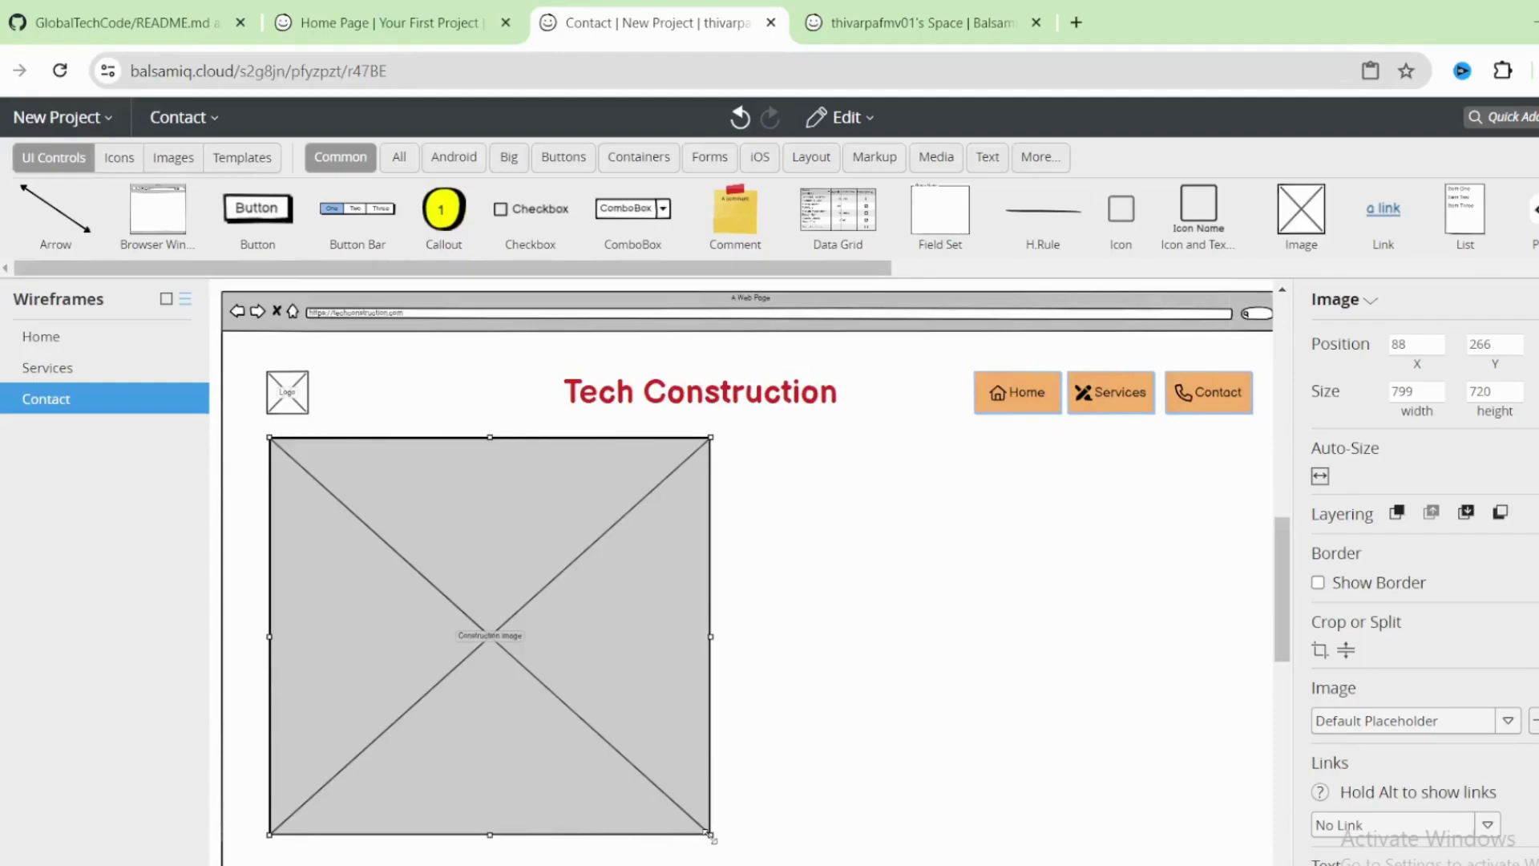
left_click_drag(710, 836, 1254, 659)
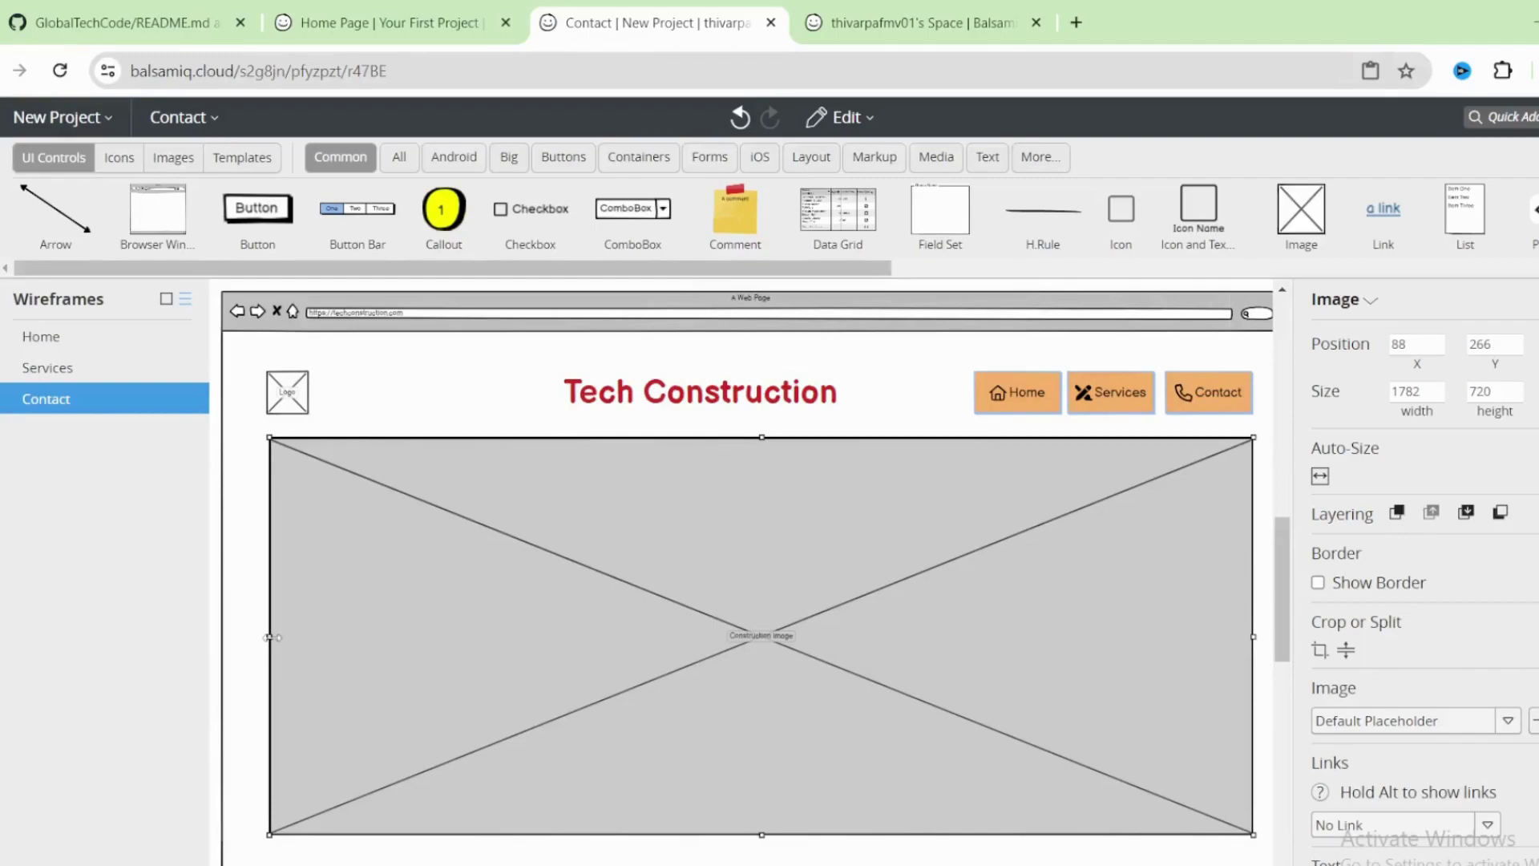
left_click_drag(269, 637, 265, 638)
left_click(286, 392, "shift")
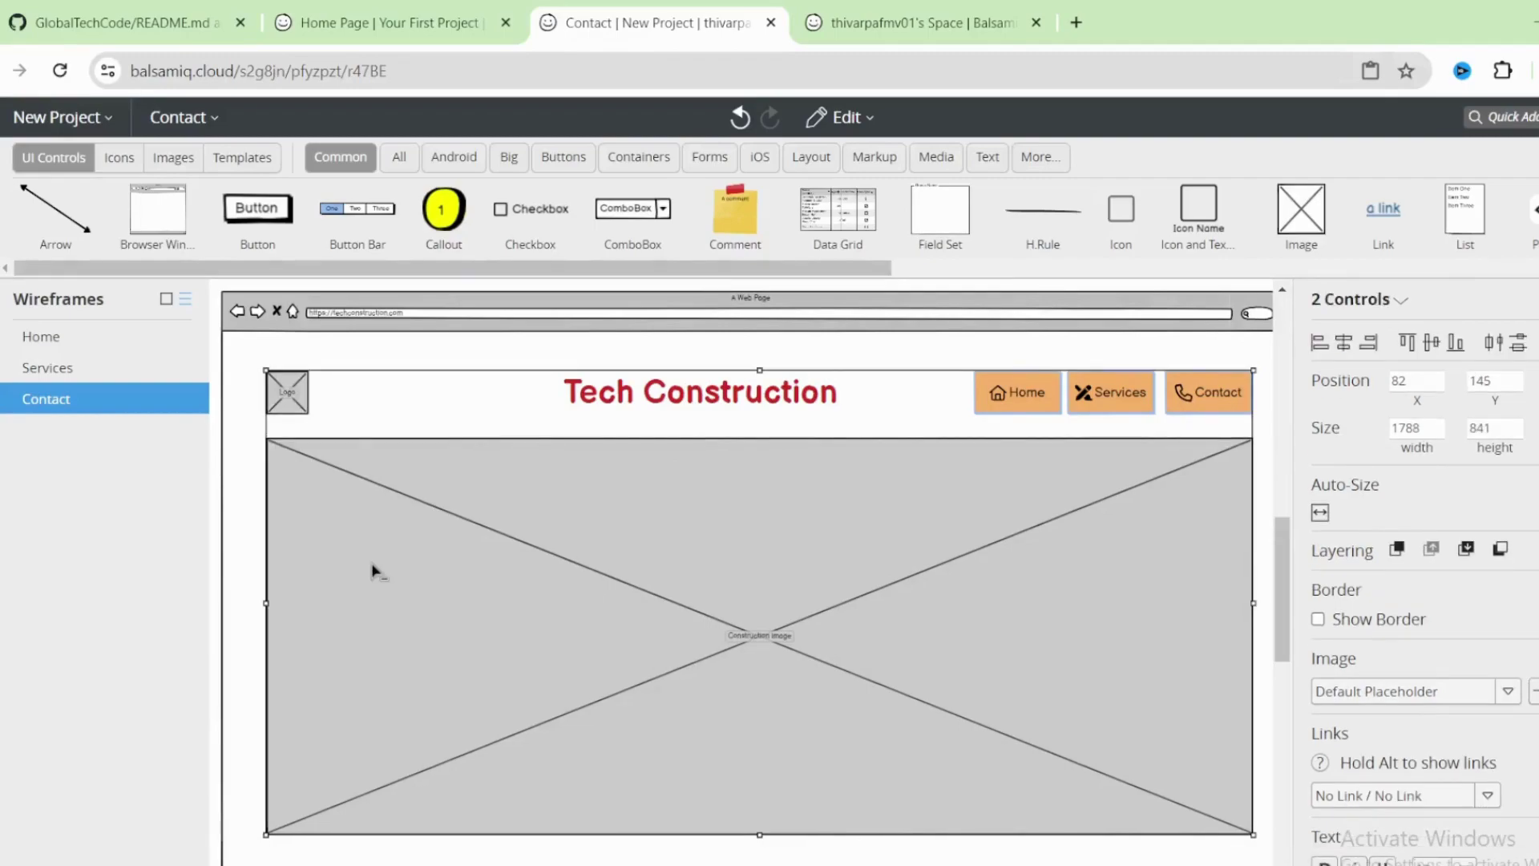
- Nudge the logo on the Contact page to the right, to about X 94
left_click(311, 459, "shift")
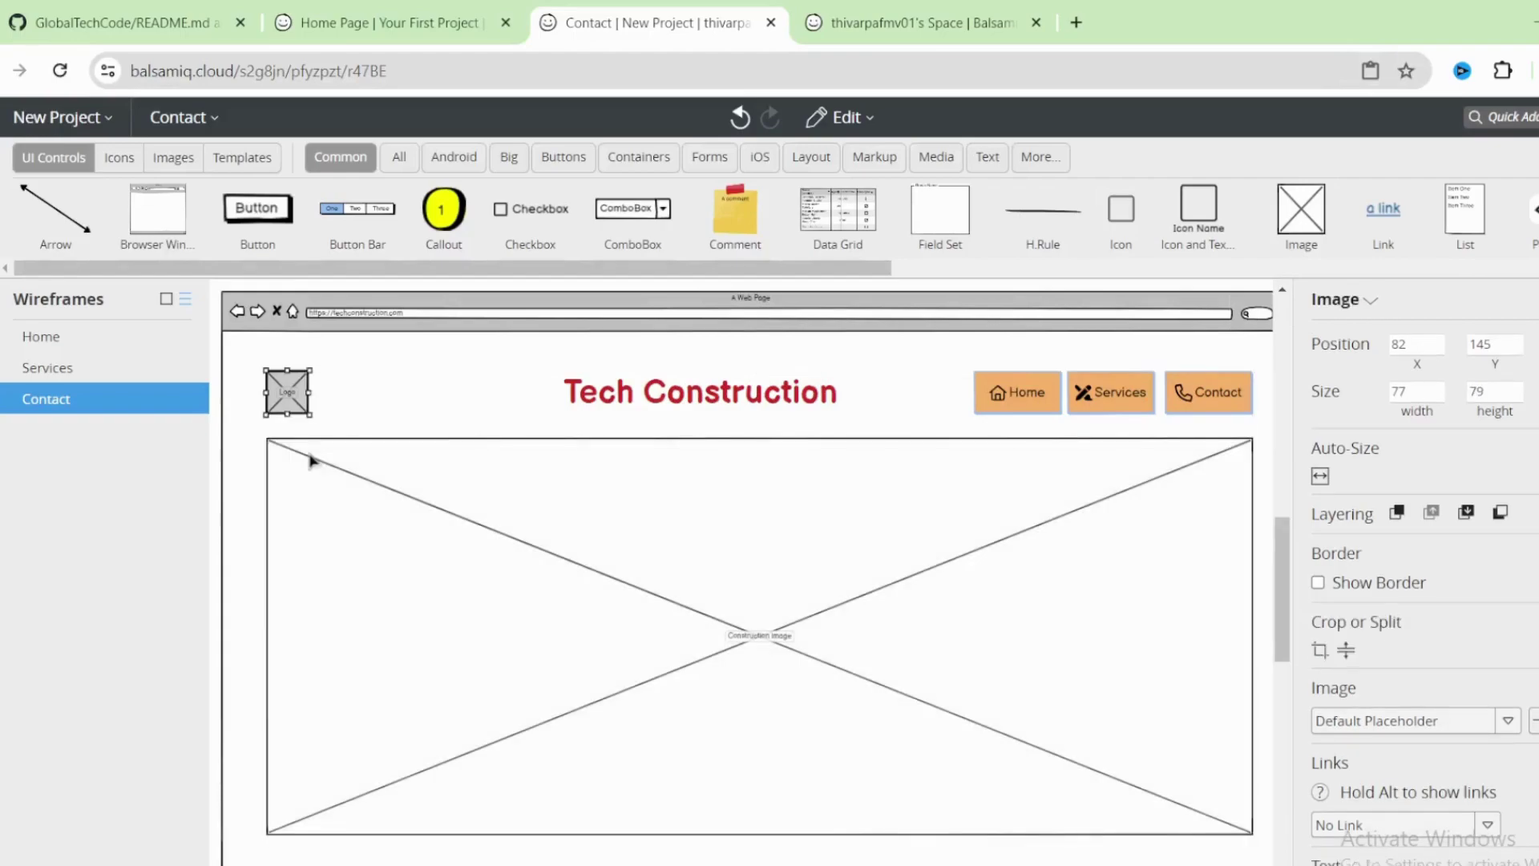
key("Right")
key("Right")
key("Right")
key("Right")
key("Right")
key("Right")
key("Right")
key("Right")
key("Right")
key("Right")
key("Right")
key("Right")
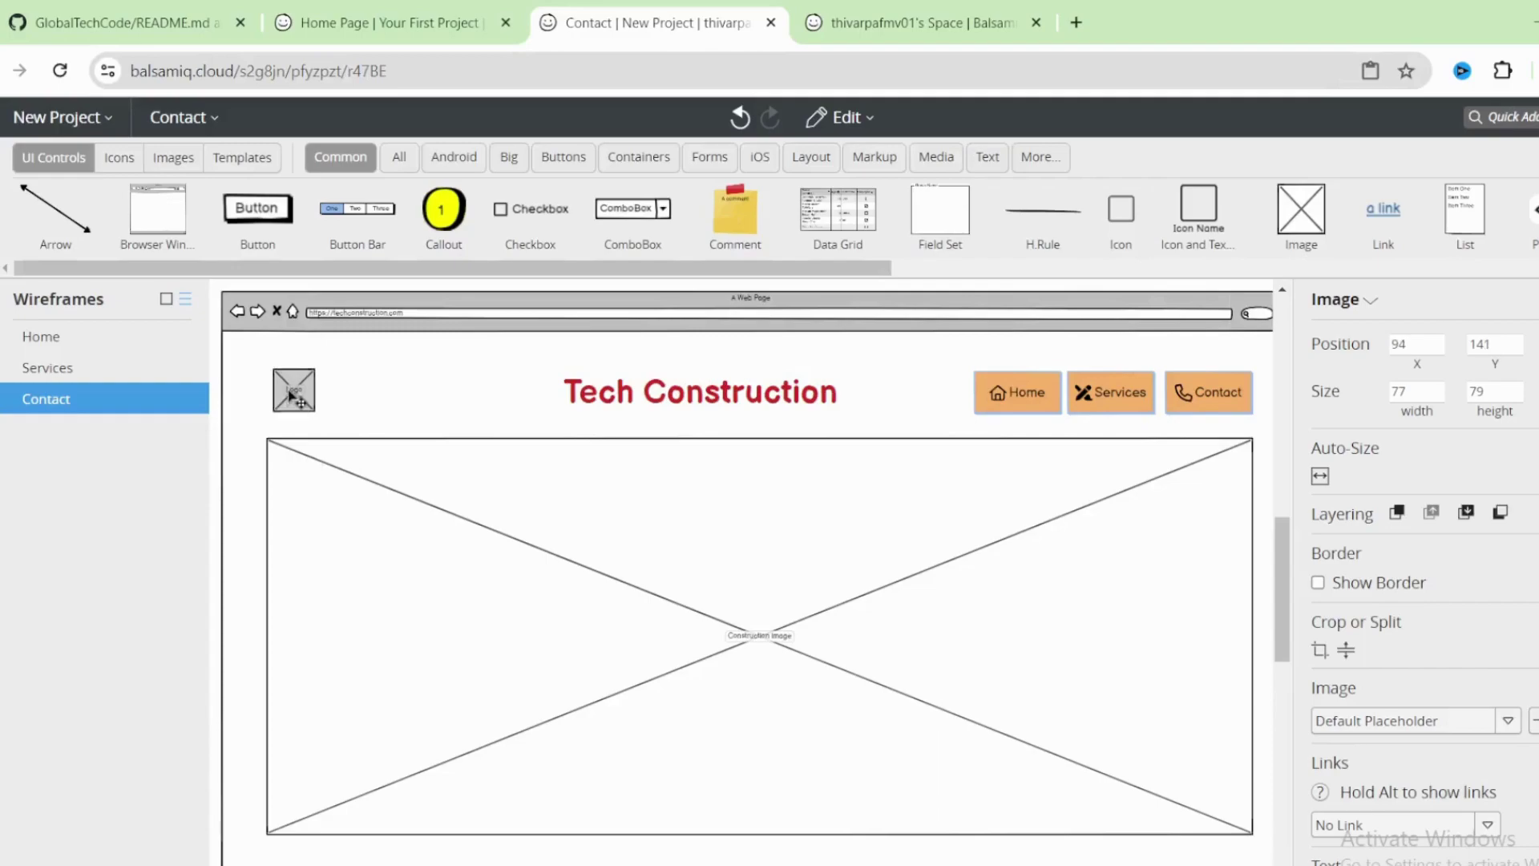
- Align the left edges of the logo and the wide construction image
left_click(568, 443)
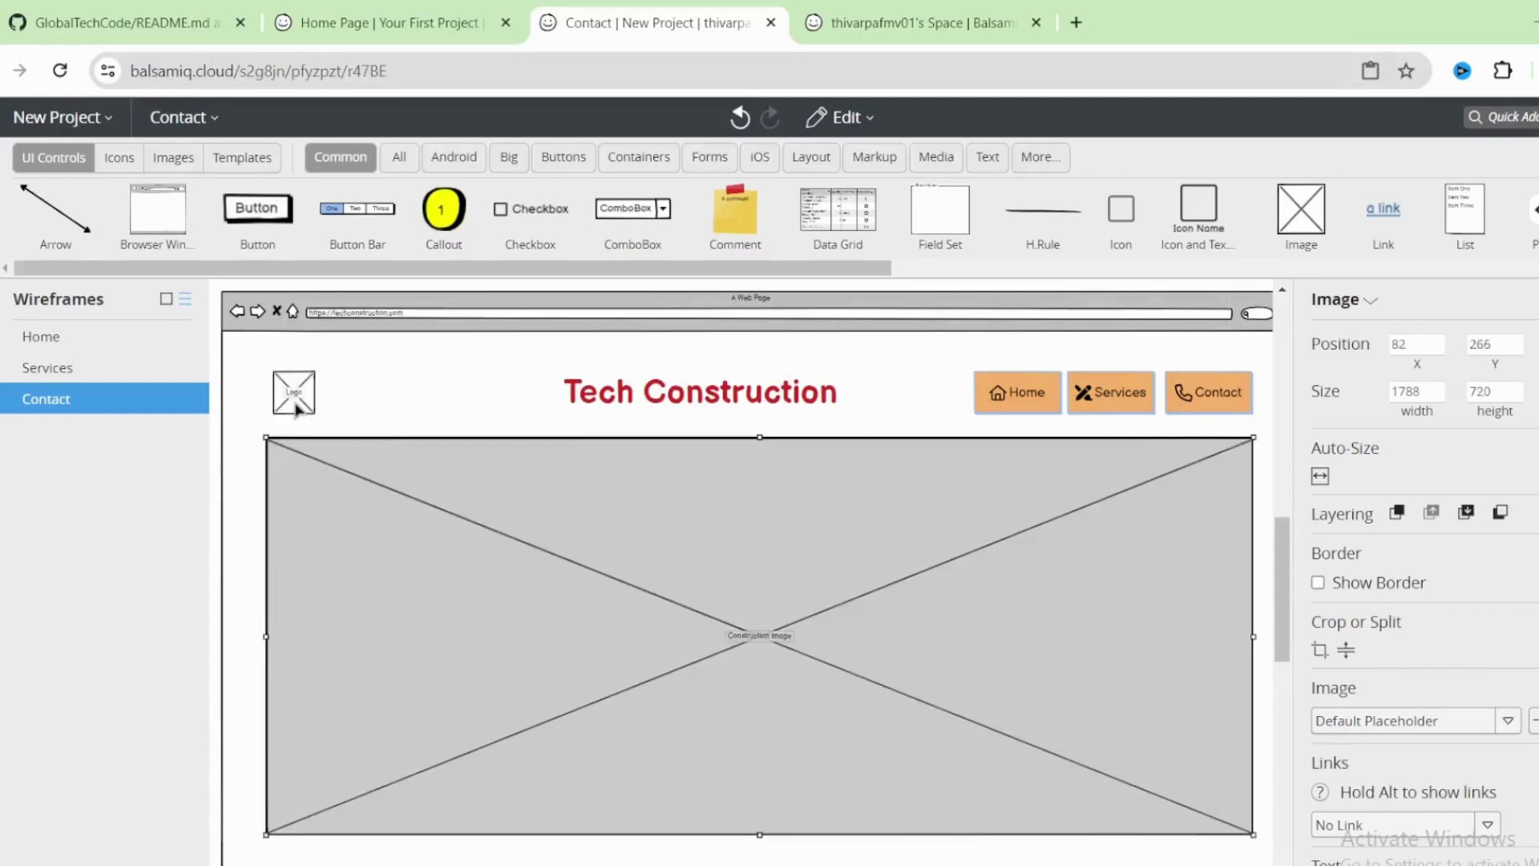
left_click(296, 409, "shift")
left_click(1318, 345)
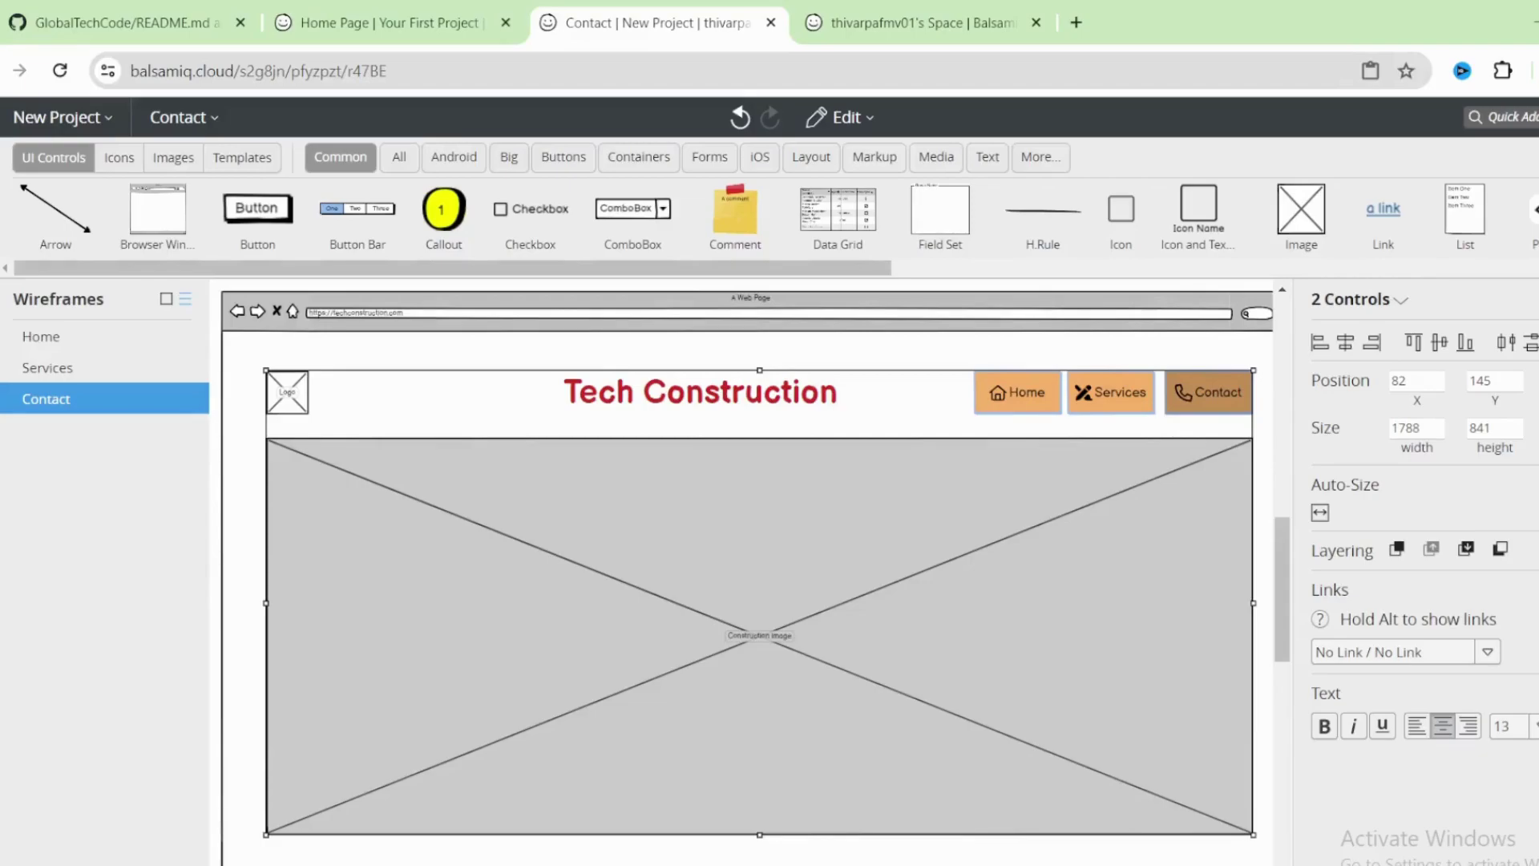
- Add a text label reading "tech Construction" over the construction image at about X 967, Y 410
left_click(988, 156)
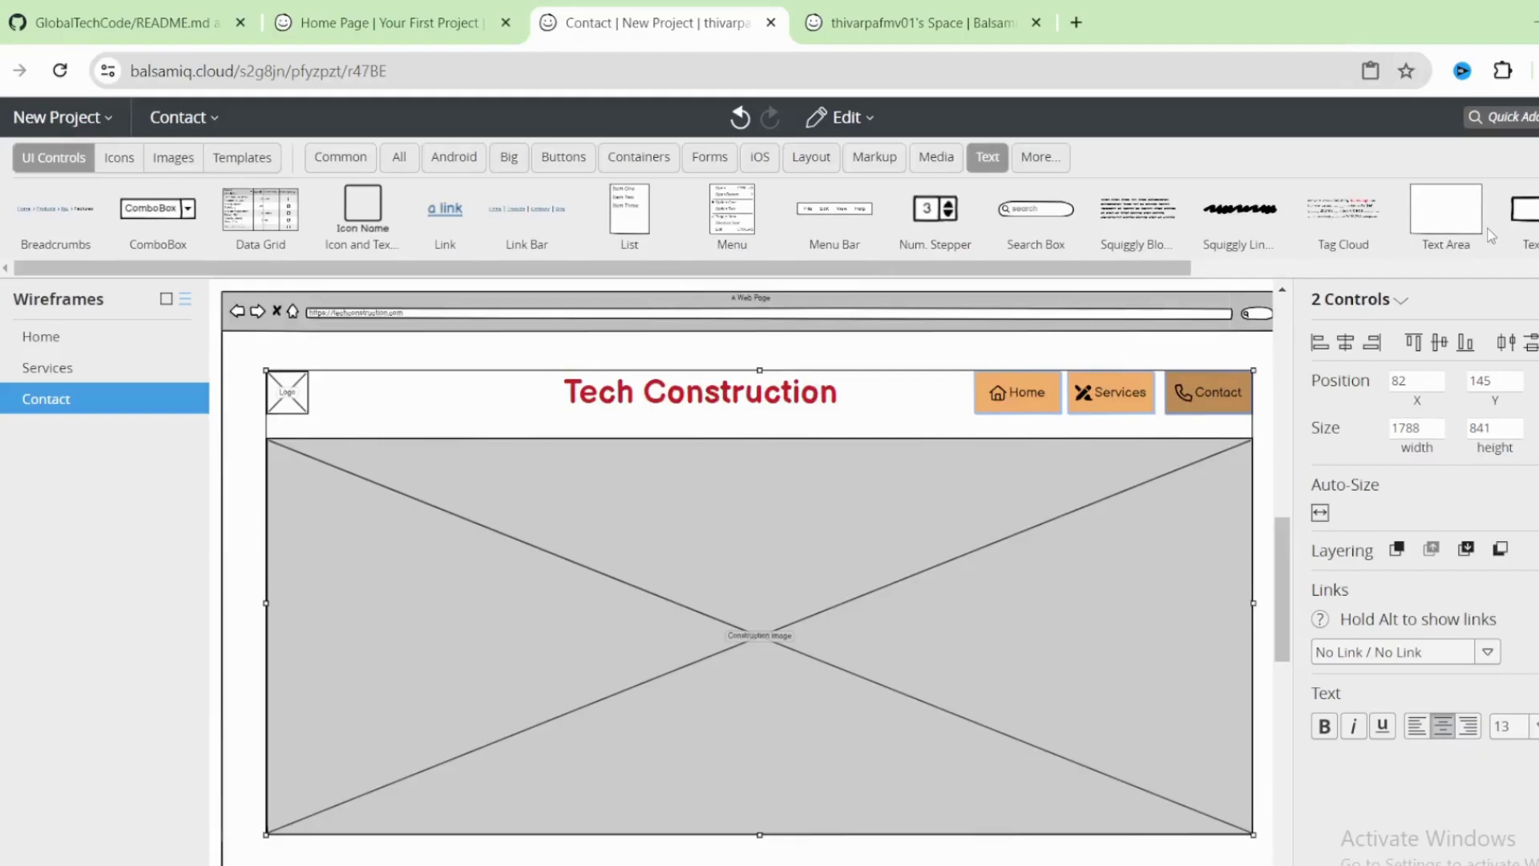
left_click(1326, 269)
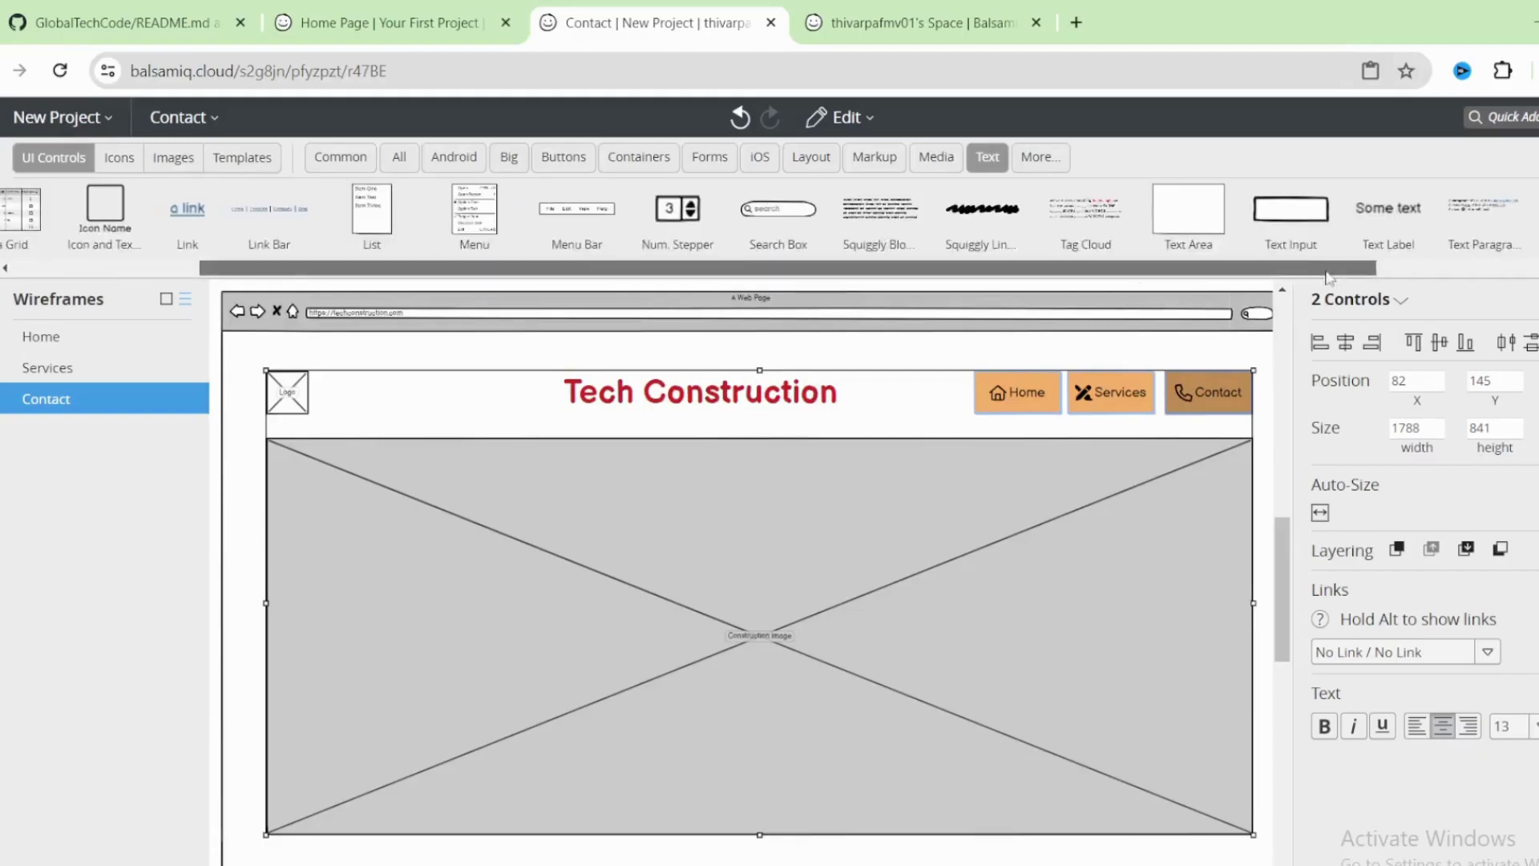
scroll(1114, 234, "right", 3)
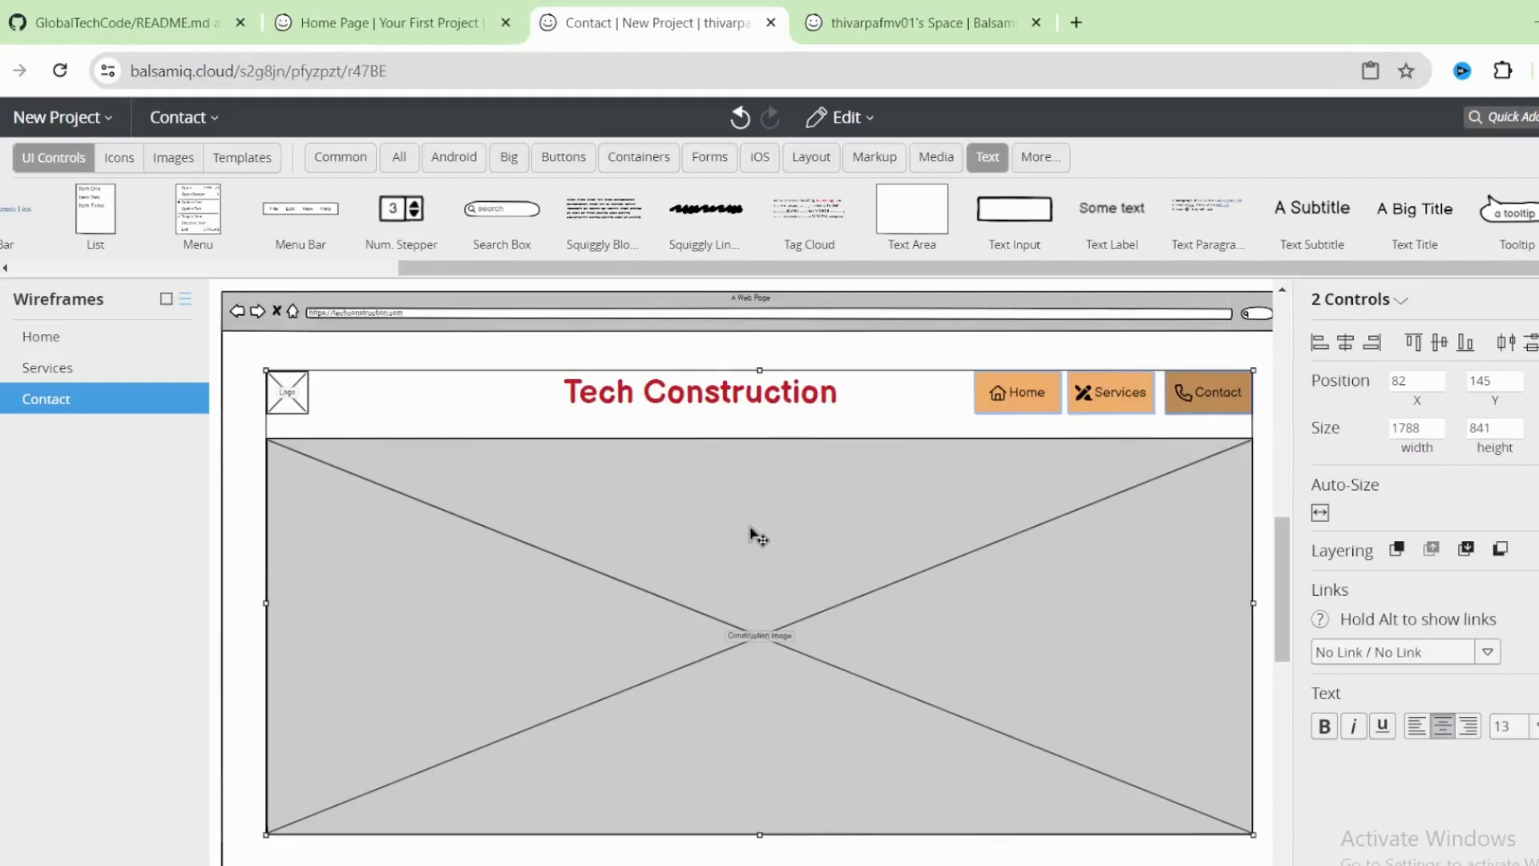
left_click_drag(754, 535, 755, 530)
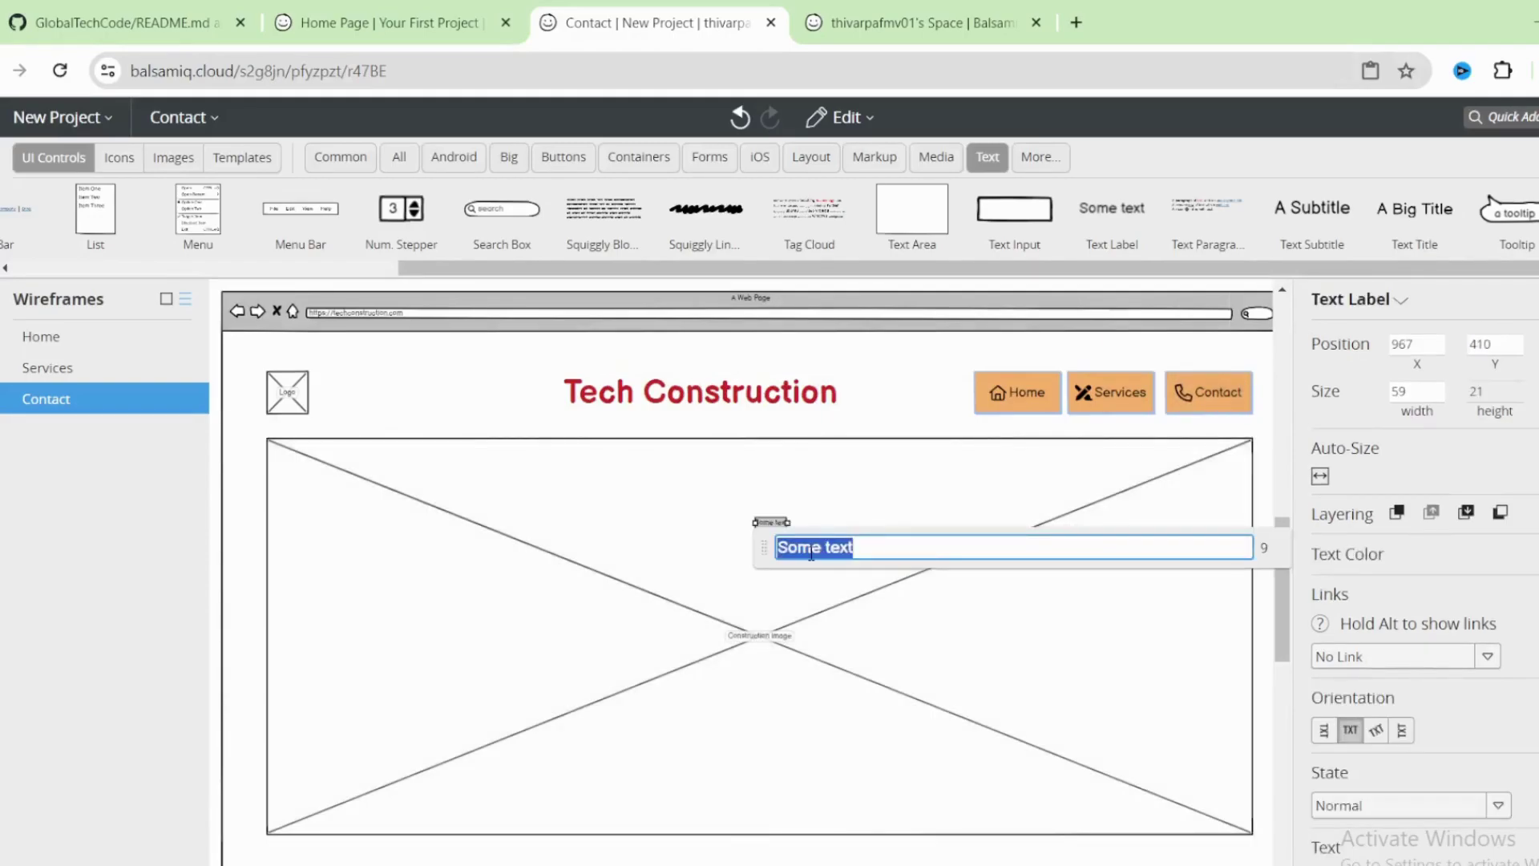
type("tech ")
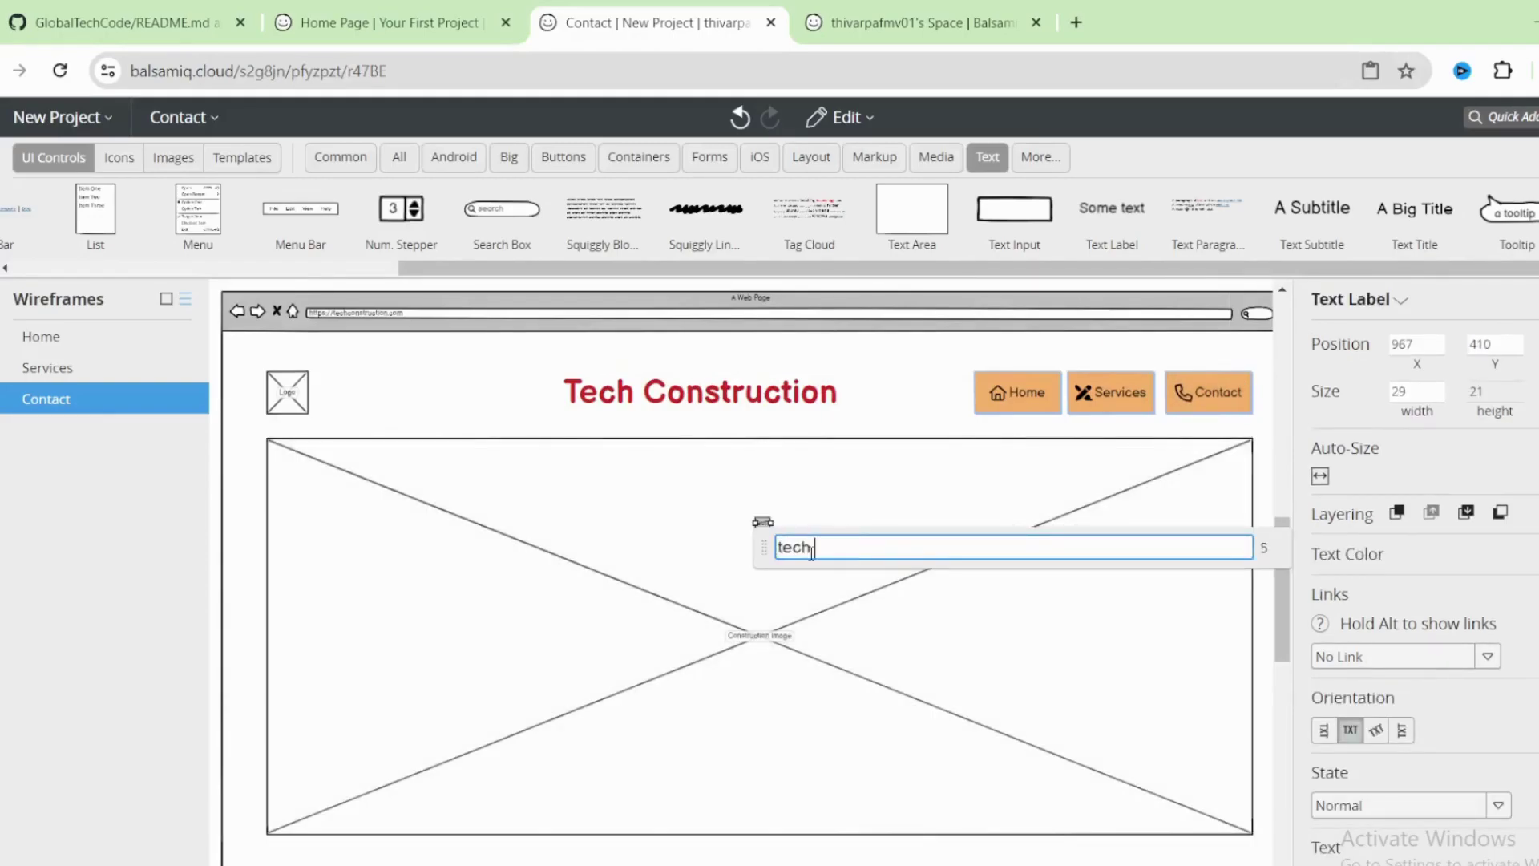
type("Constrcu")
key("BackSpace")
key("BackSpace")
type("uction")
key("Return")
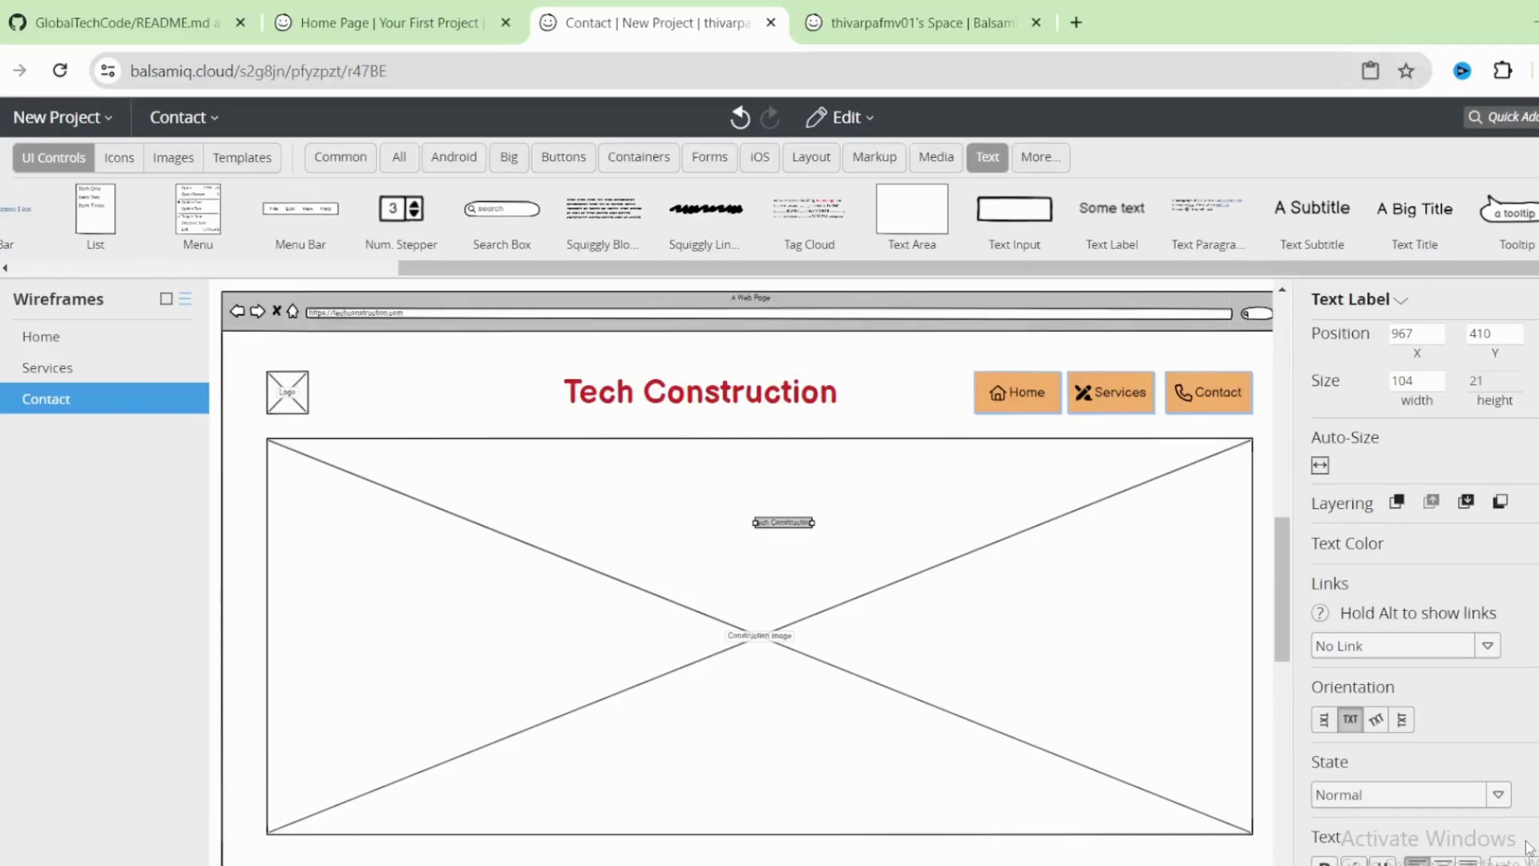
- Set the tech Construction label to font size 40 at about X 797, Y 410, and duplicate it directly below at Y 474
left_click(1526, 847)
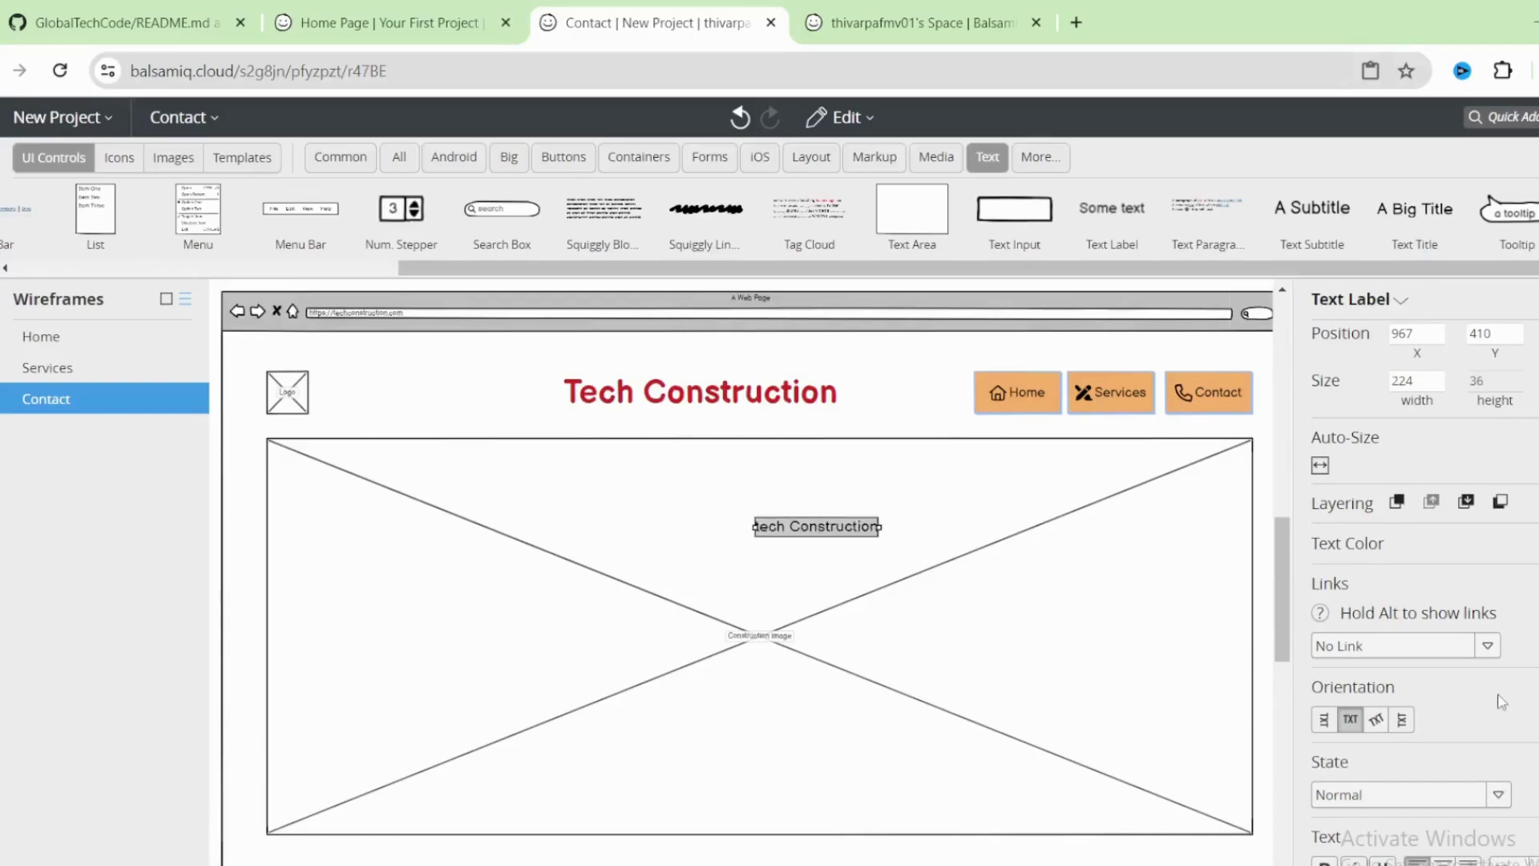
left_click(1525, 858)
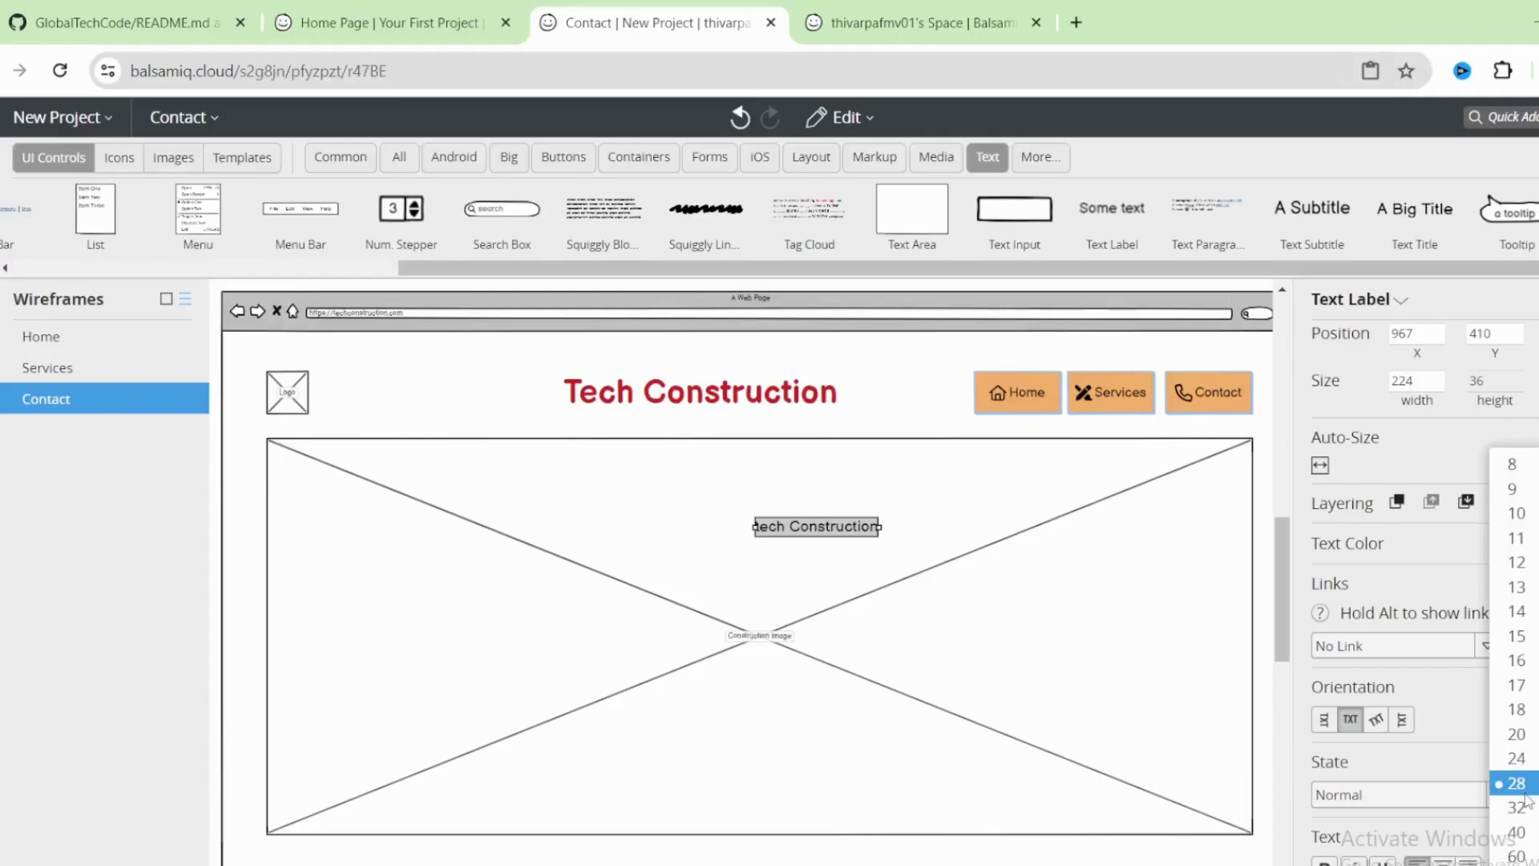
left_click(1525, 798)
left_click_drag(812, 541, 718, 541)
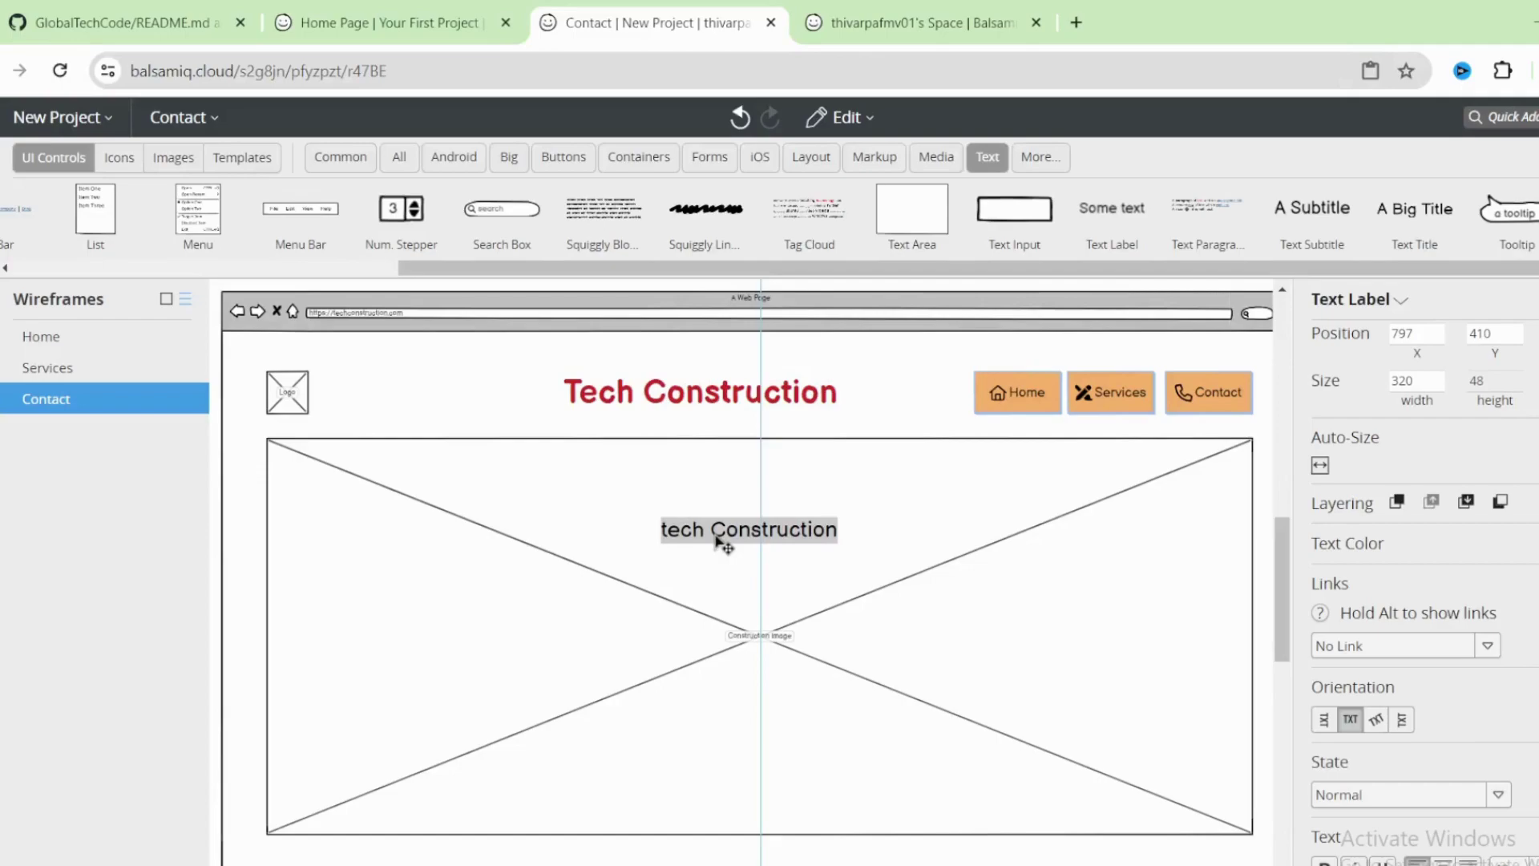
key("ctrl+d")
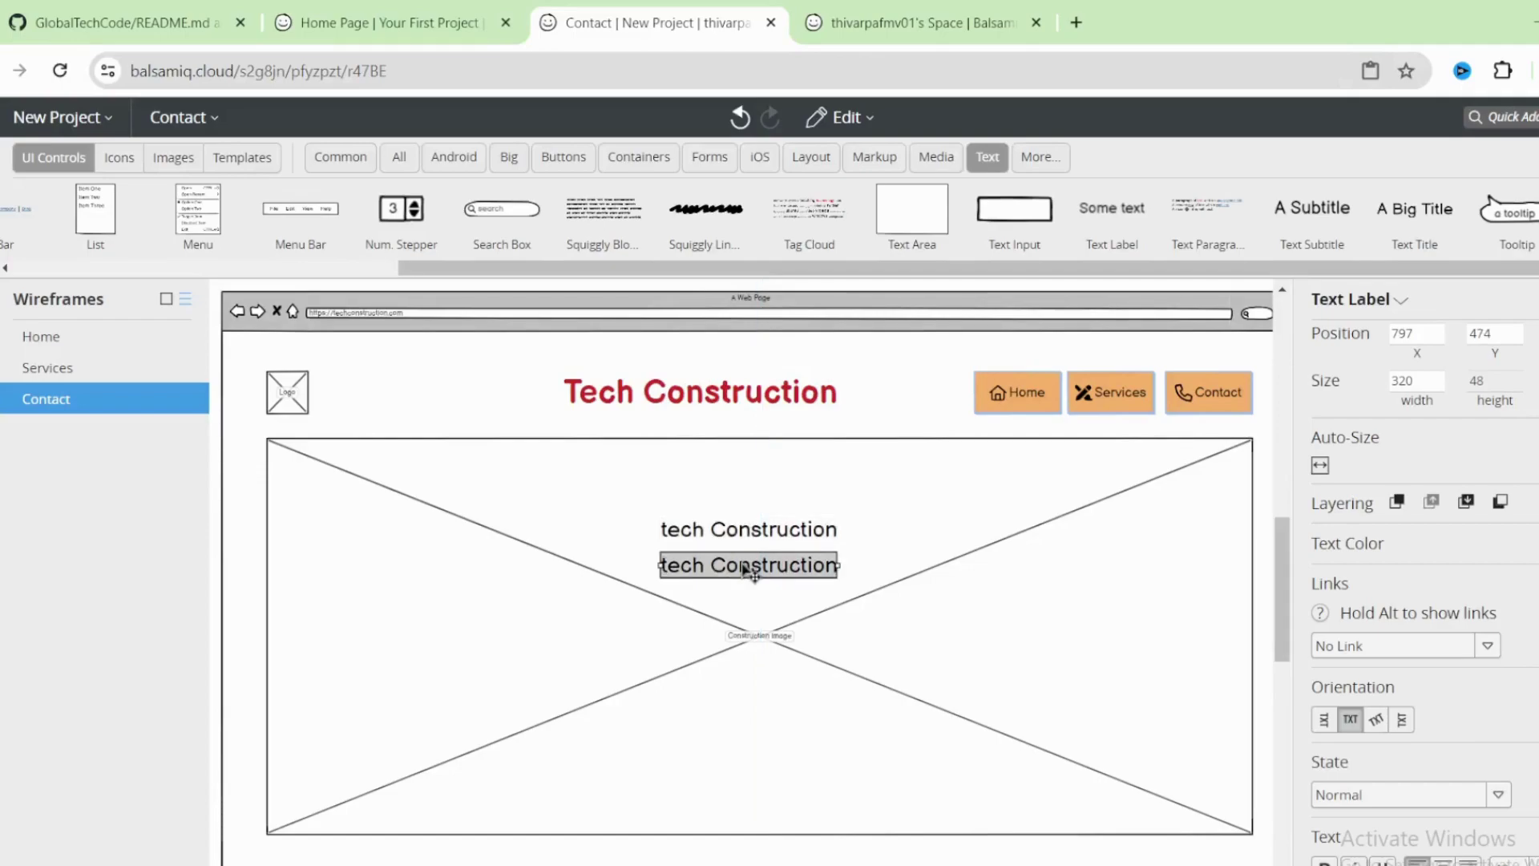
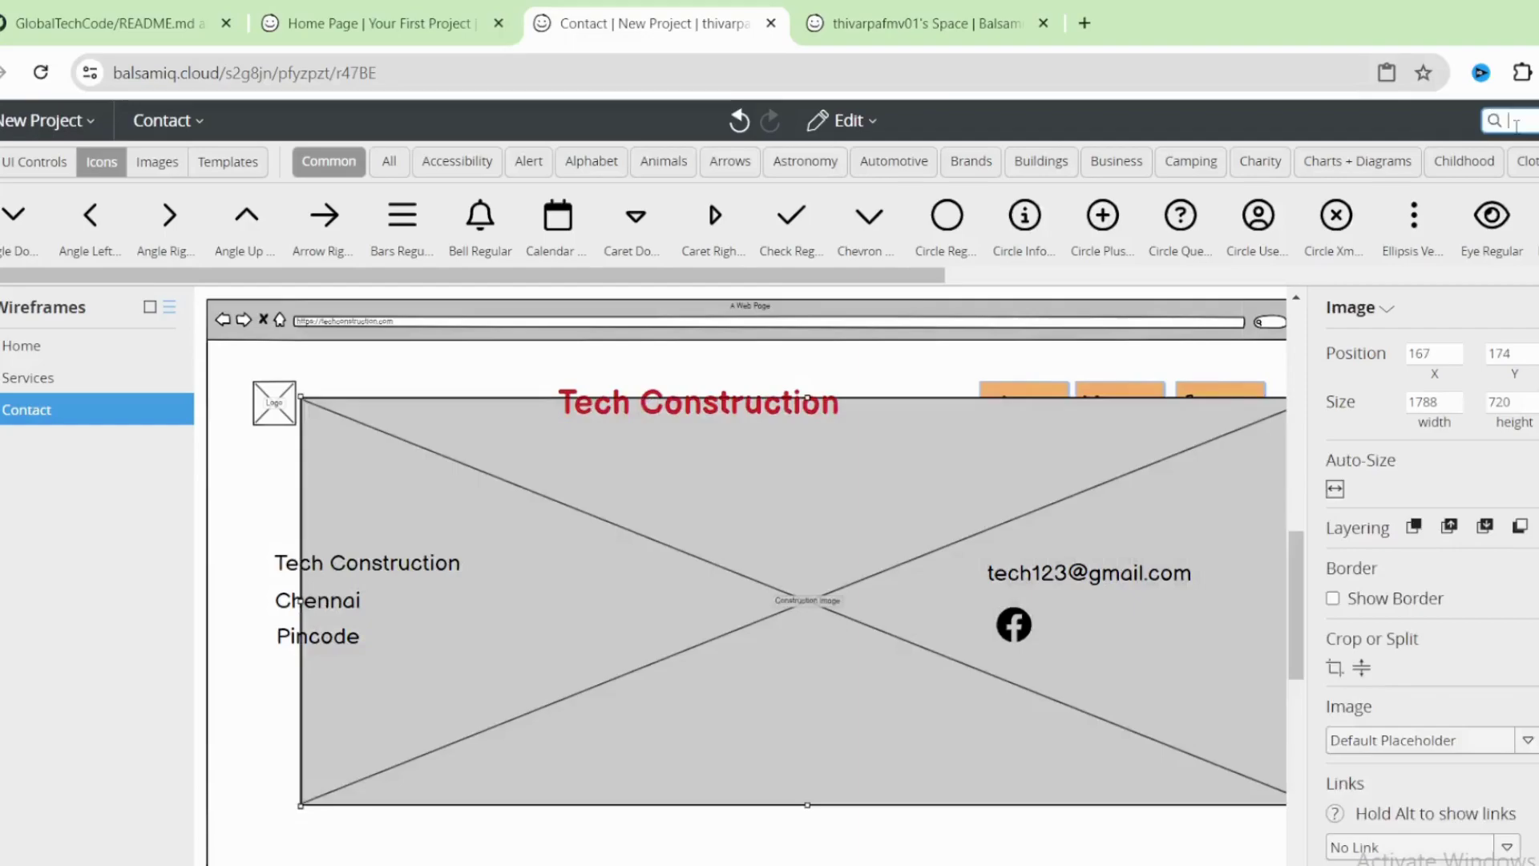
- Add a Twitter icon in size XL beside the Facebook icon under the e-mail label, at about X 1496, Y 543
type("twitter")
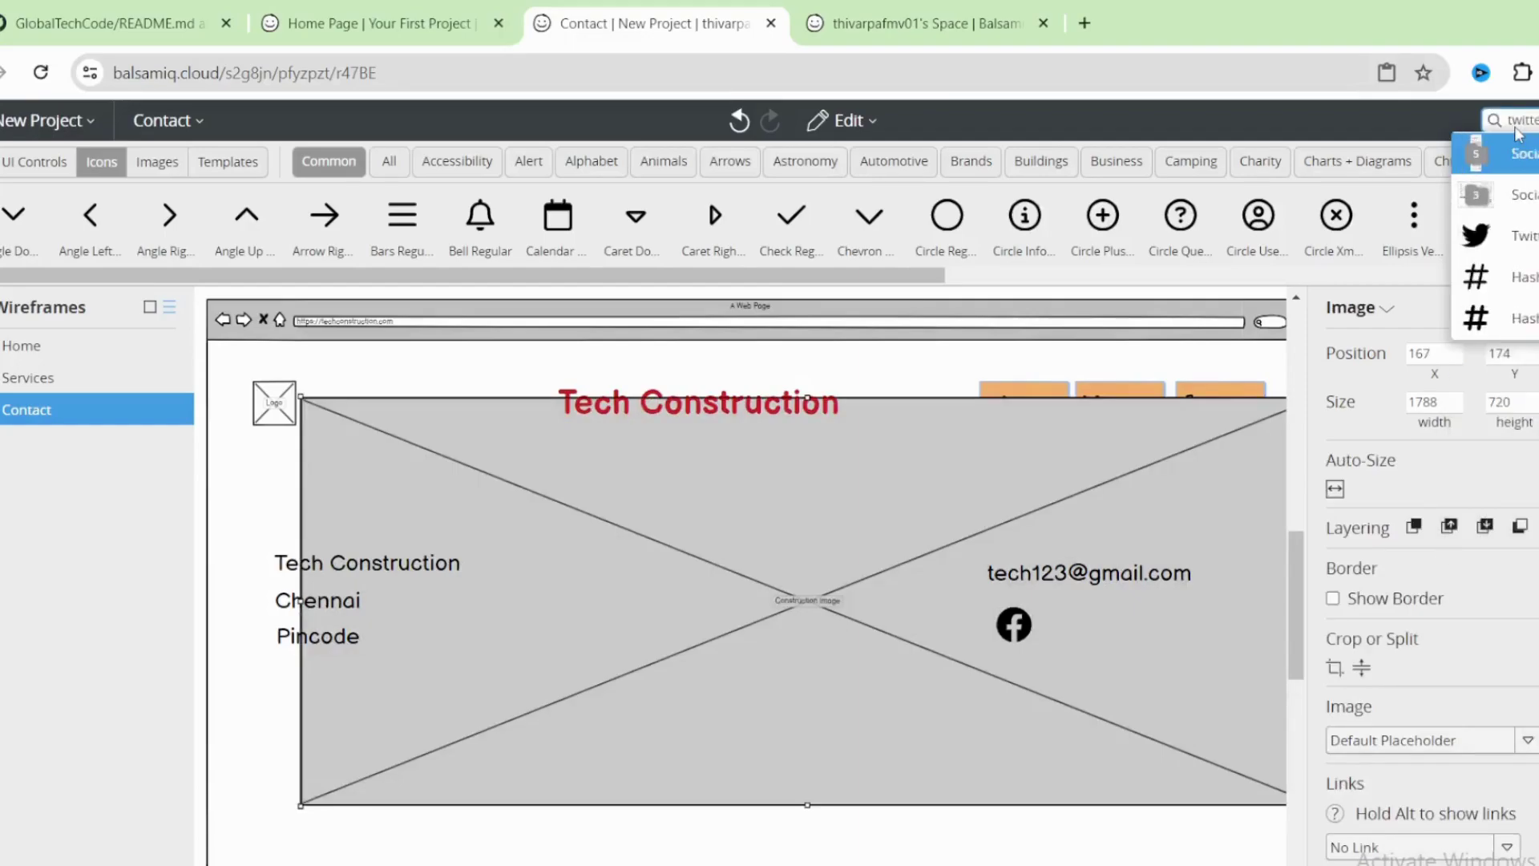
left_click(1500, 240)
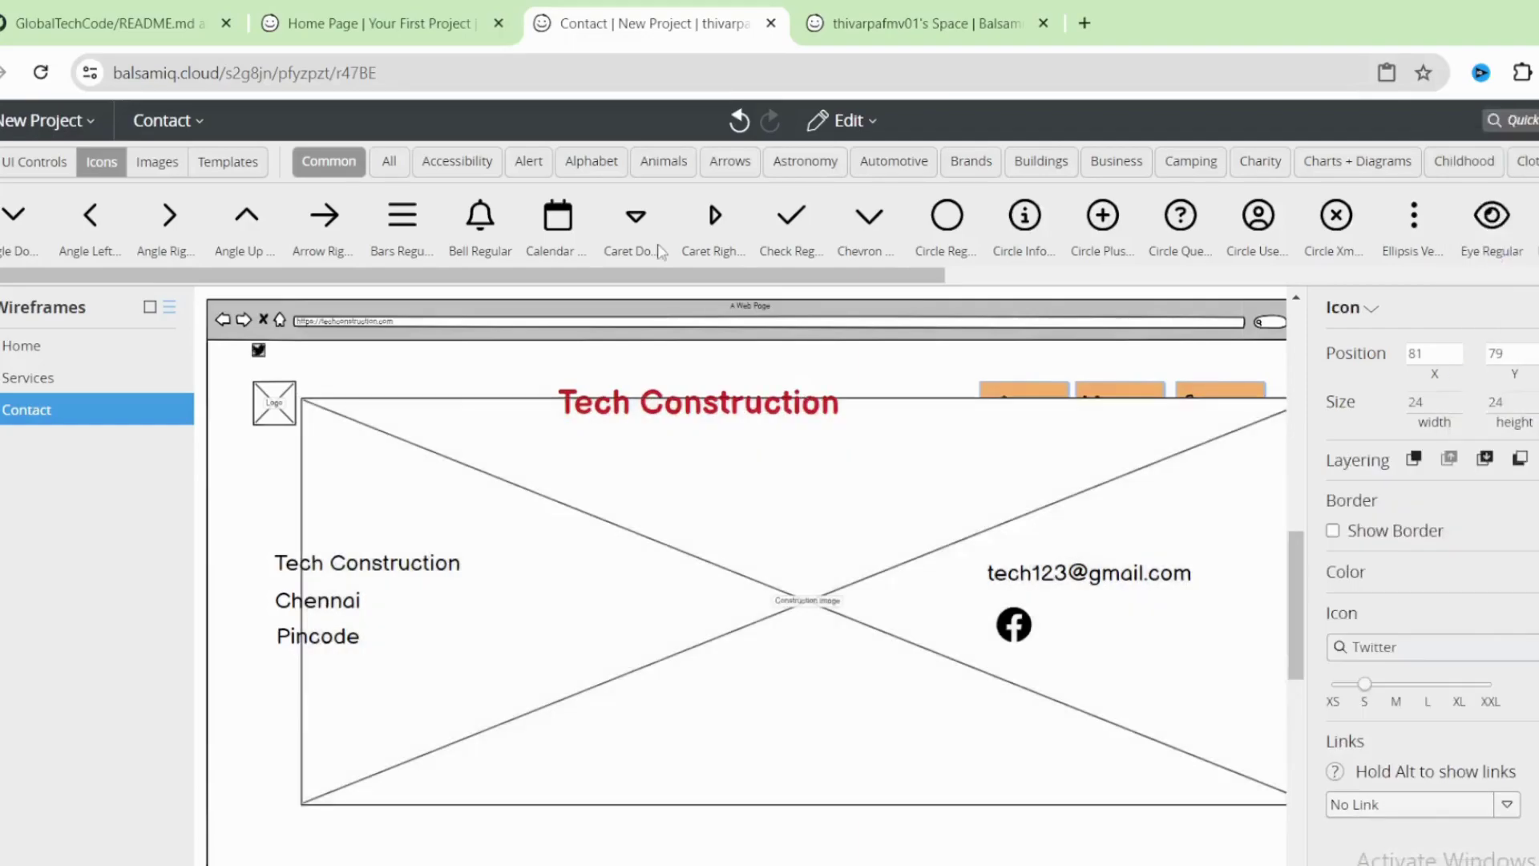
left_click_drag(264, 355, 1065, 628)
left_click(1469, 716)
left_click_drag(1072, 654, 1077, 637)
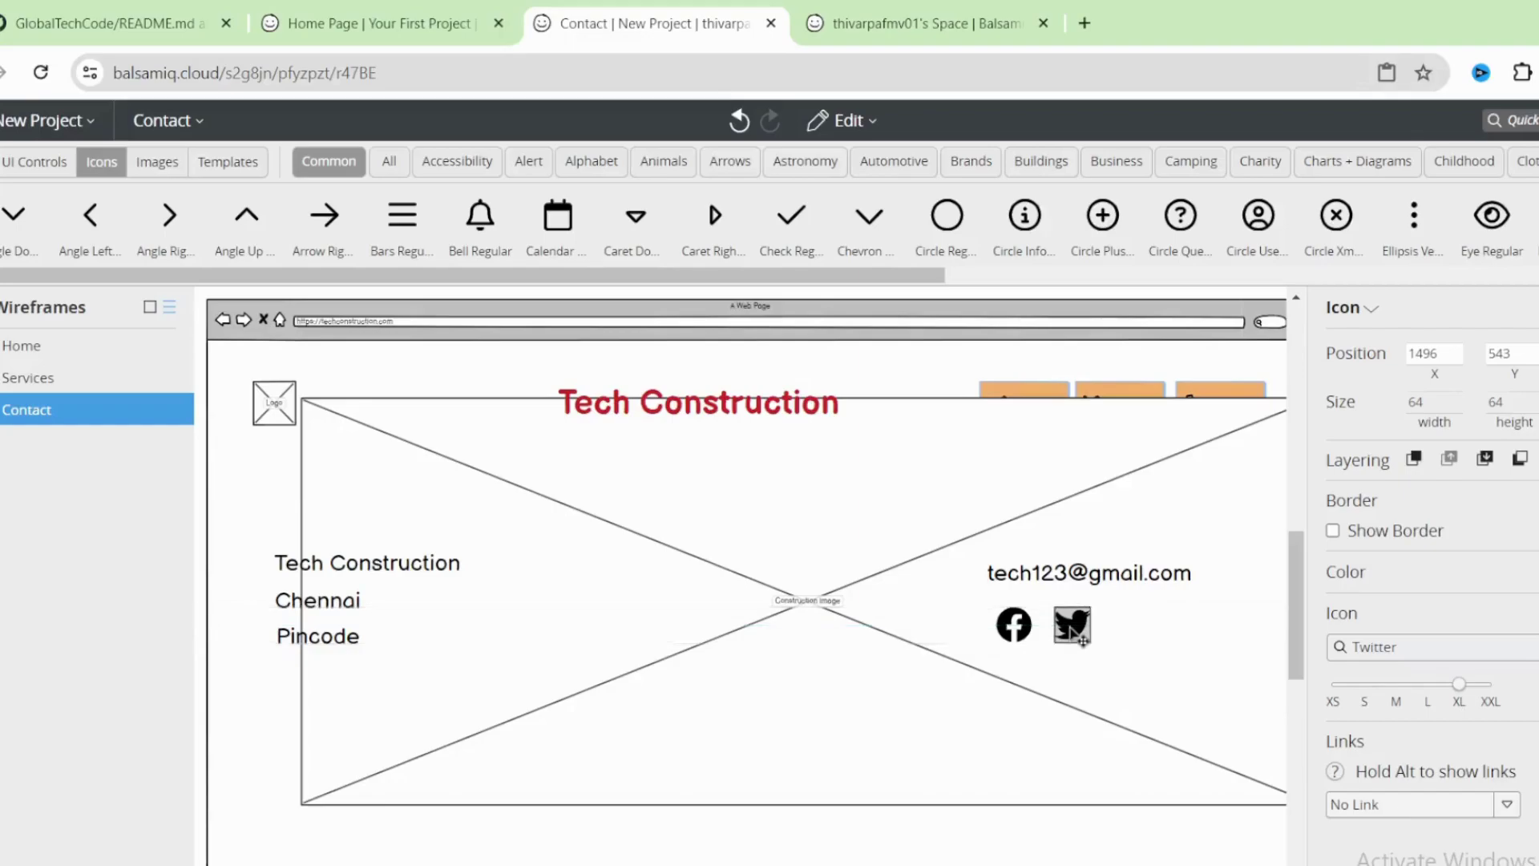
- Add an Instagram icon in size XL beside the Twitter icon under the e-mail label, at about X 1591, Y 543
left_click(1529, 120)
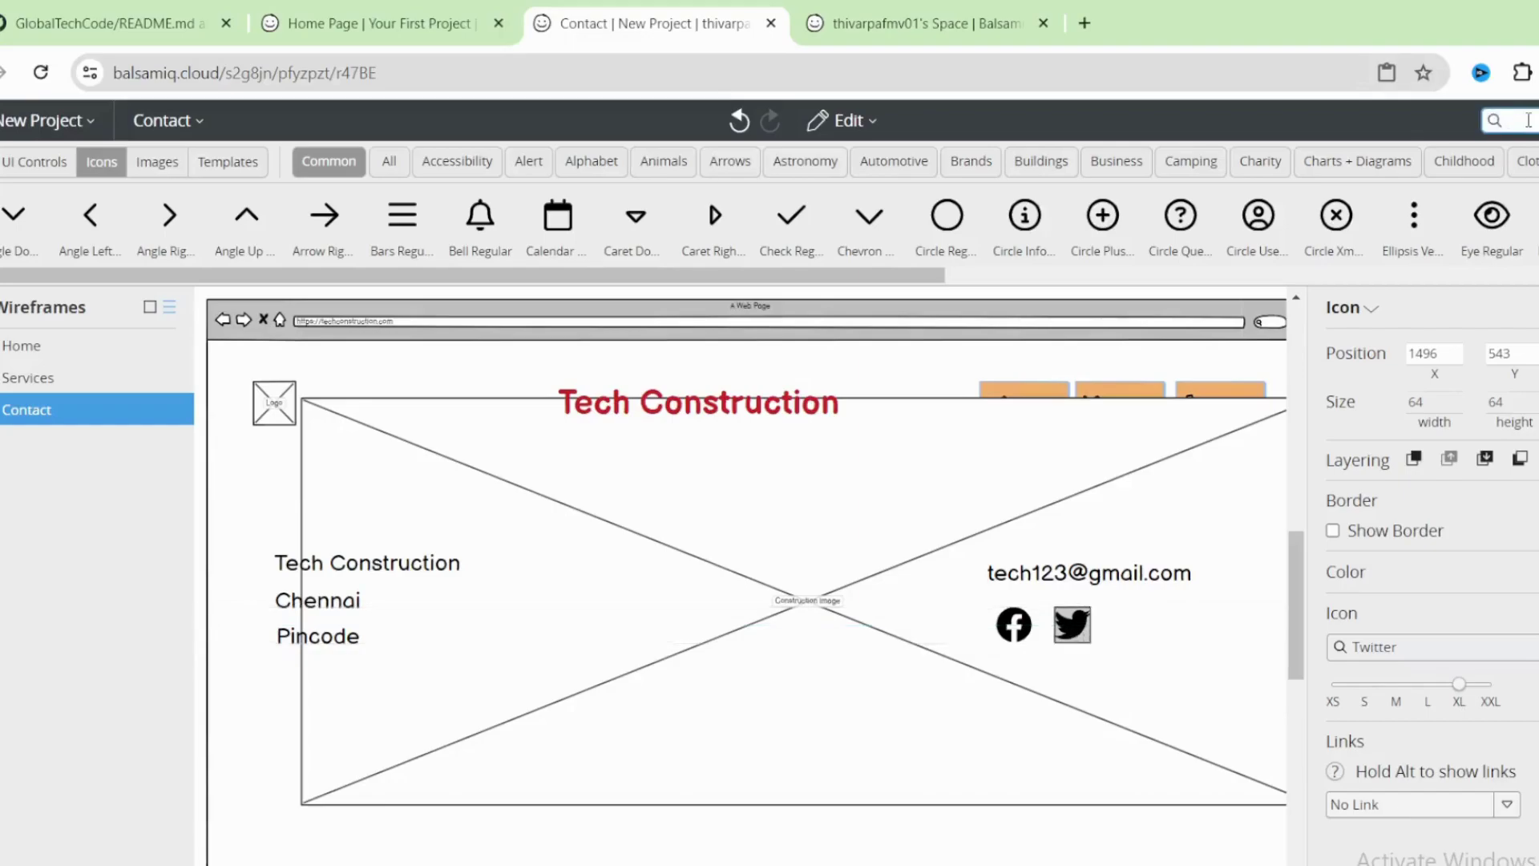
type("insta")
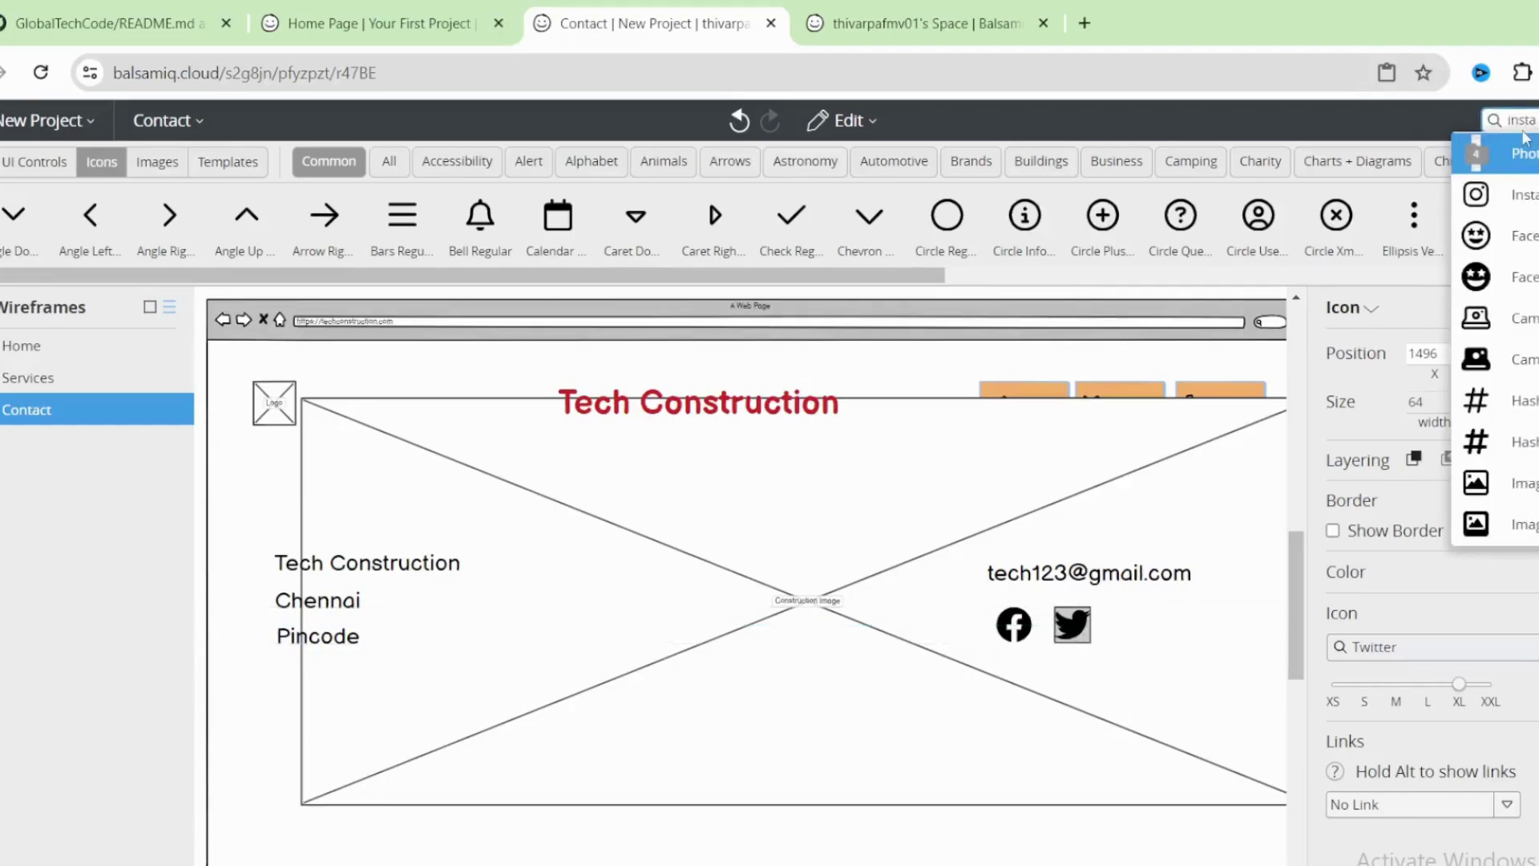
left_click(1518, 195)
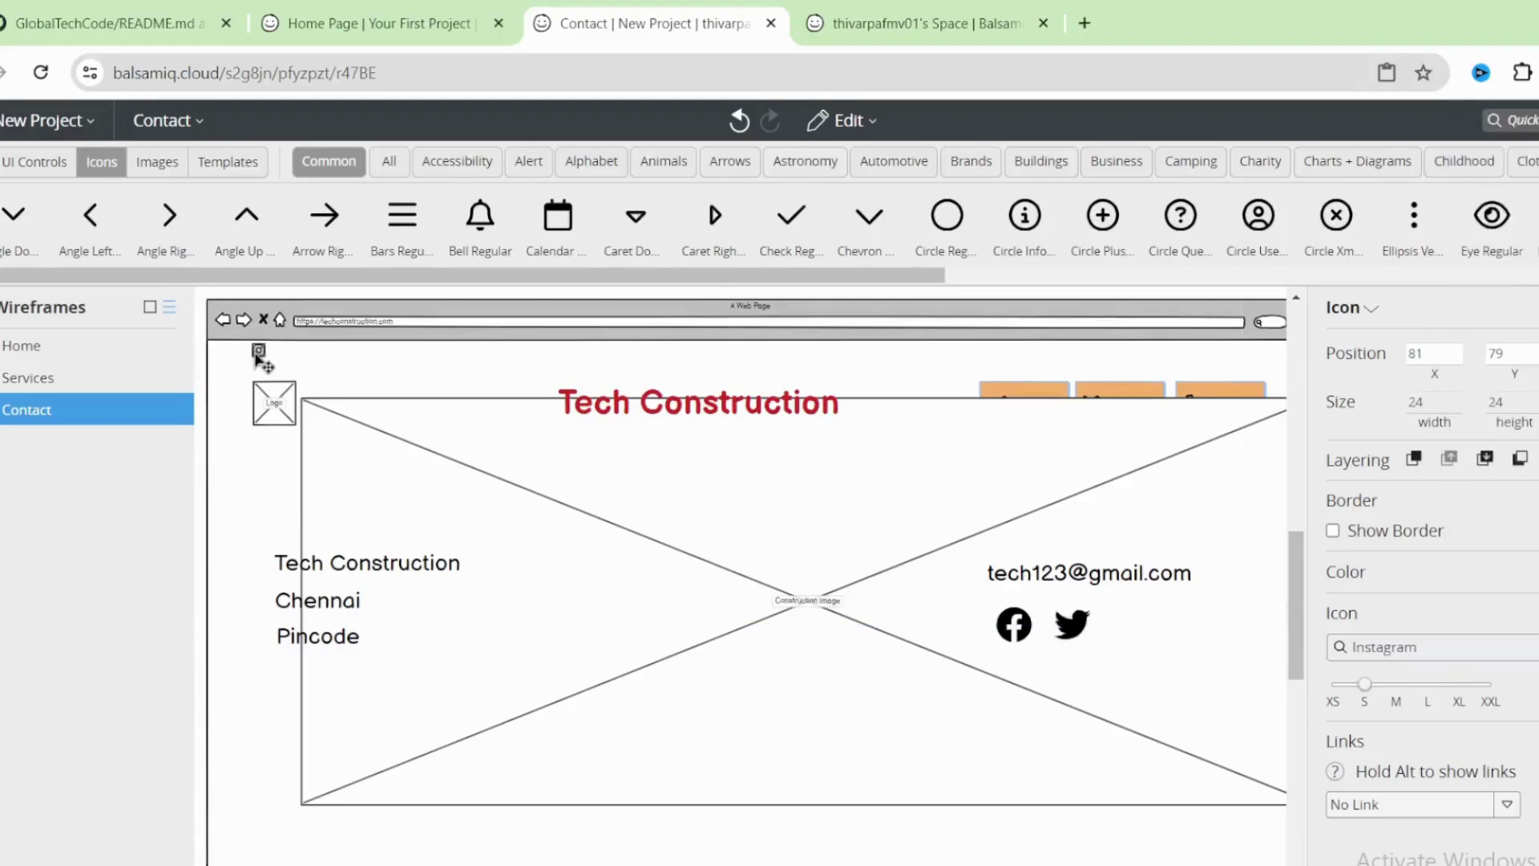
left_click(1124, 627)
left_click(1459, 703)
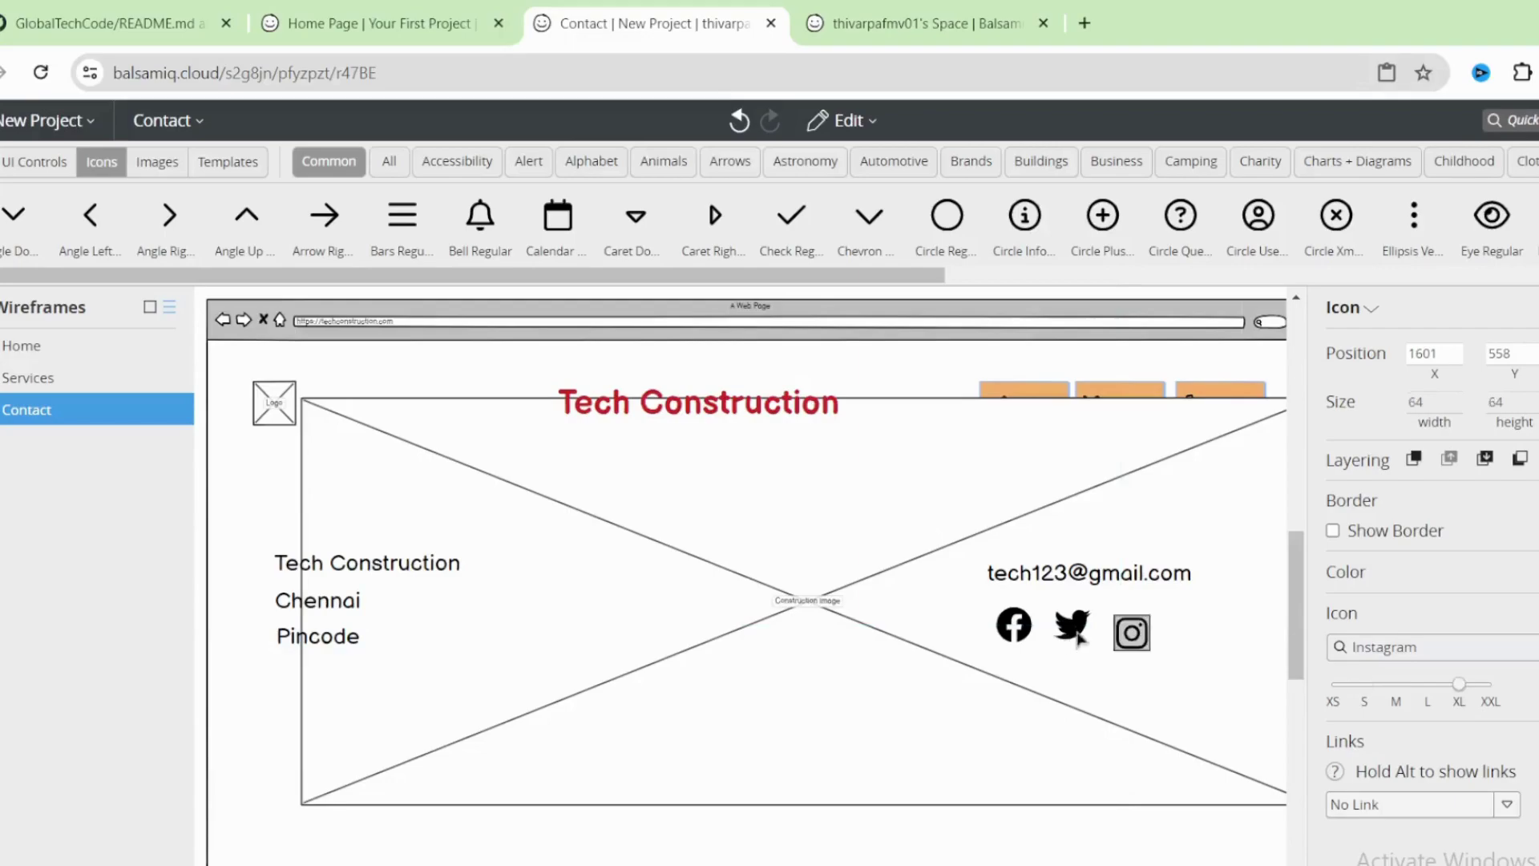
left_click_drag(1150, 649, 1145, 642)
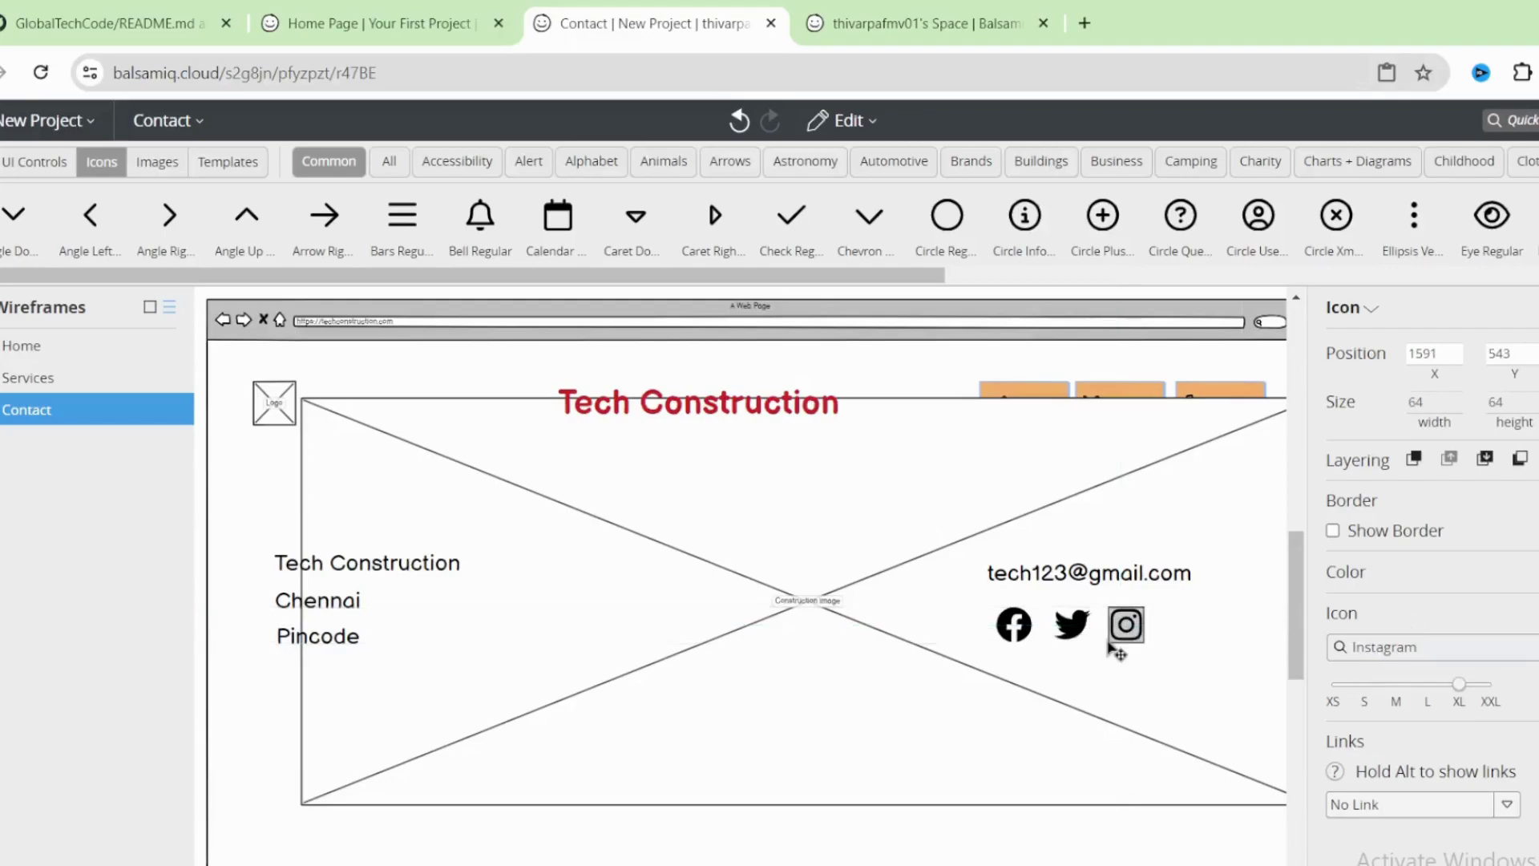
- Move the construction image below the header to about X 60, Y 270, and shift the e-mail label to about X 1387, Y 462
left_click(566, 582)
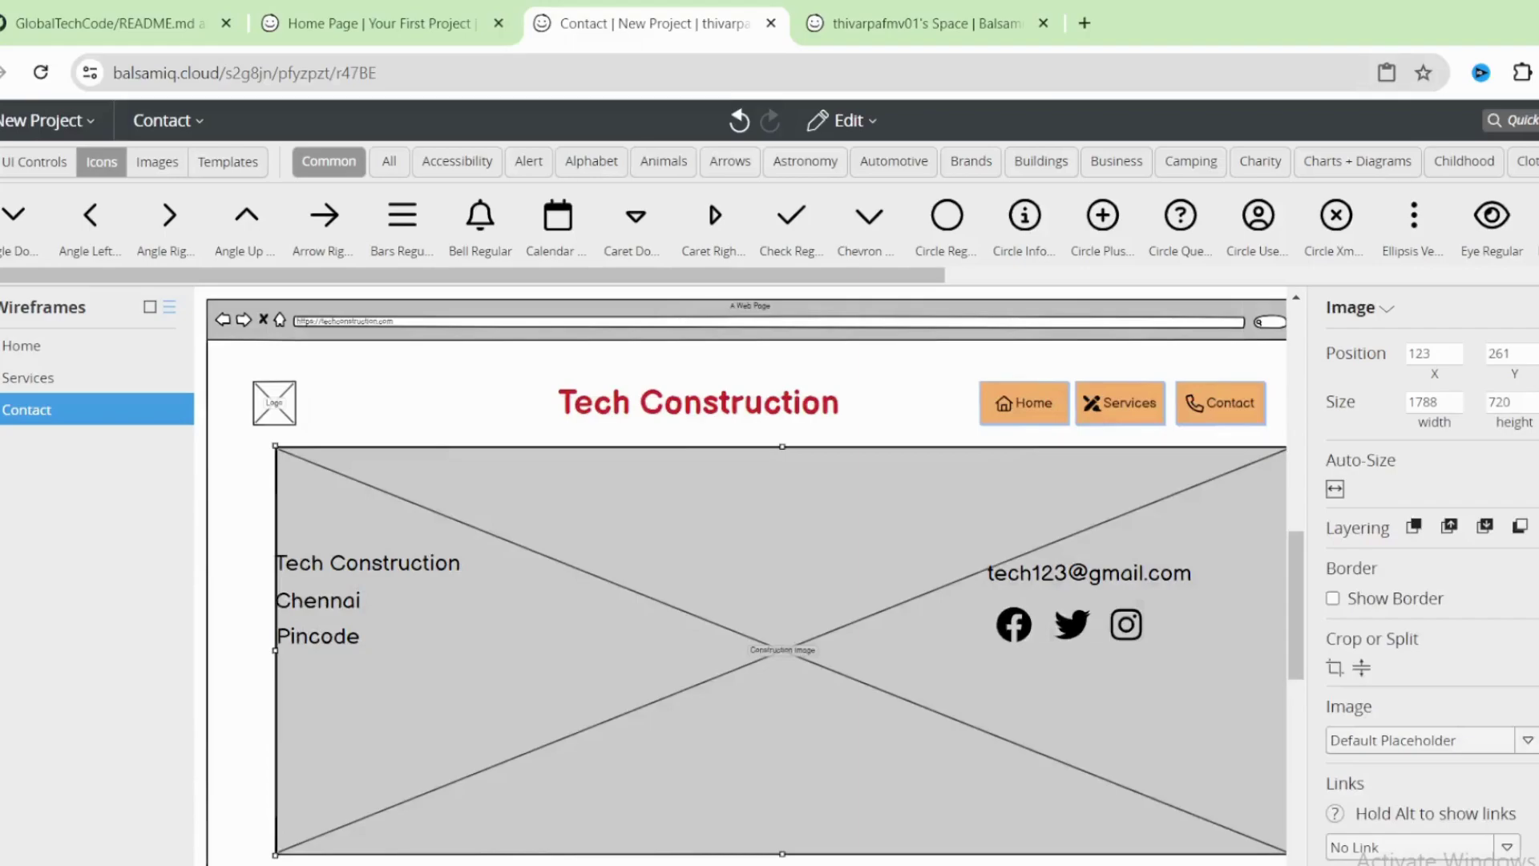
left_click_drag(676, 594, 644, 600)
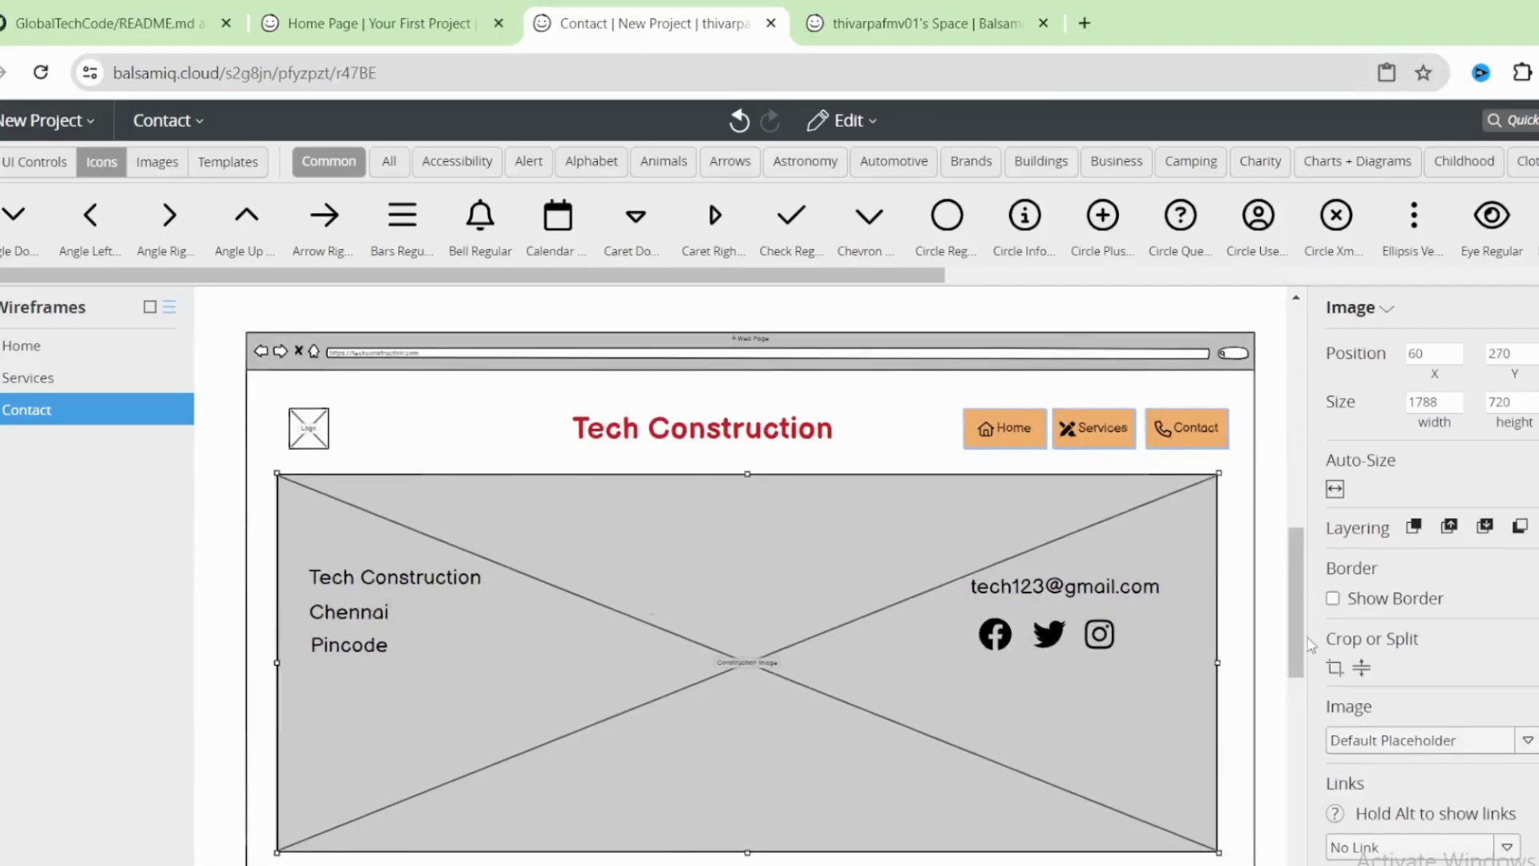
left_click(1063, 593)
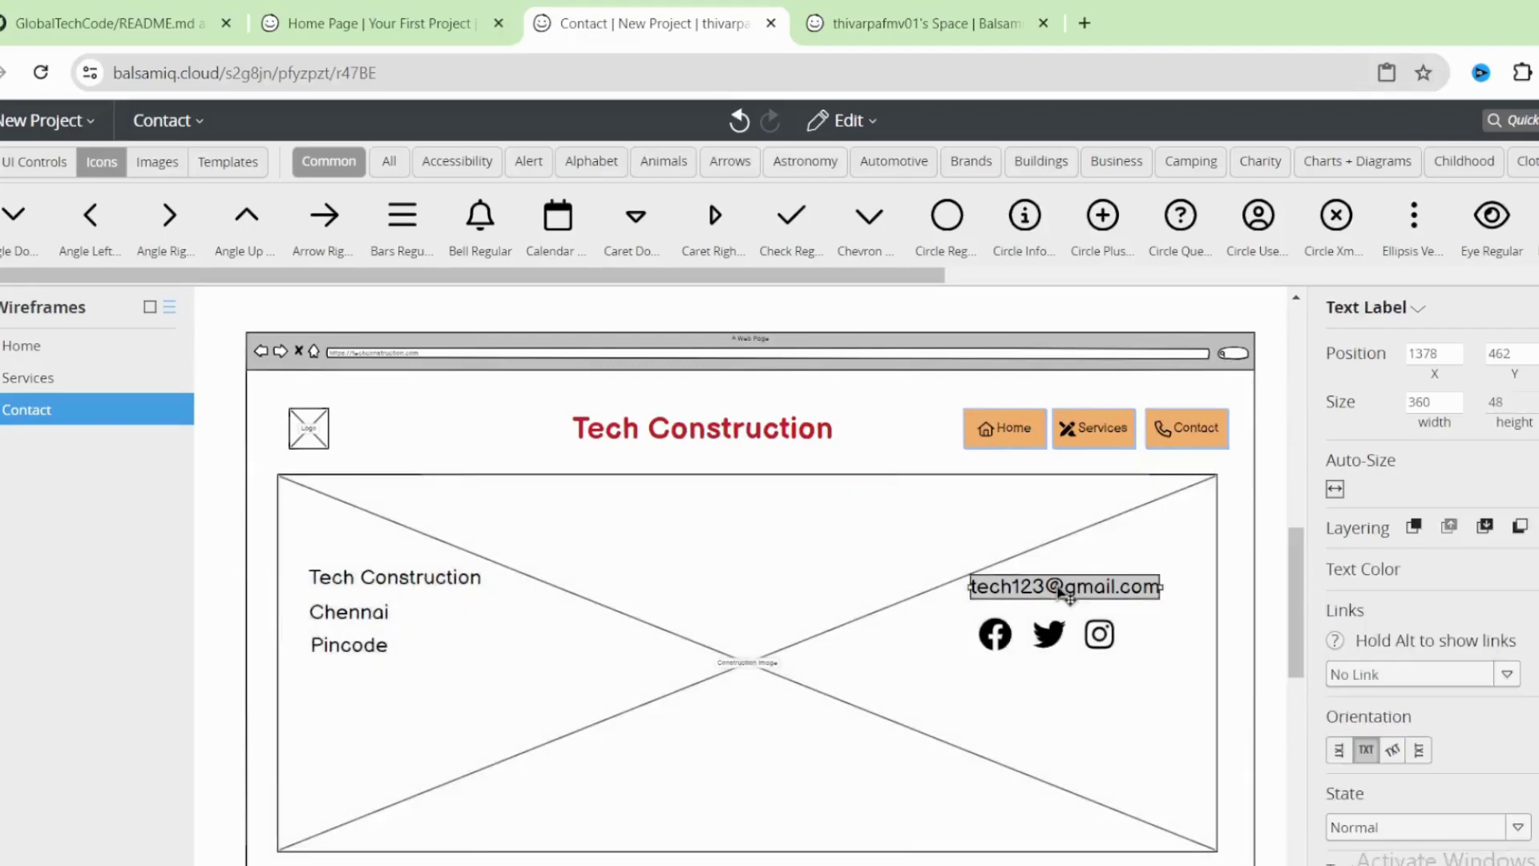
left_click_drag(1063, 593, 1070, 593)
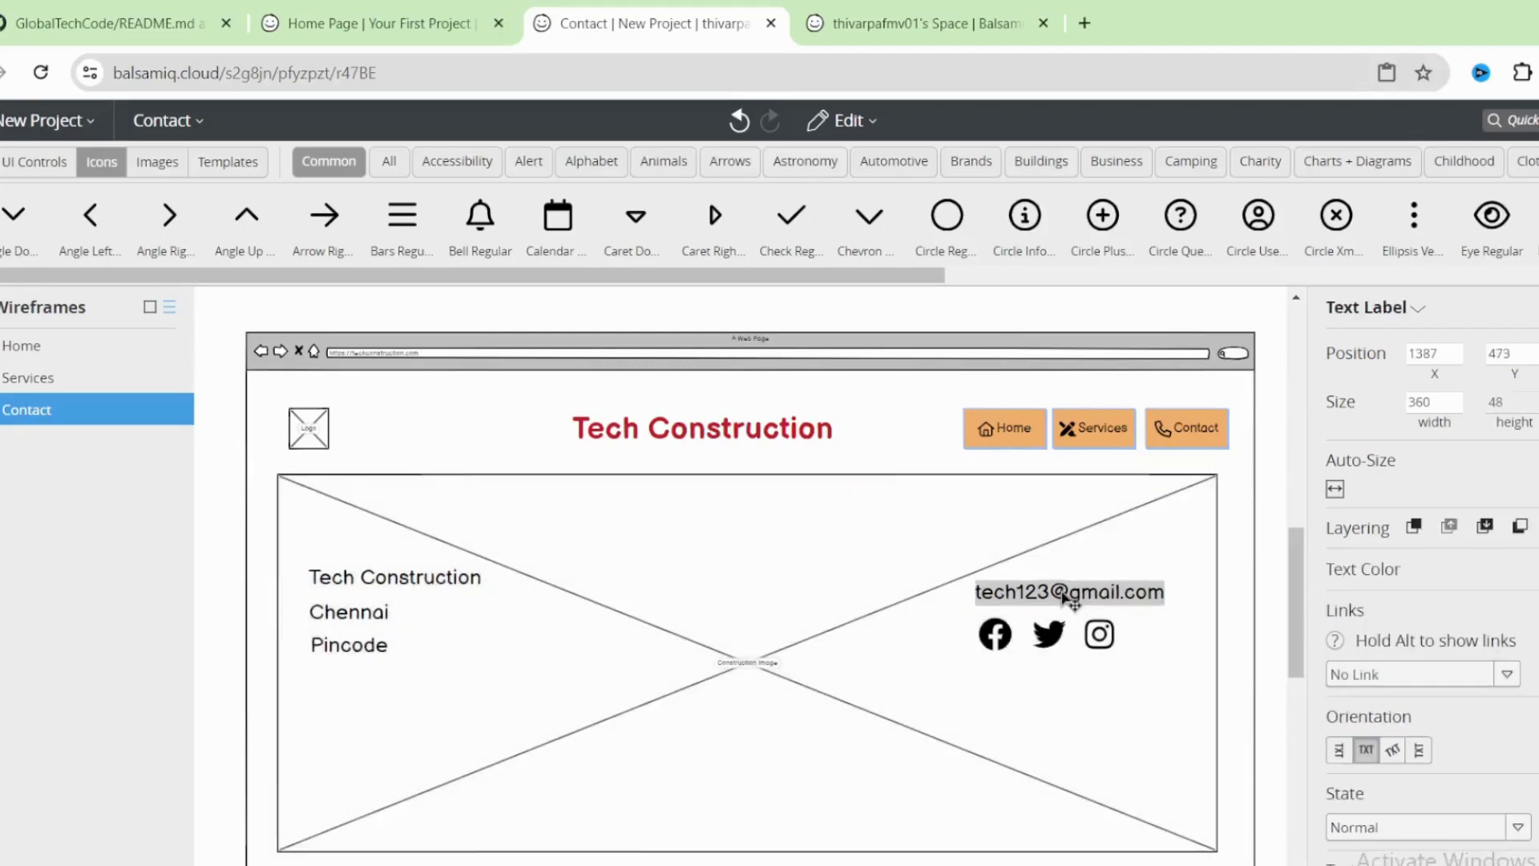
- Align the Tech Construction address label and the e-mail label on their vertical middles
left_click(375, 583)
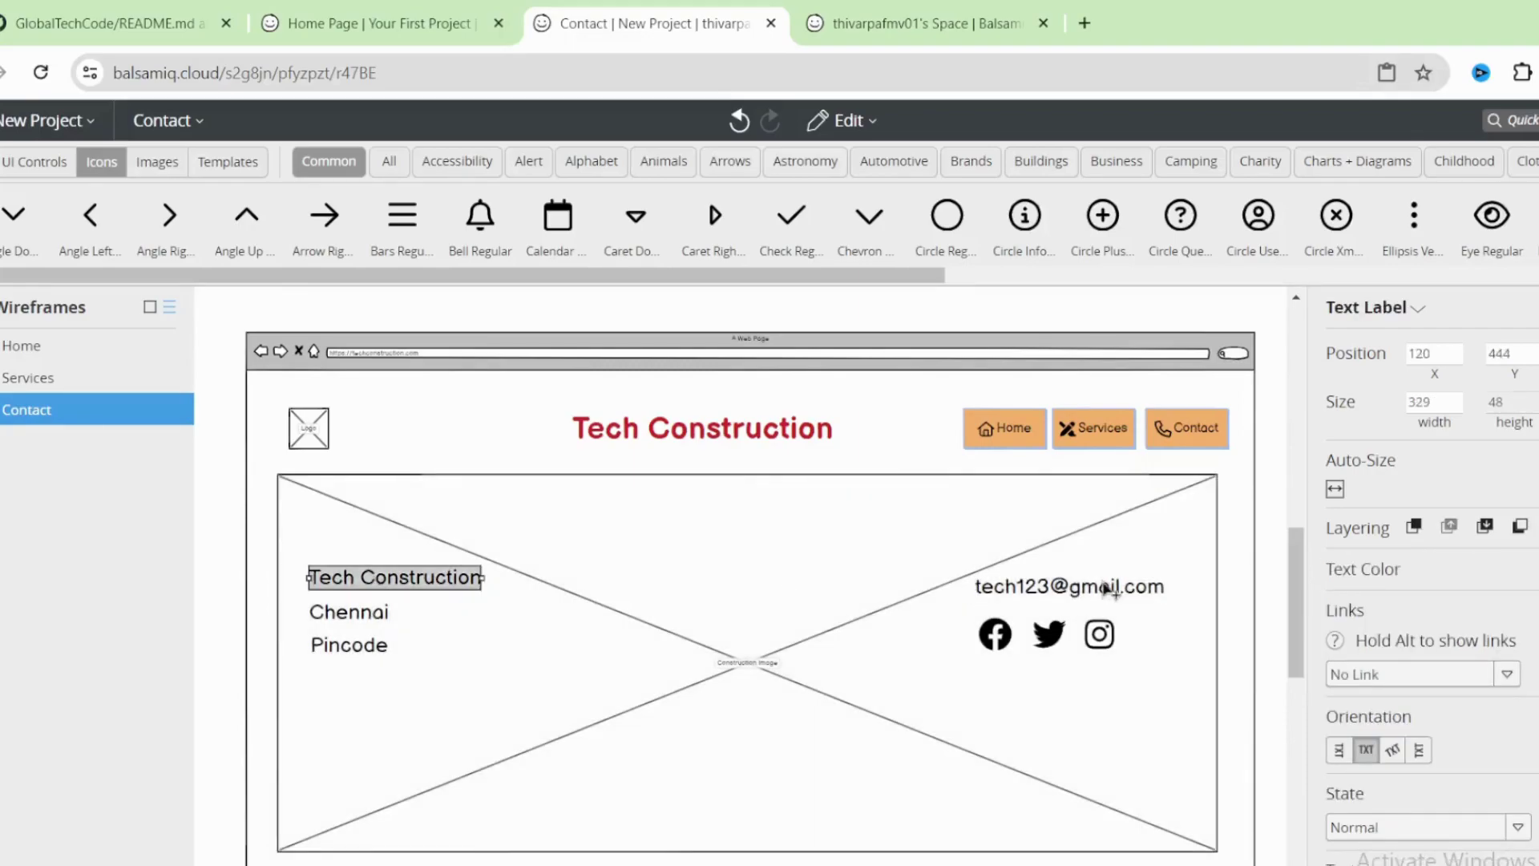
left_click(1098, 589, "shift")
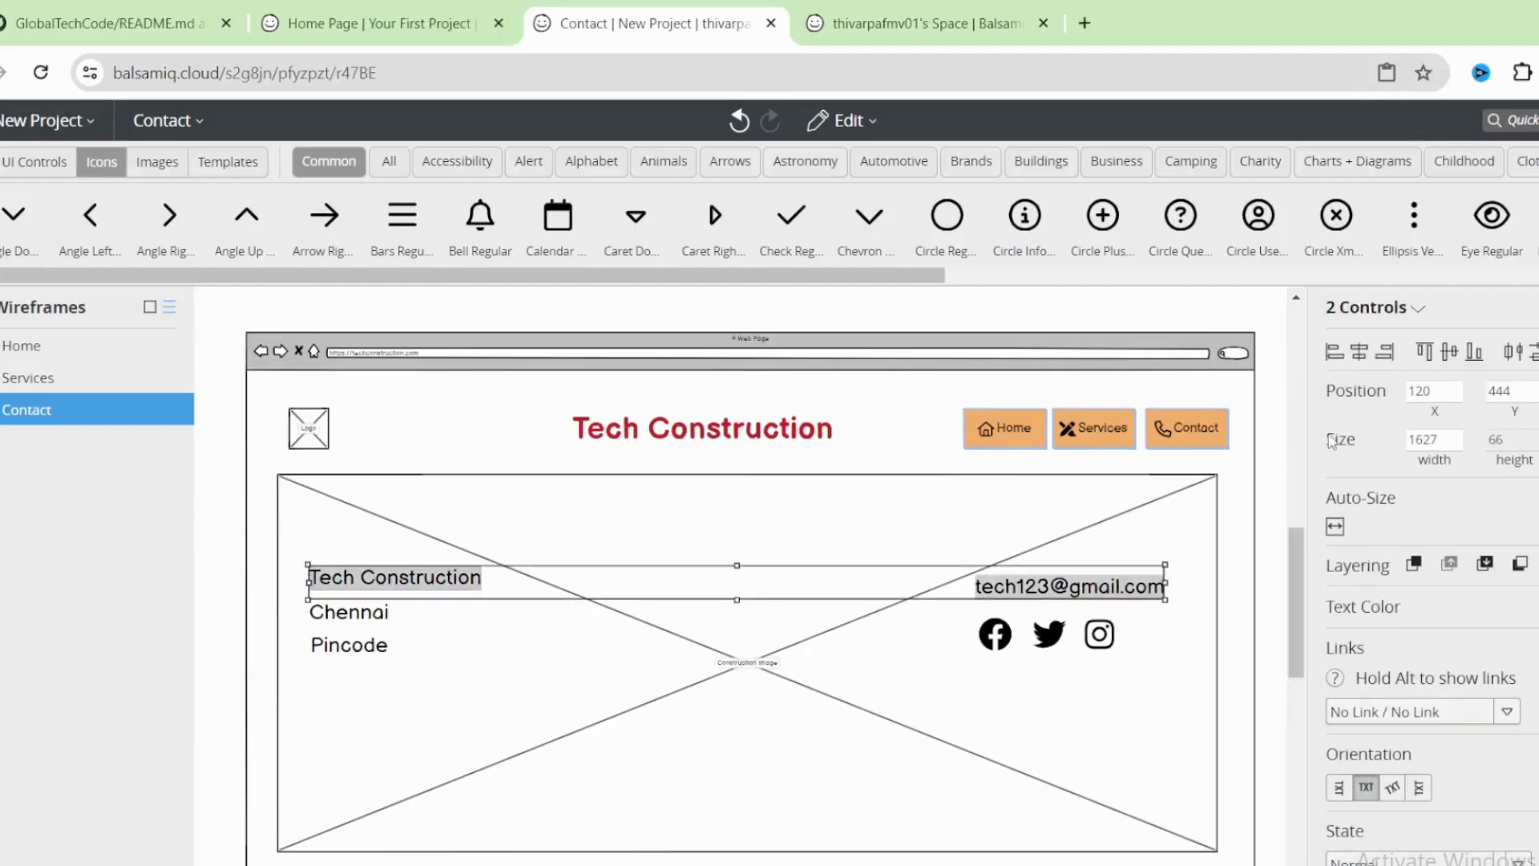
left_click(1451, 353)
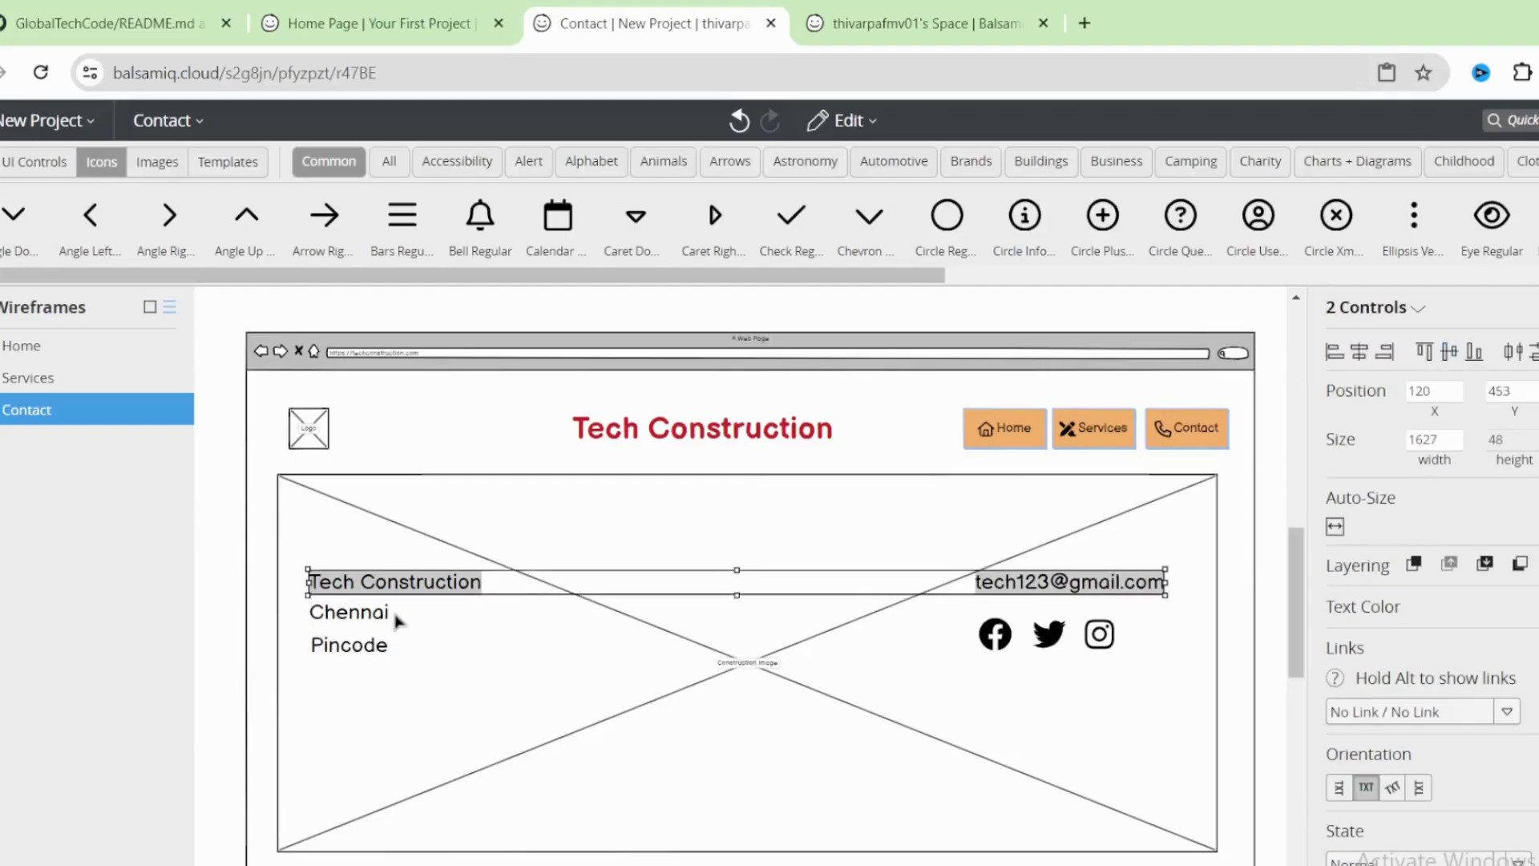
- Move the Tech Construction, Chennai and Pincode labels close to the image's left edge, at about X 73, X 75 and X 77
left_click(391, 585)
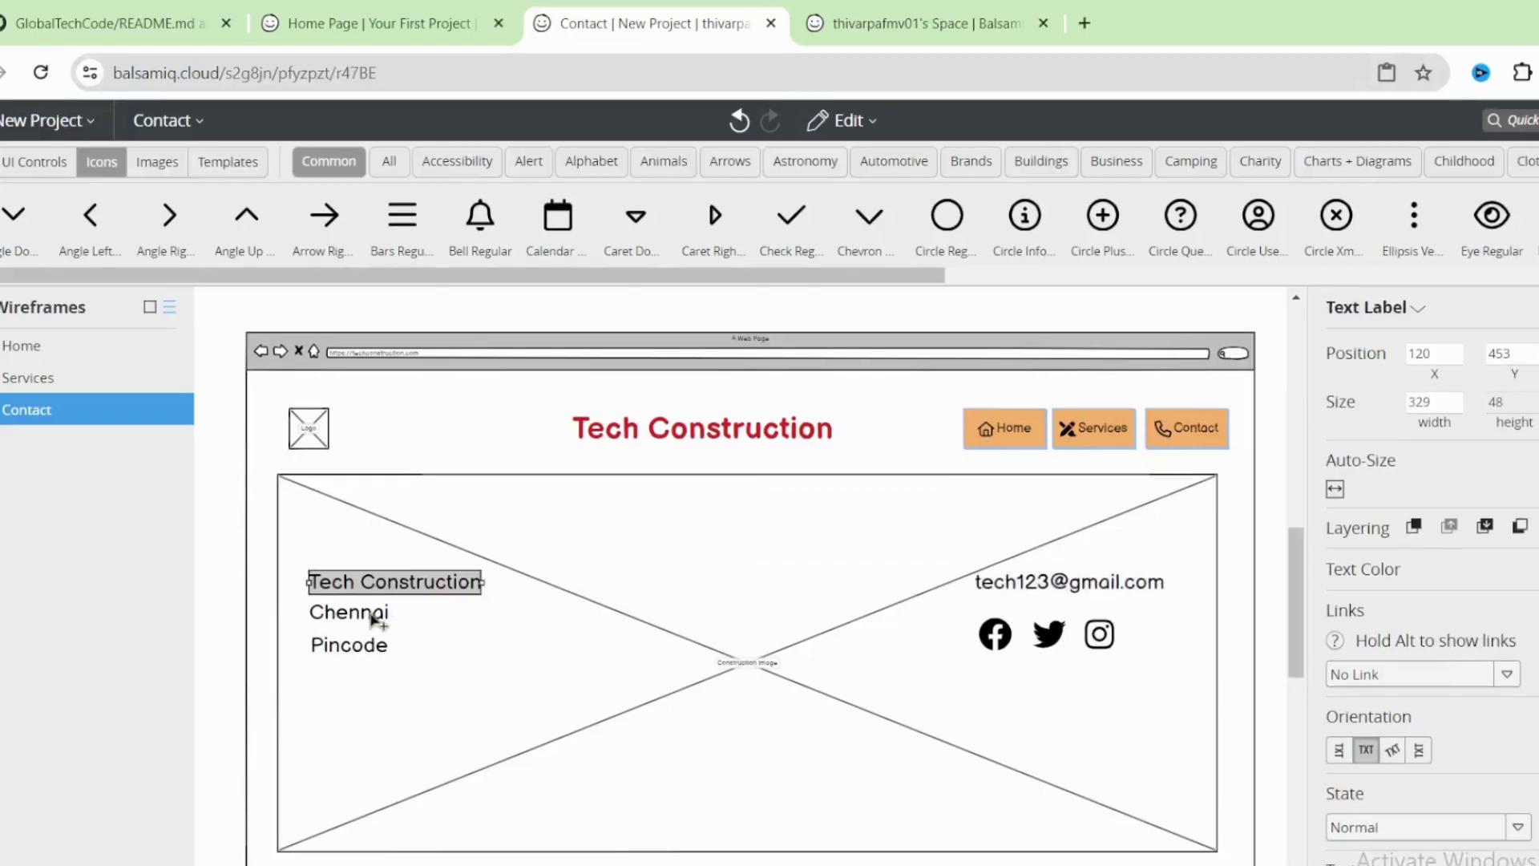
left_click(373, 617, "shift")
left_click(373, 646, "shift")
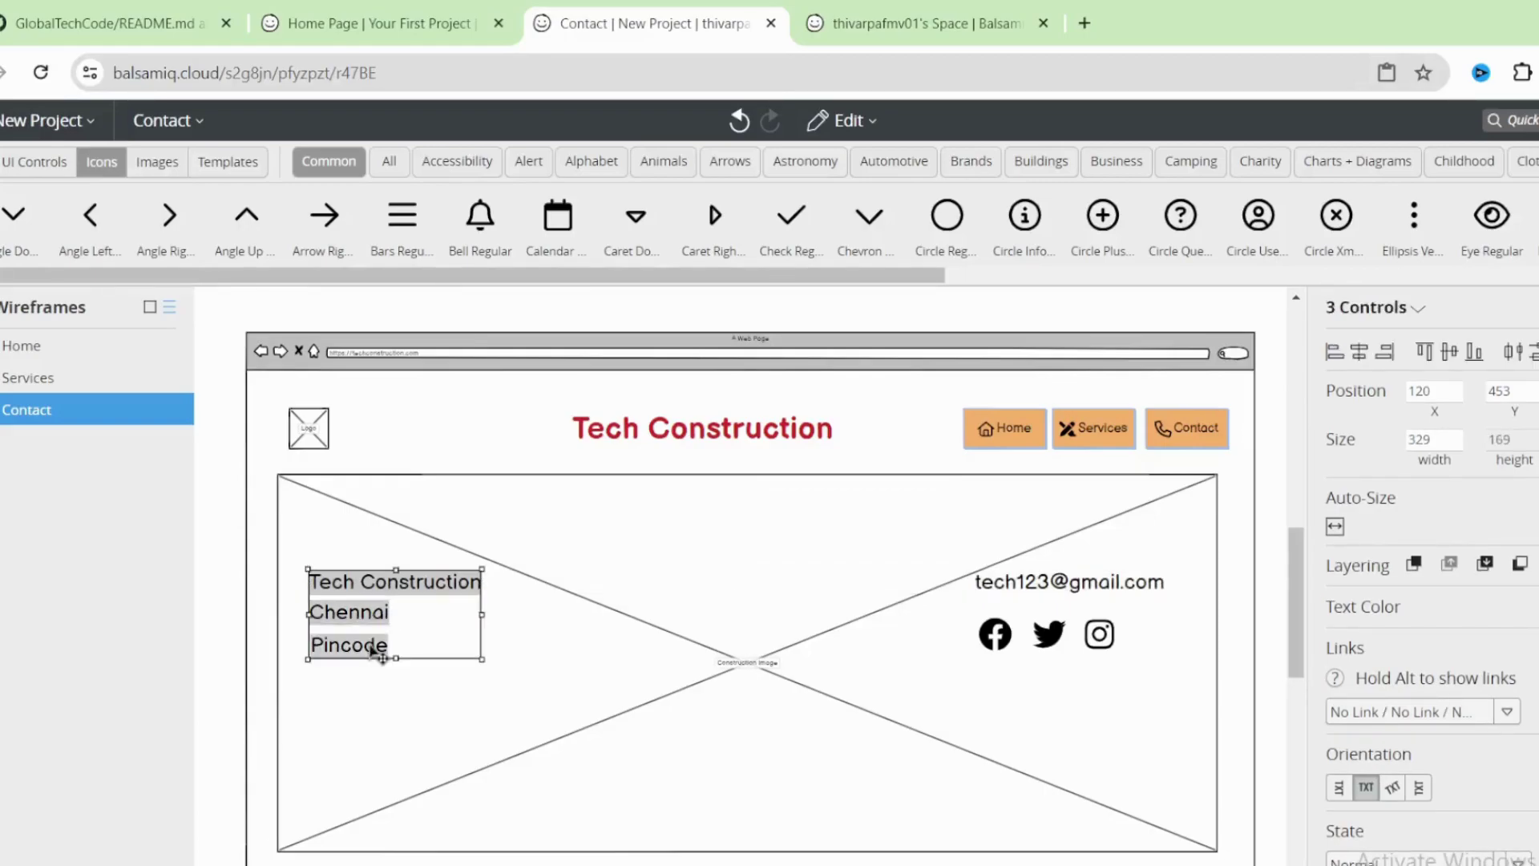
left_click_drag(369, 607, 323, 625)
left_click(348, 617)
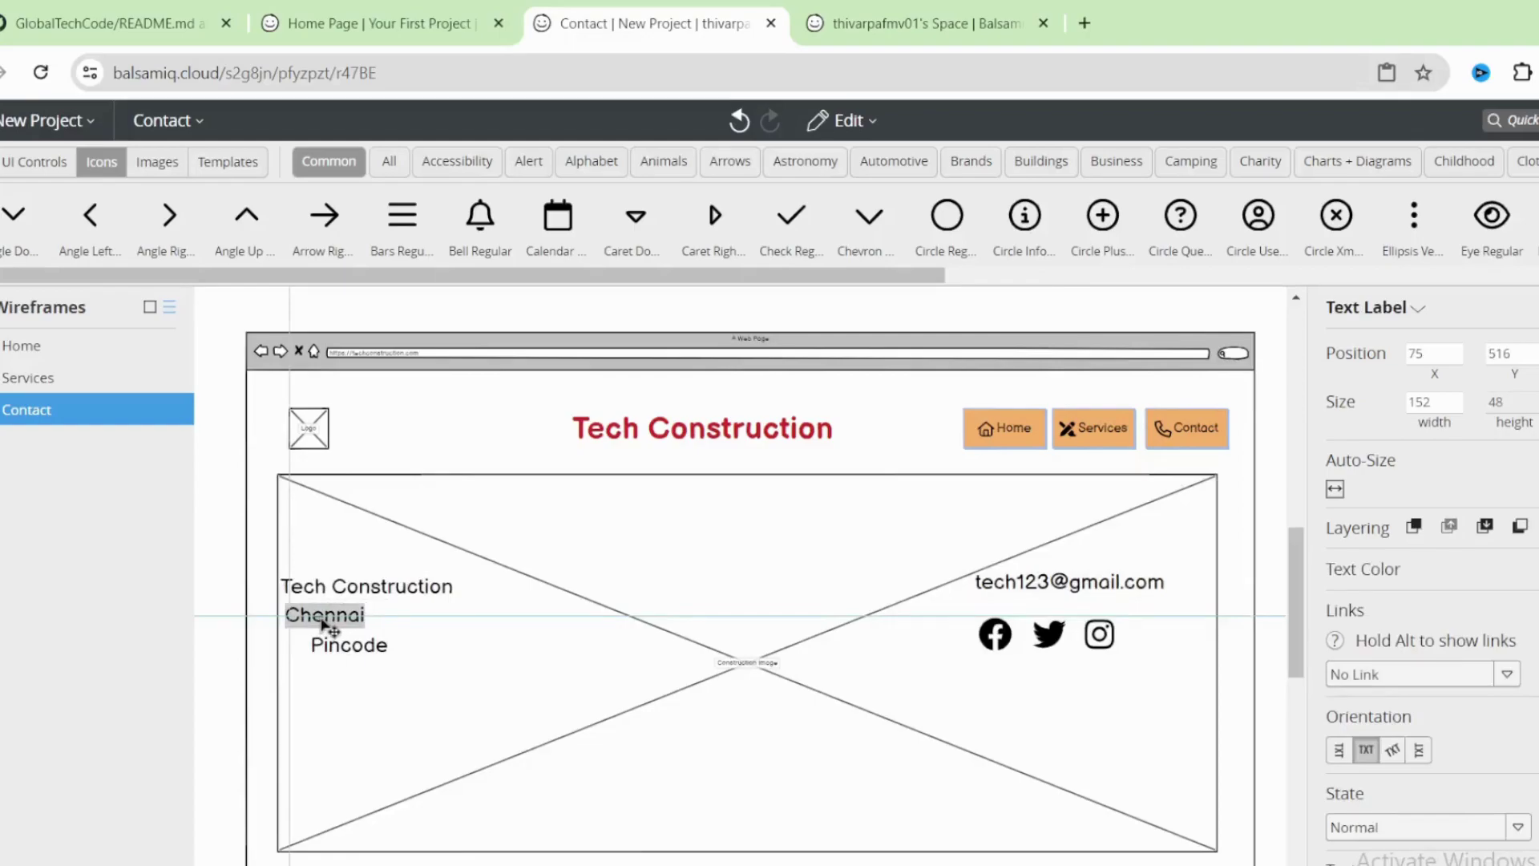
left_click(351, 649)
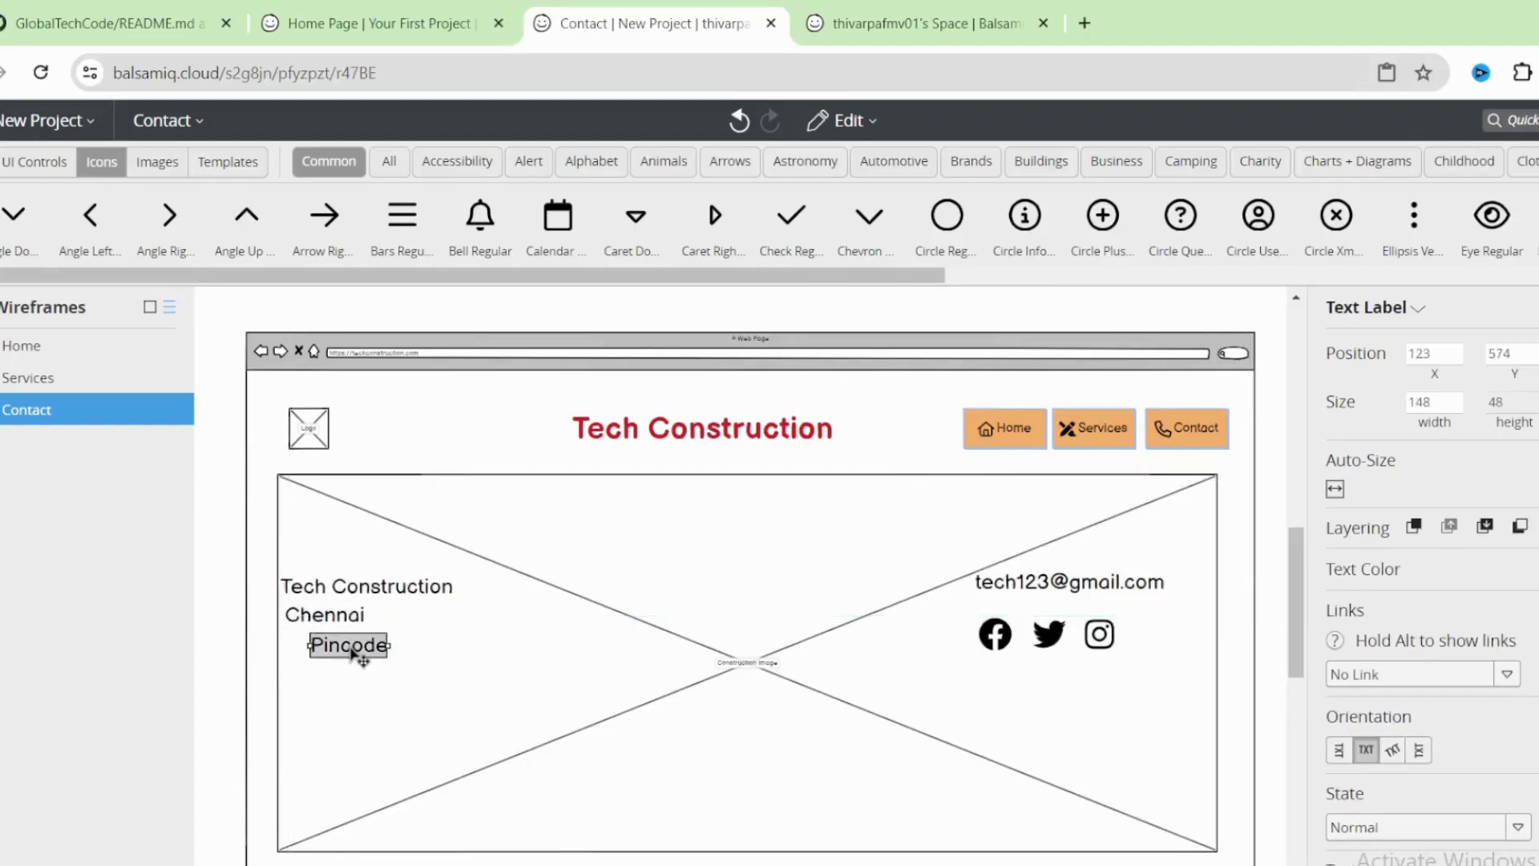
left_click_drag(350, 651, 324, 651)
left_click(347, 592)
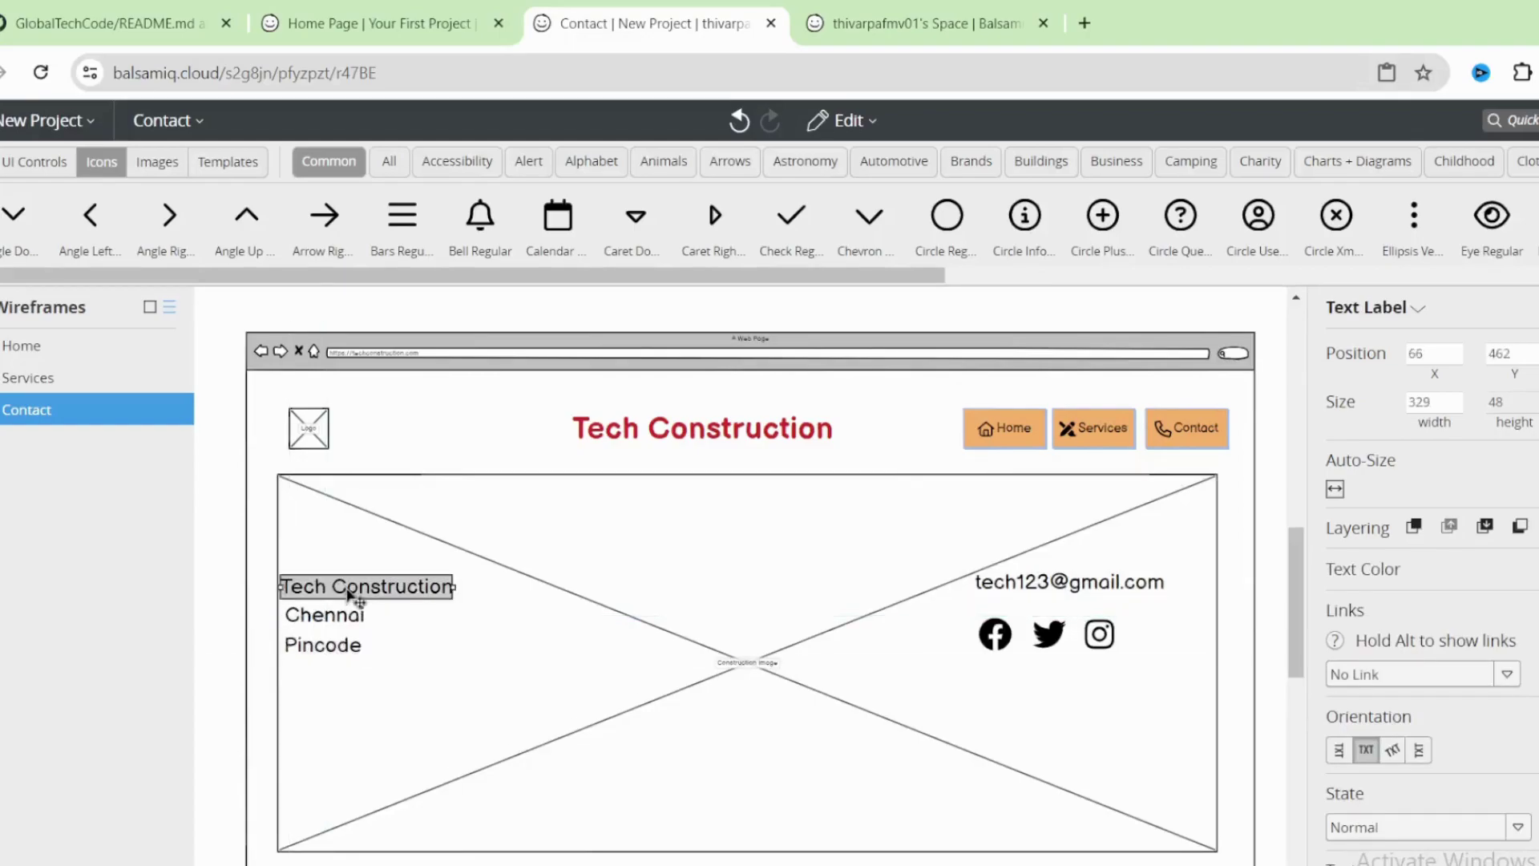
left_click_drag(348, 594, 354, 595)
left_click_drag(329, 646, 332, 649)
- Align the left edges of the Tech Construction, Chennai and Pincode labels
left_click(341, 593)
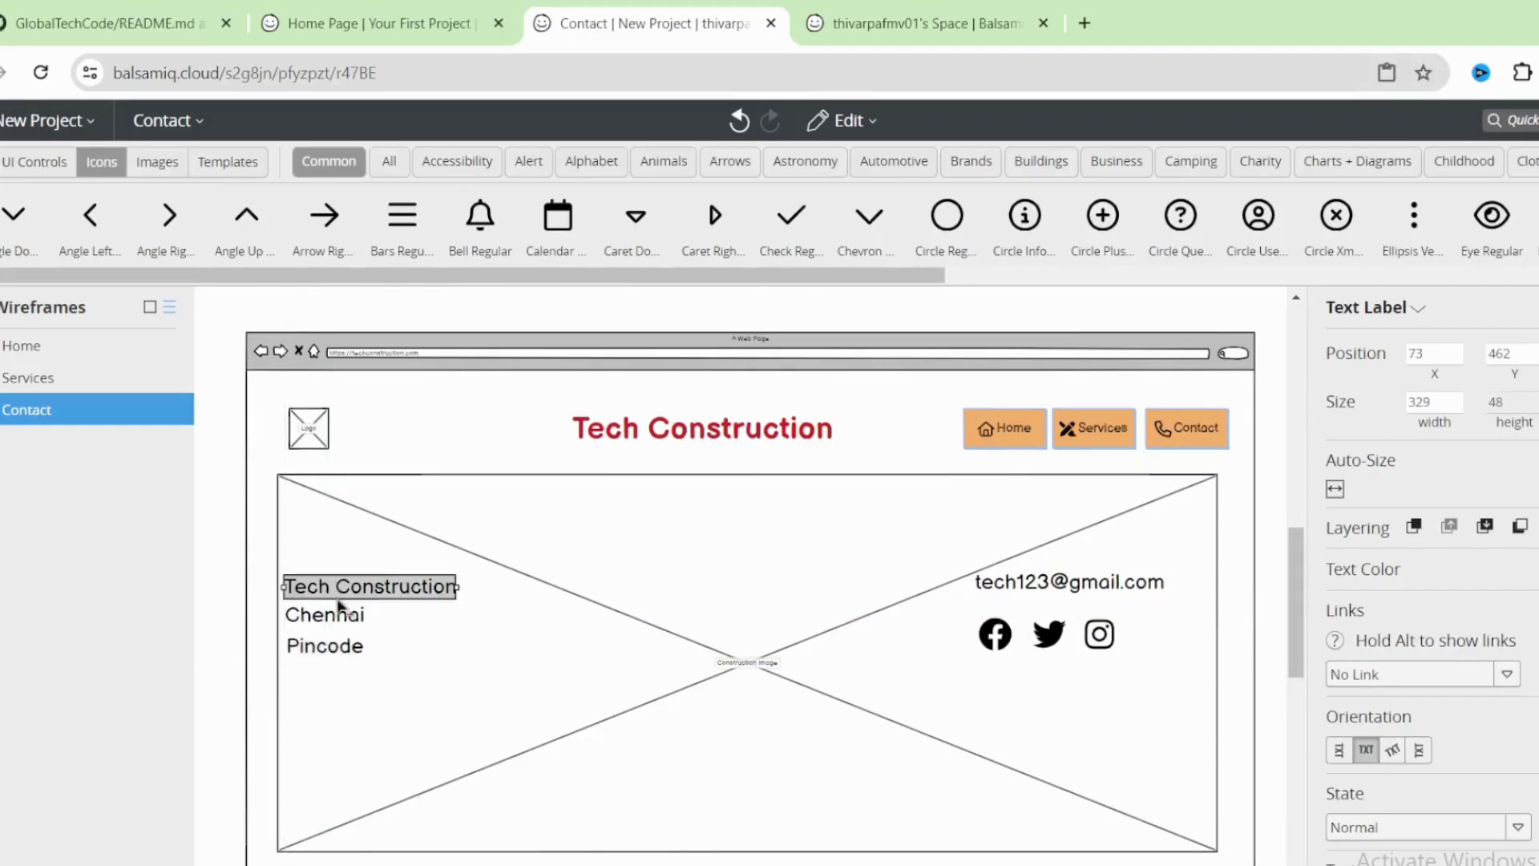
left_click(333, 622, "shift")
left_click(327, 647)
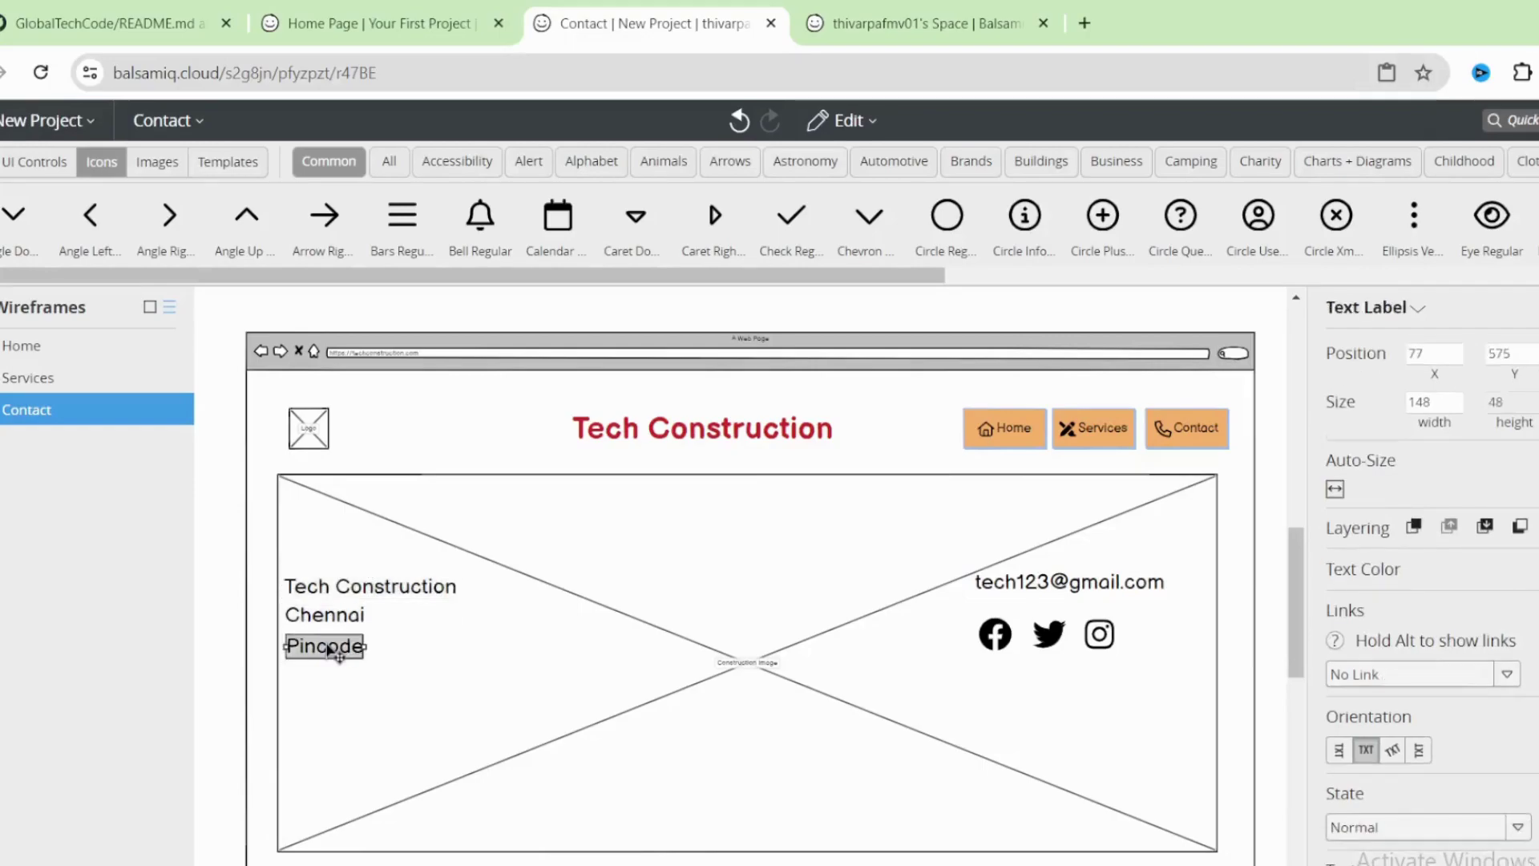
left_click(357, 608, "shift")
left_click(361, 592, "shift")
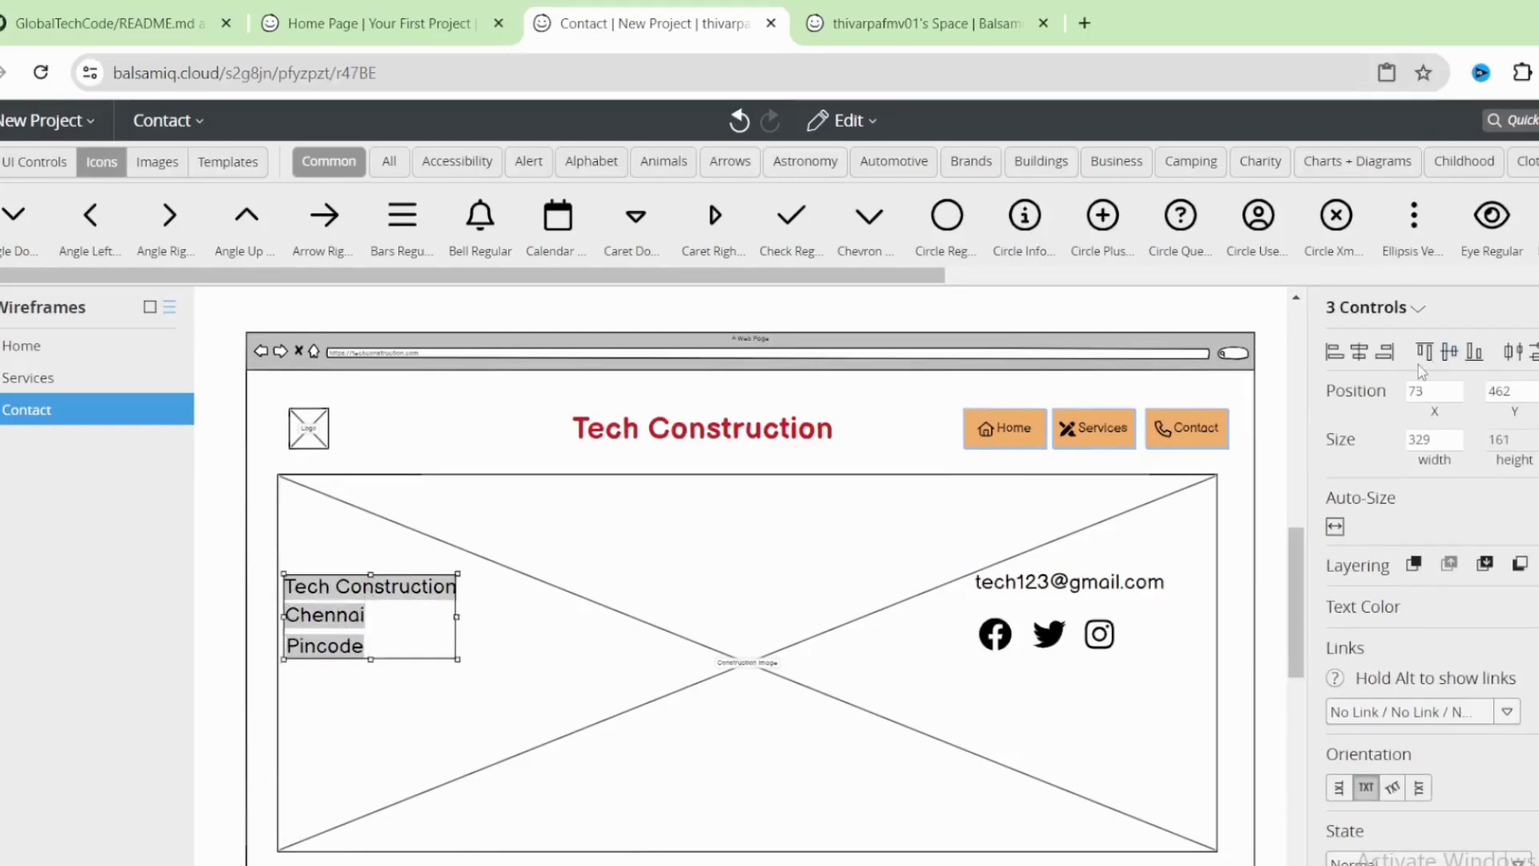
left_click(1336, 357)
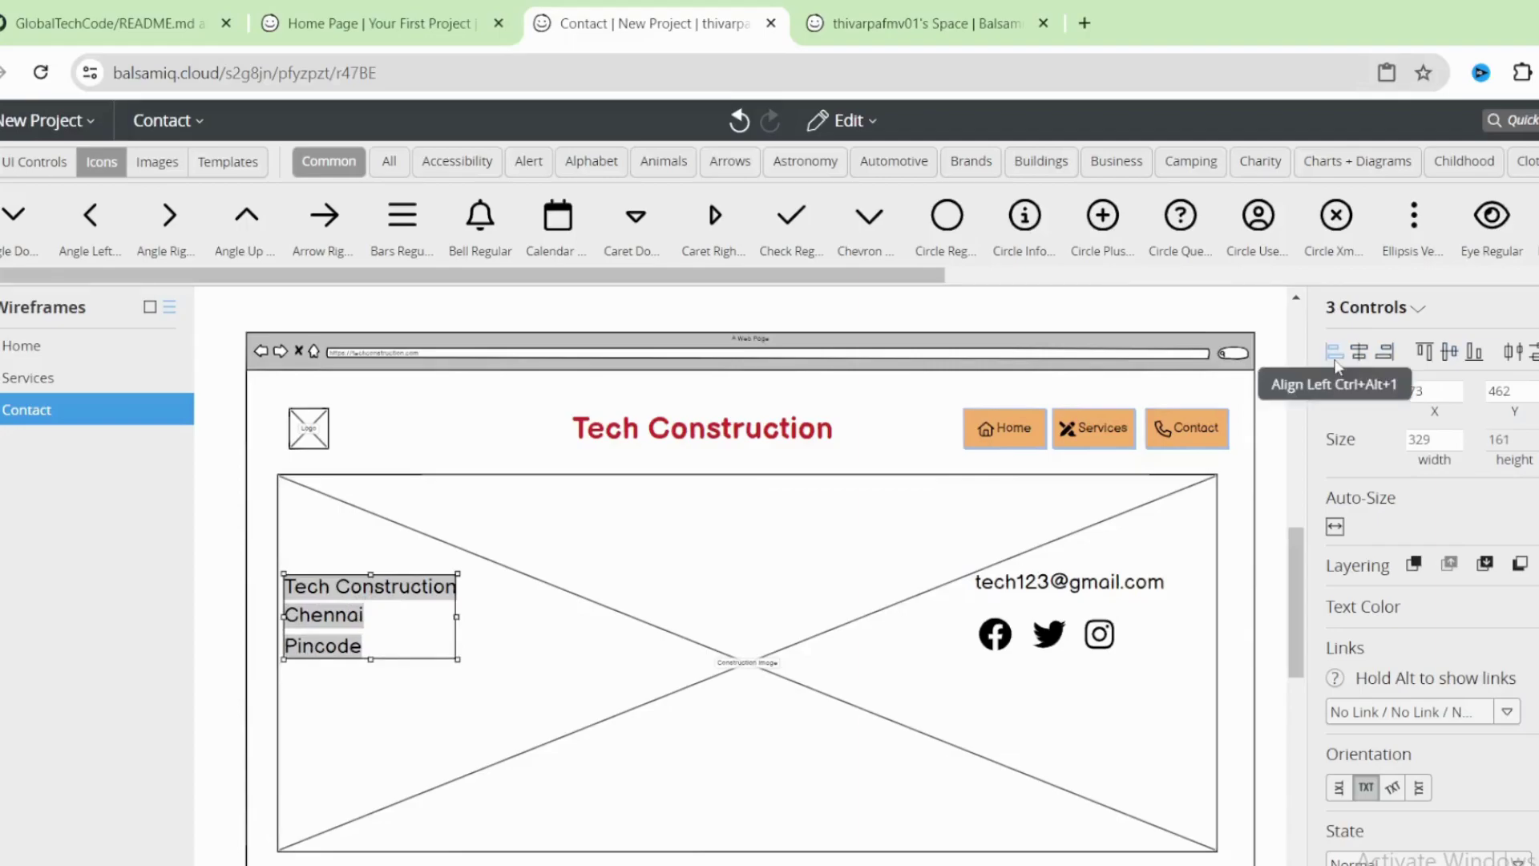
- Align the Facebook, Twitter and Instagram icons on their vertical middles
left_click(995, 634)
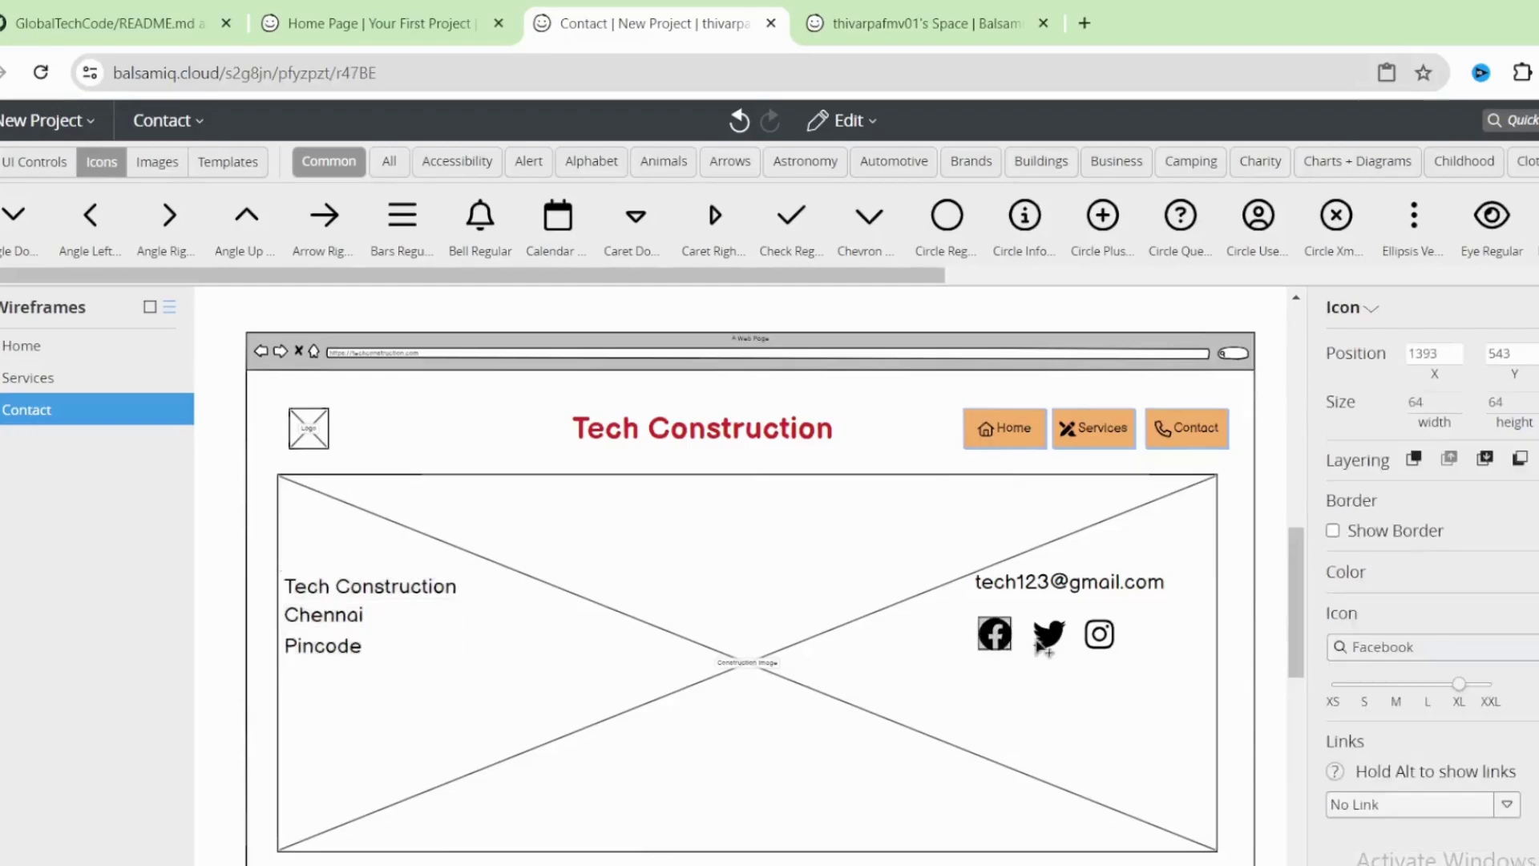
left_click(1089, 651, "shift")
left_click(1098, 647, "shift")
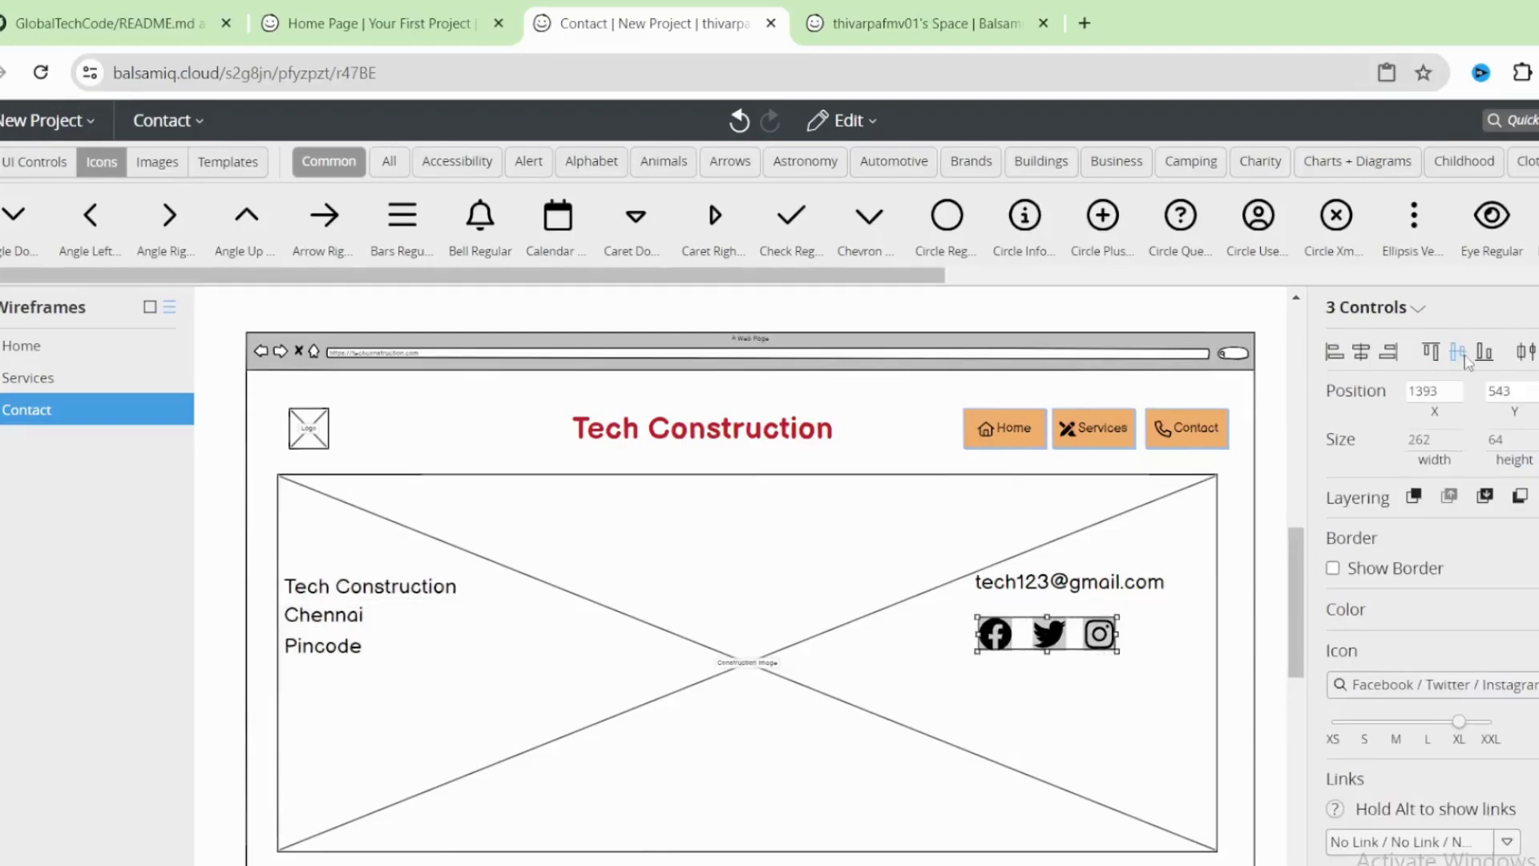
- Try to align the Chennai and Pincode labels with the three social icons on their vertical middles, and undo it
left_click(353, 625)
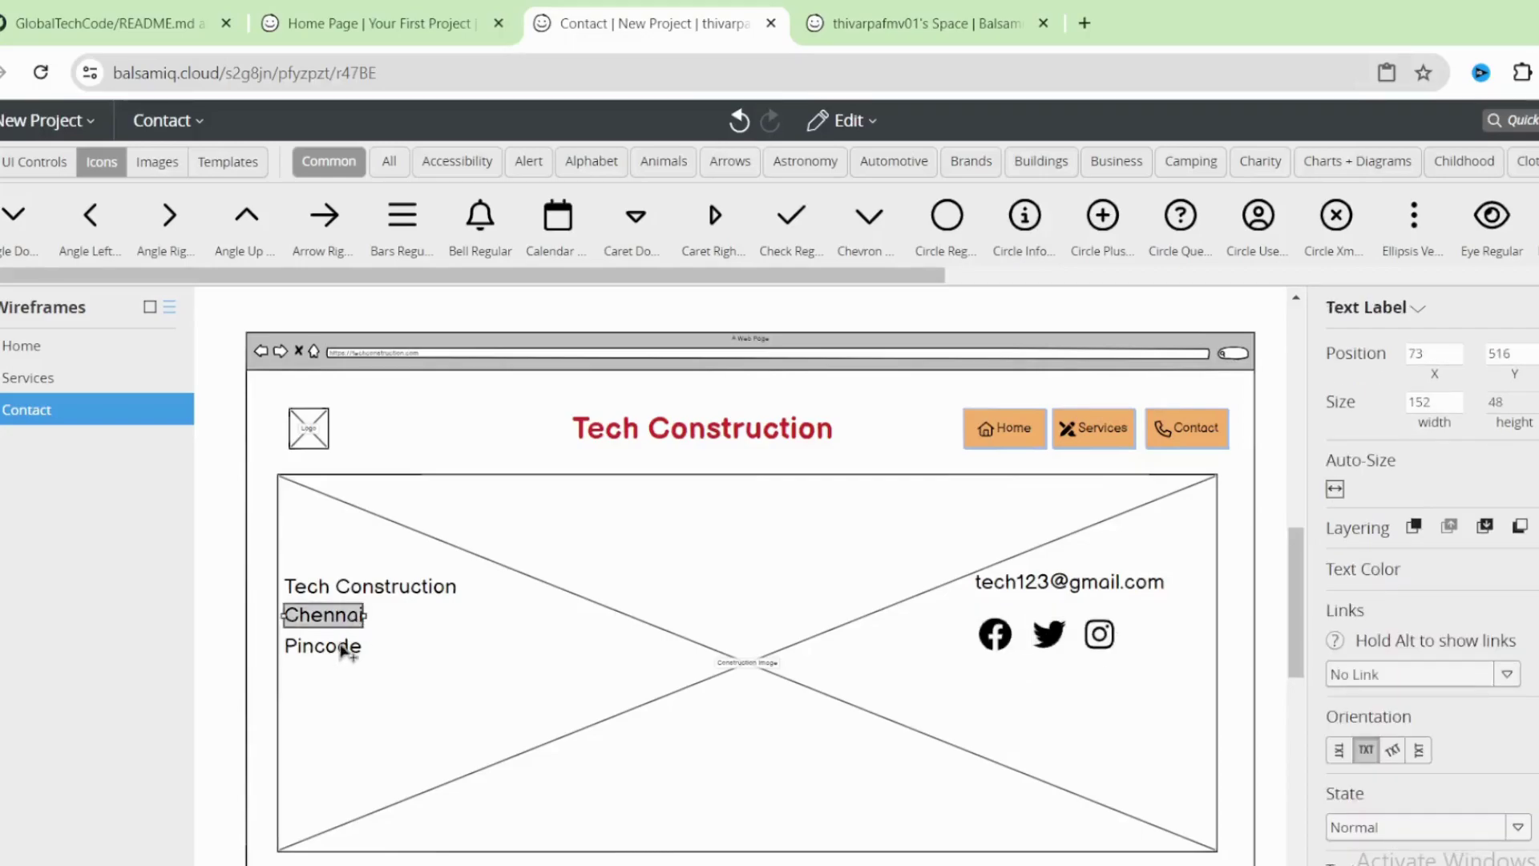
left_click(354, 646, "shift")
left_click(995, 634, "shift")
left_click(1047, 634, "shift")
left_click(1097, 635, "shift")
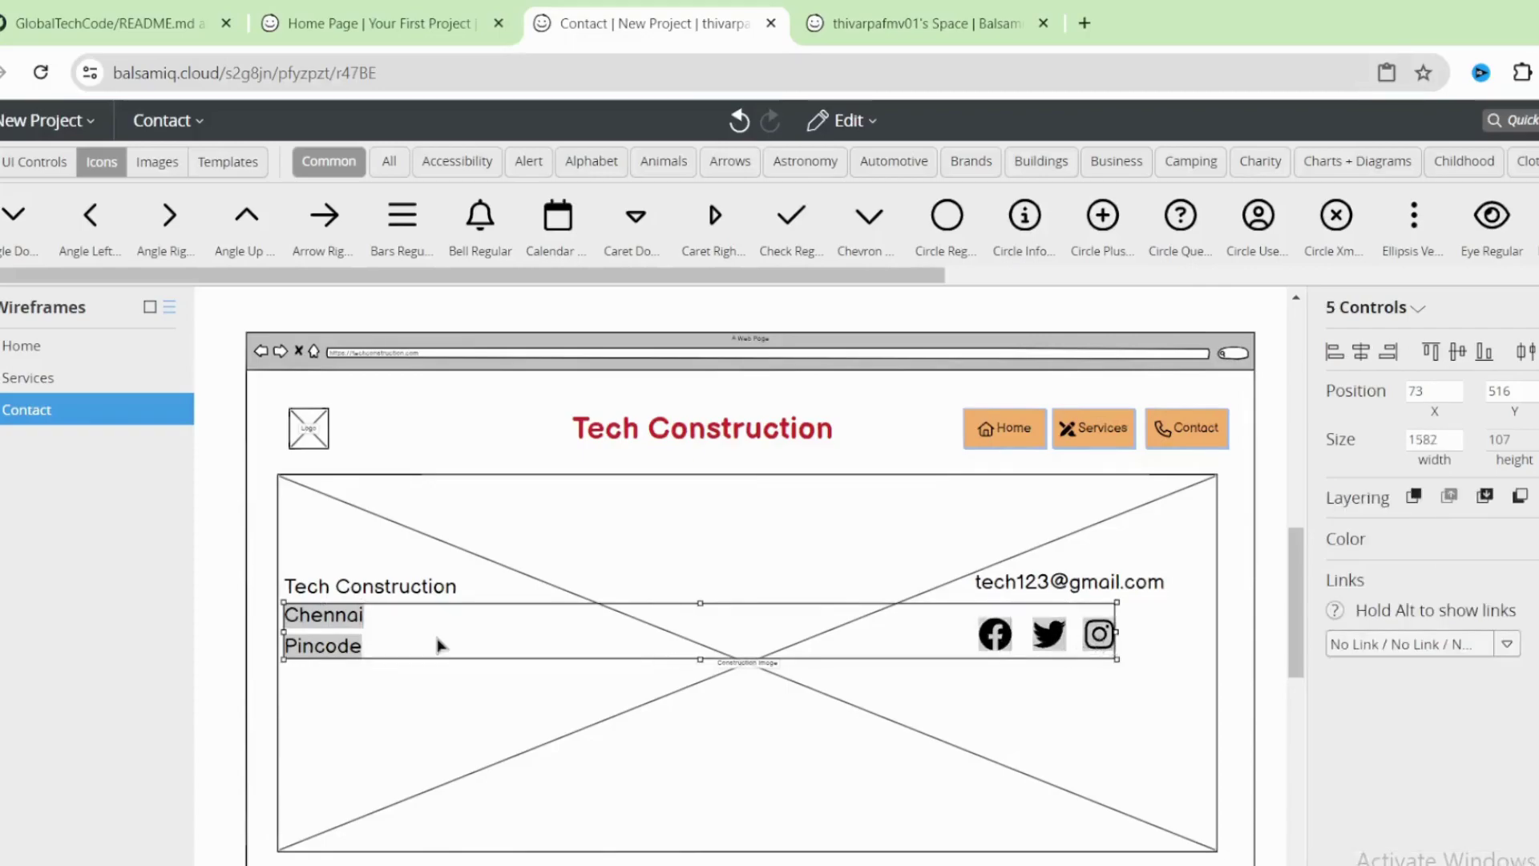
left_click(1458, 354)
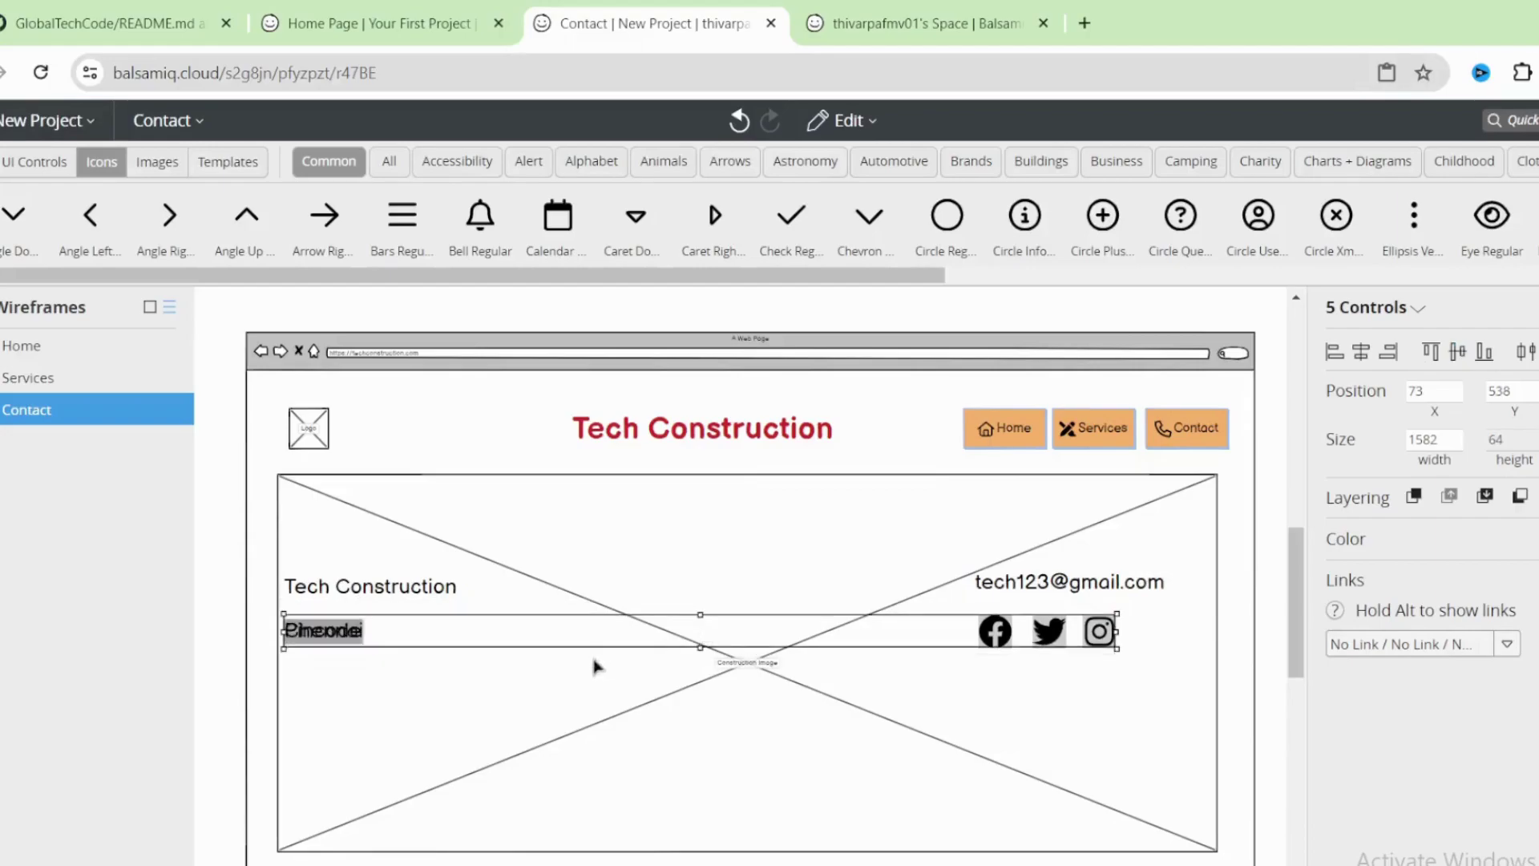
key("ctrl+z")
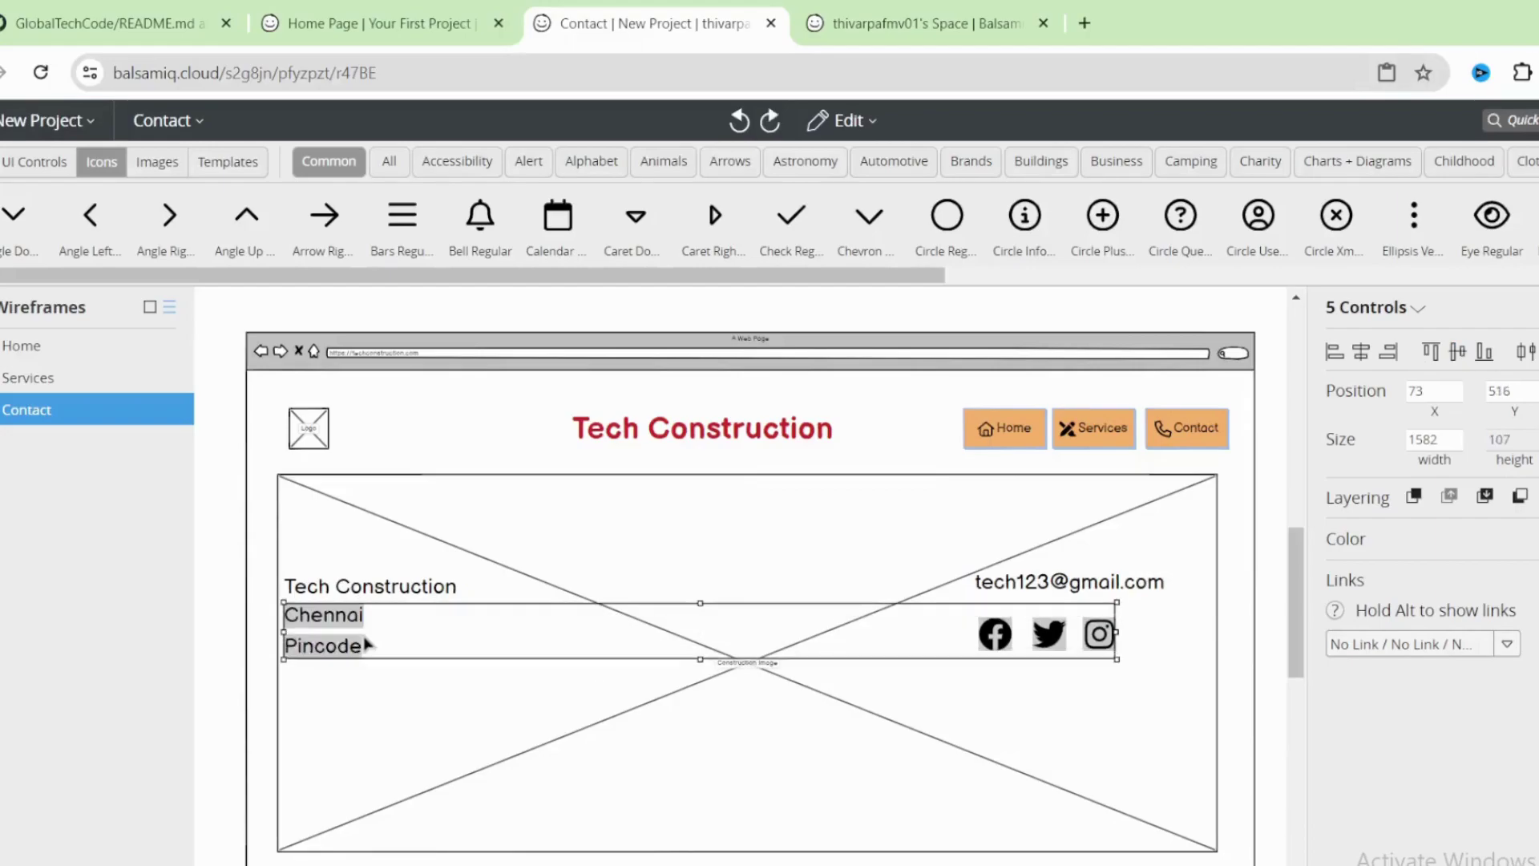
left_click(822, 726)
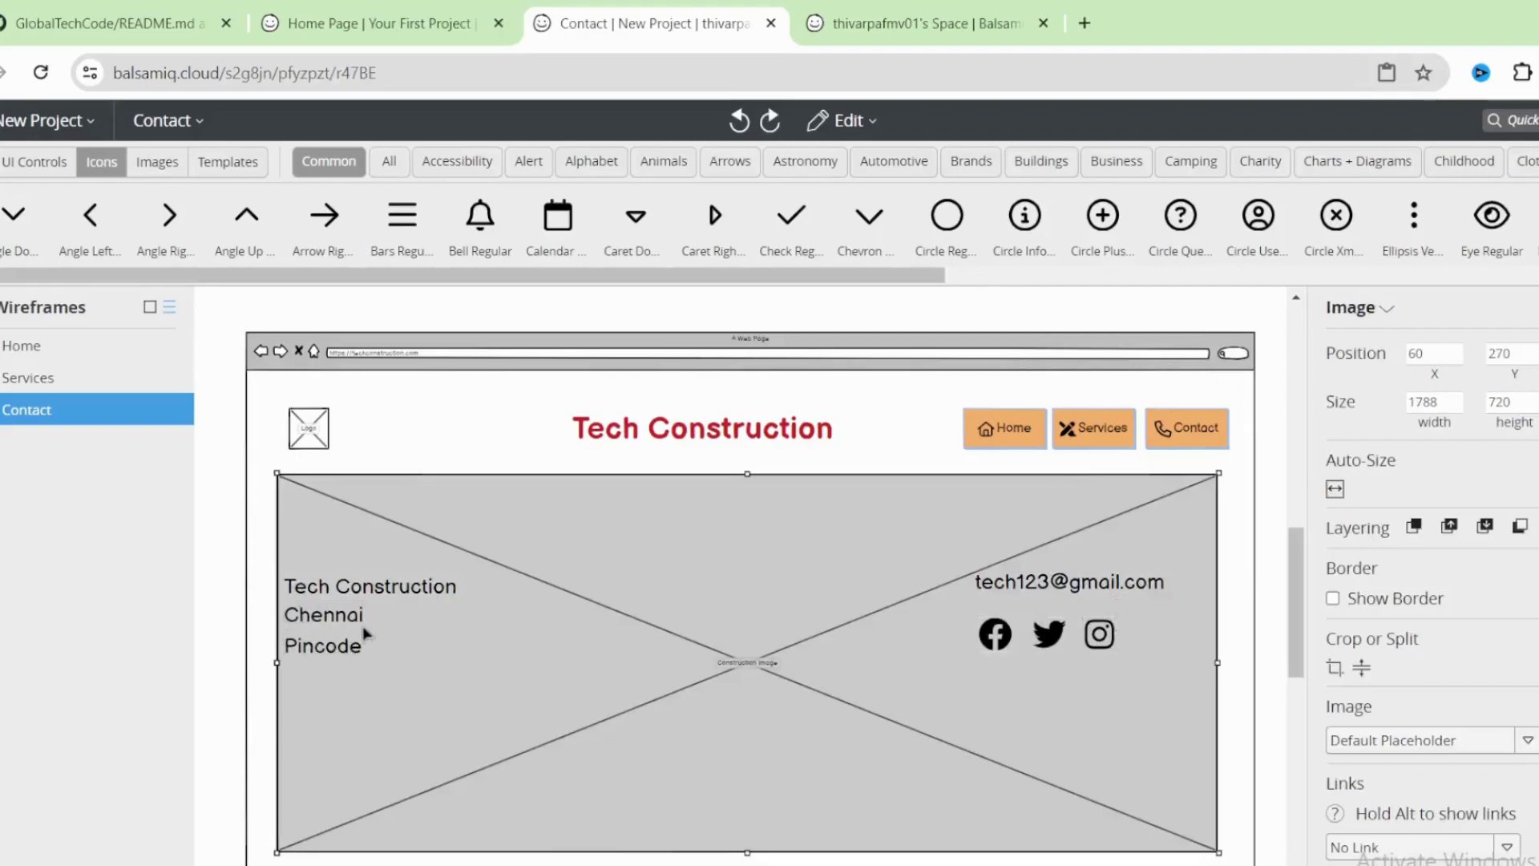
left_click(365, 630)
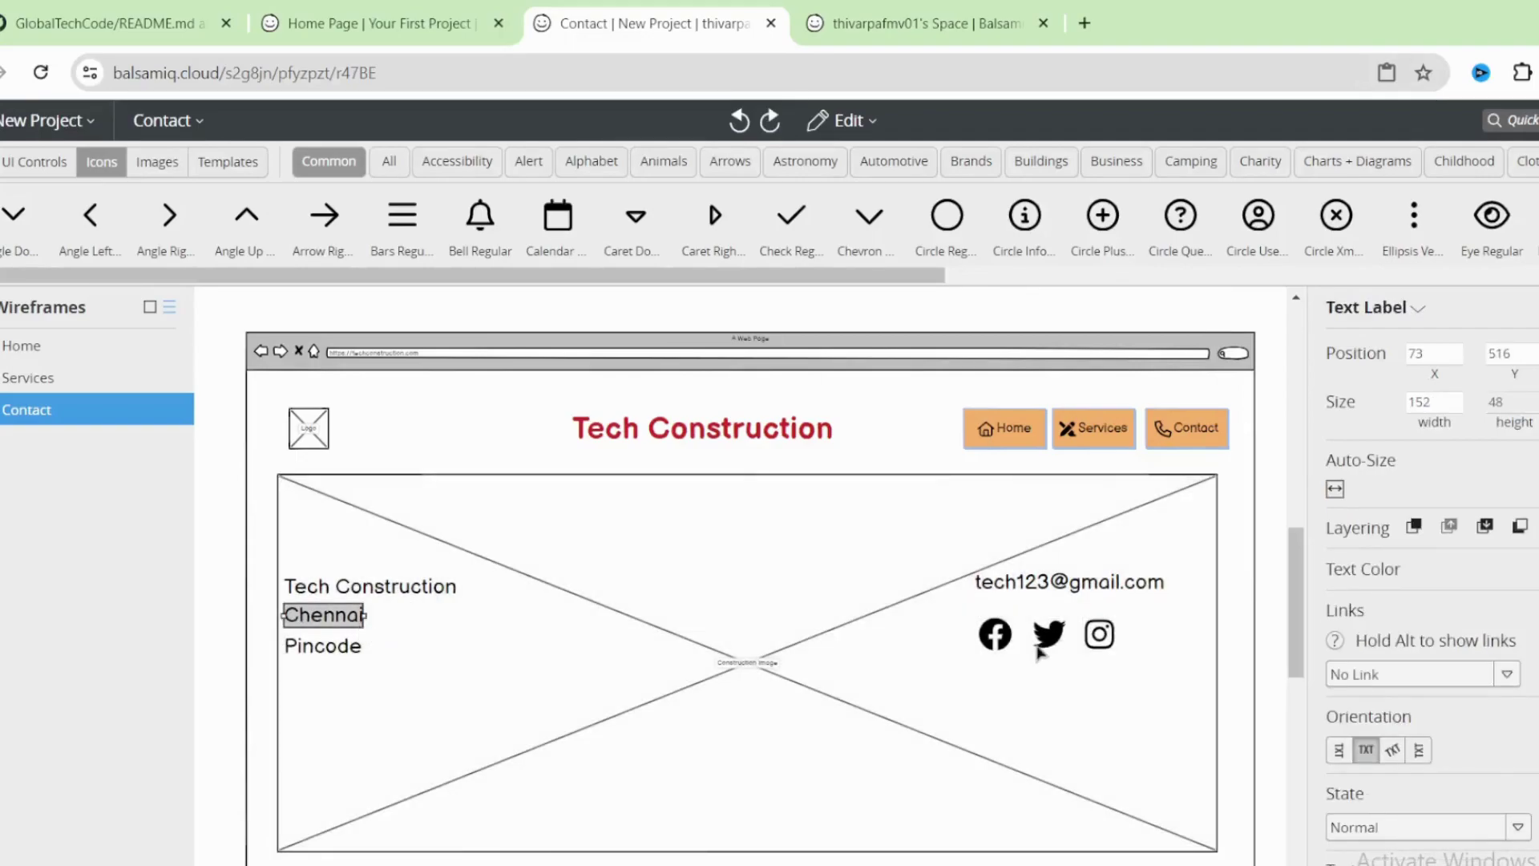
left_click(996, 635)
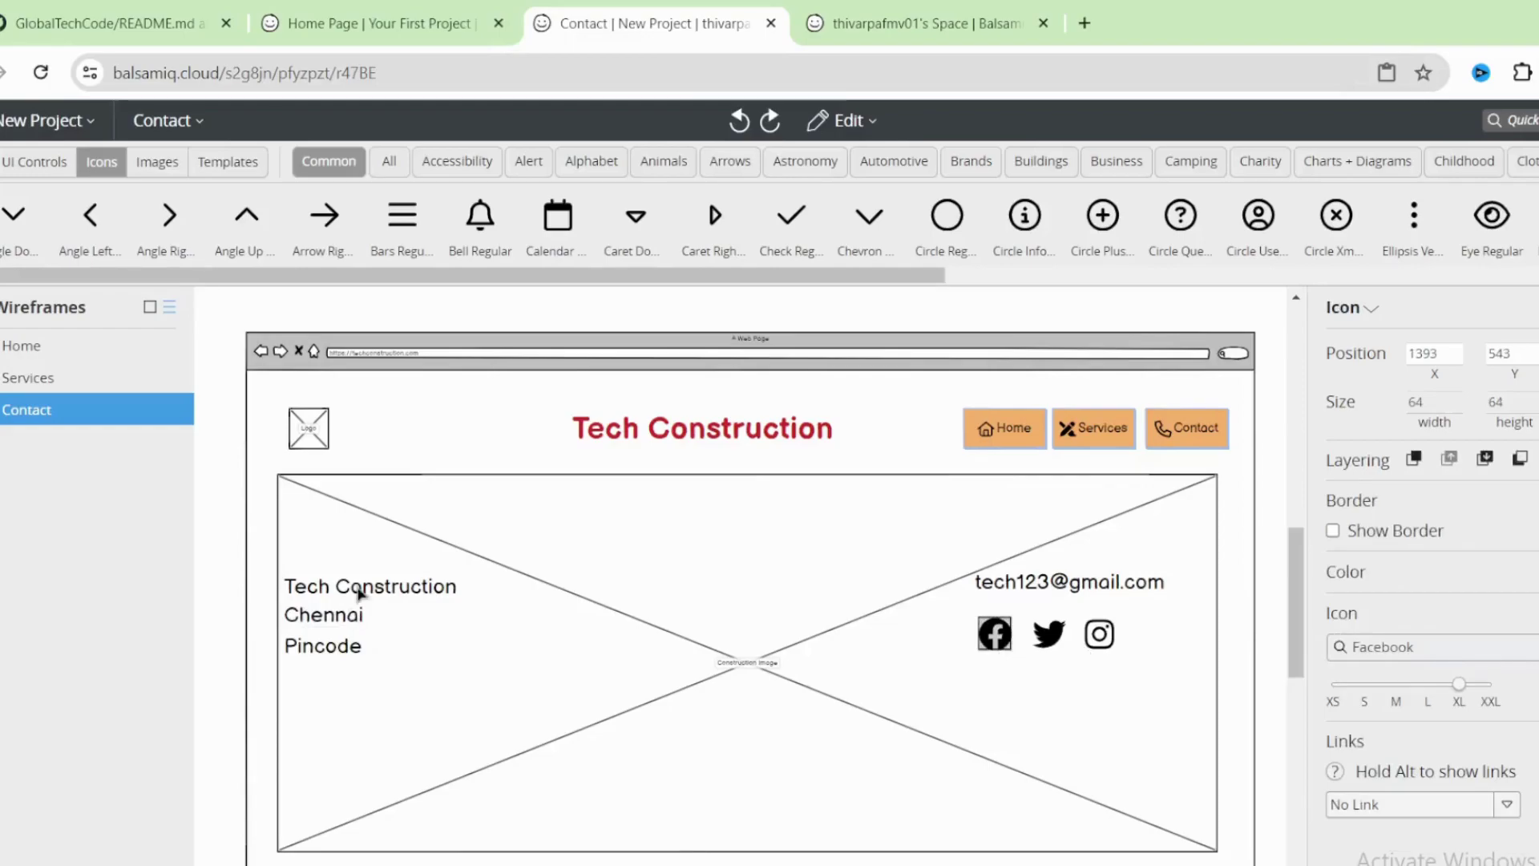
key("Tab")
key("Tab")
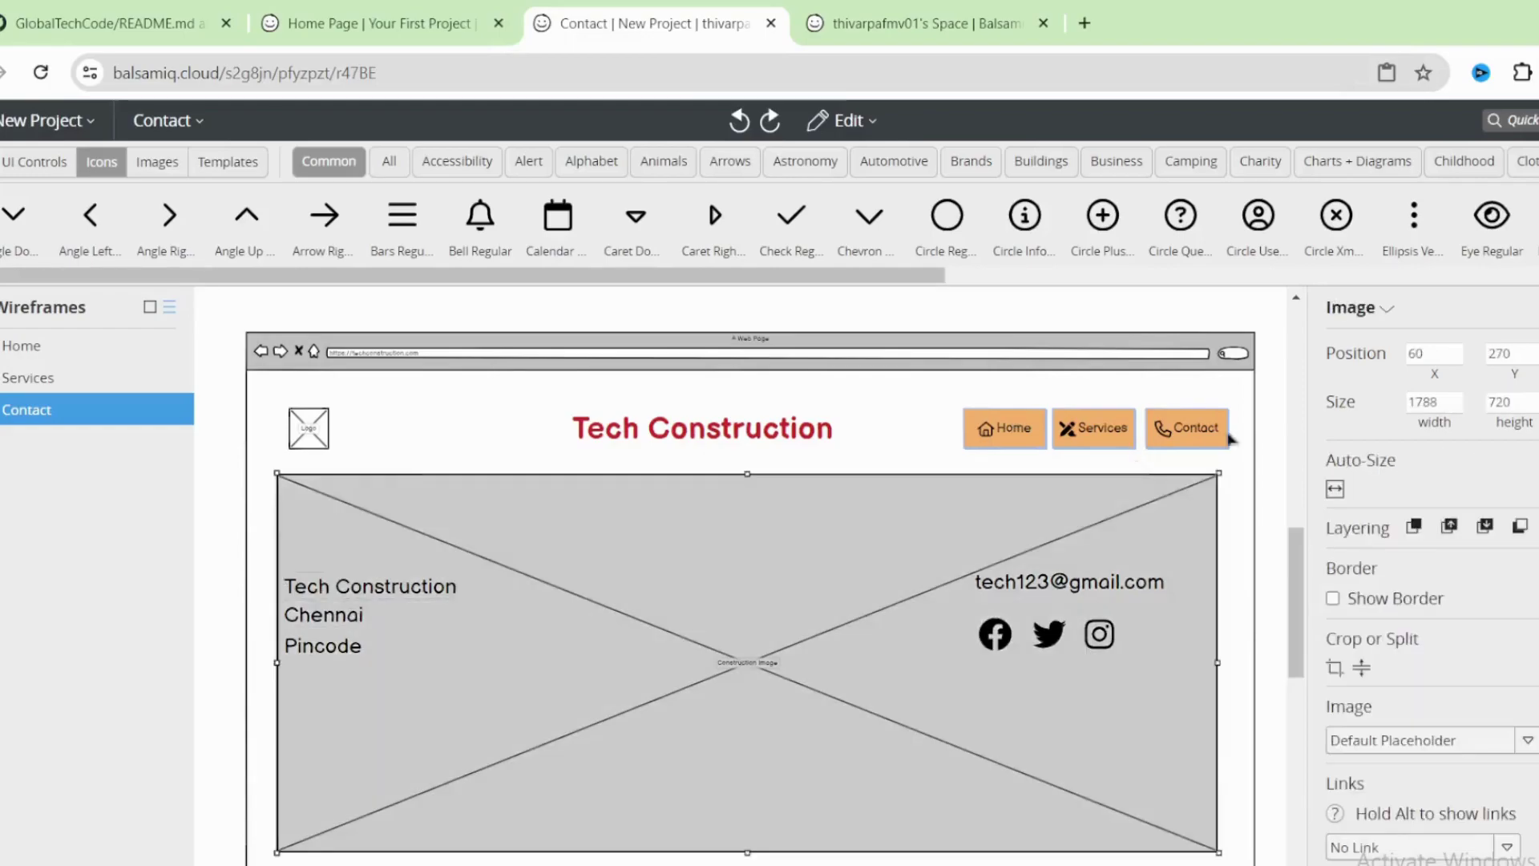
- Align the right edge of the construction image with the right edge of the header's Contact button
left_click(1213, 436)
left_click(1190, 503)
left_click(1200, 433, "shift")
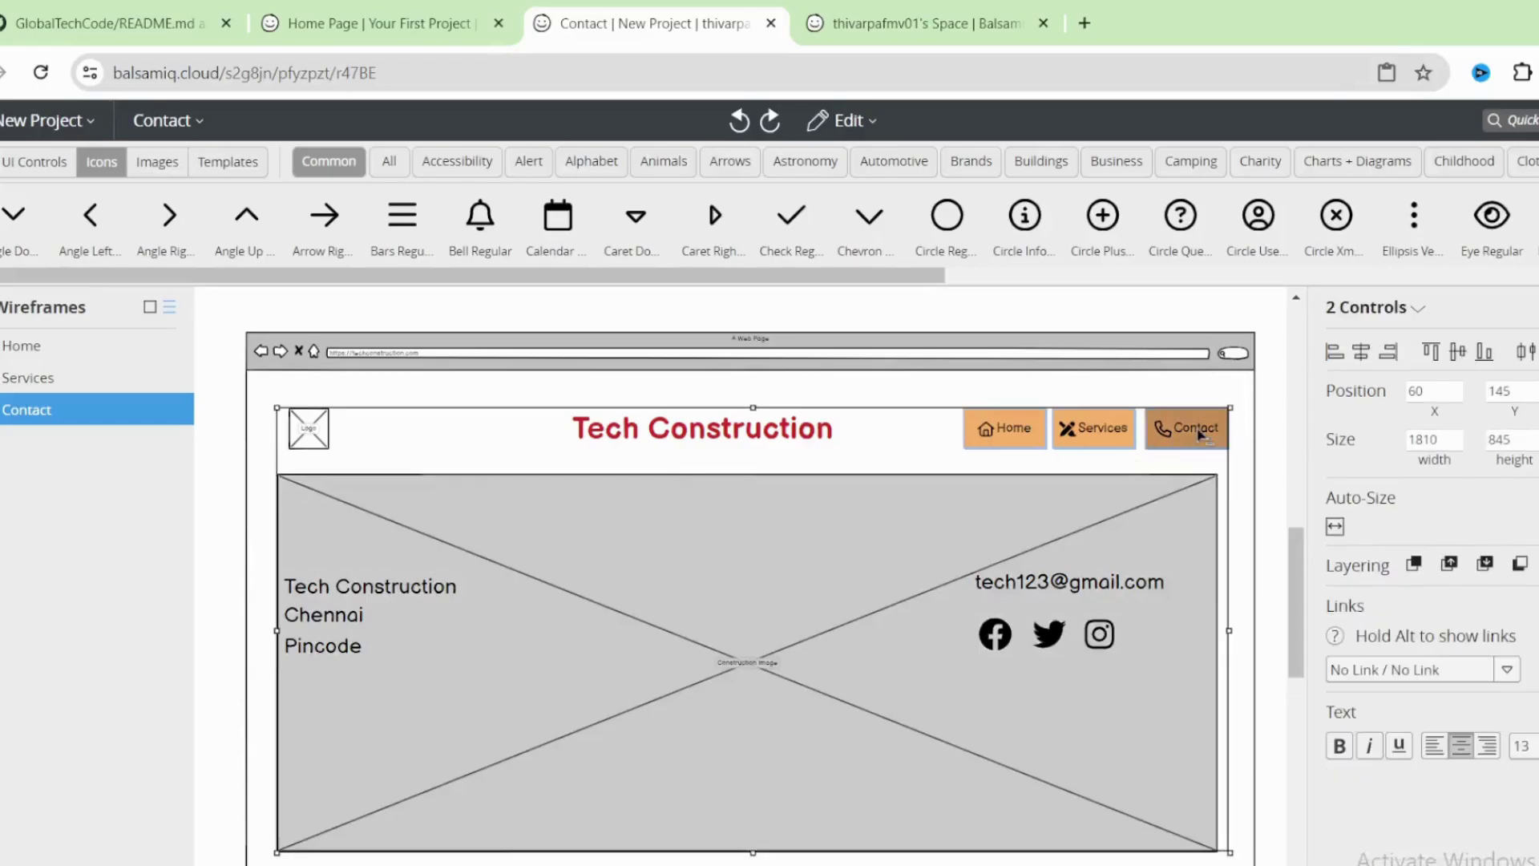
left_click(1395, 356)
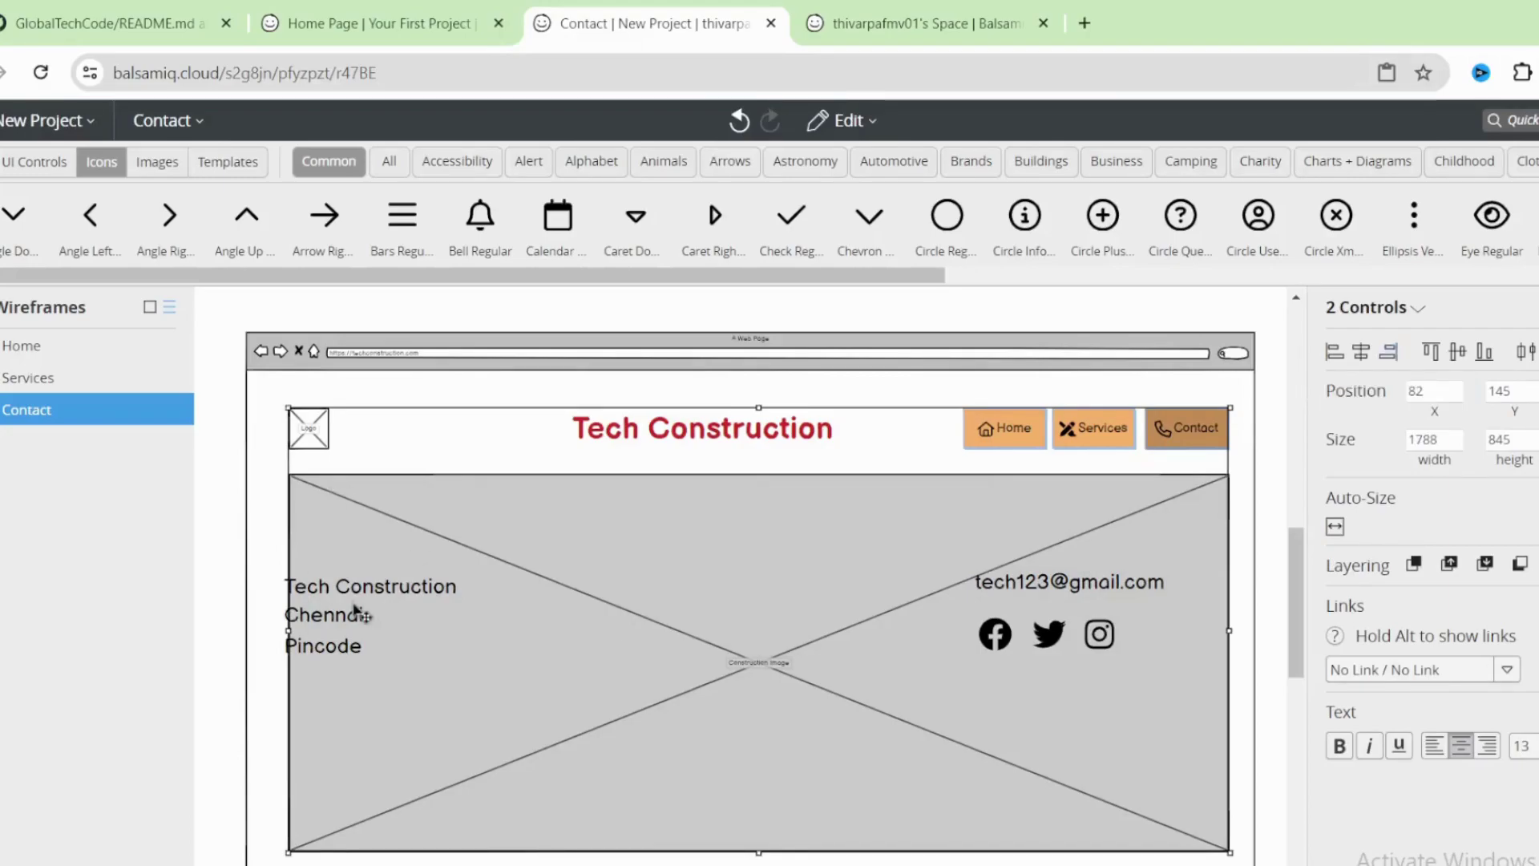
- Align the left edges of the Tech Construction, Chennai and Pincode labels with the left edge of the construction image
left_click(421, 606)
left_click(421, 606, "shift")
left_click(388, 629, "shift")
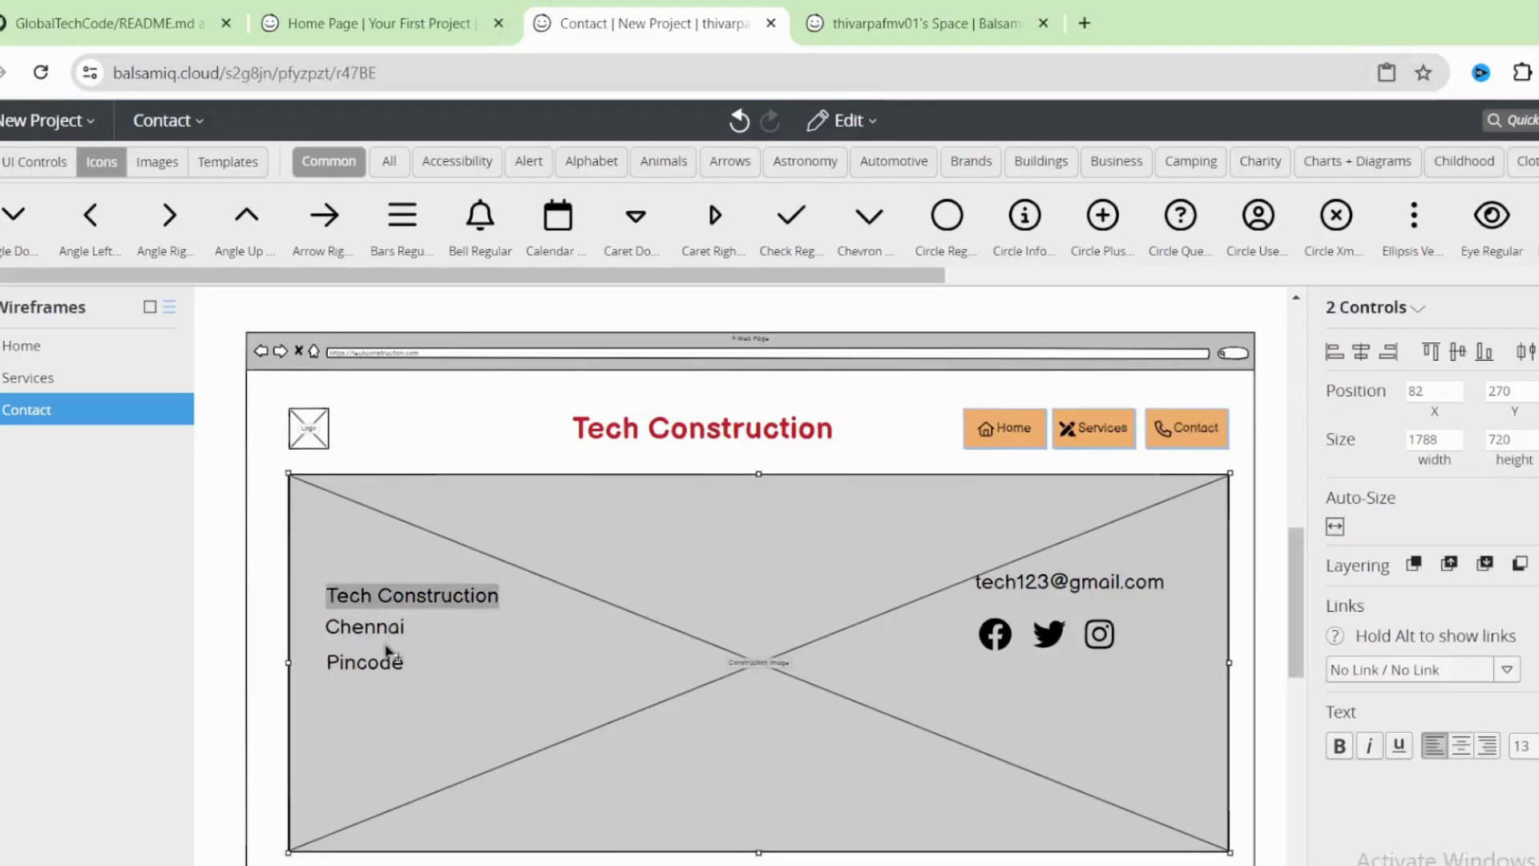
left_click(388, 662, "shift")
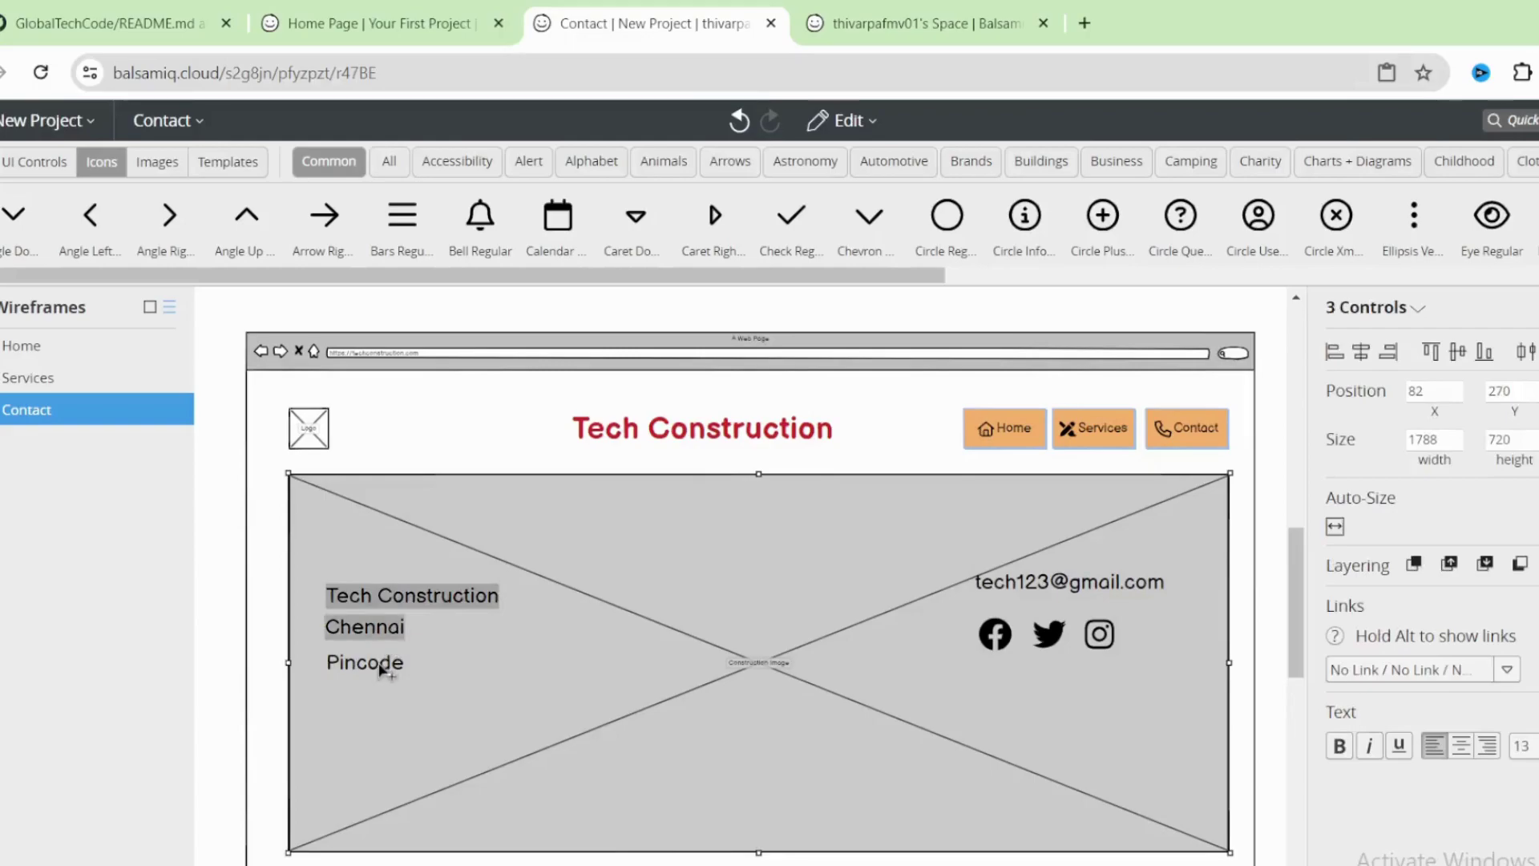
left_click(1337, 355)
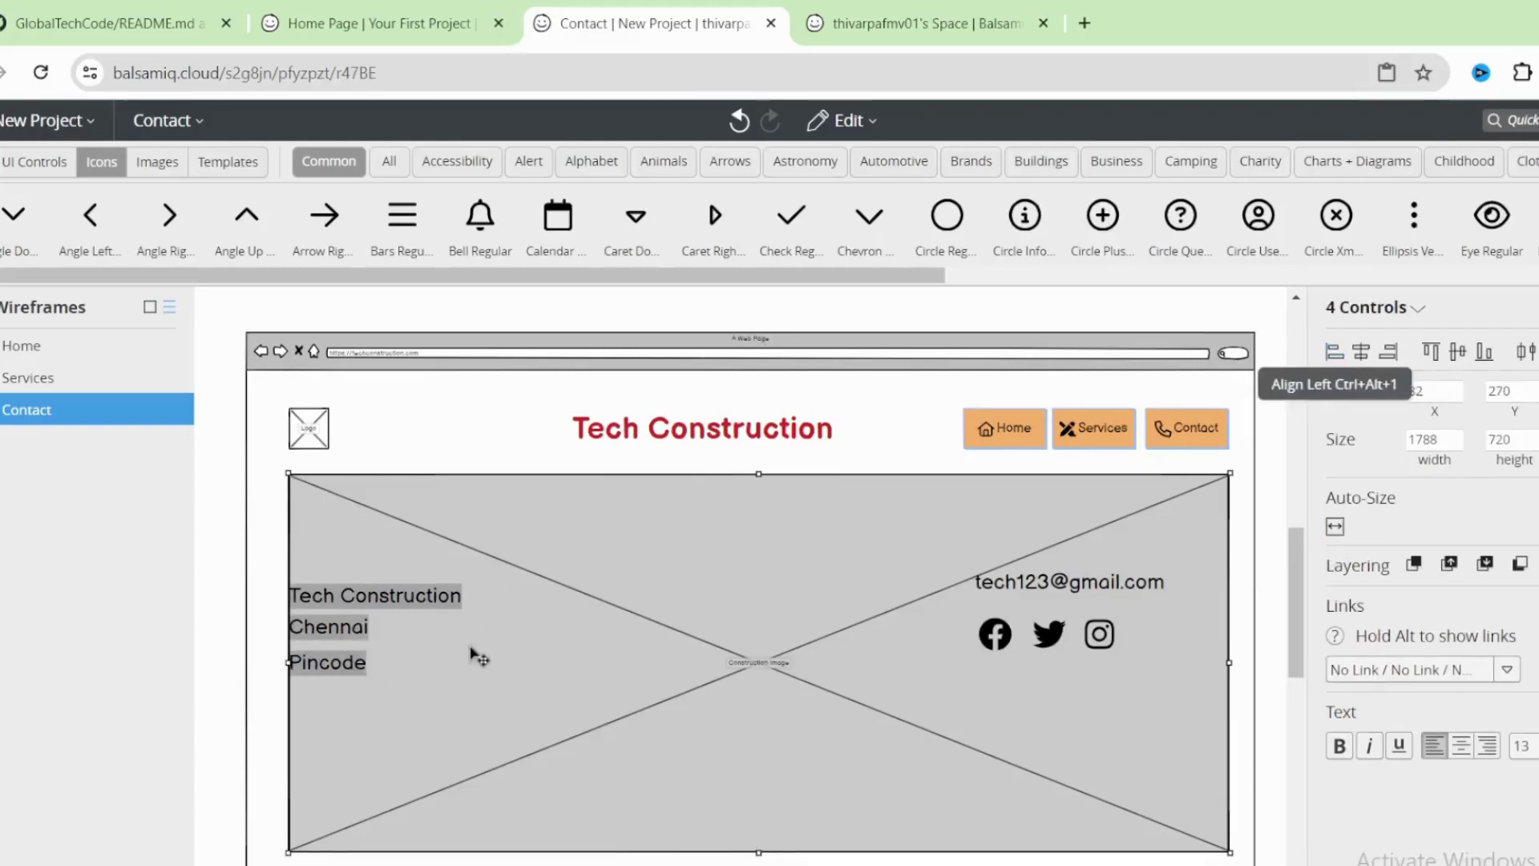
- Move the Tech Construction label slightly to the right, to X position 102
left_click(376, 622)
left_click(415, 609)
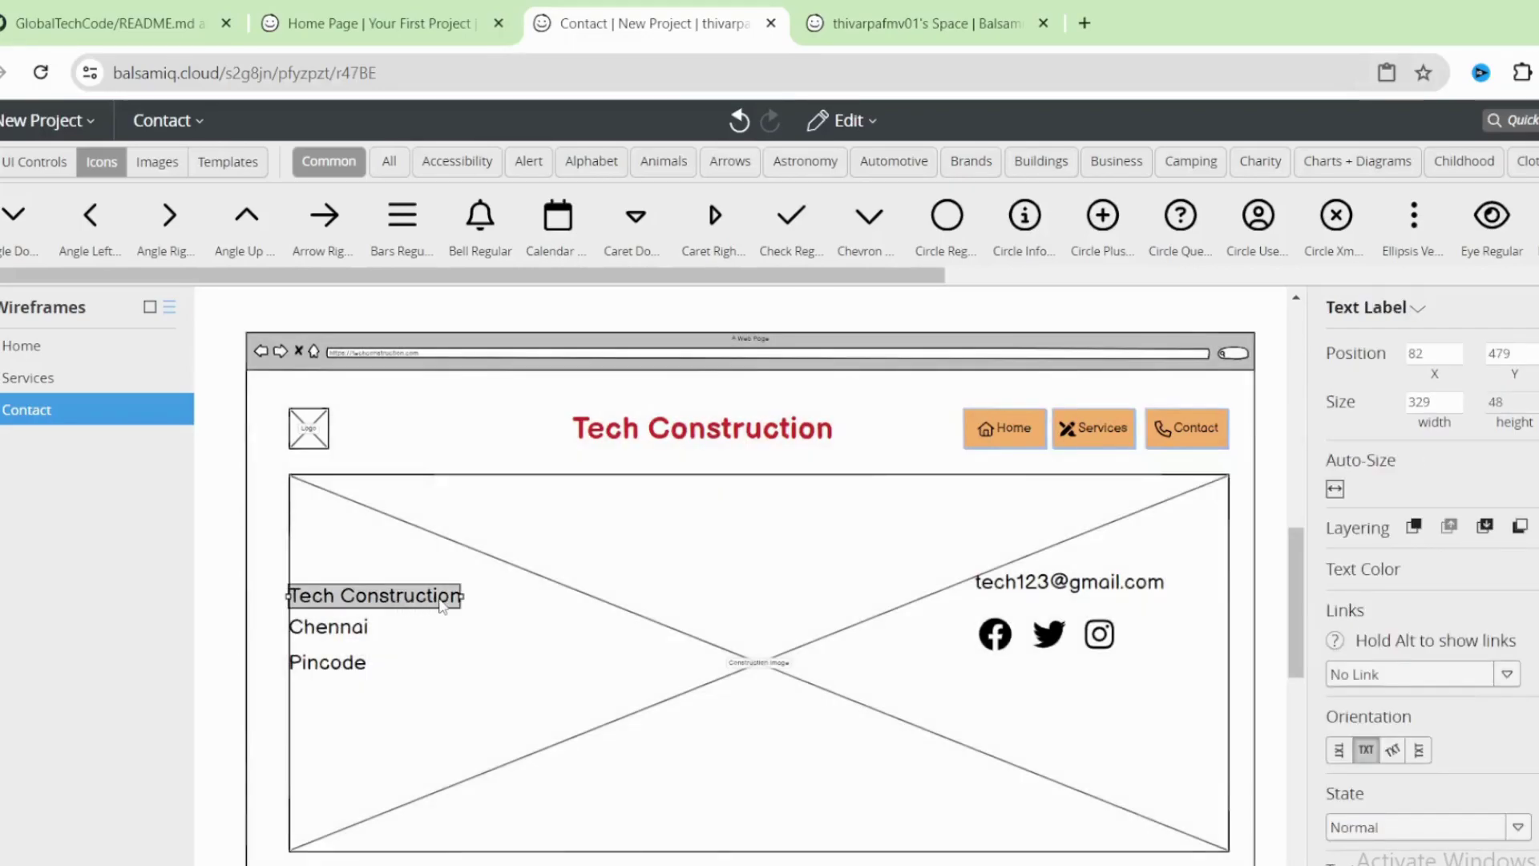
key("Escape")
left_click_drag(433, 602, 443, 601)
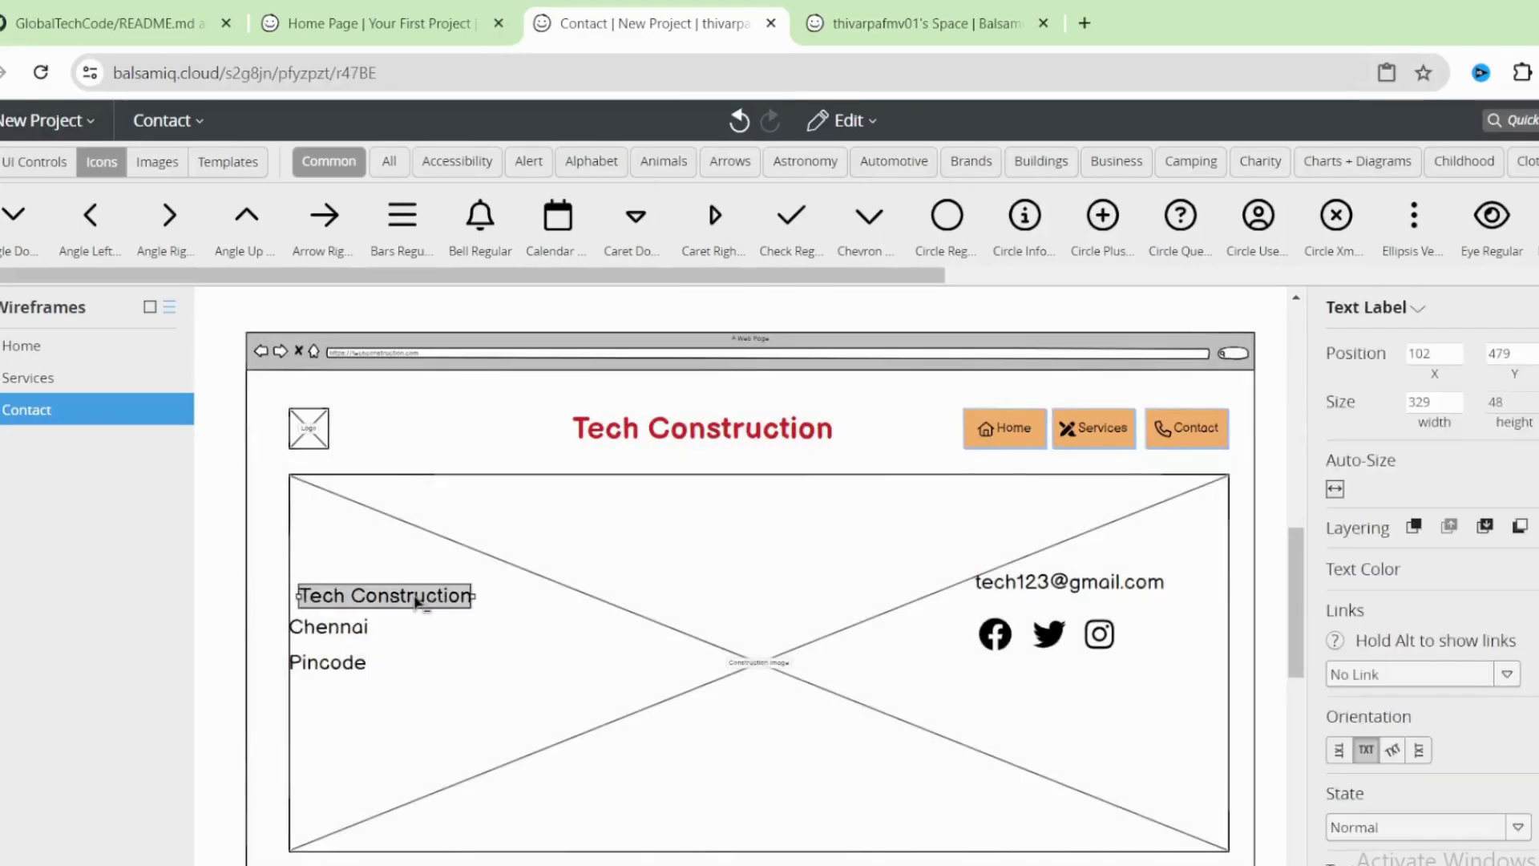
- Shift the Chennai and Pincode labels slightly right and align their left edges with the Tech Construction label
key("Escape")
left_click_drag(331, 642, 358, 673)
left_click(329, 671)
left_click(358, 635, "shift")
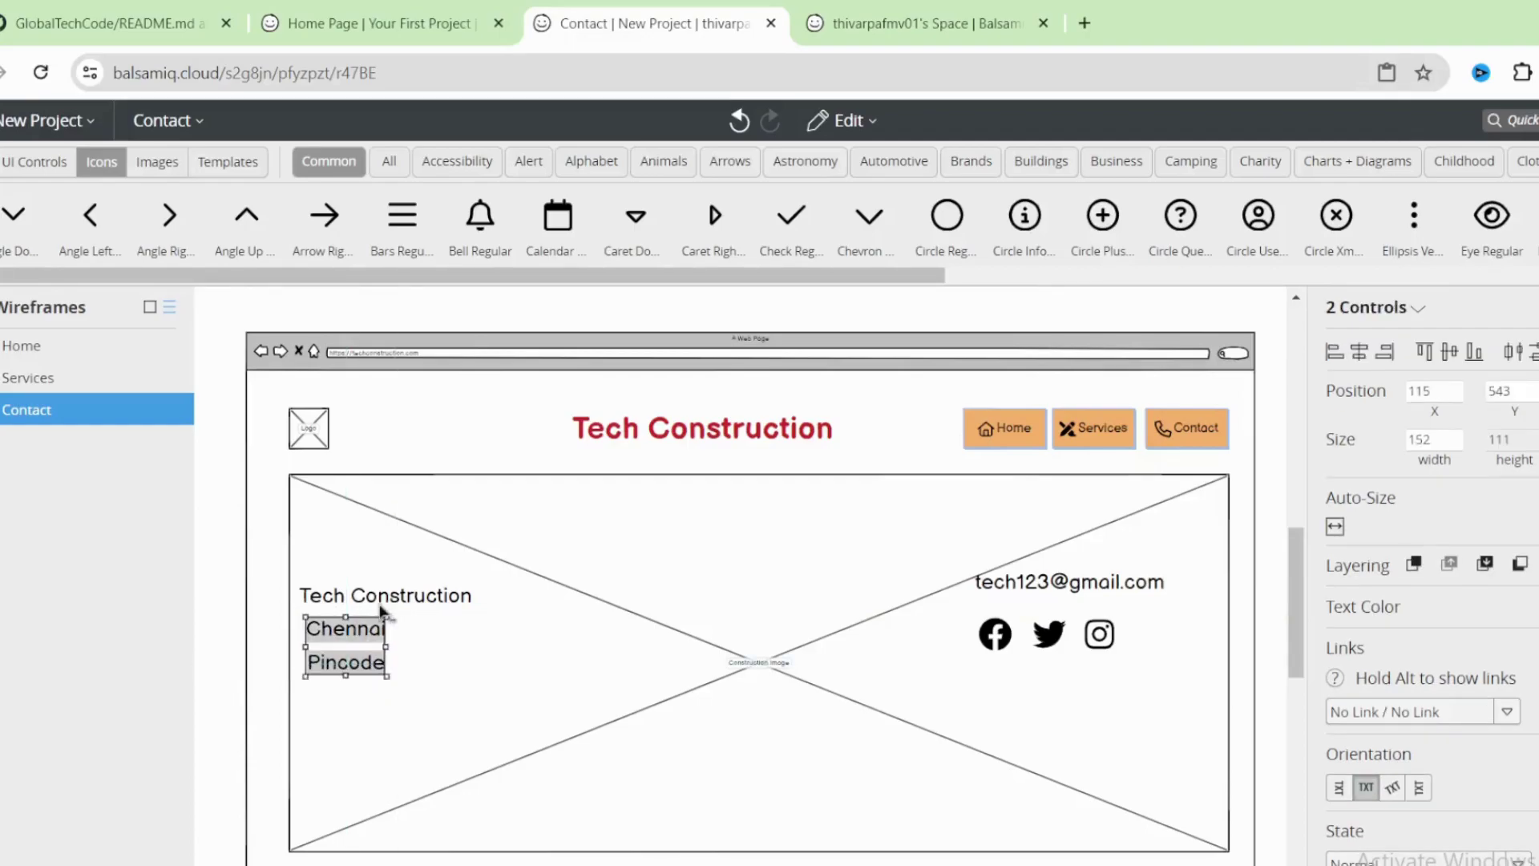
left_click(382, 605, "shift")
left_click(1335, 352)
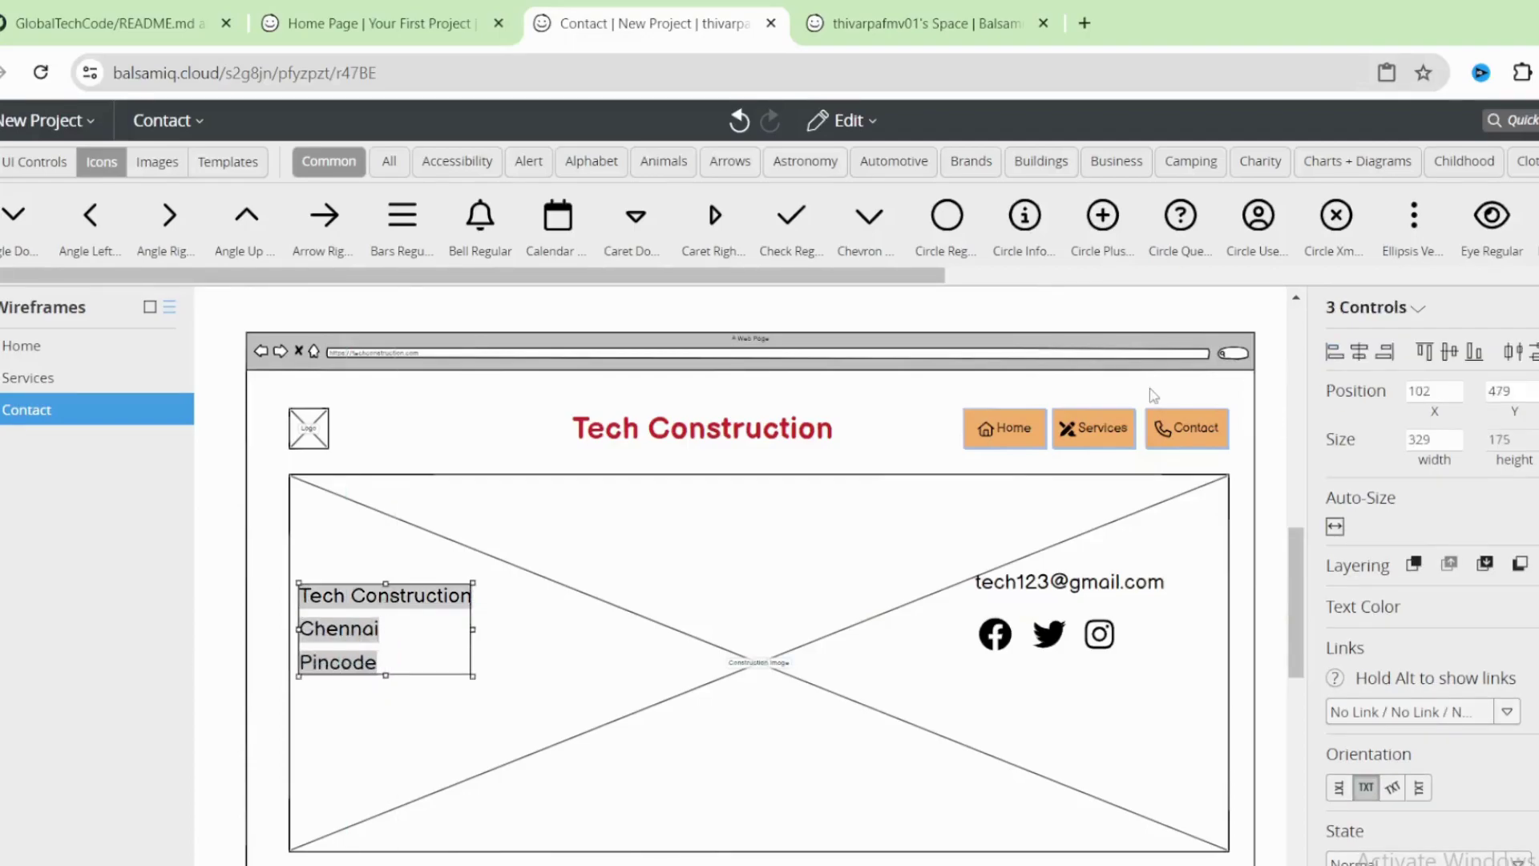
left_click(407, 710)
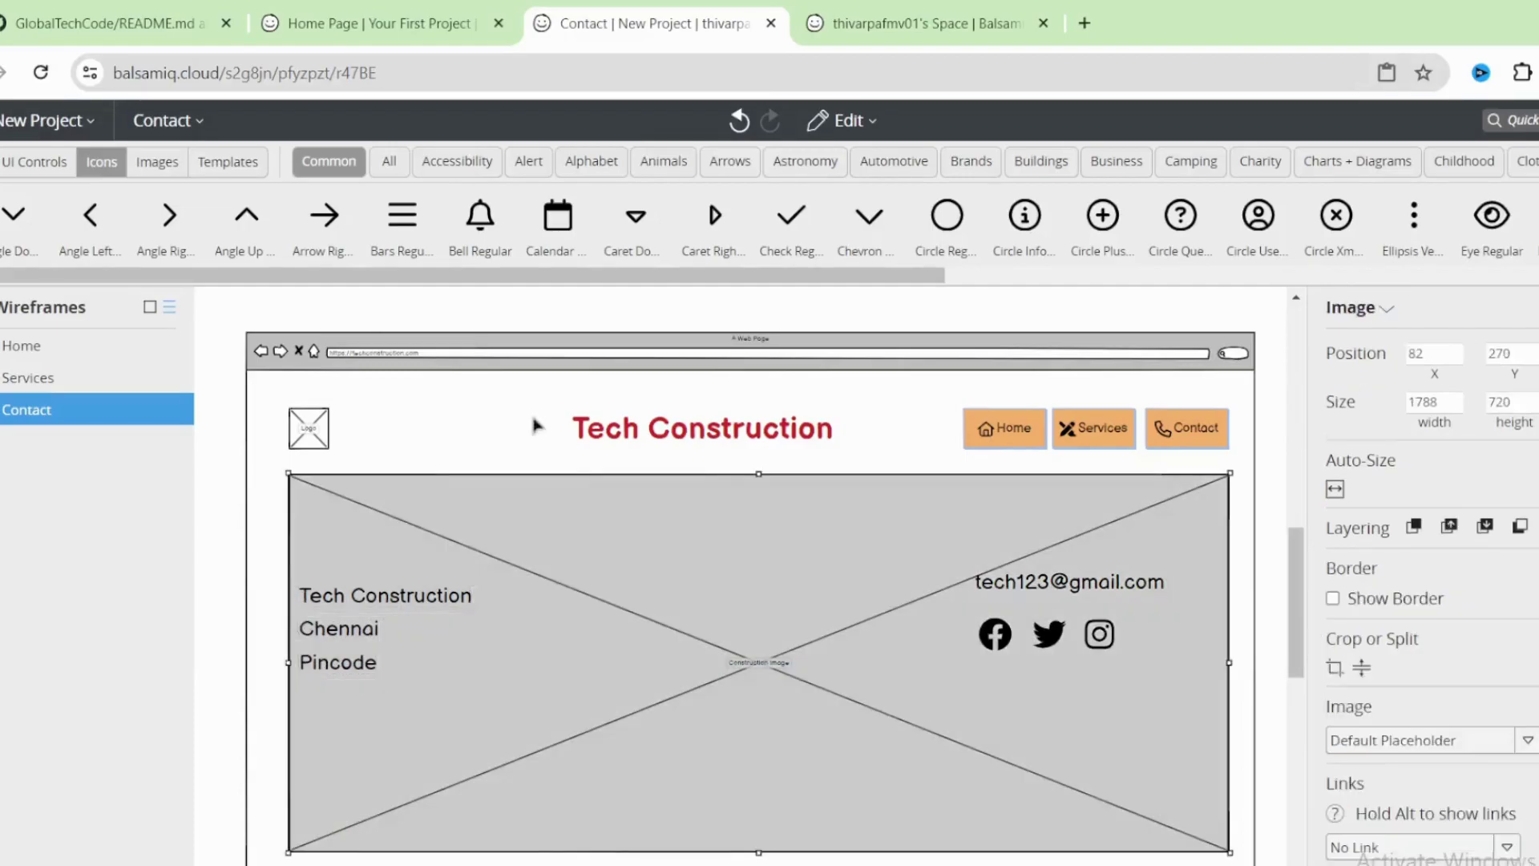
left_click(439, 458)
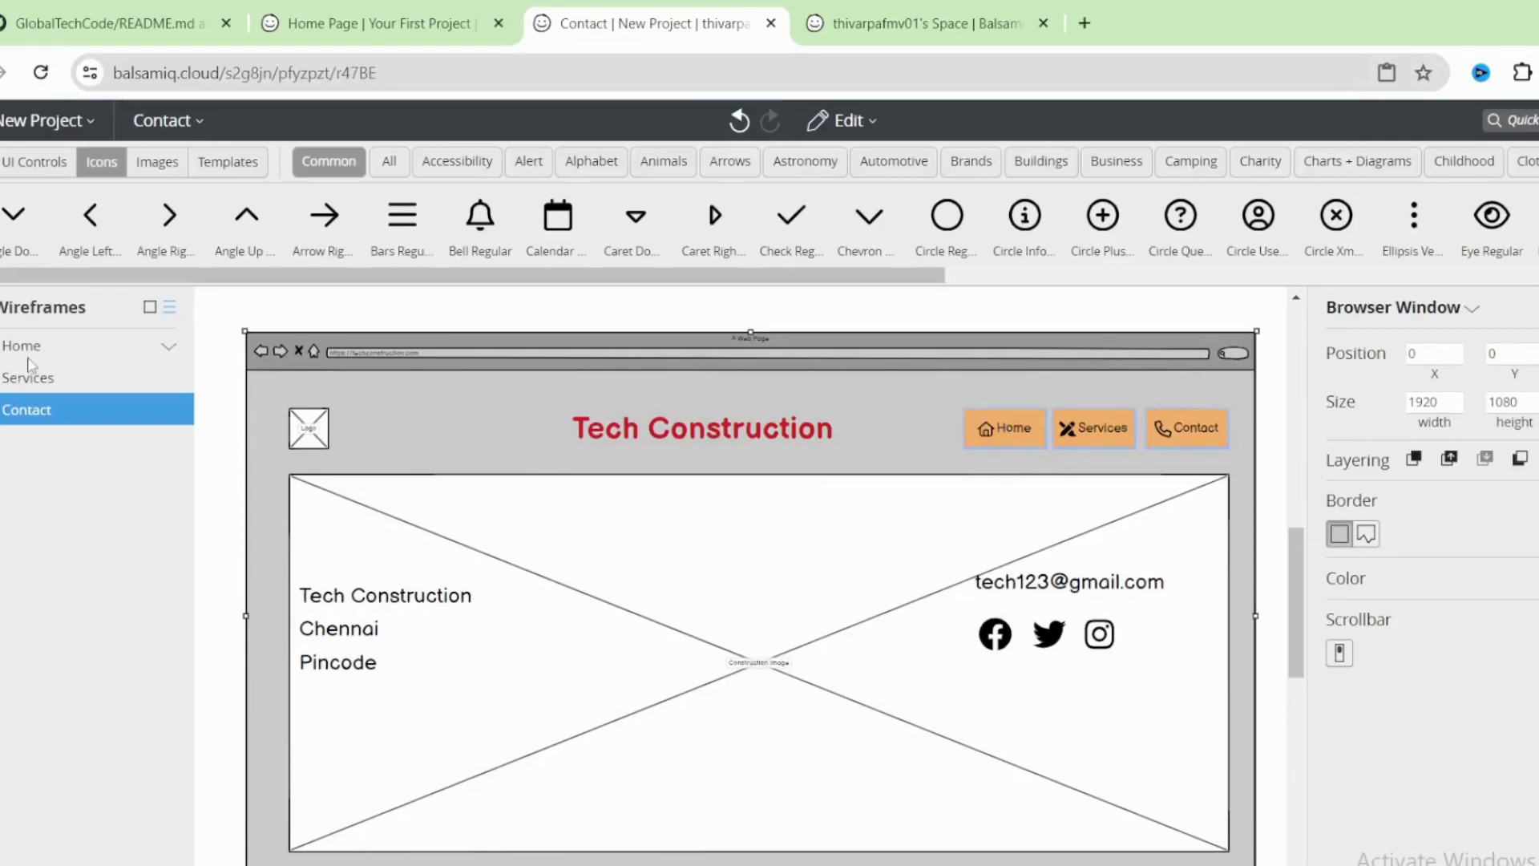
- Link the Contact page's Home, Services and Contact header buttons to the wireframes of the same names
left_click(1012, 440)
scroll(1387, 718, "down", 2)
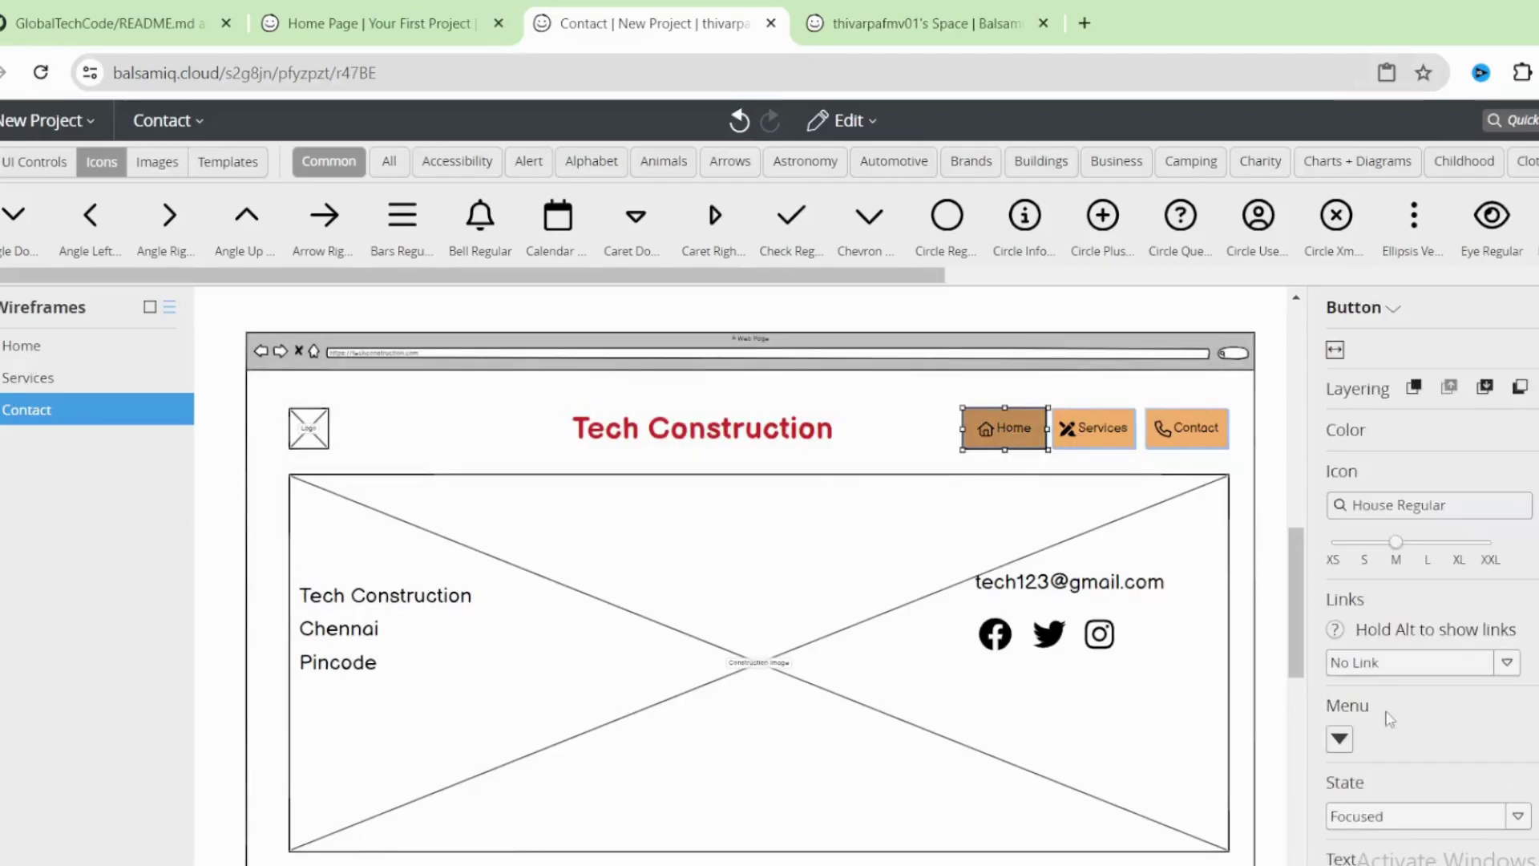
left_click(1509, 662)
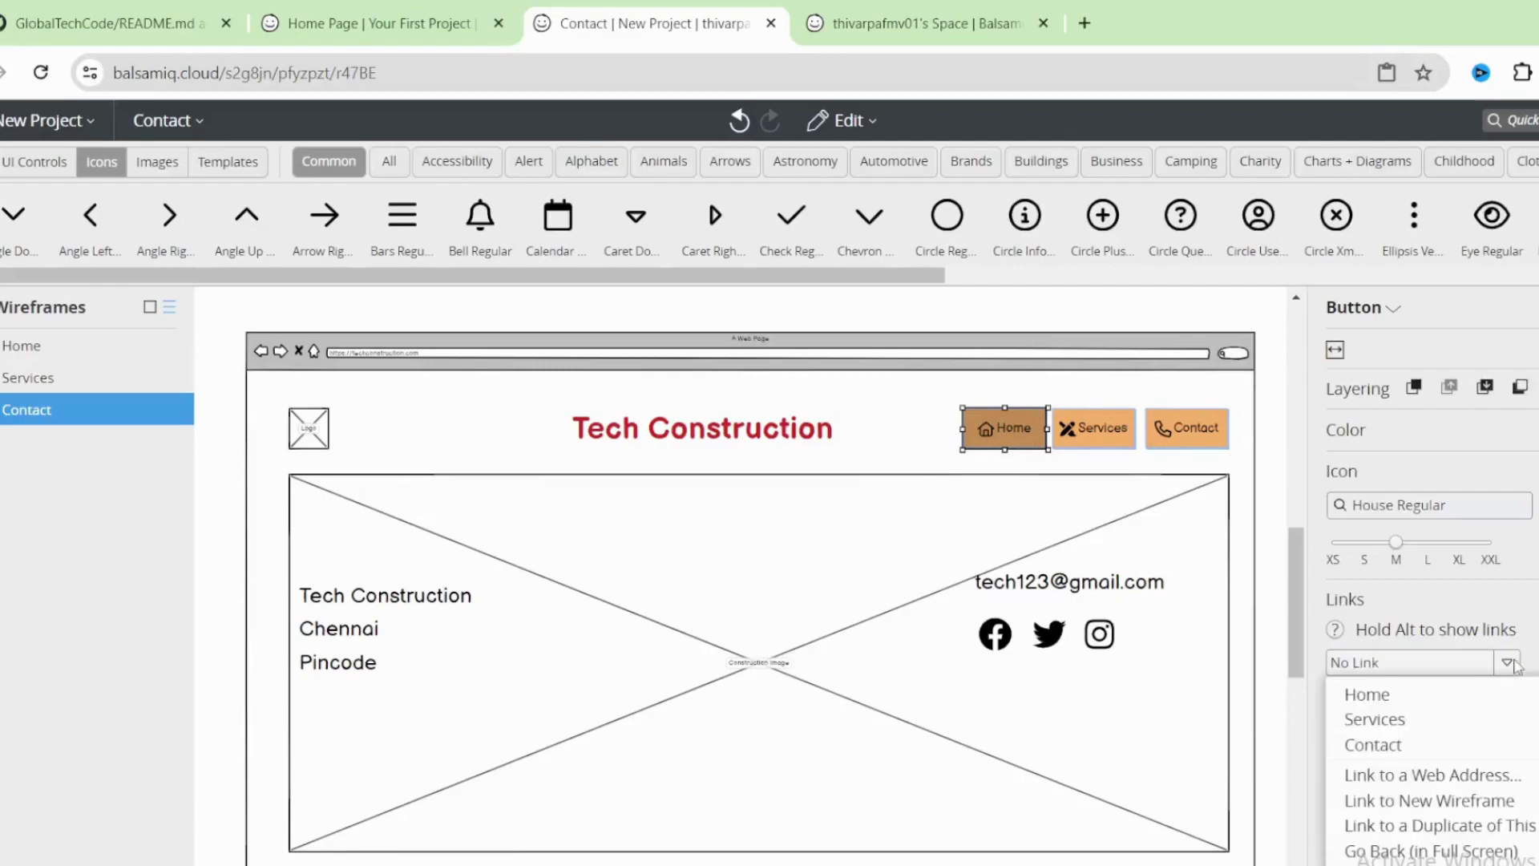
left_click(1366, 694)
key("Tab")
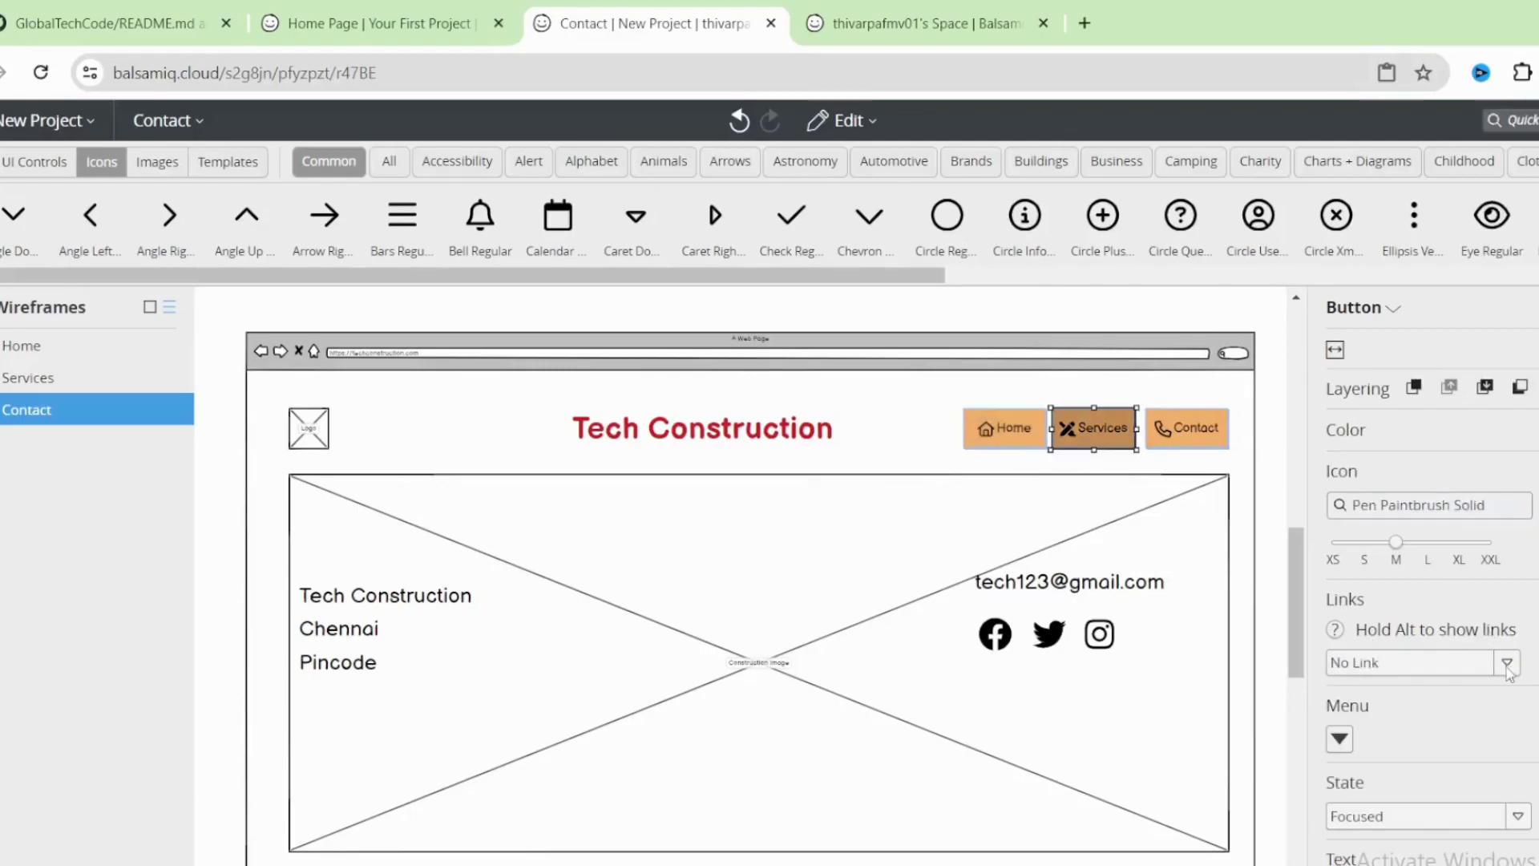
left_click(1507, 662)
left_click(1434, 718)
left_click(1190, 441)
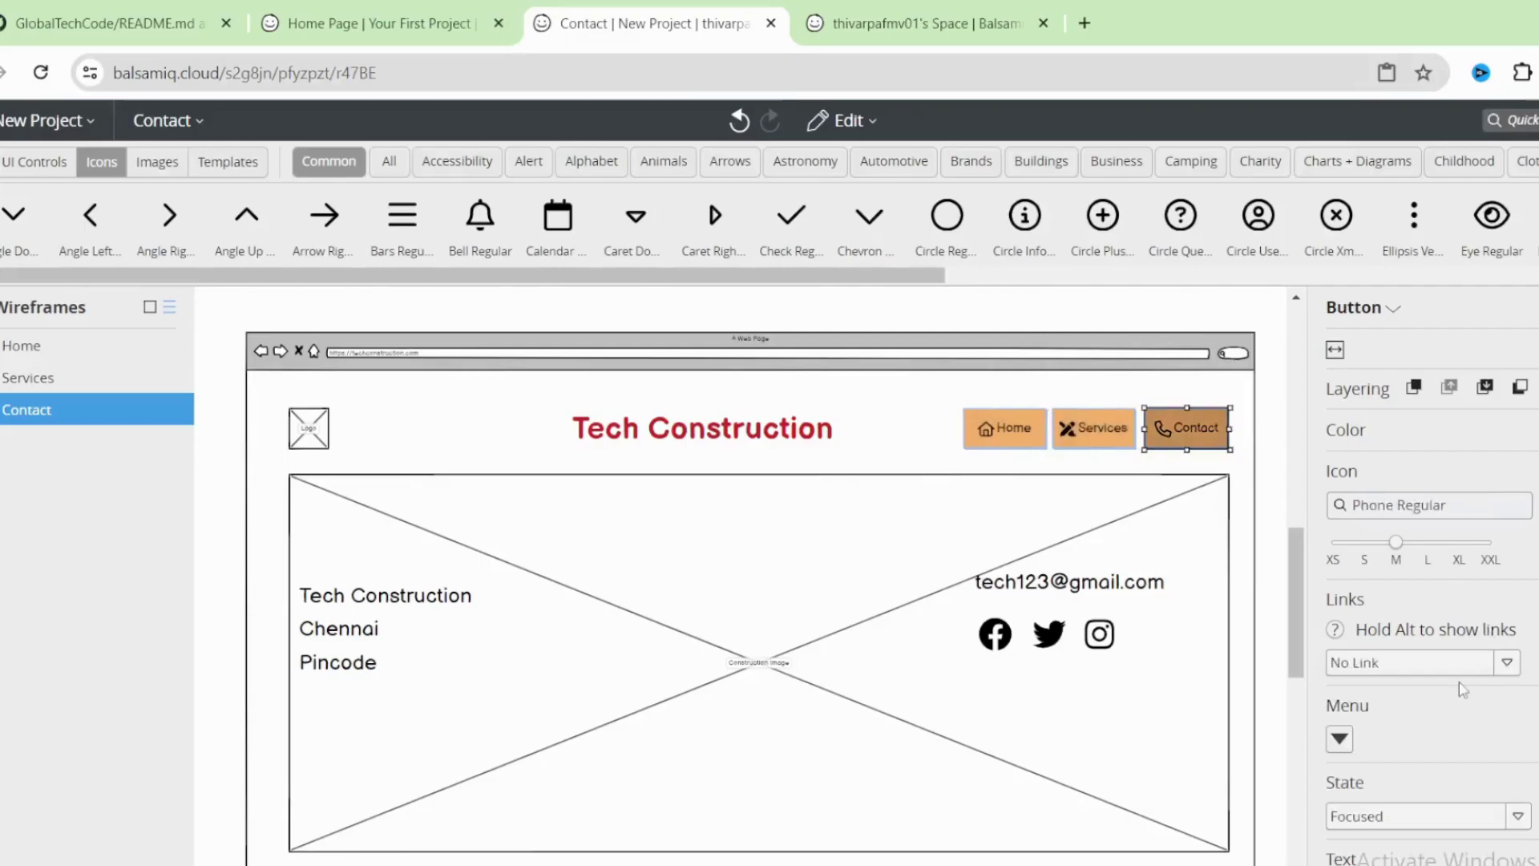
left_click(1507, 662)
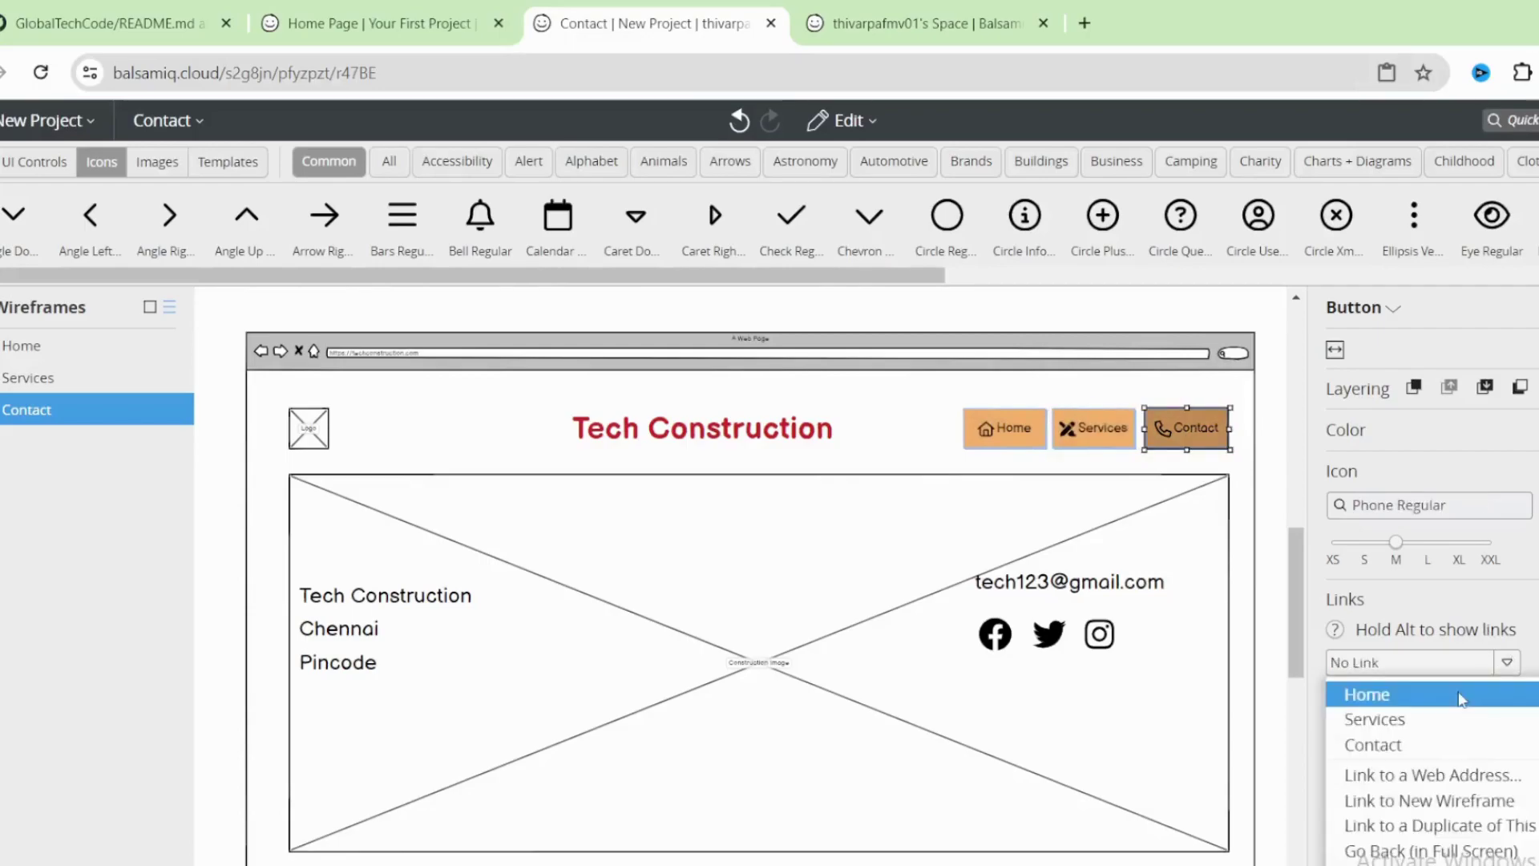
left_click(1396, 745)
- On the Services wireframe, link the Home, Services and Contact header buttons to their matching wireframes
left_click(53, 382)
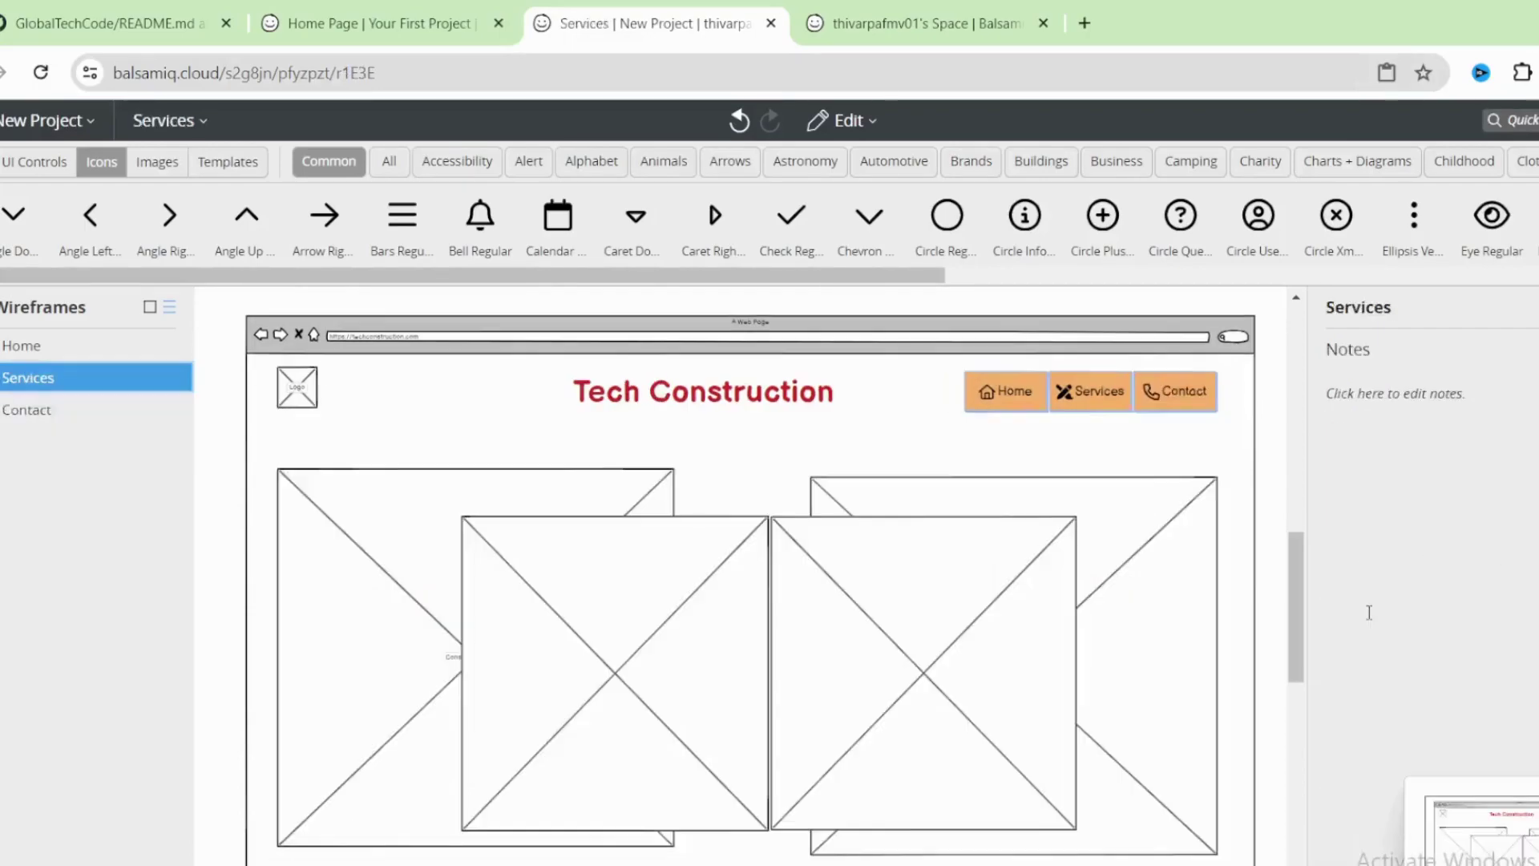
left_click(1000, 396)
left_click(1507, 662)
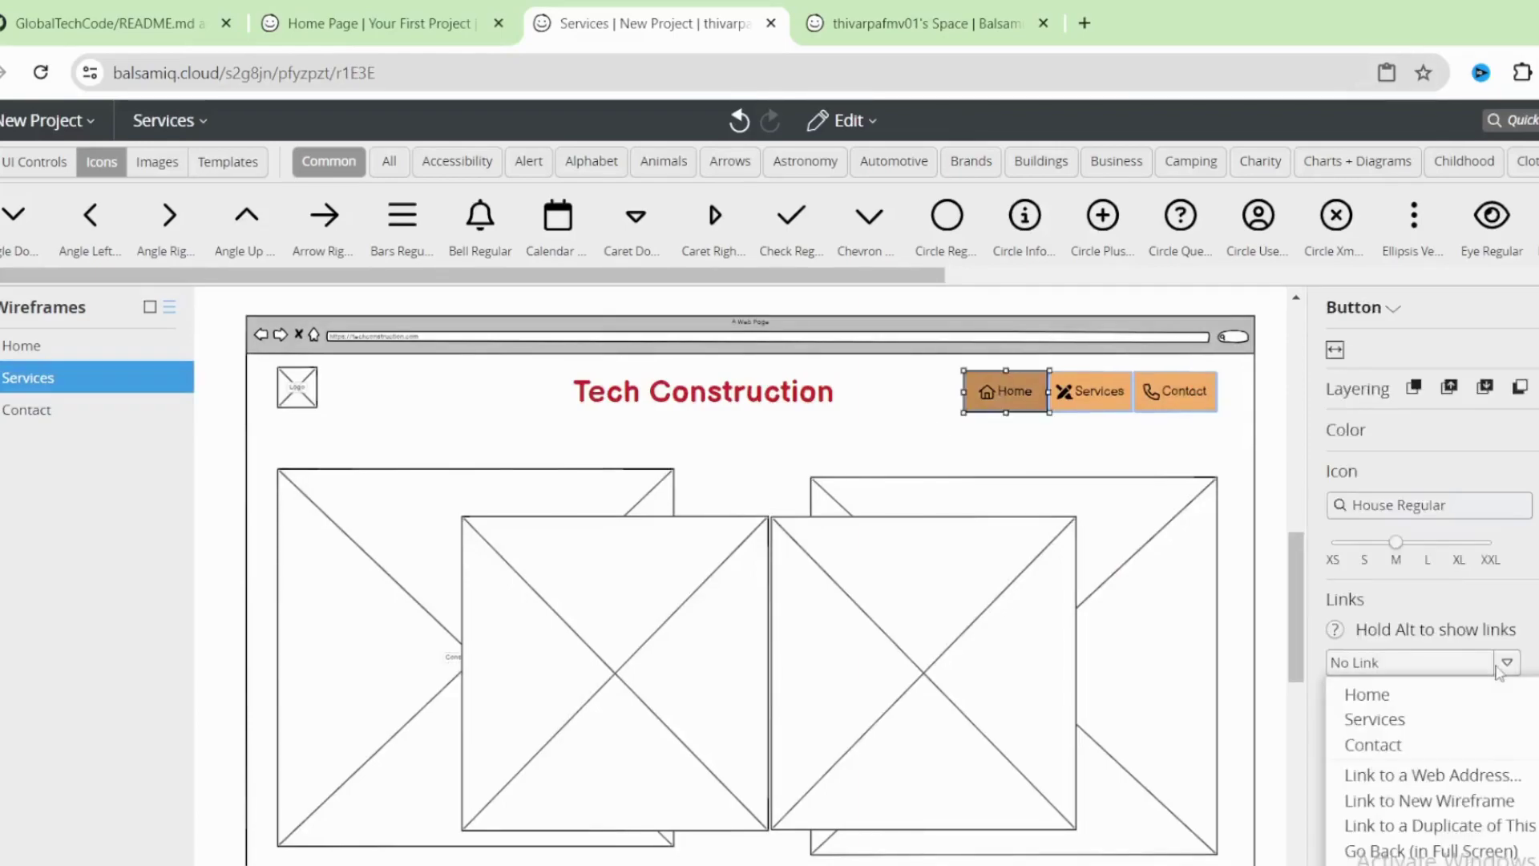
left_click(1435, 690)
key("Tab")
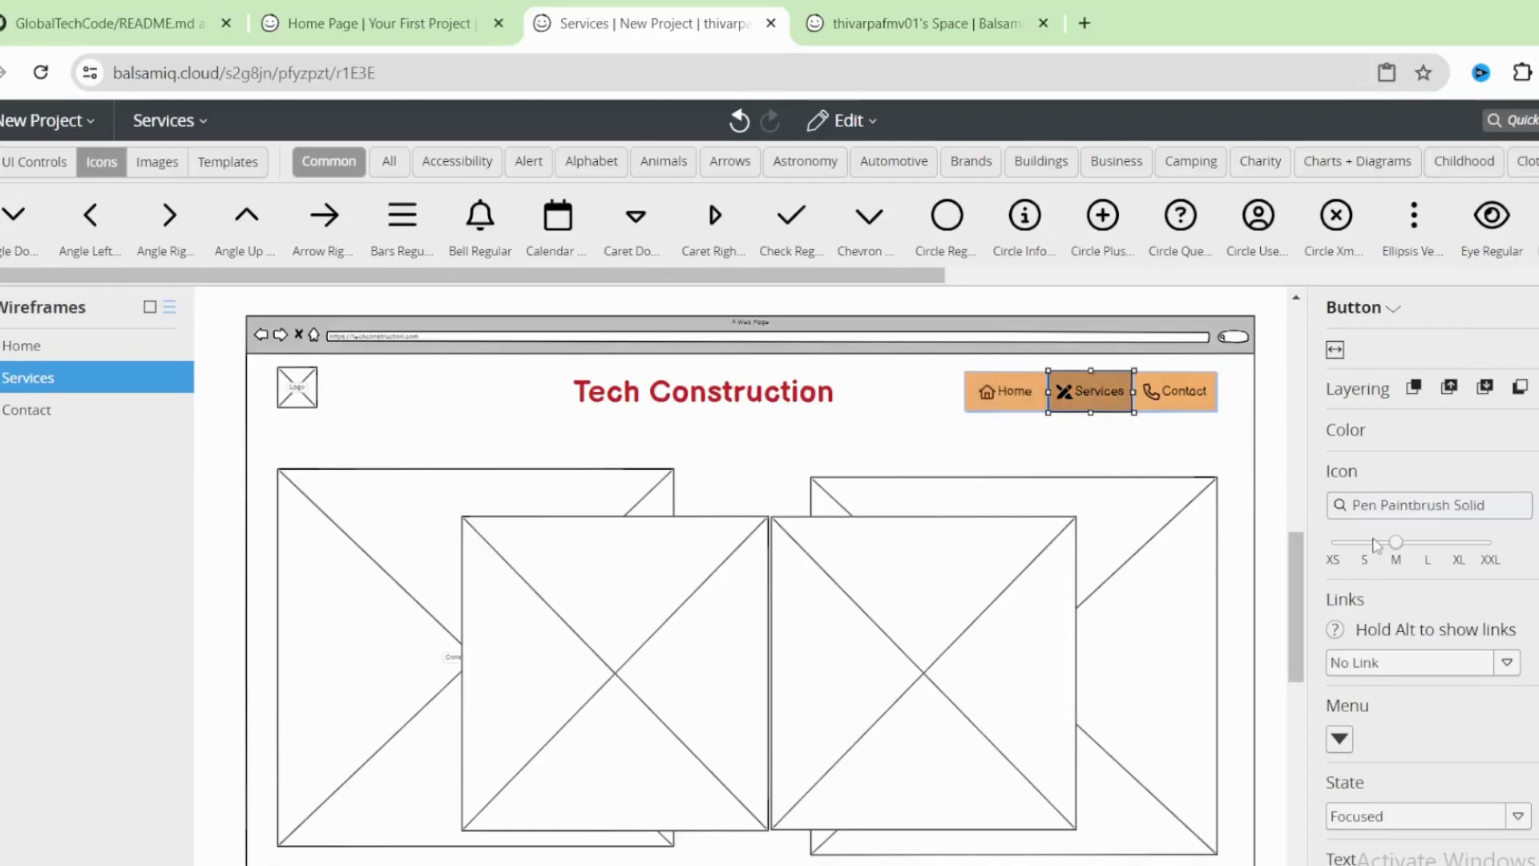
left_click(1507, 662)
left_click(1395, 718)
key("Tab")
left_click(1506, 662)
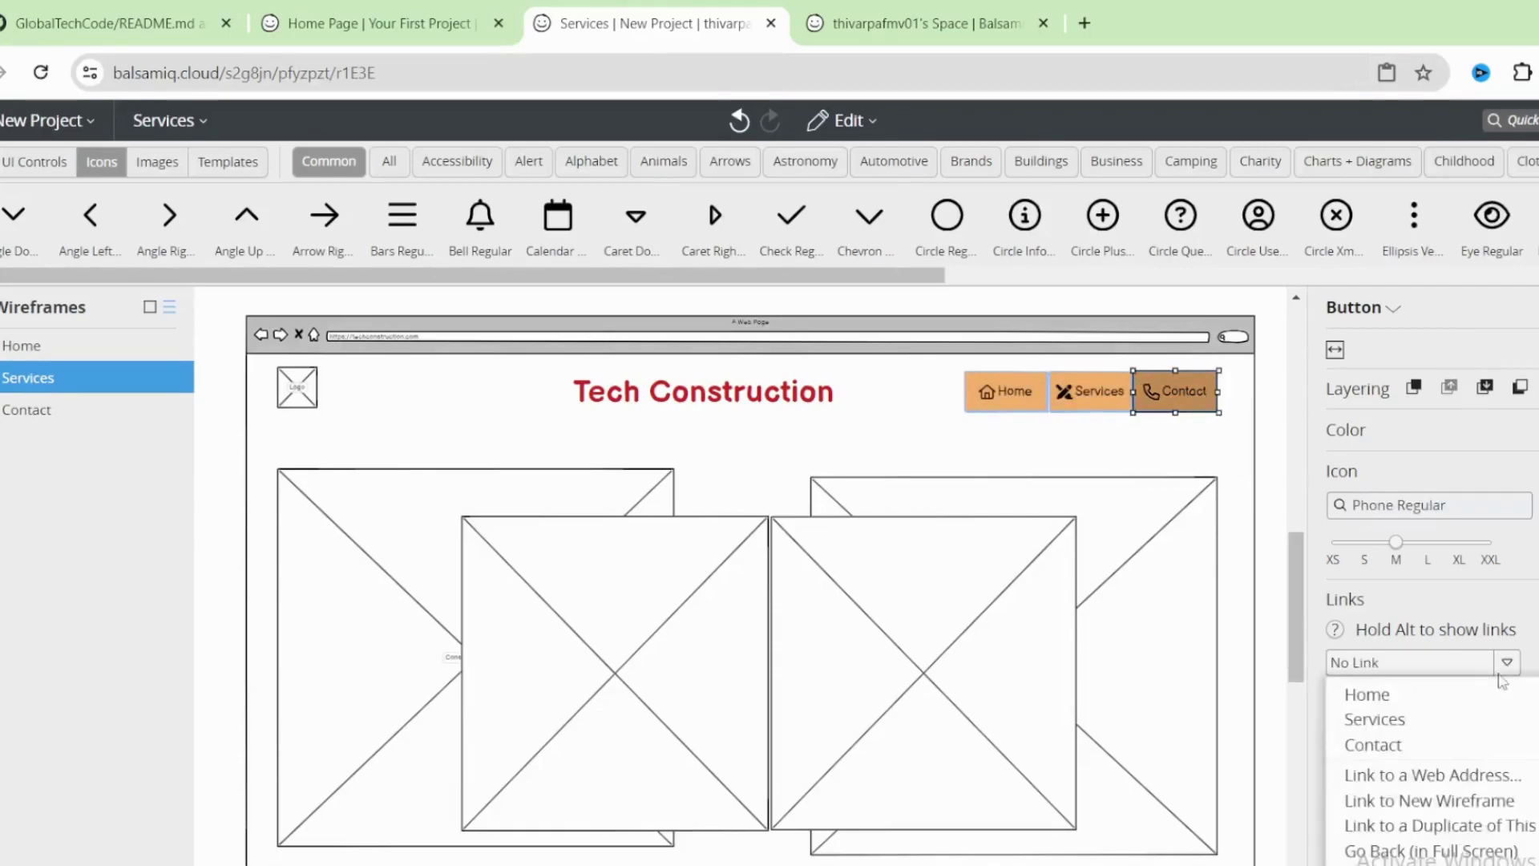
left_click(1379, 744)
- On the Home wireframe, link the Home, Services and Contact header buttons to their matching wireframes
left_click(40, 349)
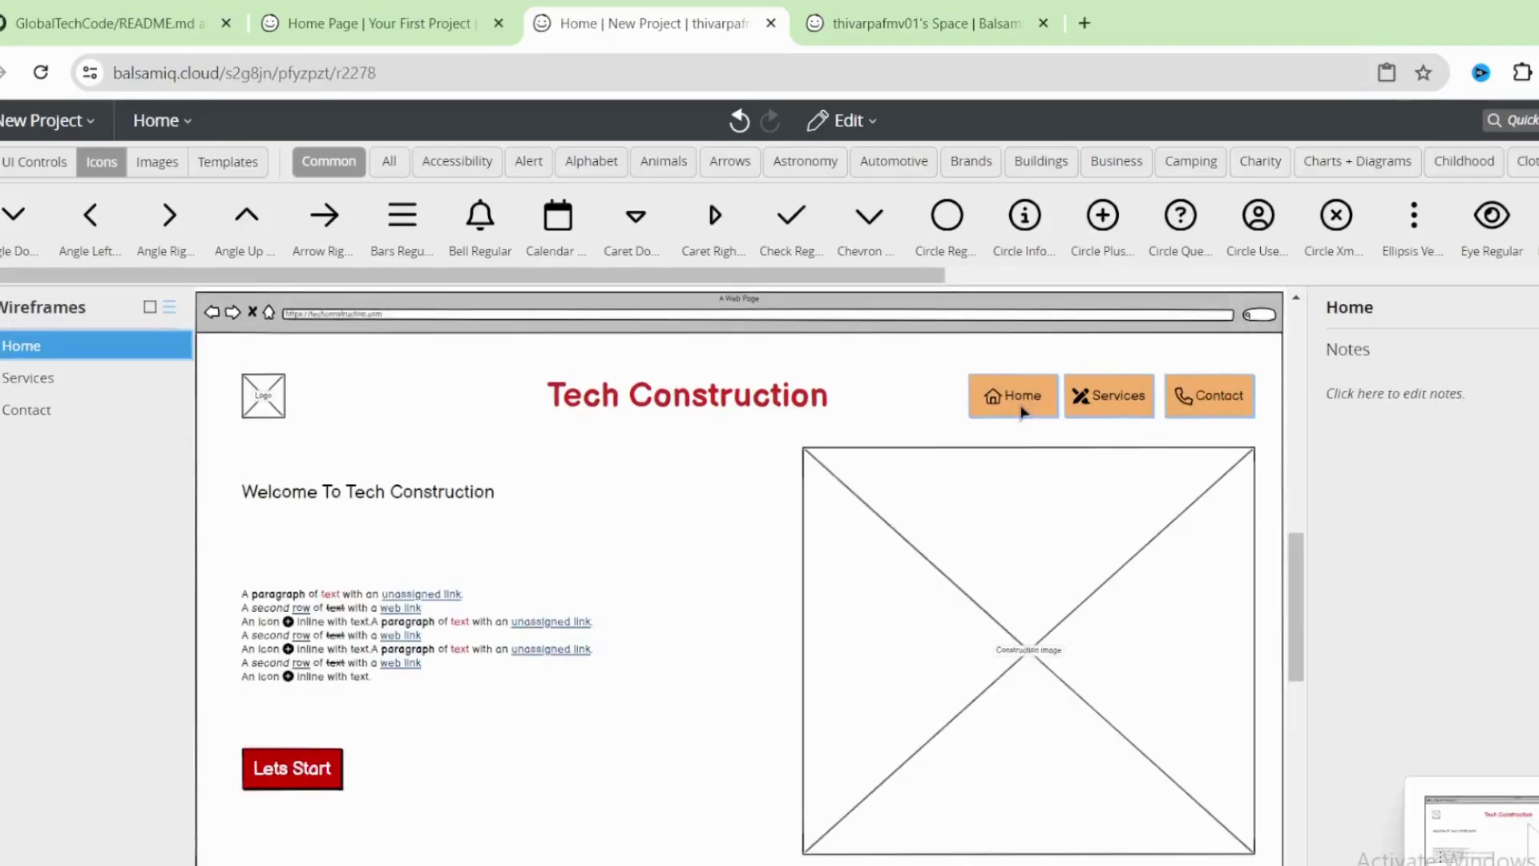
left_click(1022, 412)
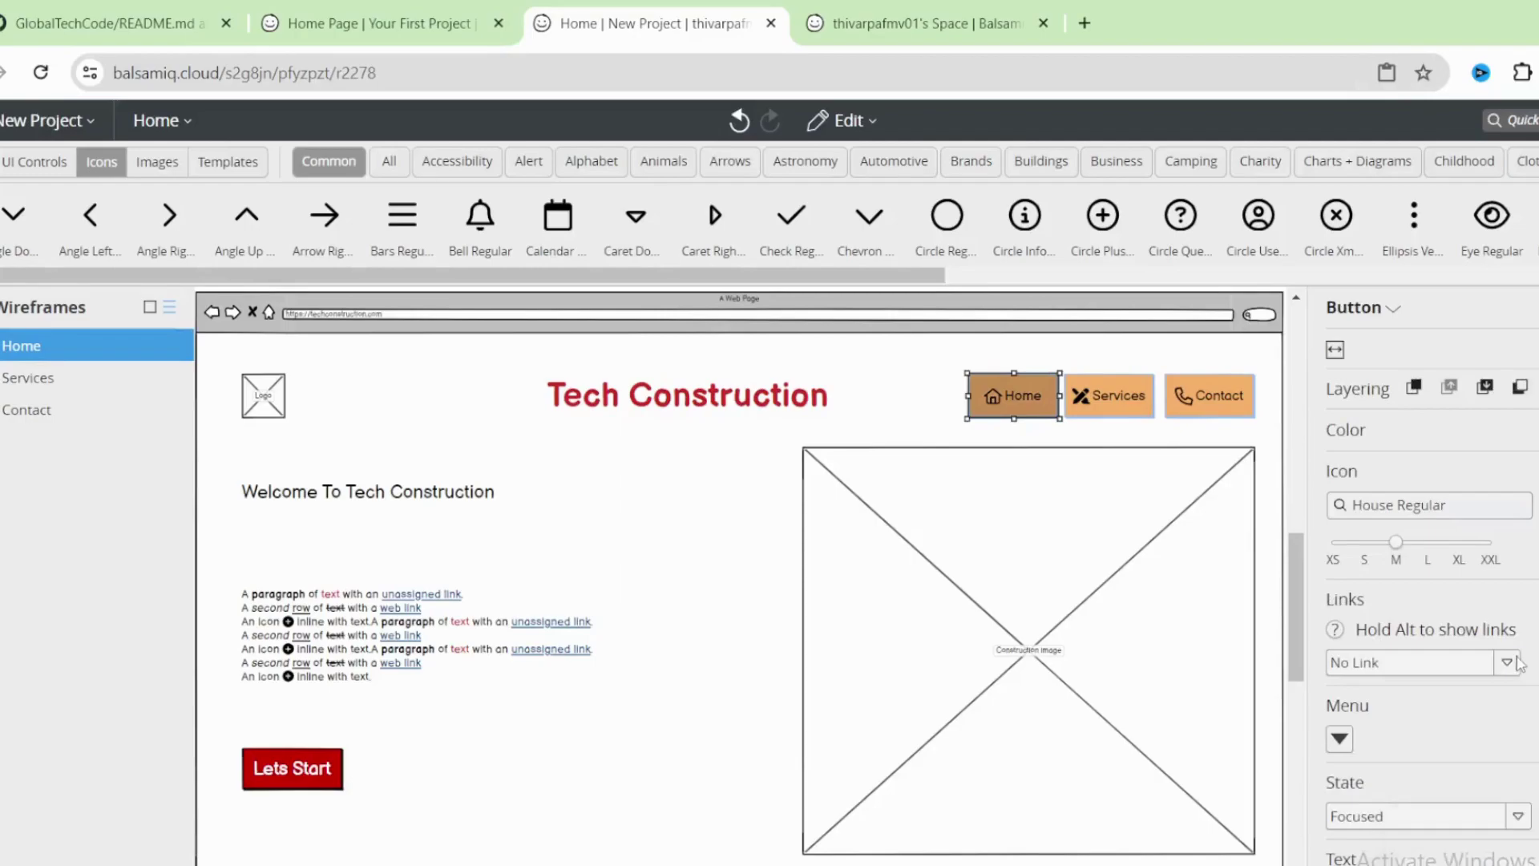
left_click(1510, 662)
left_click(1347, 691)
left_click(1109, 395)
left_click(1507, 662)
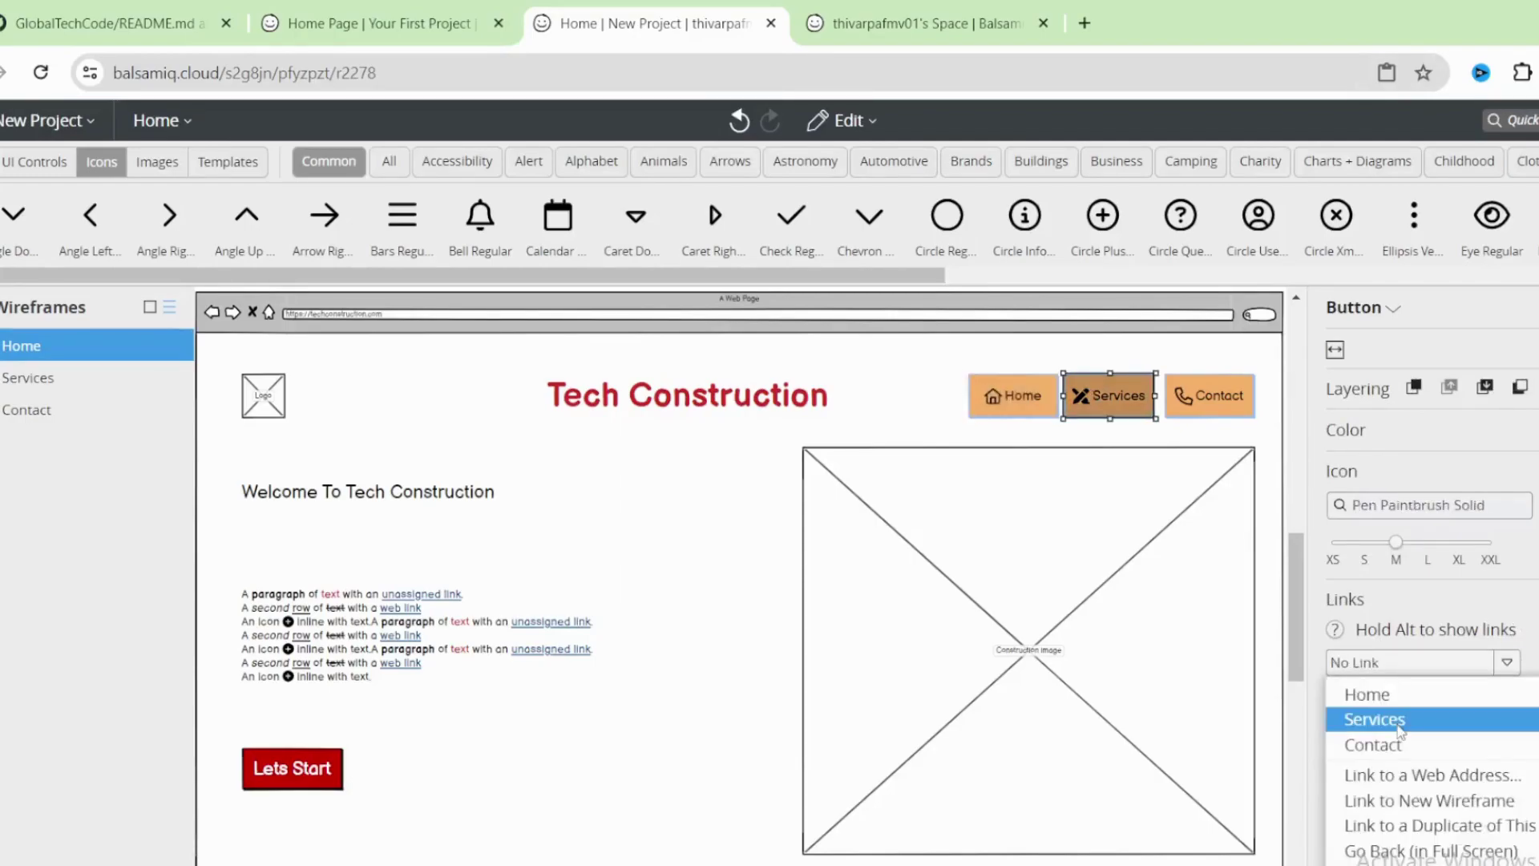
left_click(1210, 396)
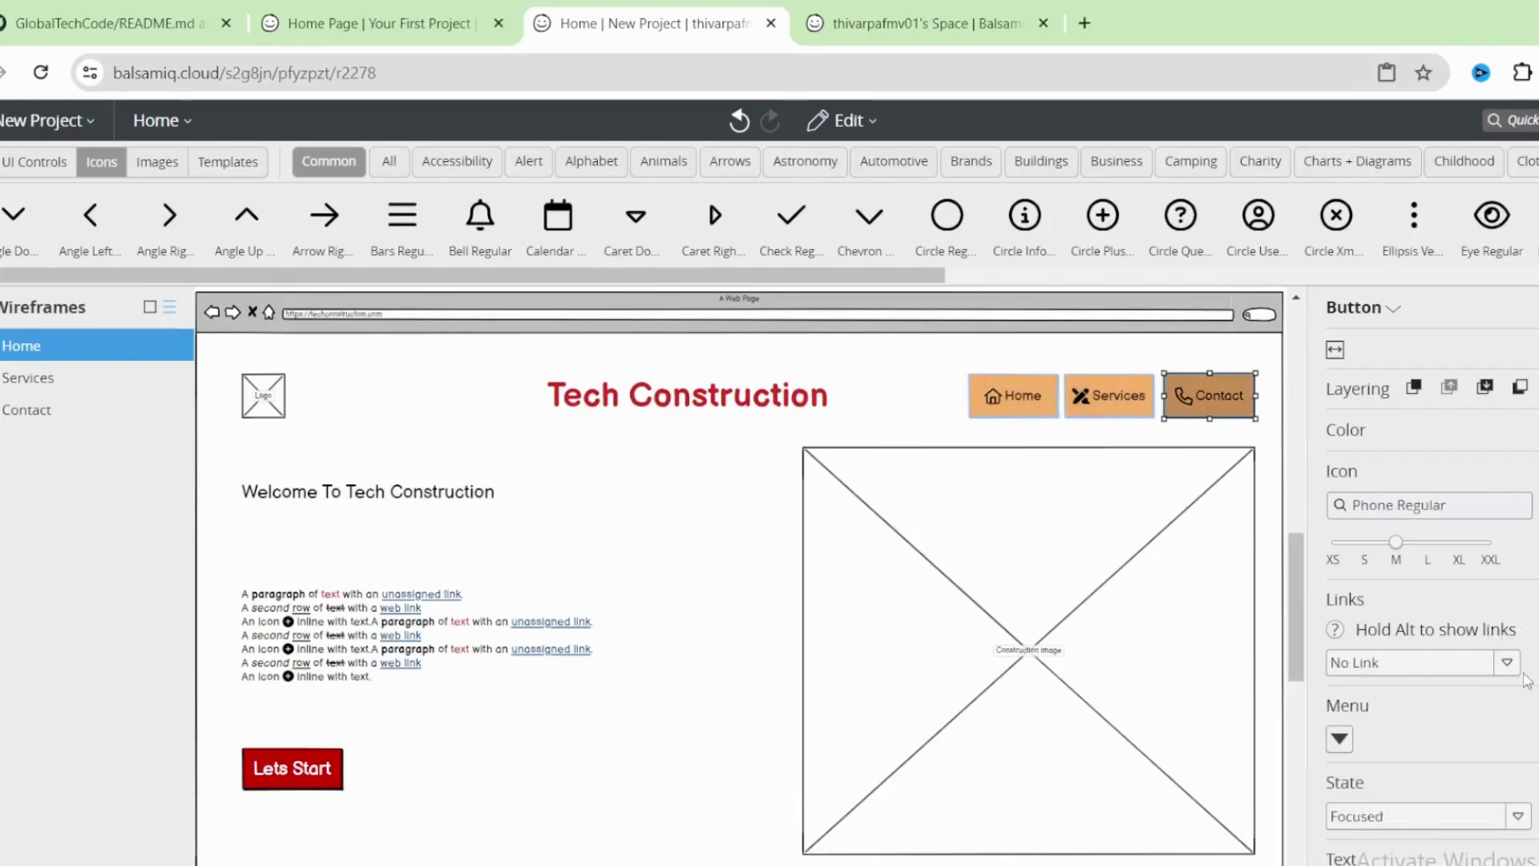
left_click(1506, 662)
left_click(1362, 742)
left_click(1134, 401)
left_click(1507, 663)
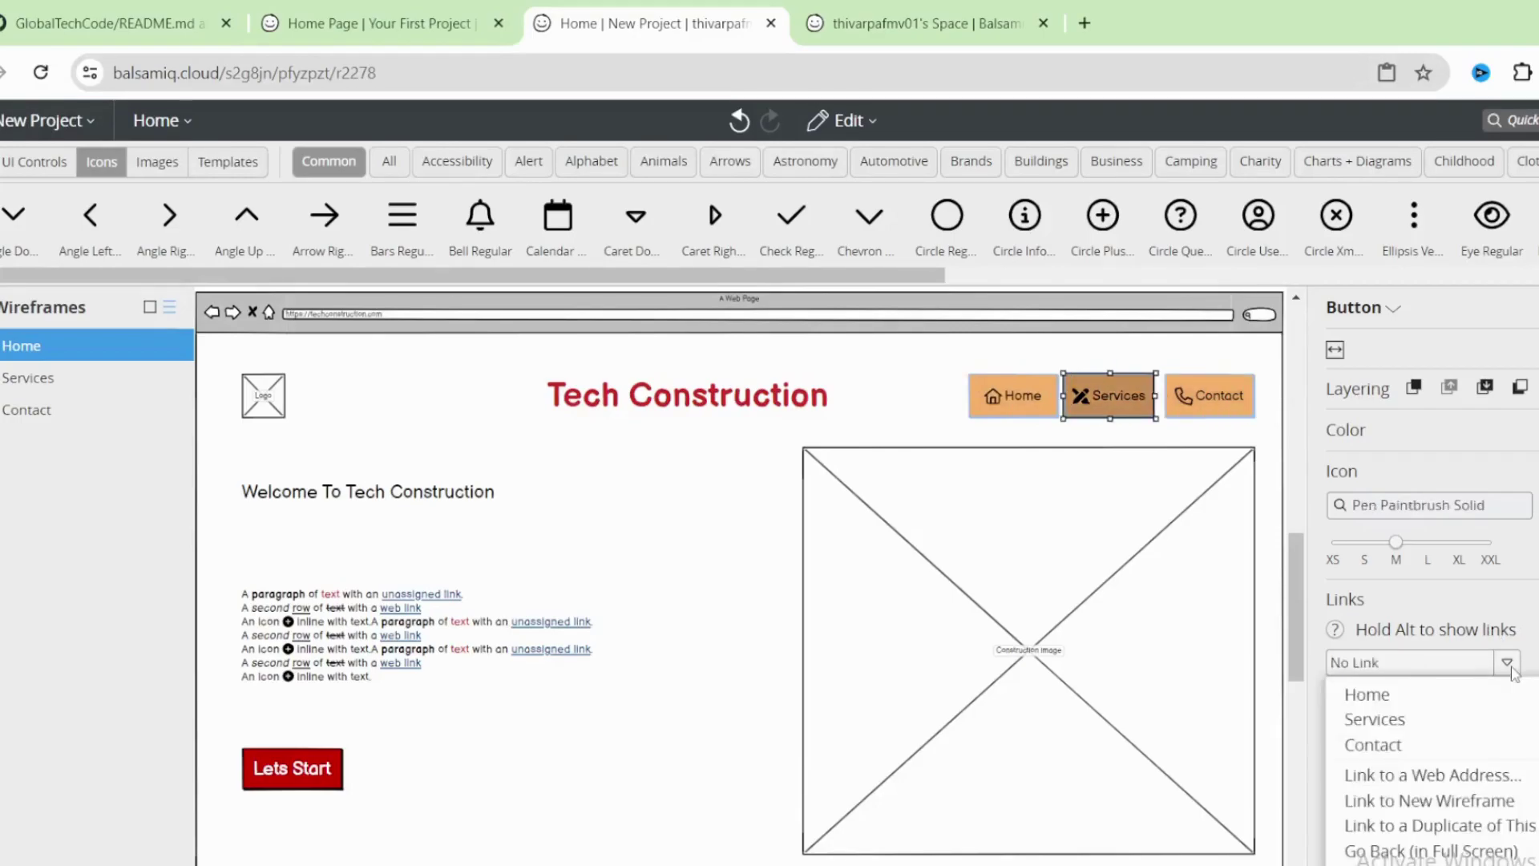
left_click(1414, 720)
- Allow public reviews in the project's sharing settings and copy the project link
left_click(593, 576)
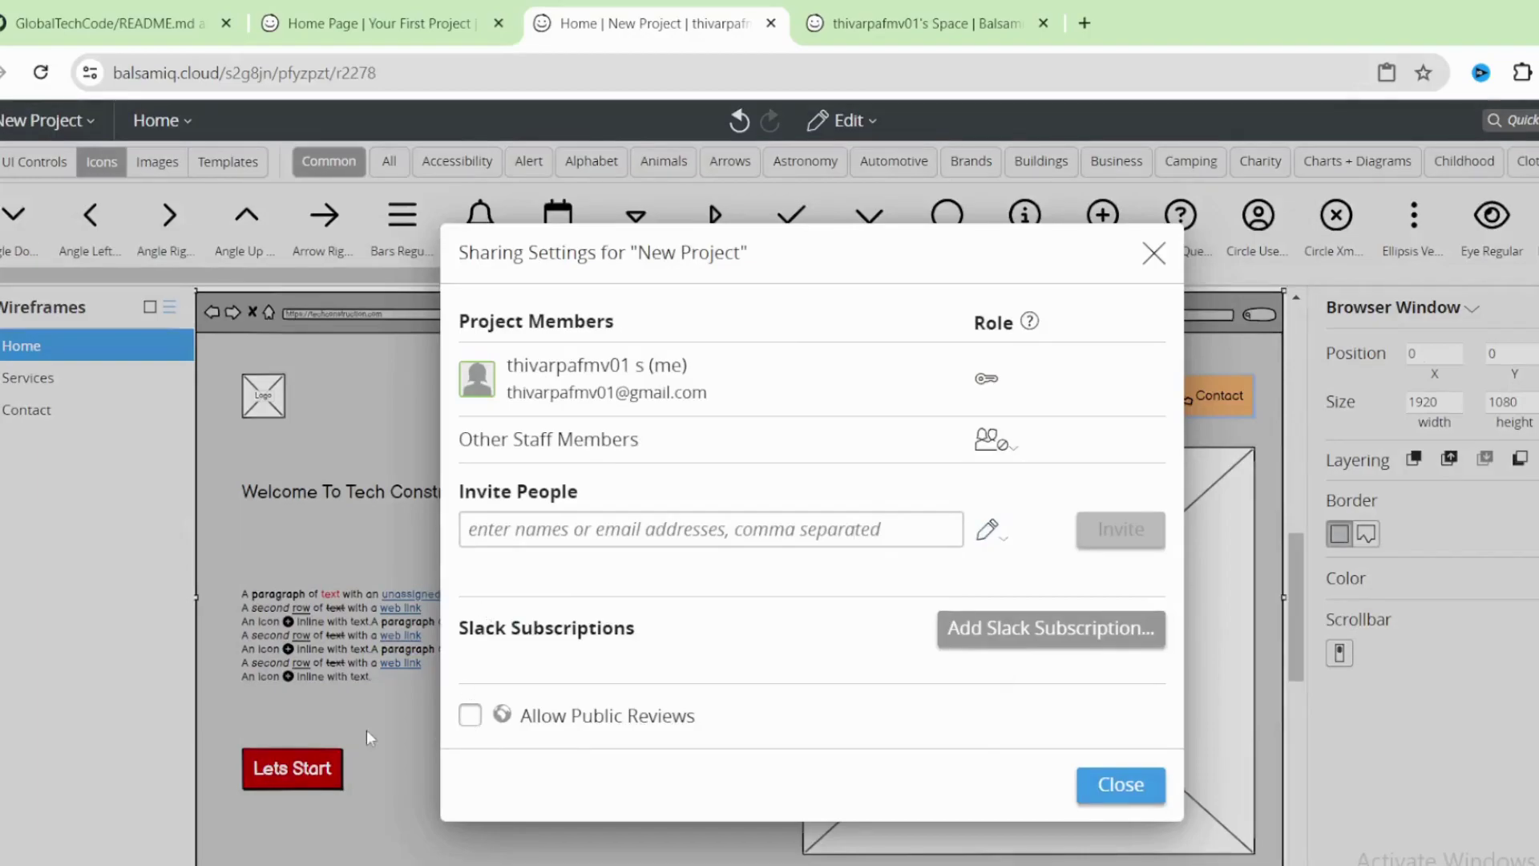
left_click(471, 720)
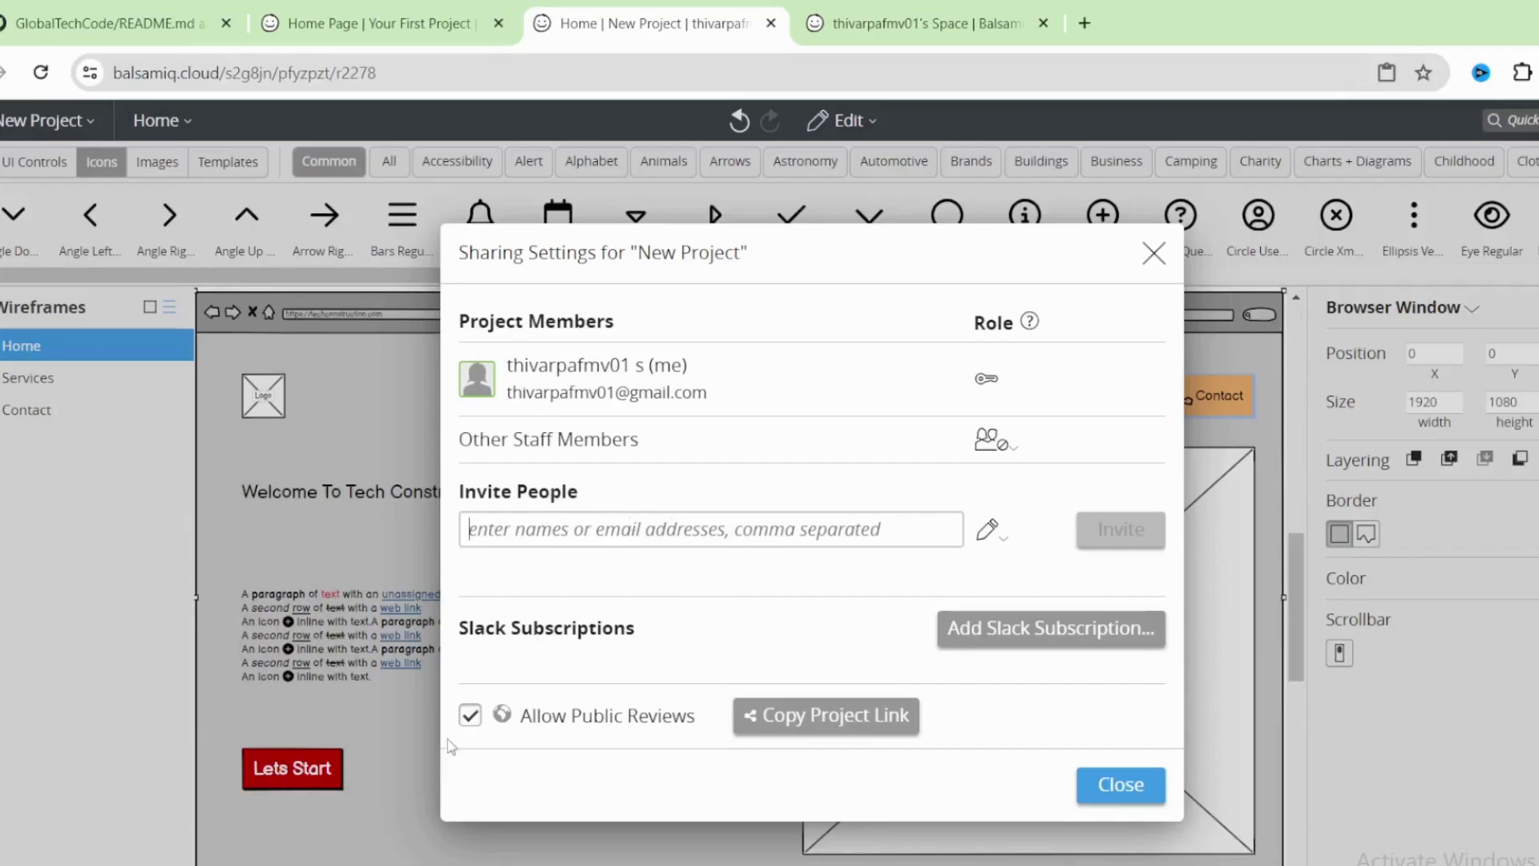
left_click(831, 720)
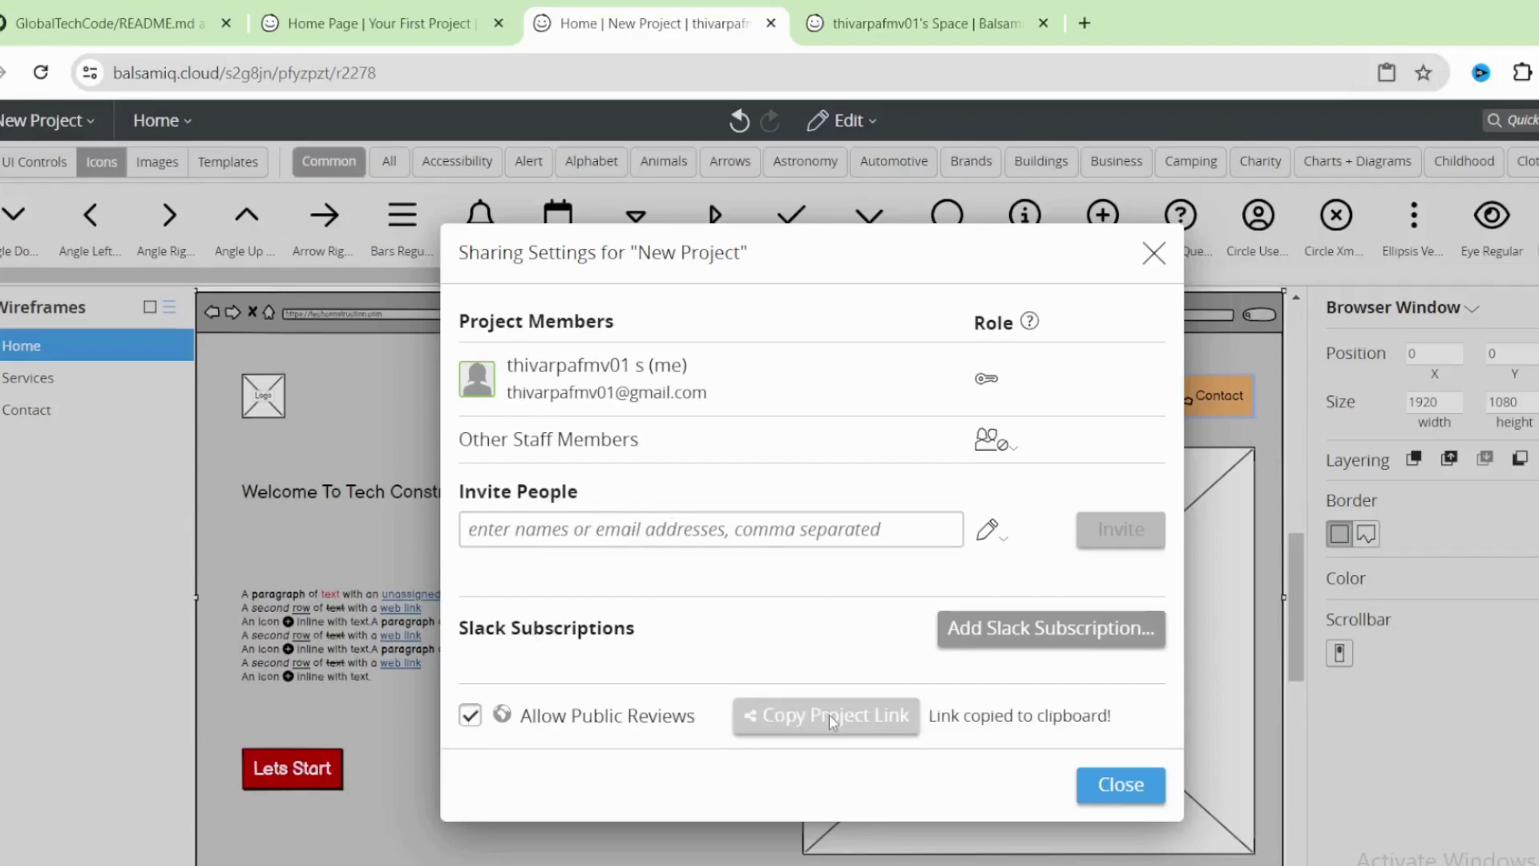
left_click(1154, 254)
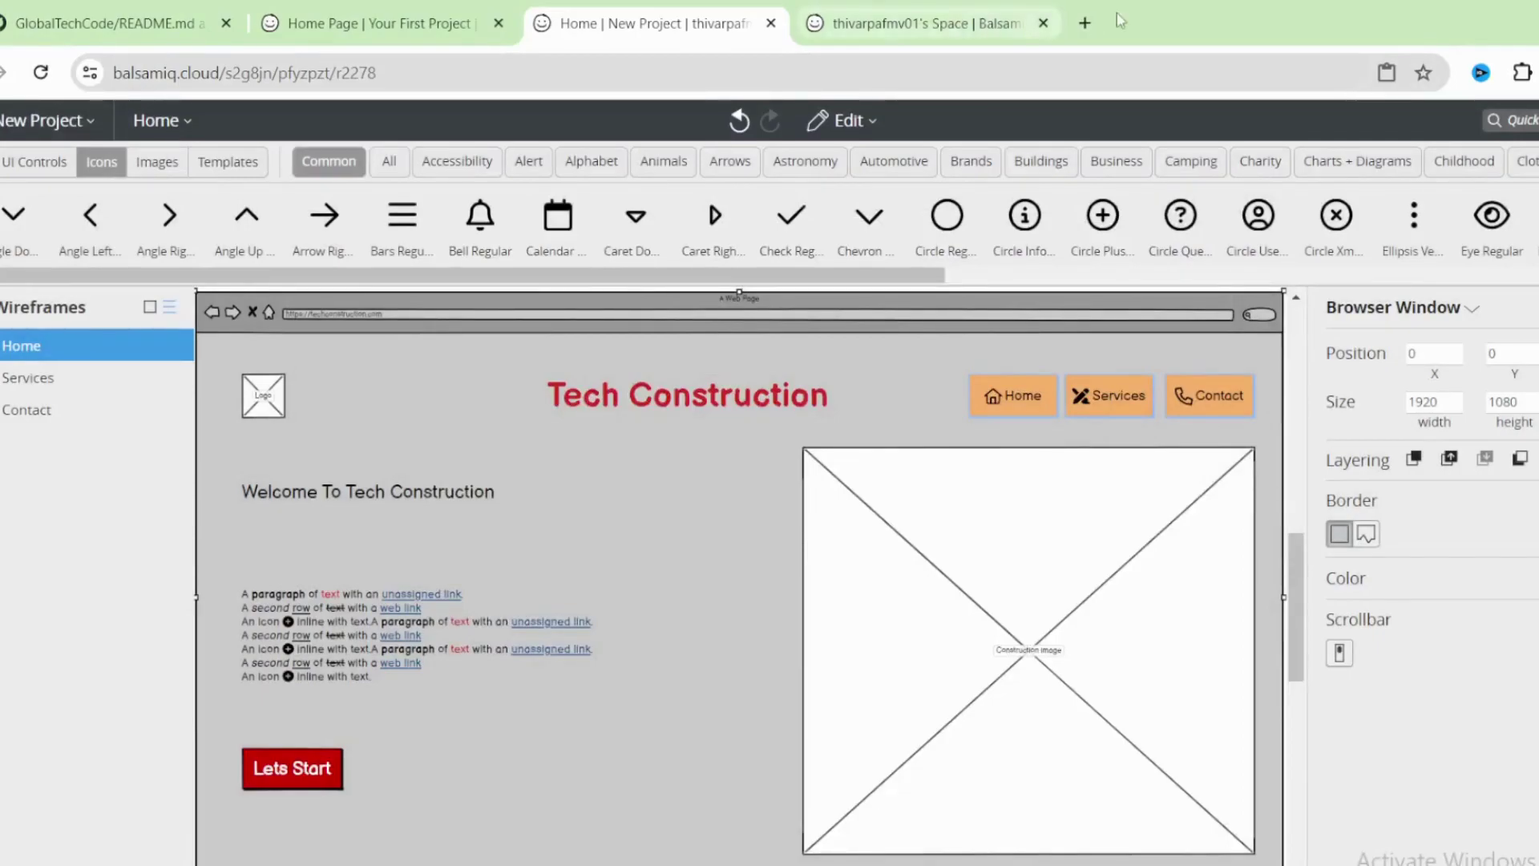
- Open the copied project link in a new browser tab
key("ctrl+t")
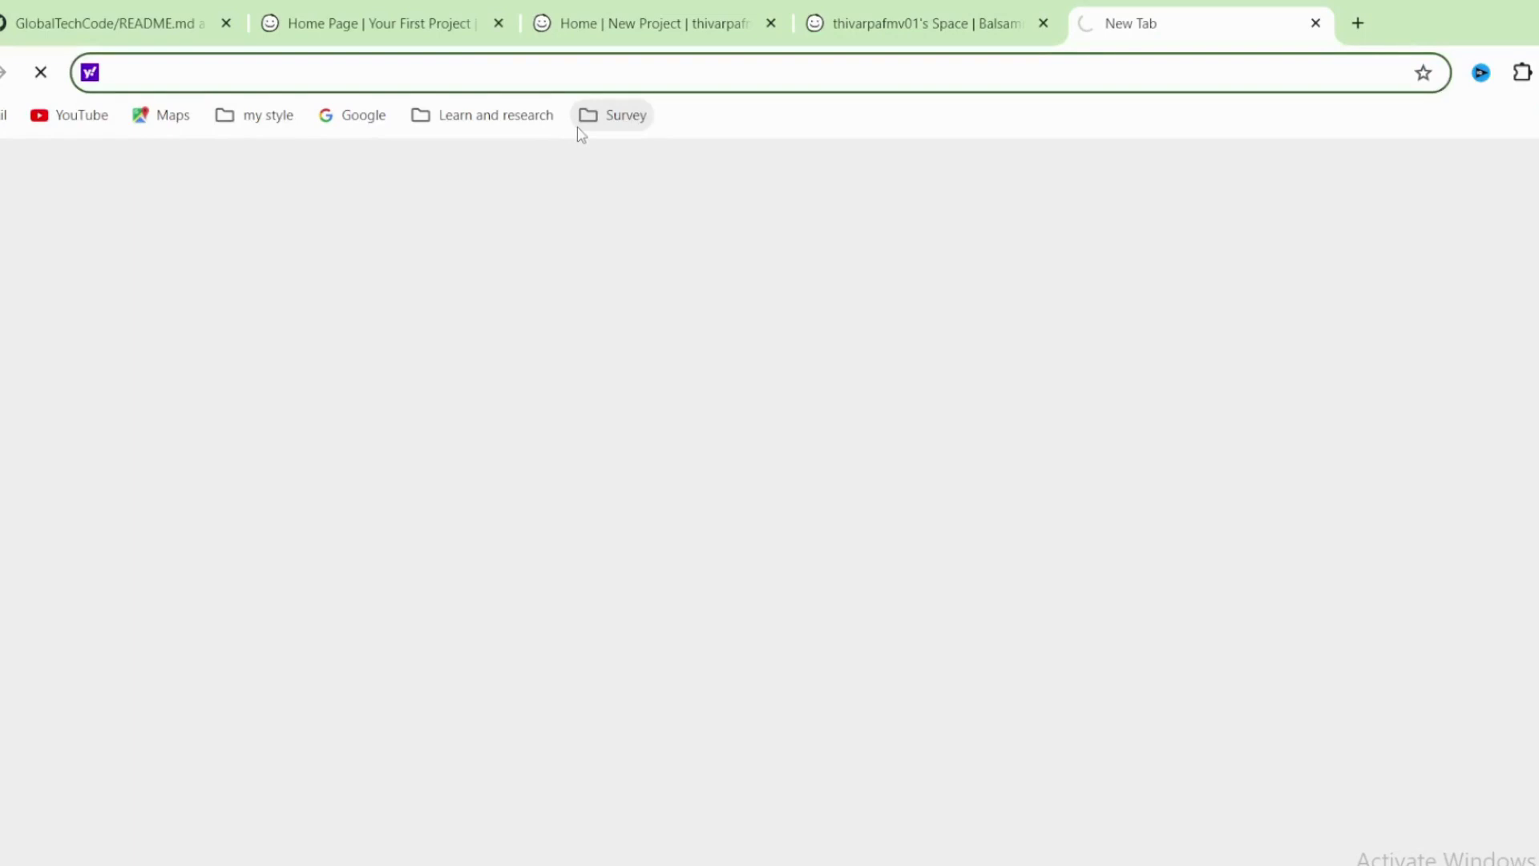
key("ctrl+v")
key("ctrl+v")
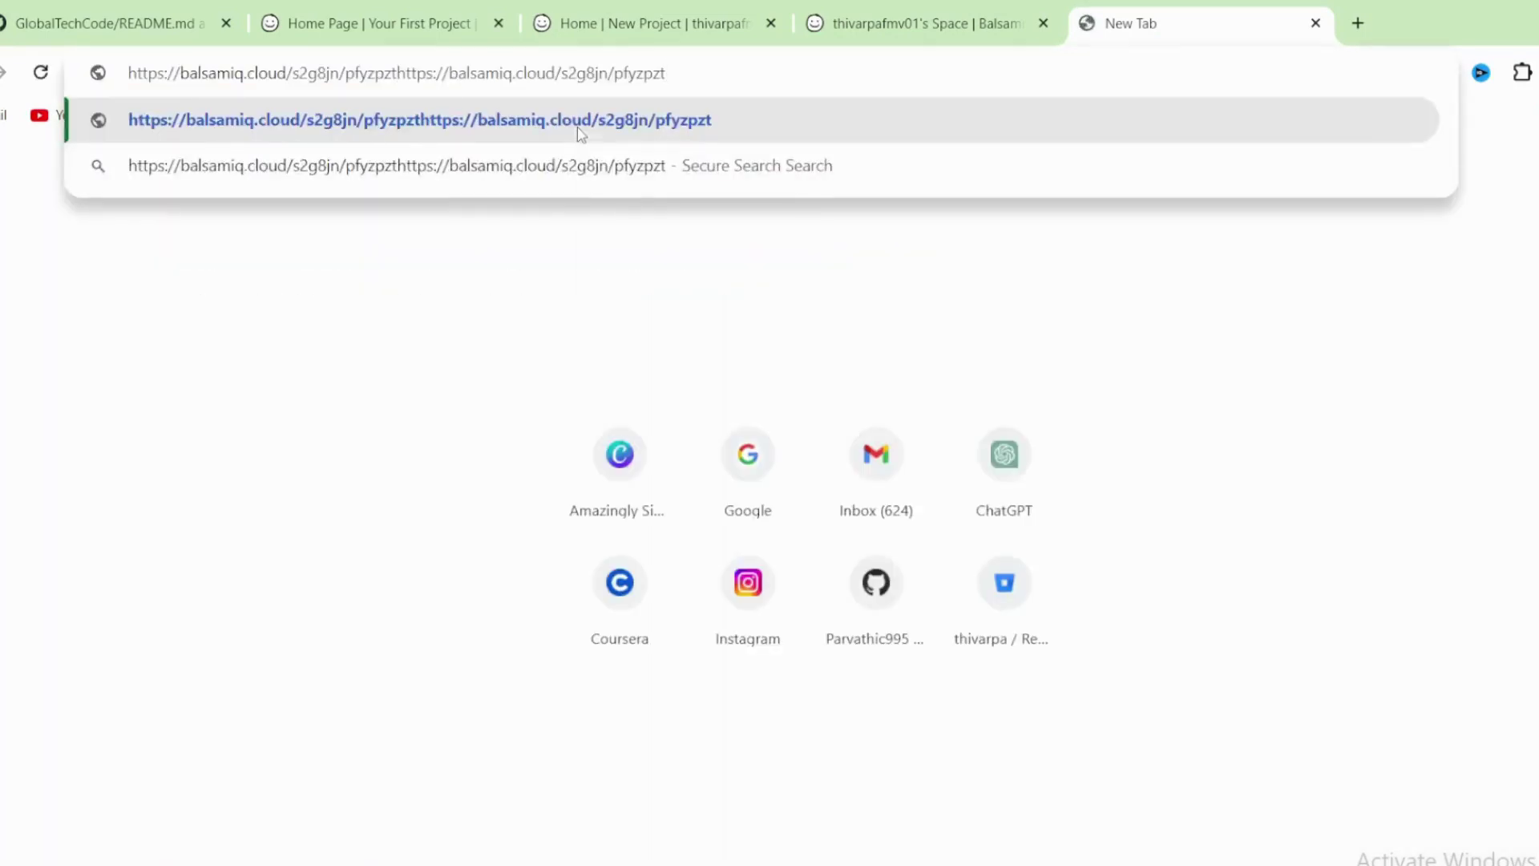
key("ctrl+z")
key("Return")
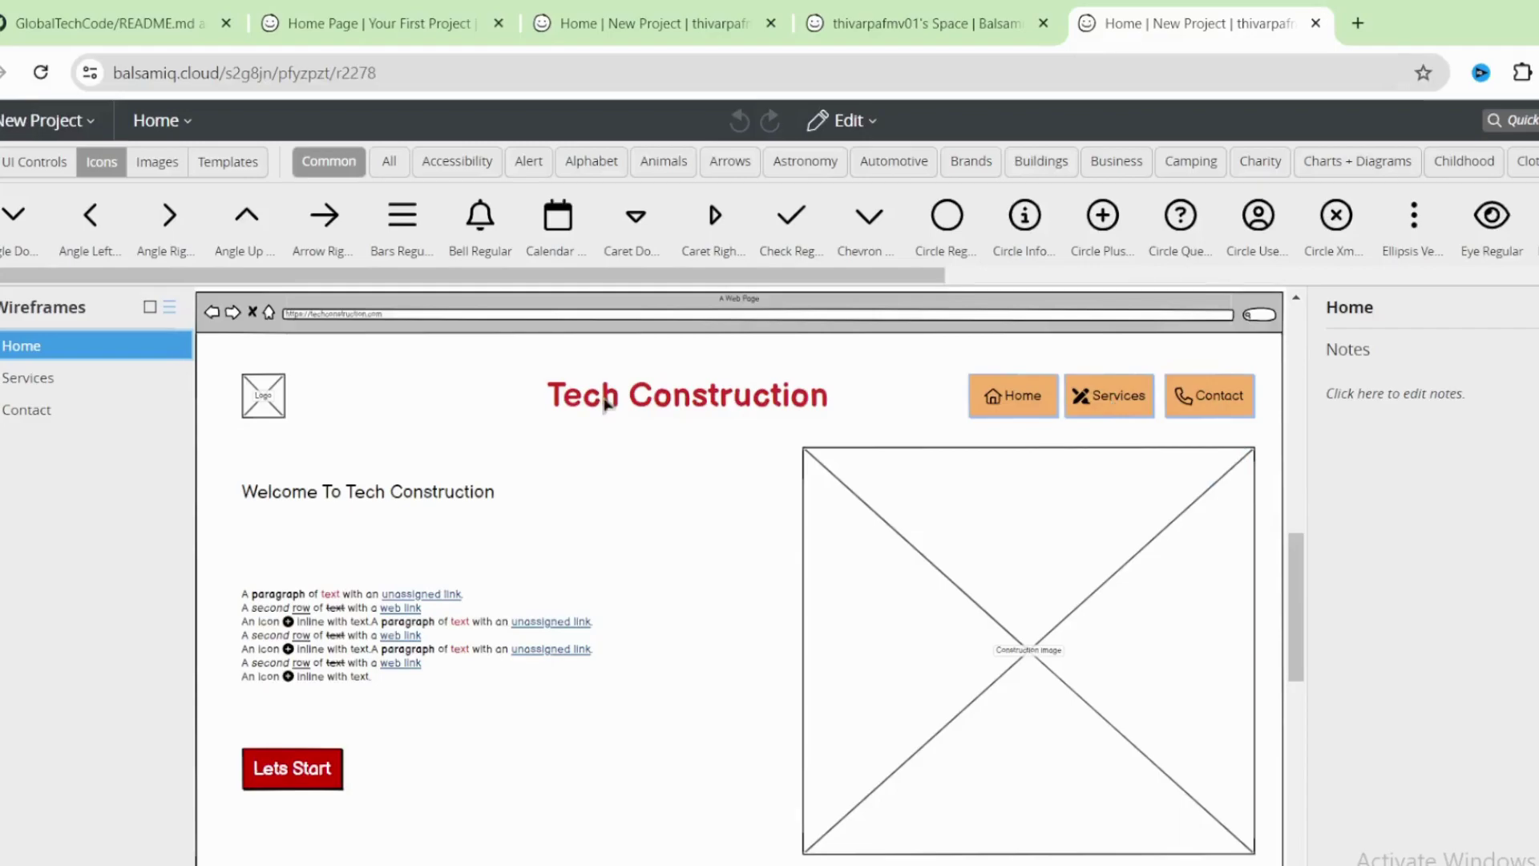
- Test the header links by following Services from the Home page and Contact from the Services page
left_click(1118, 406, "alt")
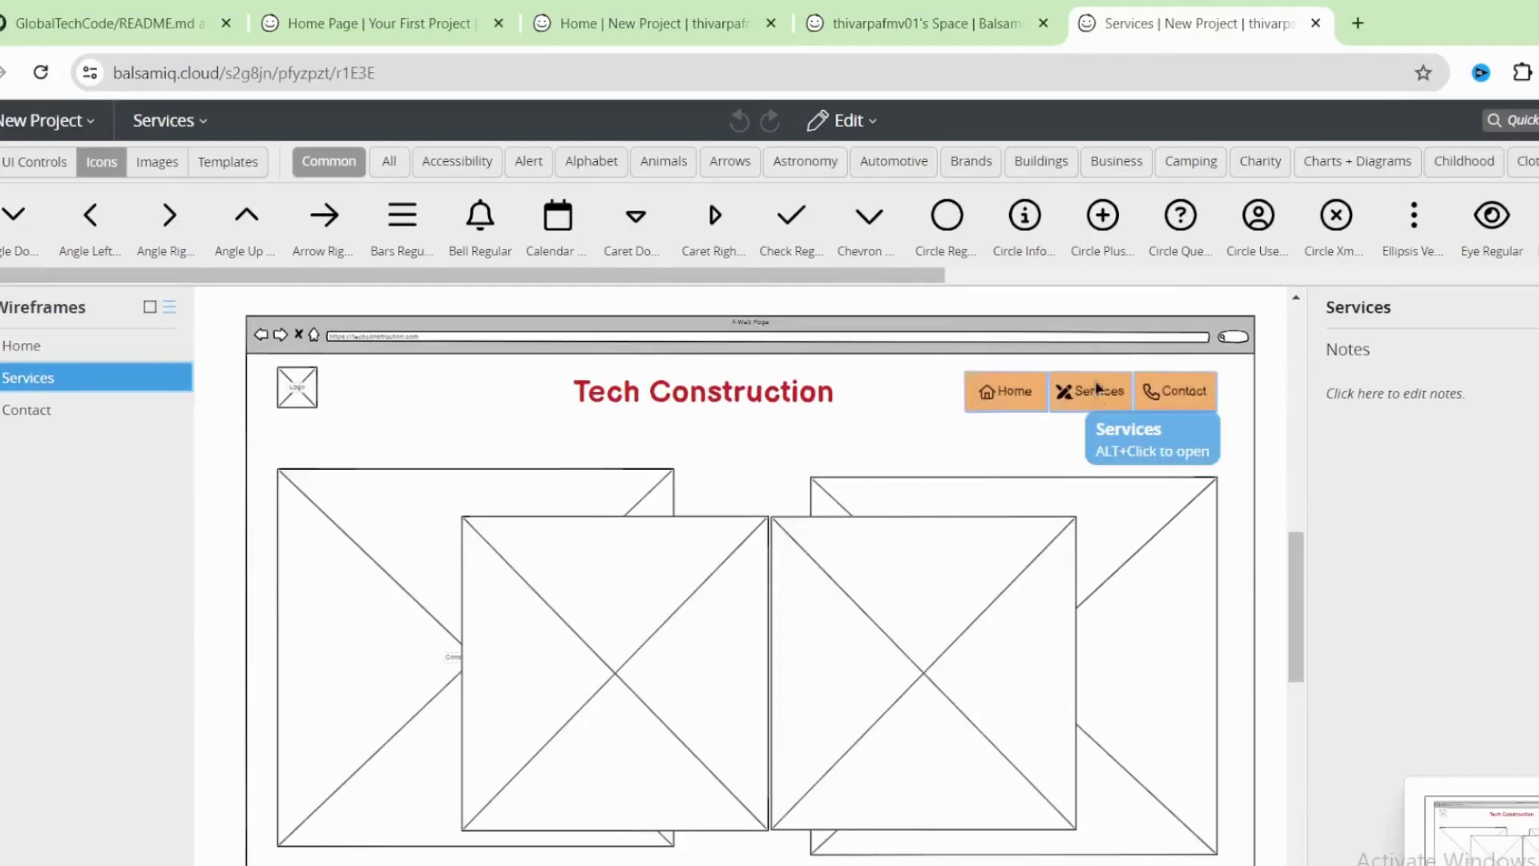
left_click(1172, 392, "alt")
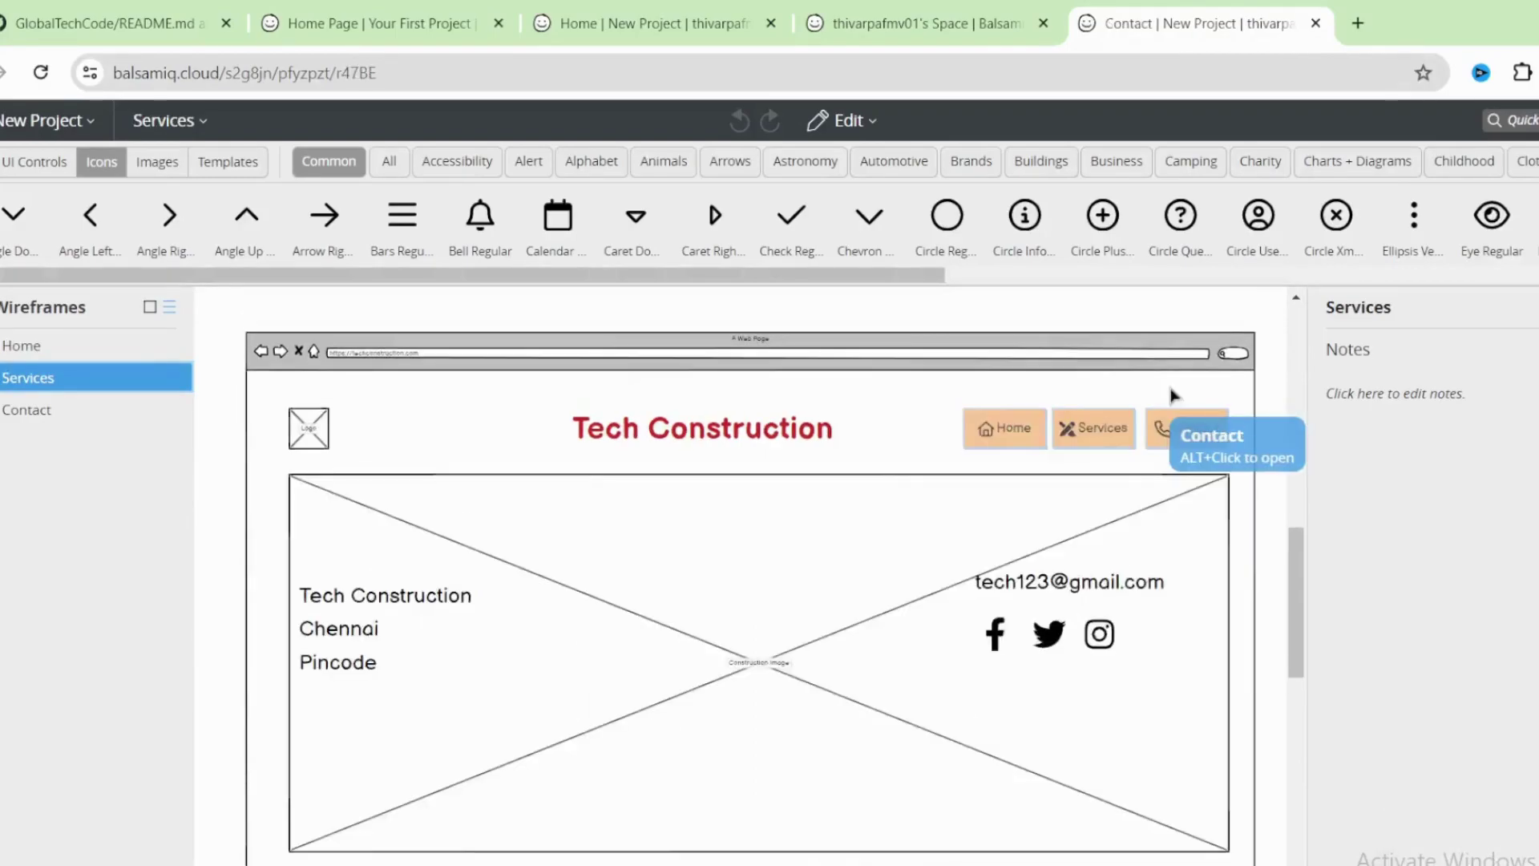